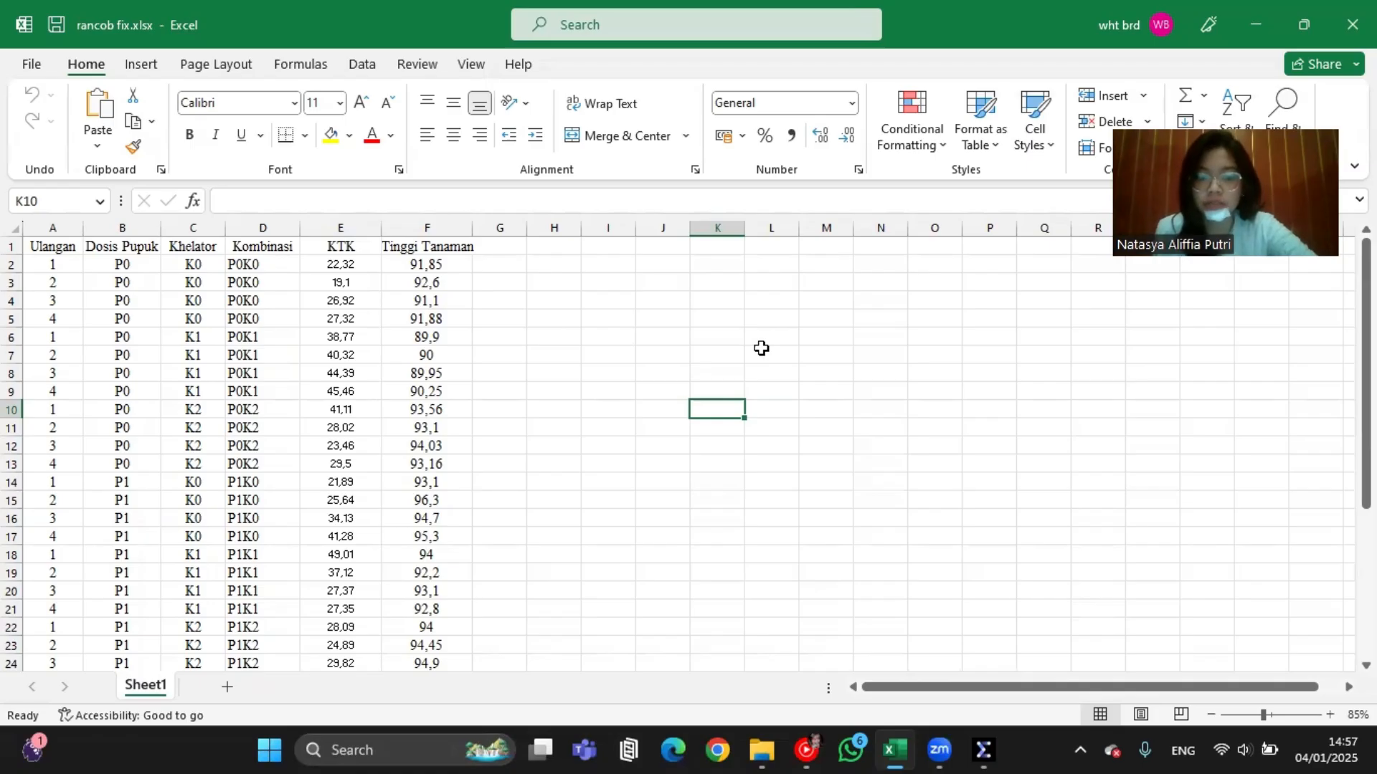
Step: Look over the rancob fix.xlsx data, switch to IBM SPSS Statistics and start a new dataset
scroll(677, 403, "down", 1)
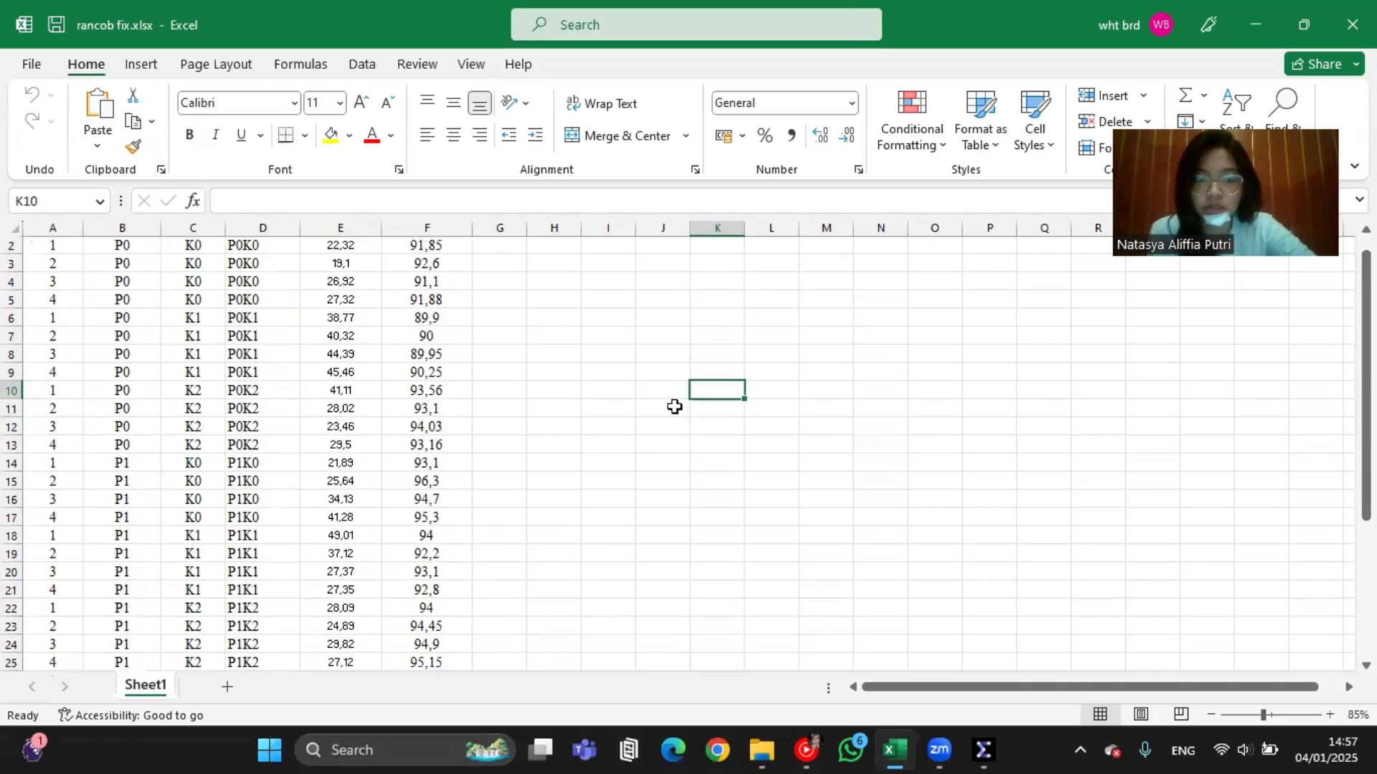
scroll(677, 403, "up", 1)
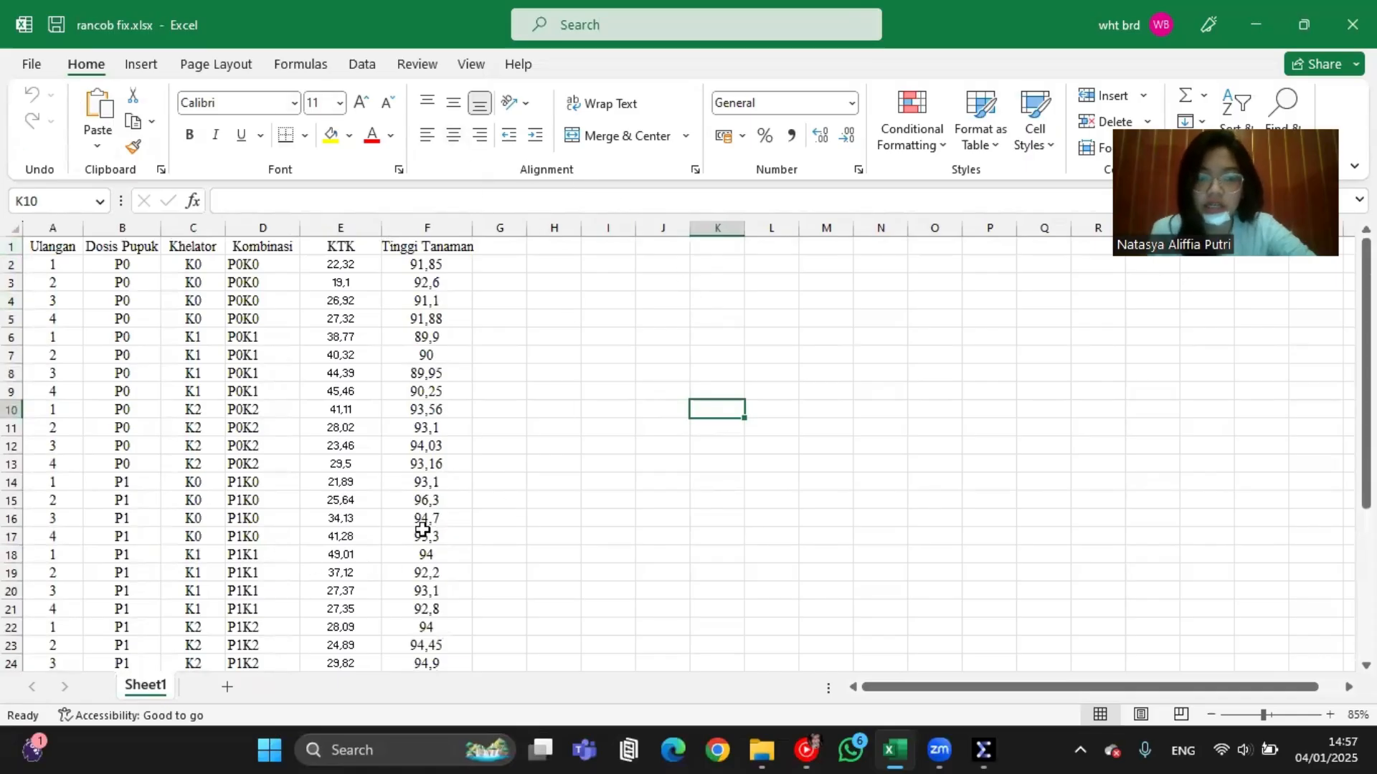
mouse_move(988, 750)
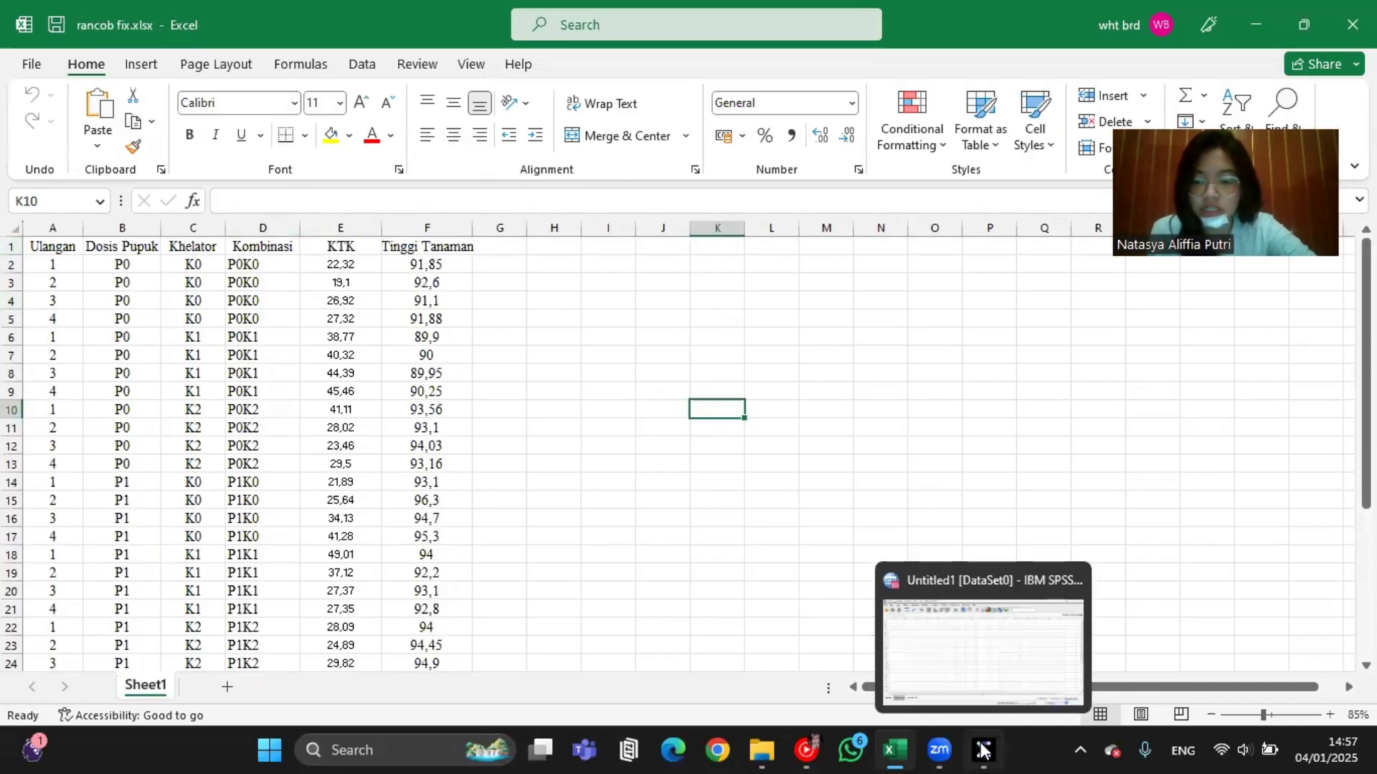
left_click(994, 674)
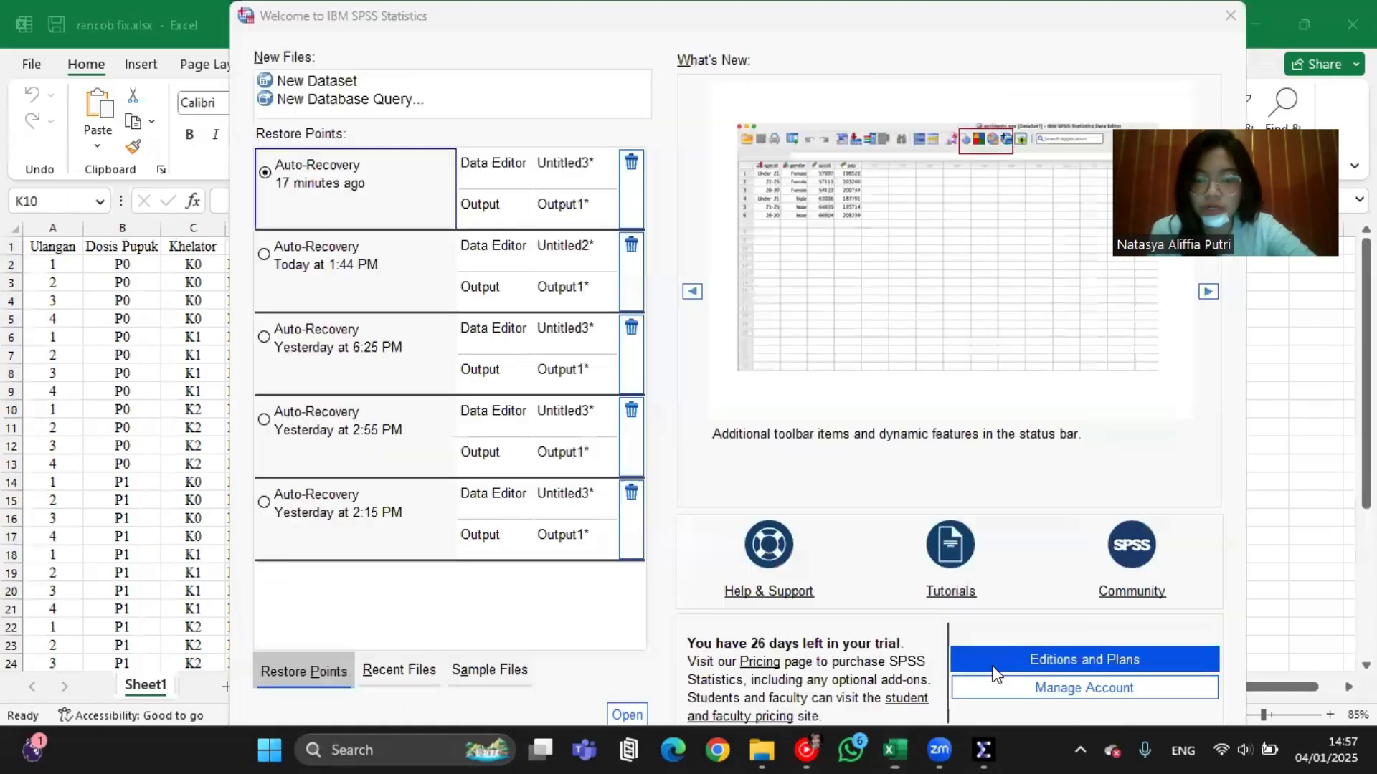
double_click(313, 83)
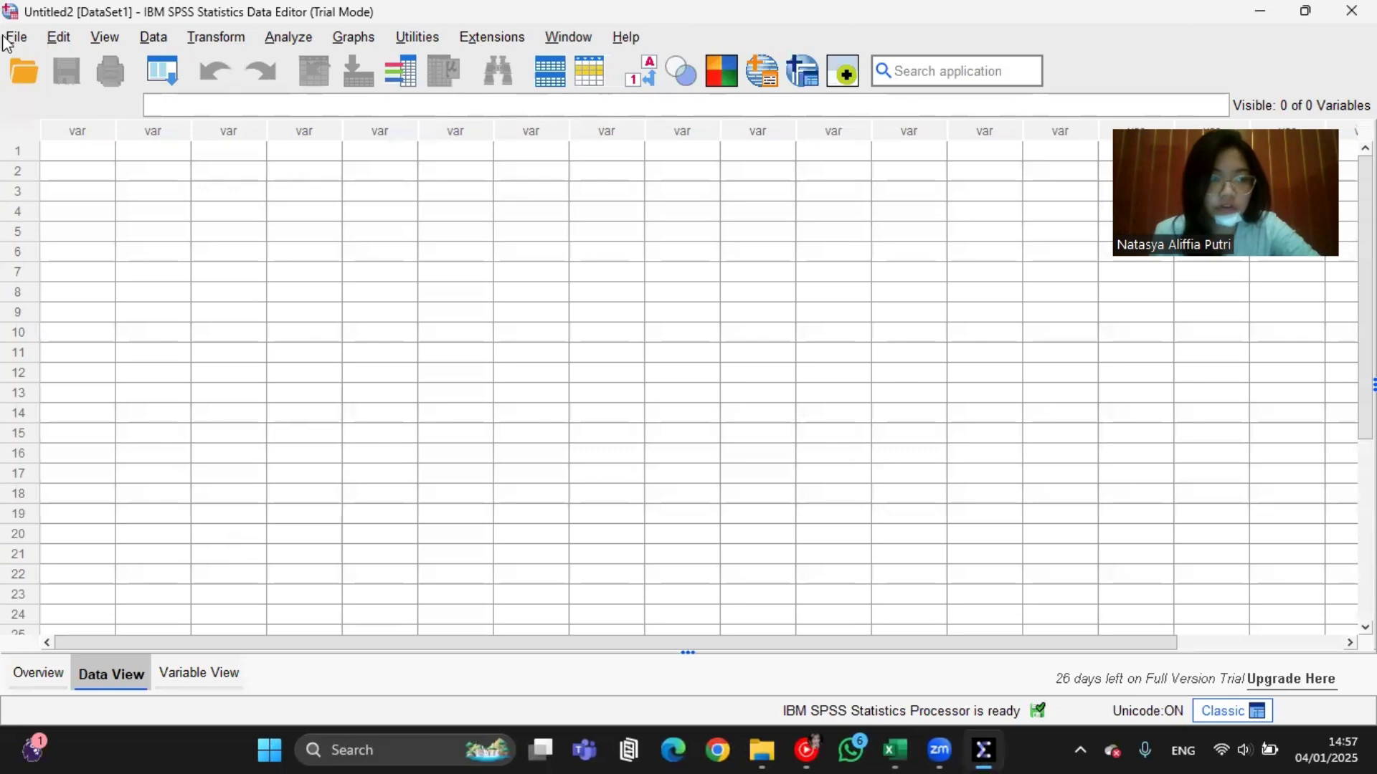
Step: Import Sheet1 of the Excel file rancob fix.xlsx, reading variable names from the first row of data
left_click(25, 73)
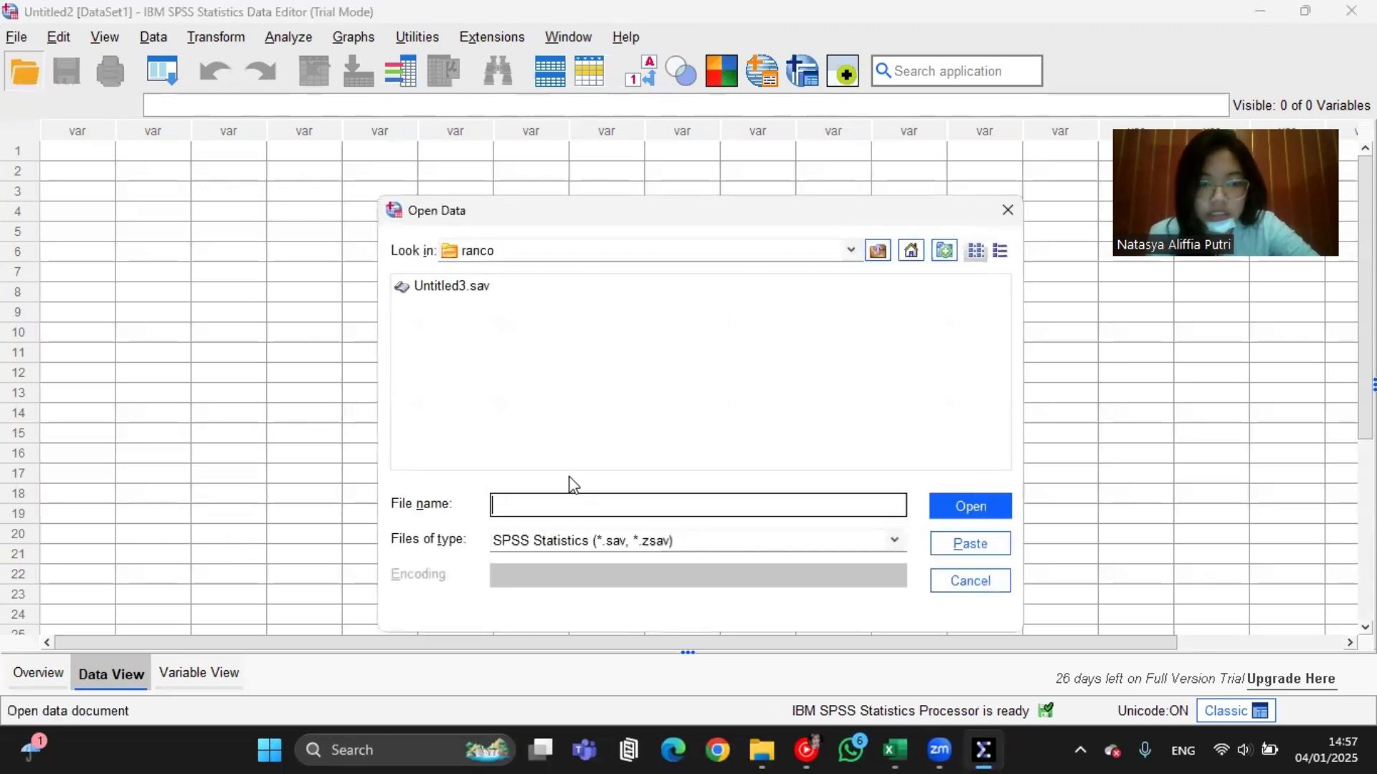
left_click(671, 544)
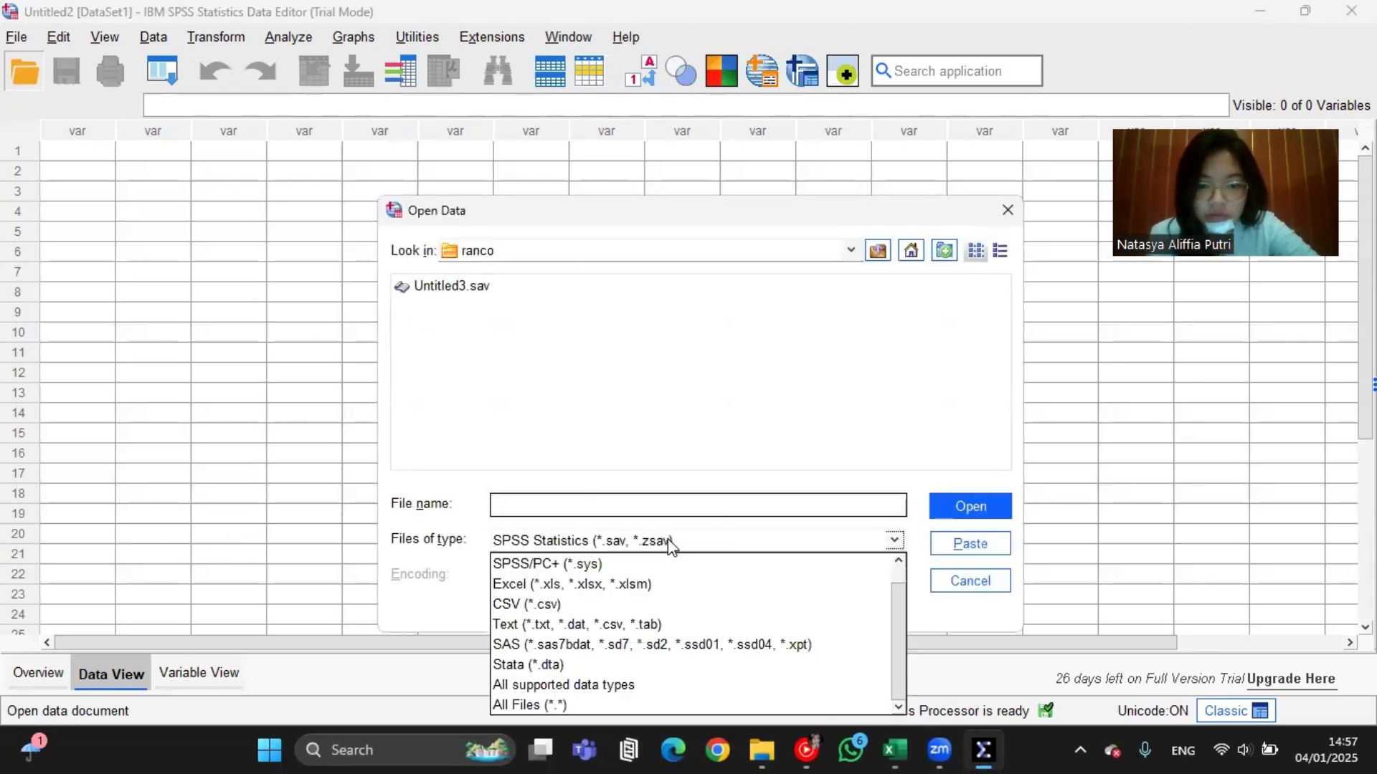
left_click(595, 585)
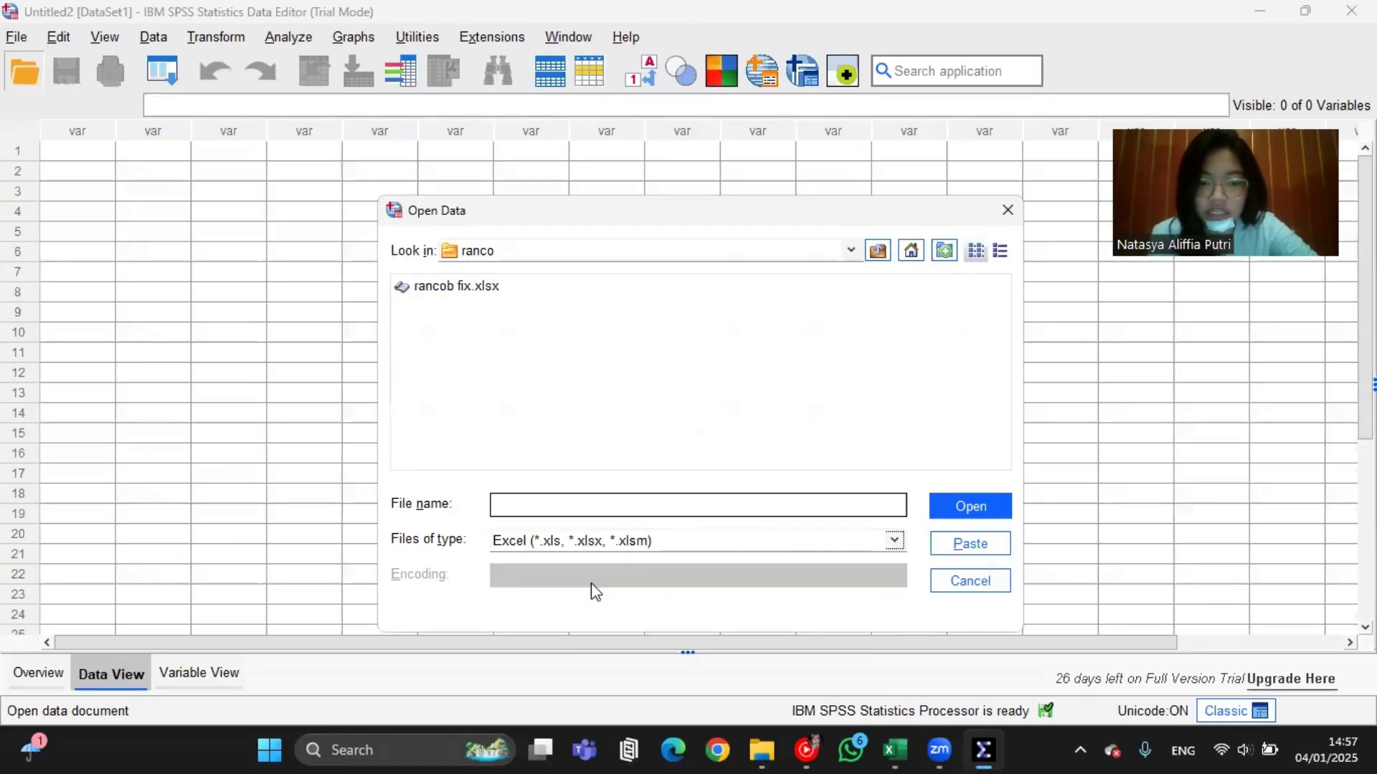
left_click(445, 286)
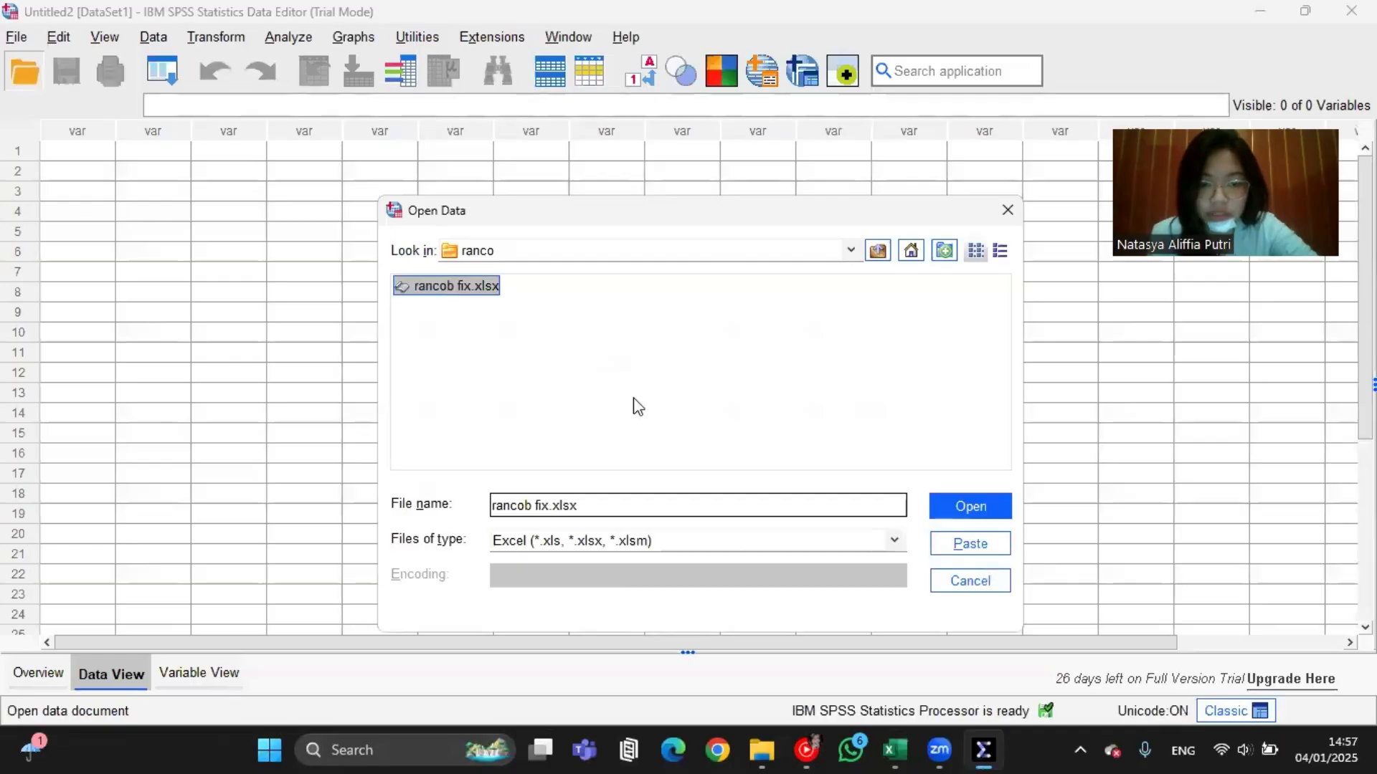
left_click(989, 508)
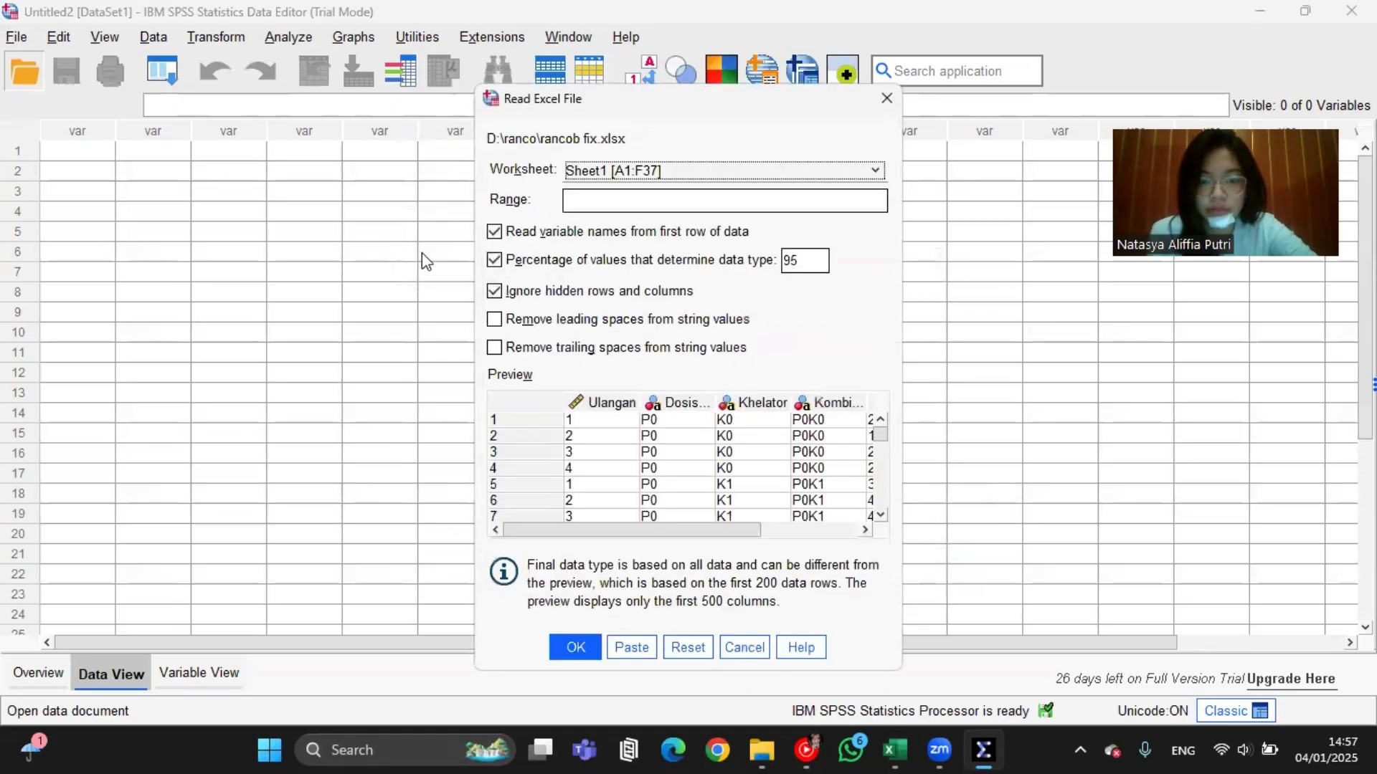
left_click_drag(661, 531, 854, 534)
scroll(803, 462, "down", 4)
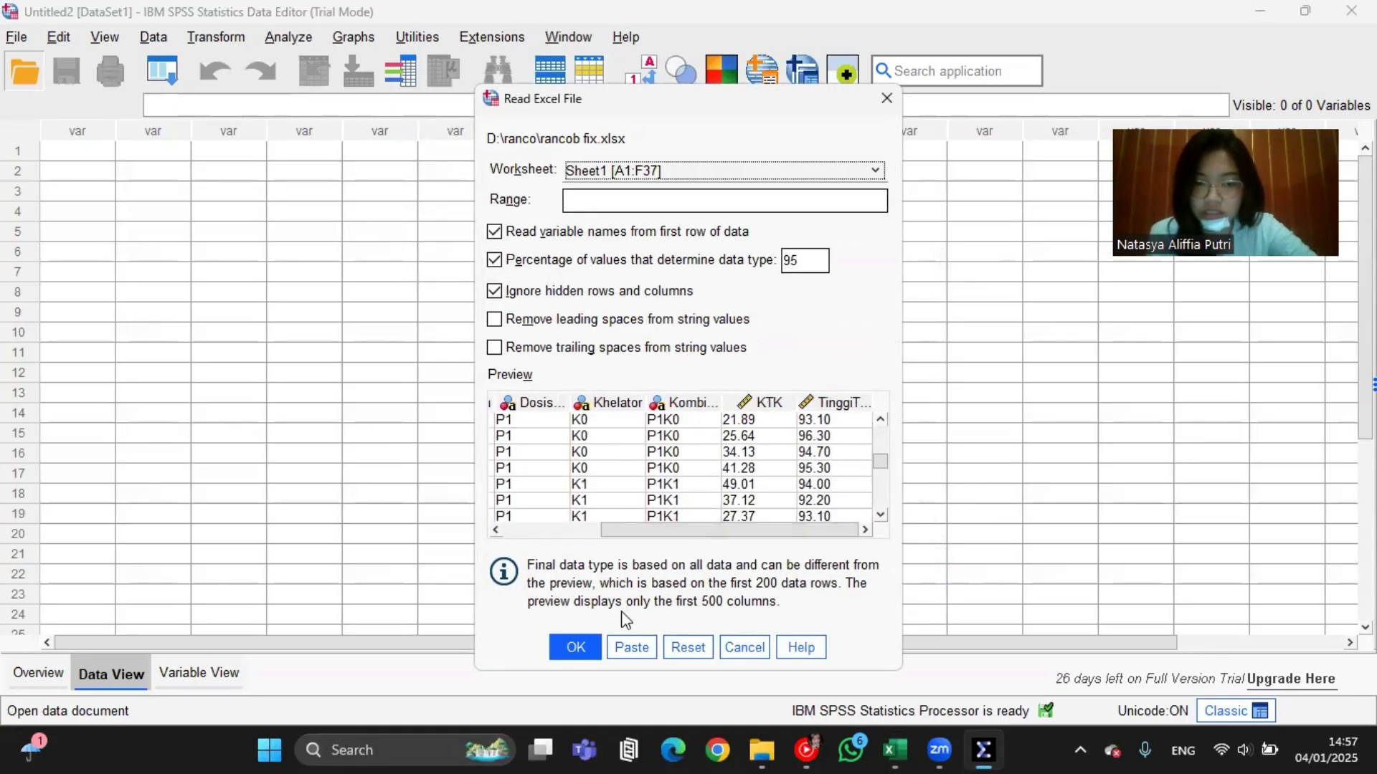
left_click(576, 649)
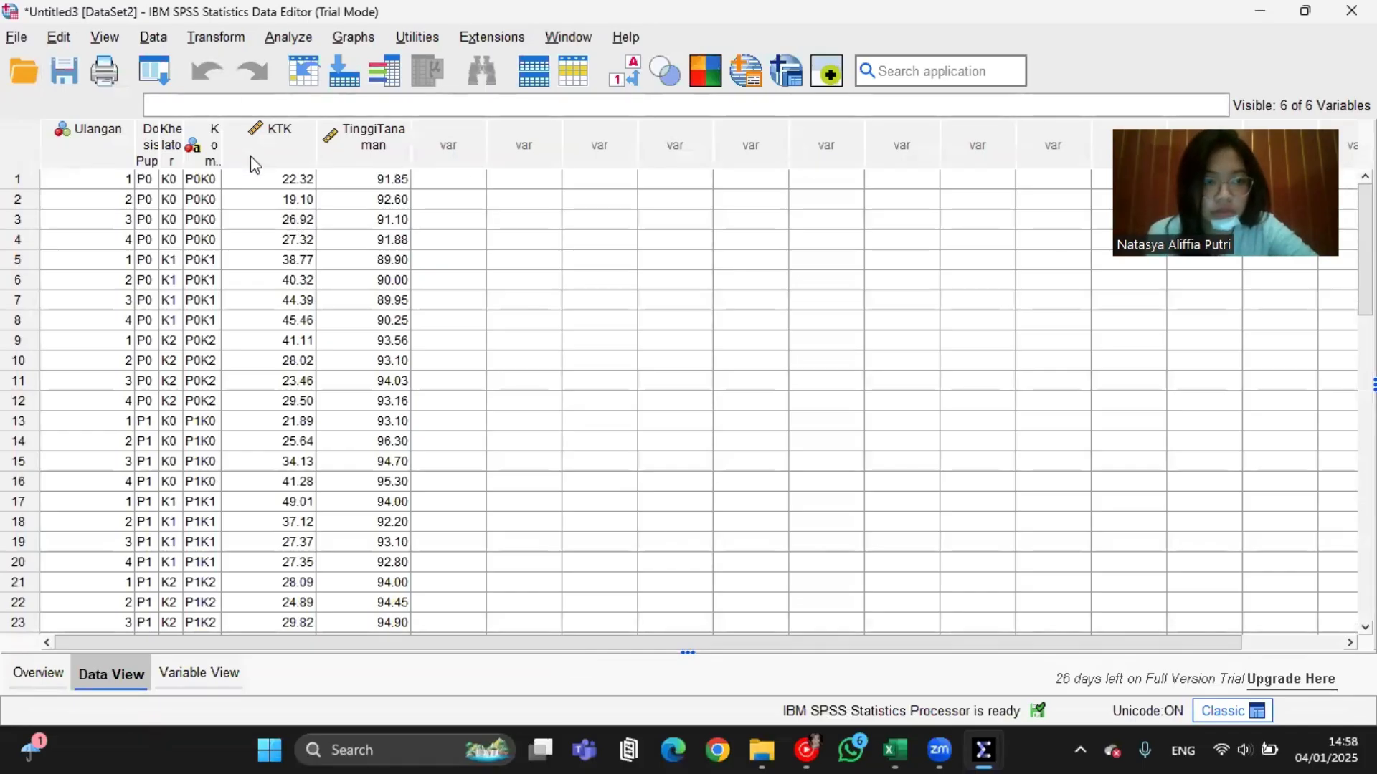
Step: Change the variable type of Ulangan to String in the variable definitions
left_click(209, 670)
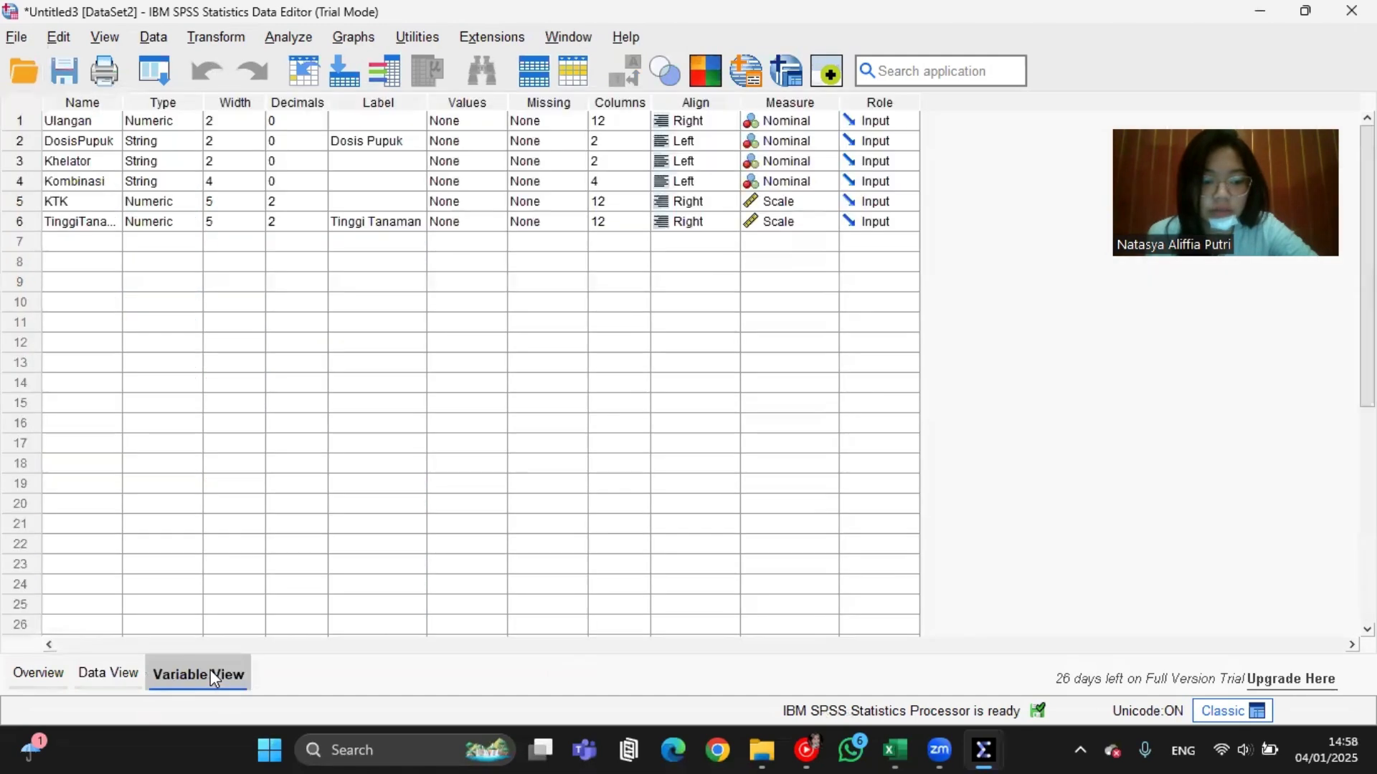
left_click(197, 121)
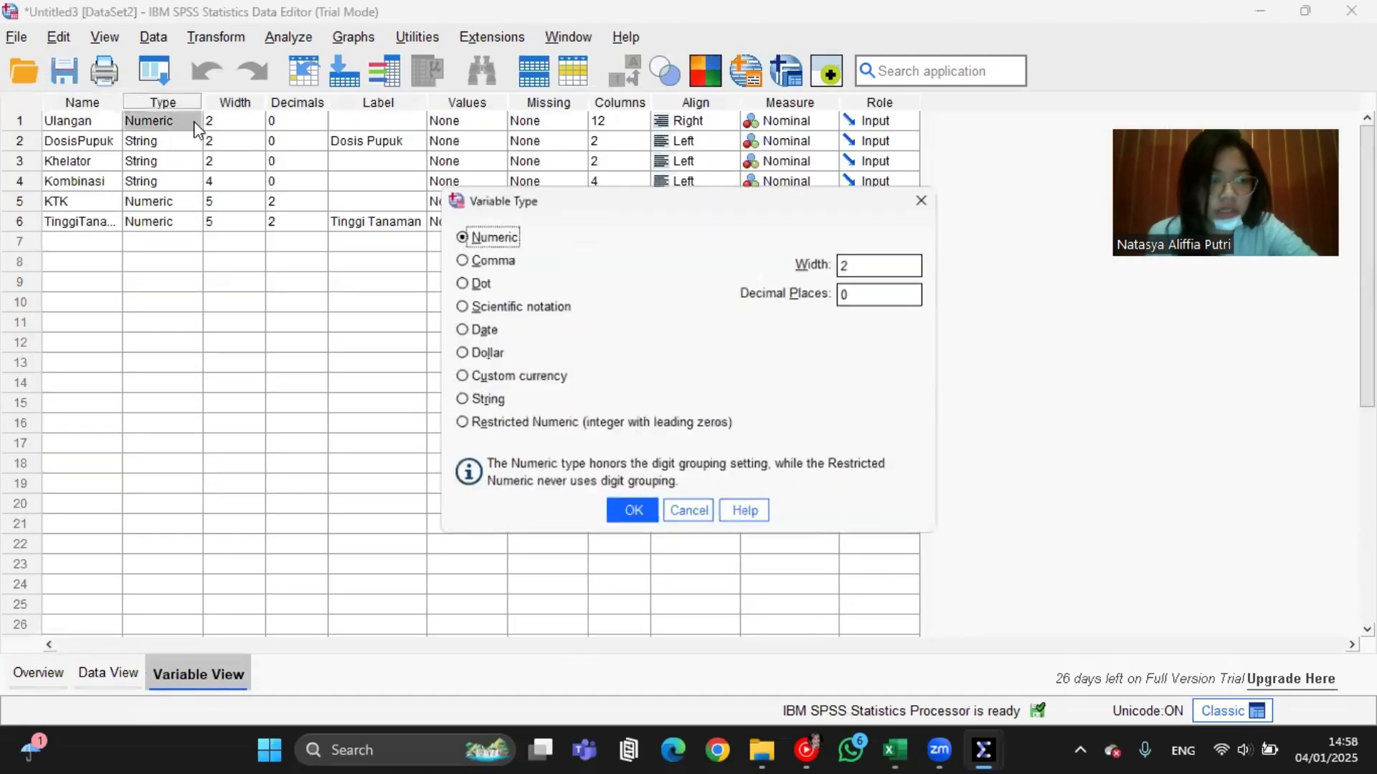
left_click(452, 401)
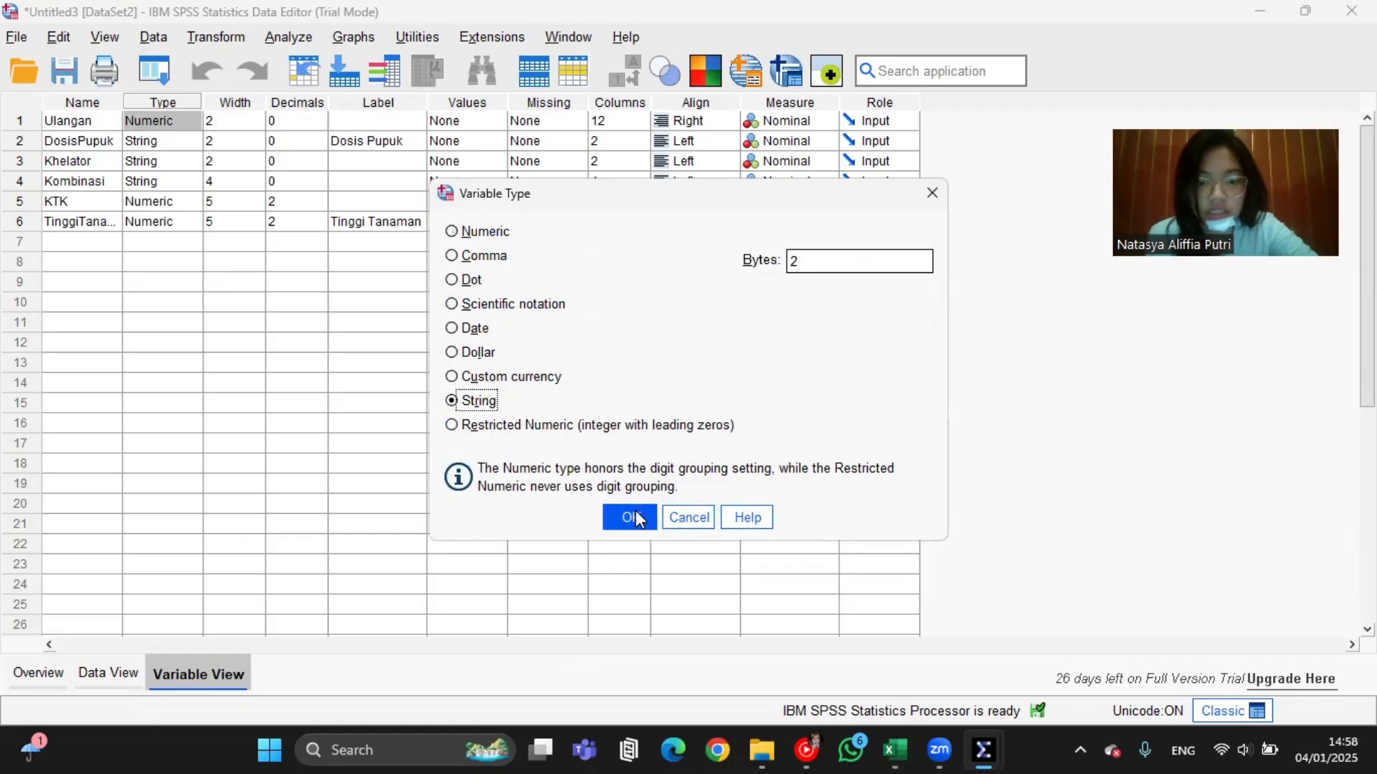
left_click(630, 517)
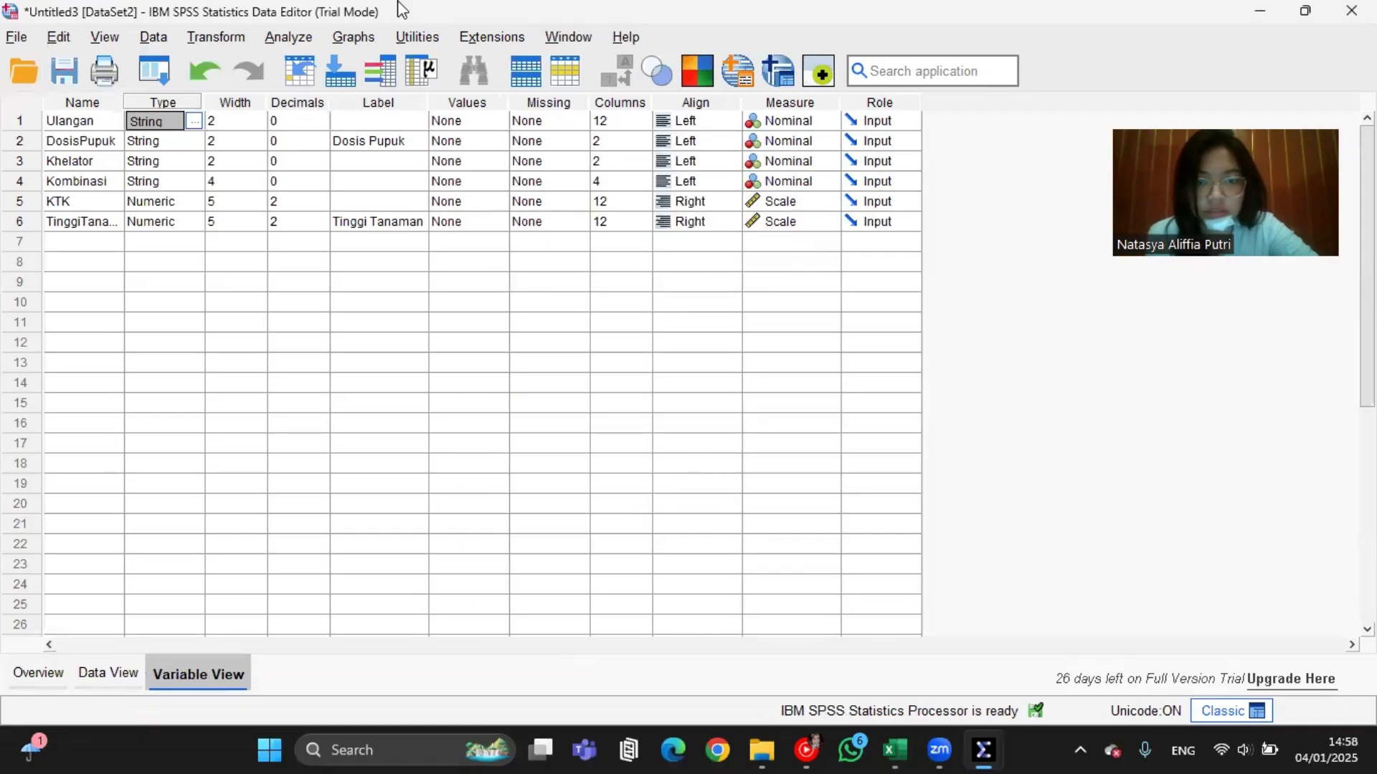
Step: Start a General Linear Model Univariate analysis with KTK as the dependent variable
left_click(288, 40)
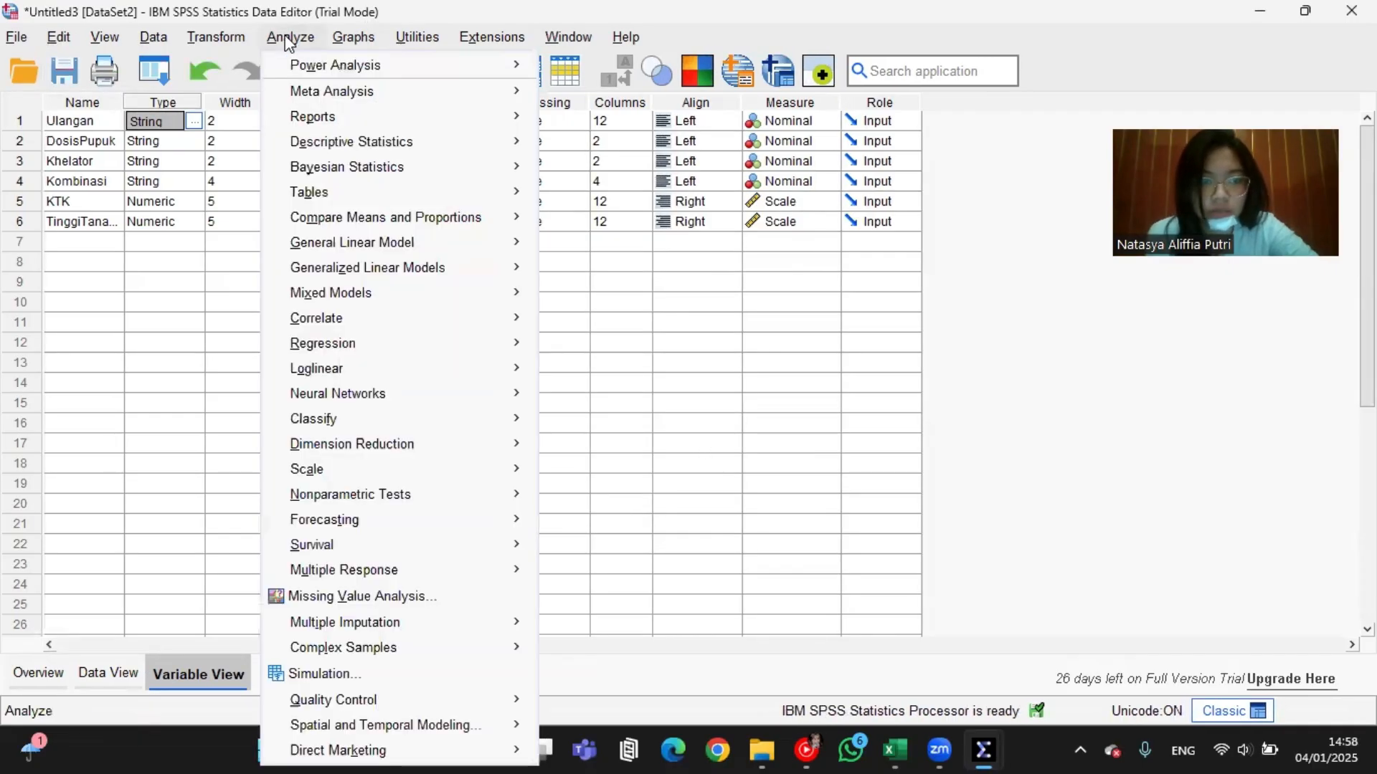
mouse_move(416, 248)
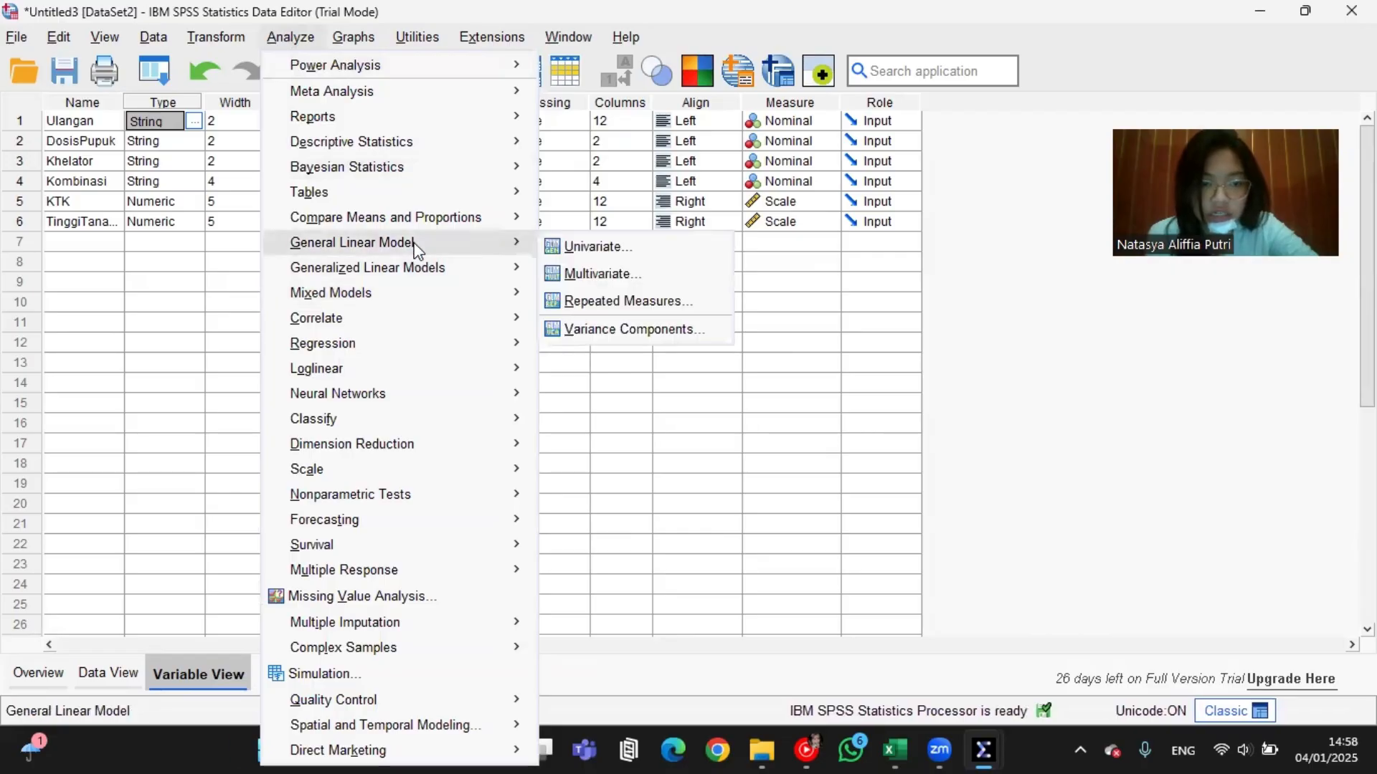
left_click(593, 248)
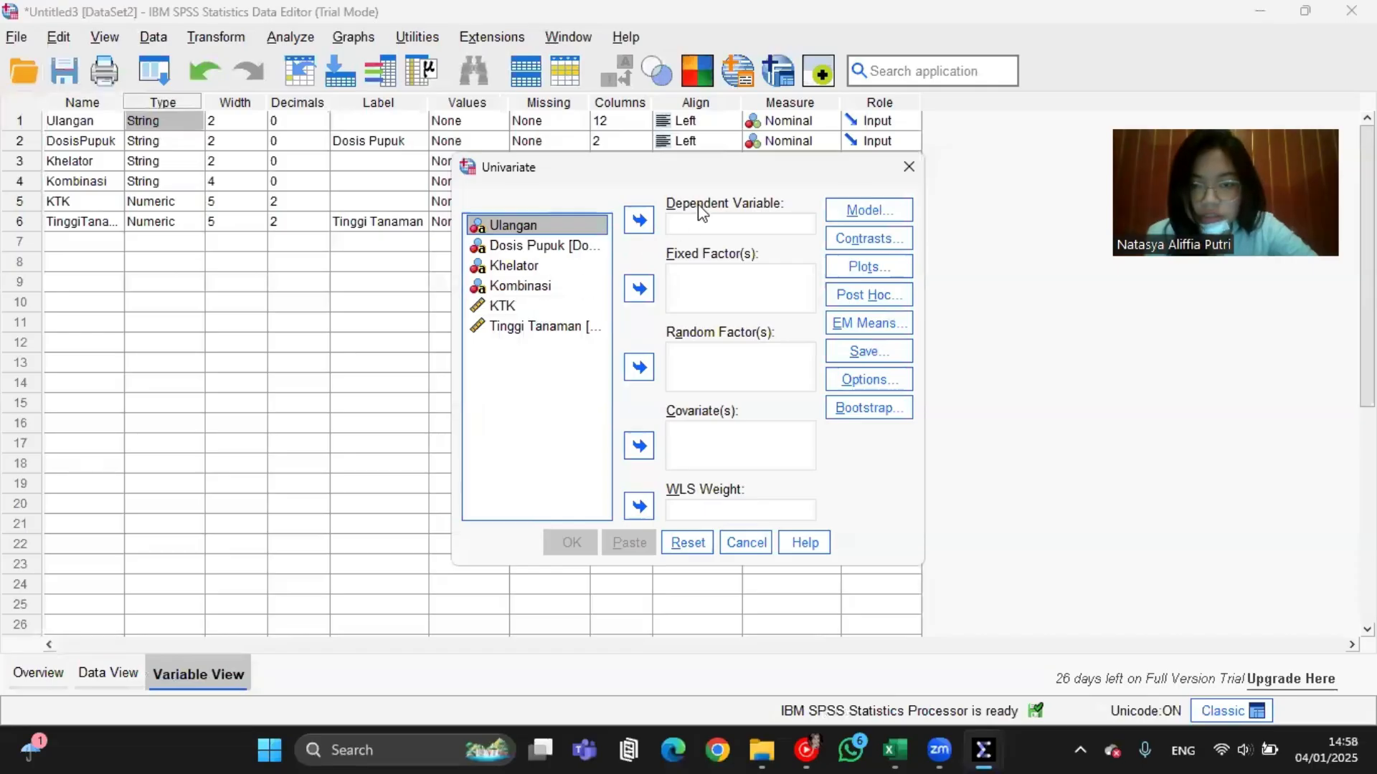
left_click(564, 301)
left_click(641, 221)
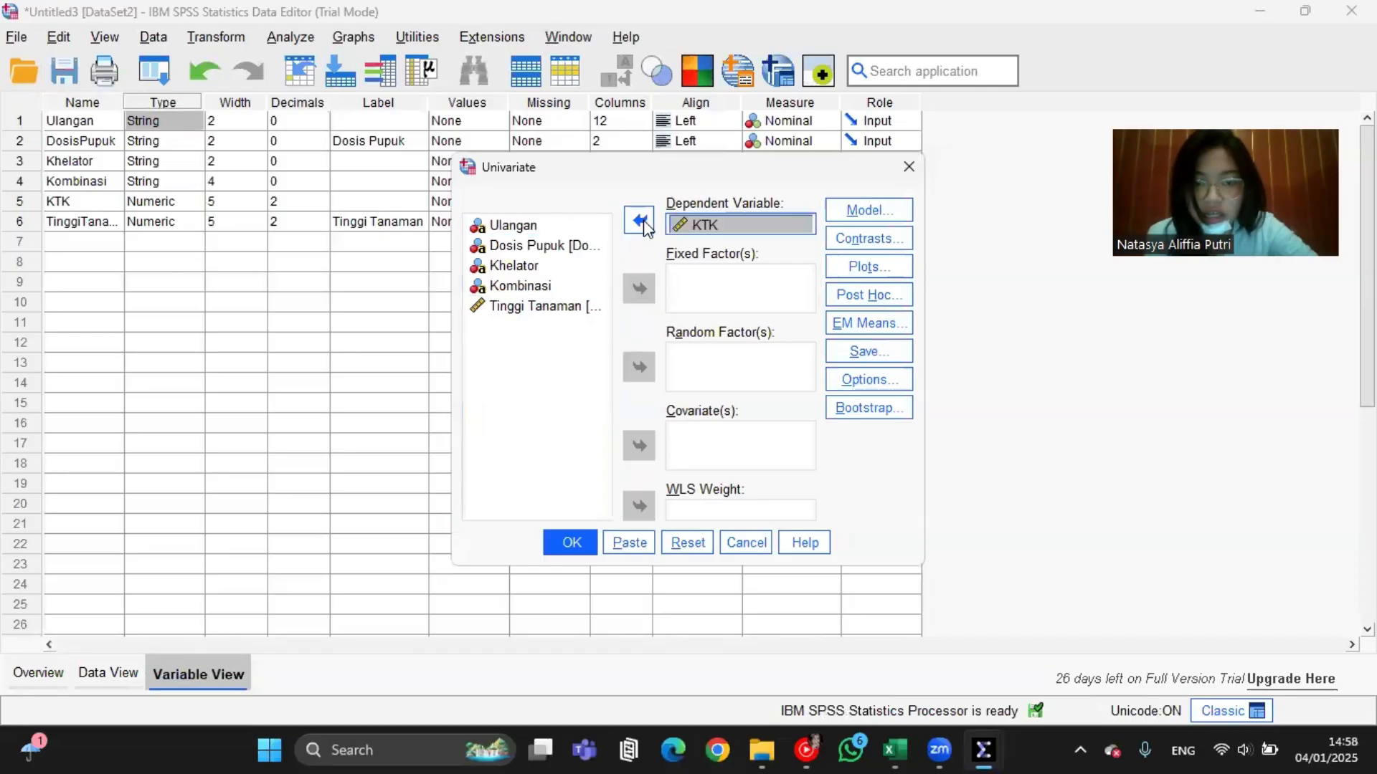
Step: Assign Ulangan, Dosis Pupuk and Khelator as fixed factors of the univariate analysis
left_click(507, 228)
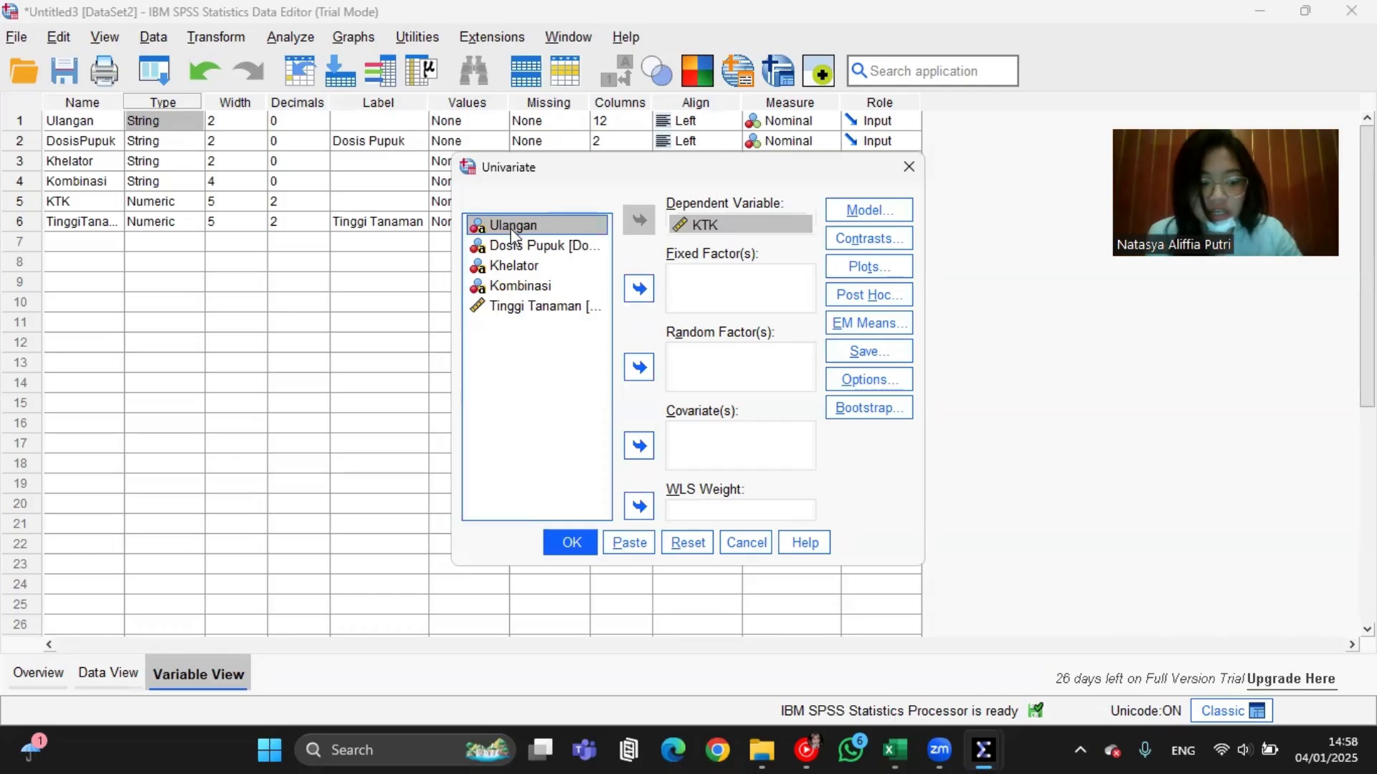
left_click(565, 251, "shift")
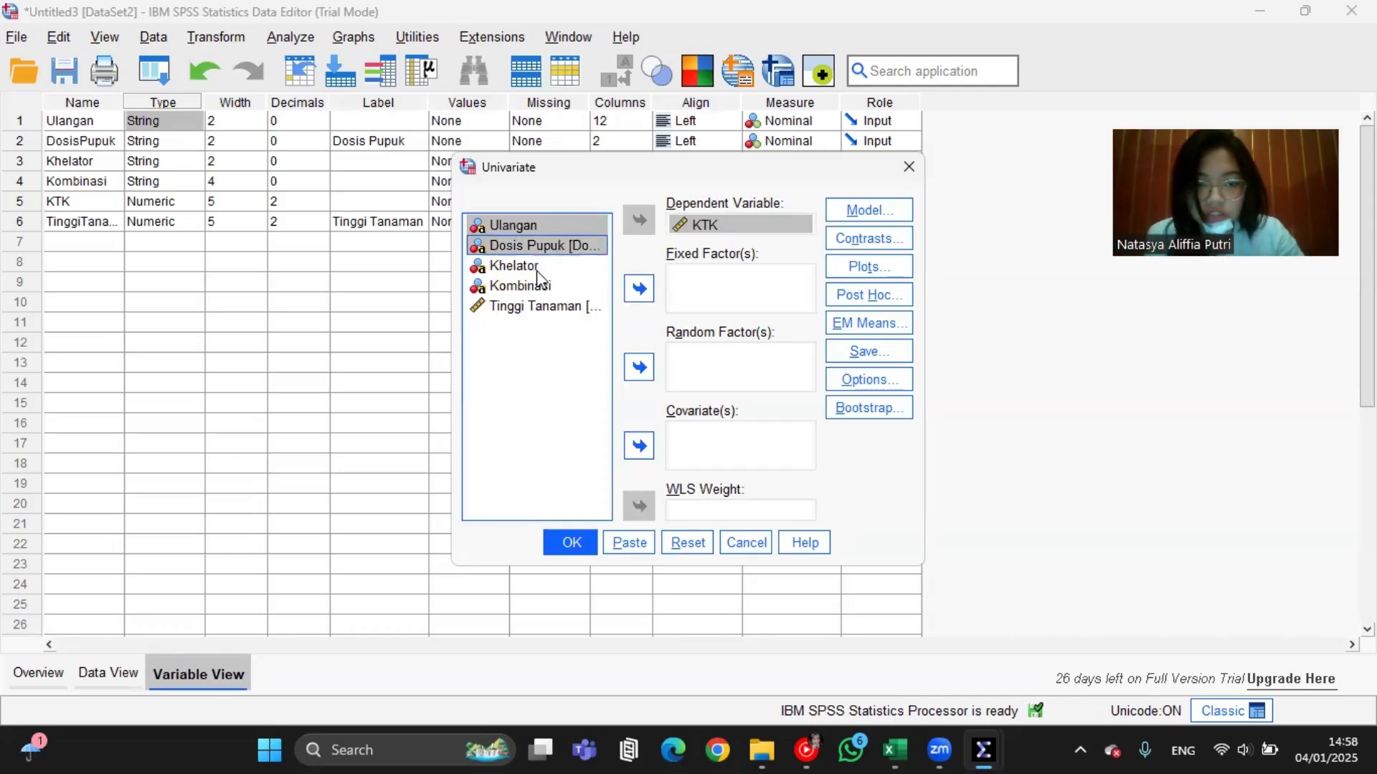
left_click(531, 267, "shift")
left_click(639, 288)
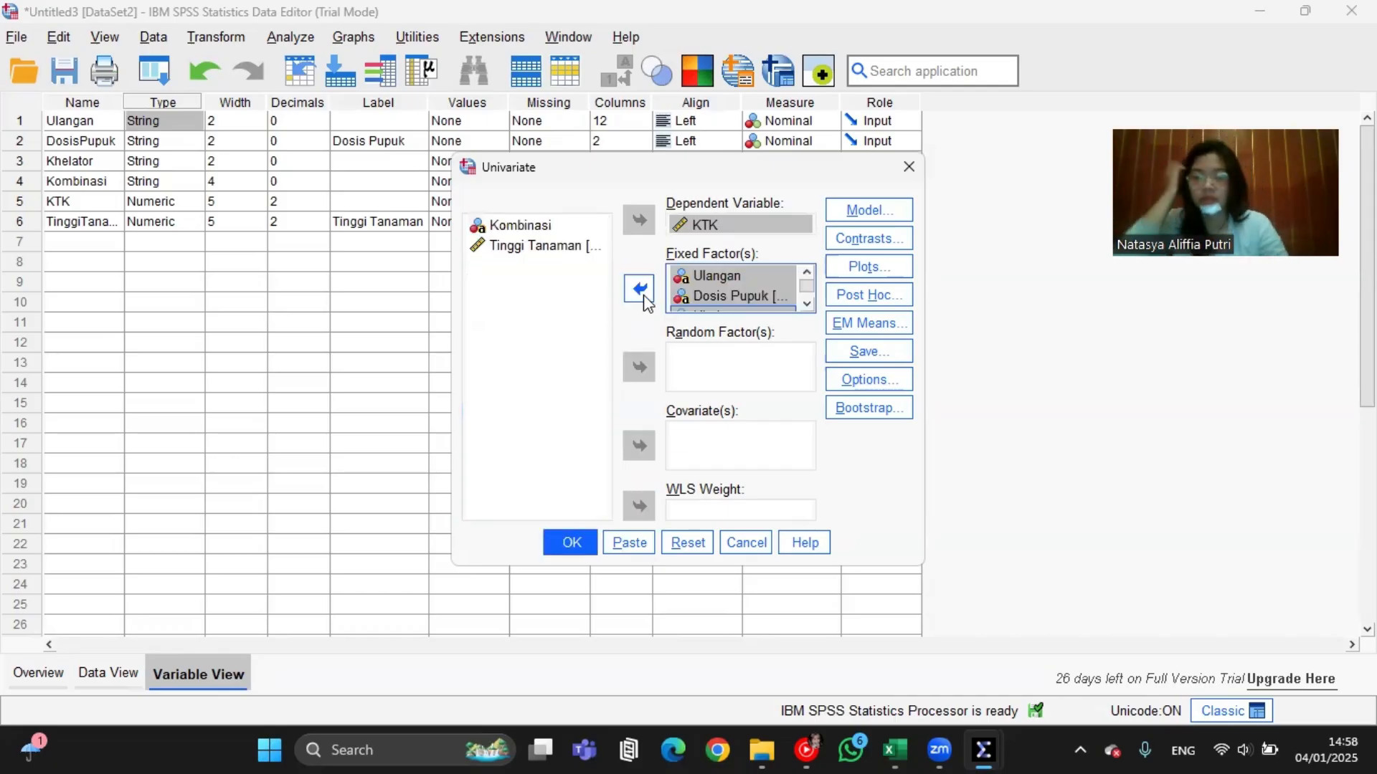
Step: Specify the model with built terms, adding Ulangan, DosisPupuk and Khelator as separate terms
left_click(897, 203)
left_click(544, 167)
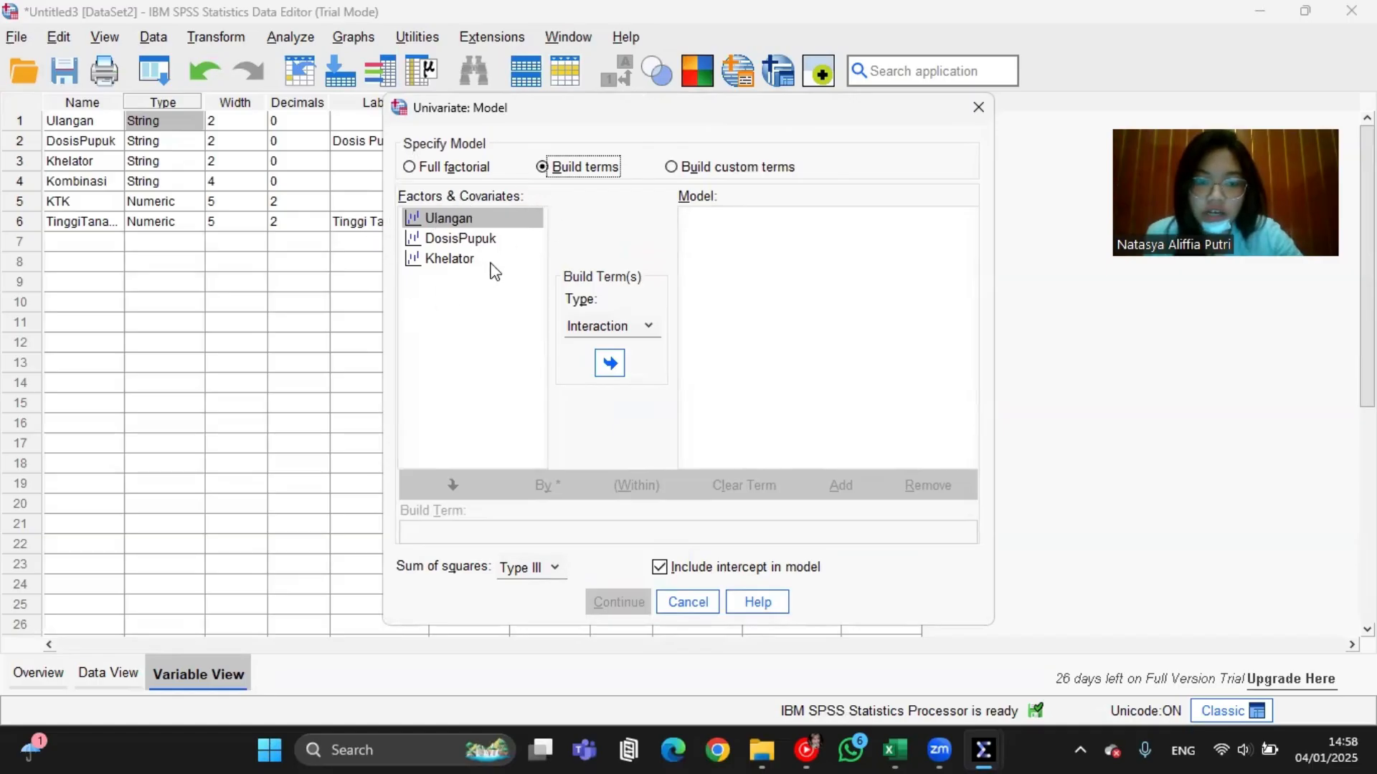
left_click(609, 363)
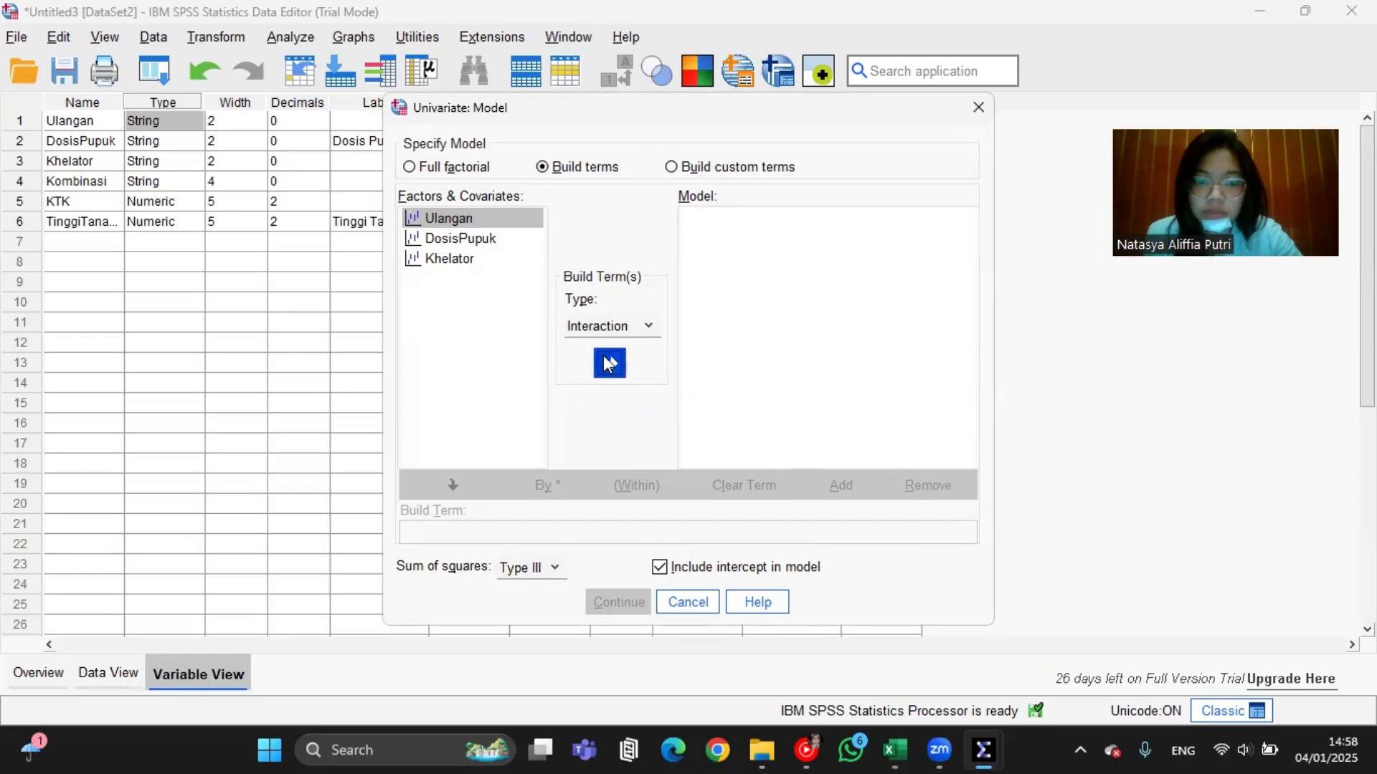
left_click(472, 240)
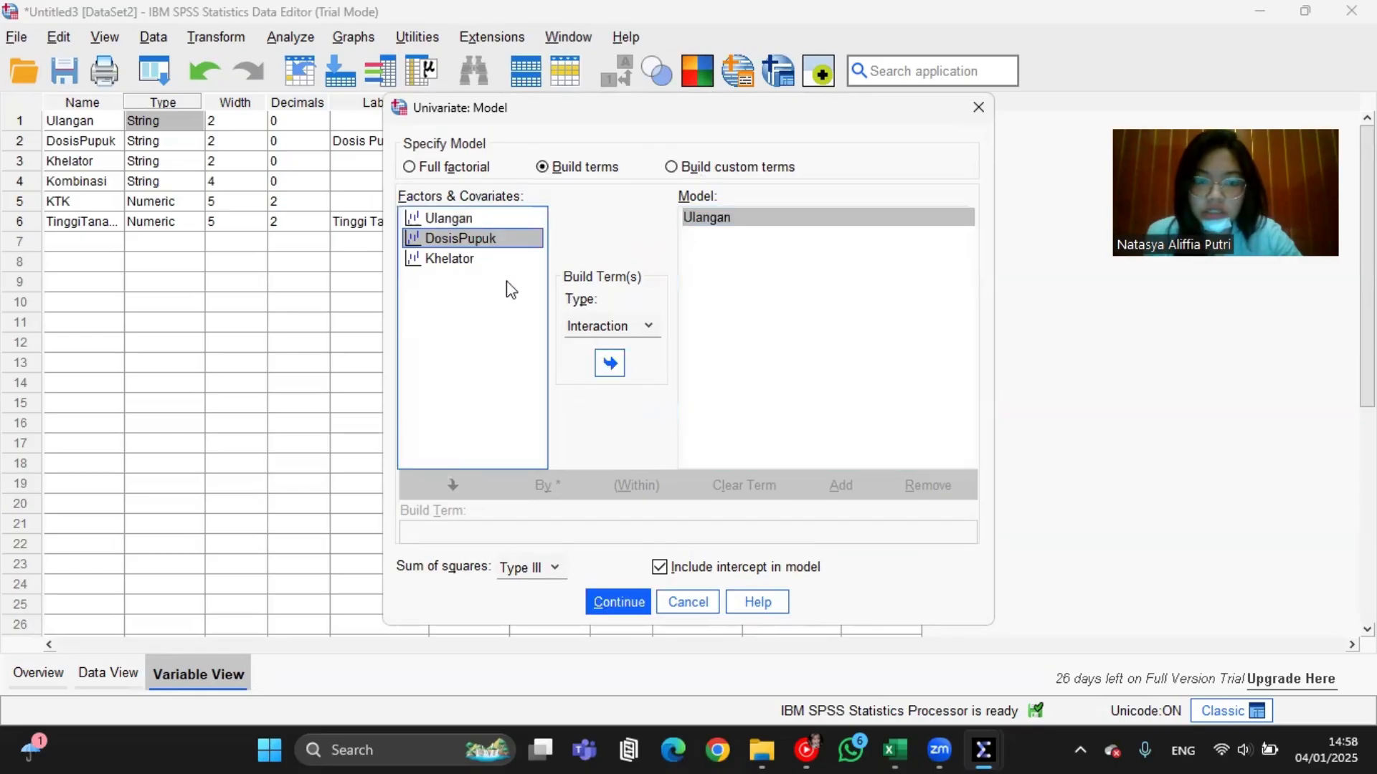
left_click(609, 363)
left_click(441, 259)
left_click(609, 363)
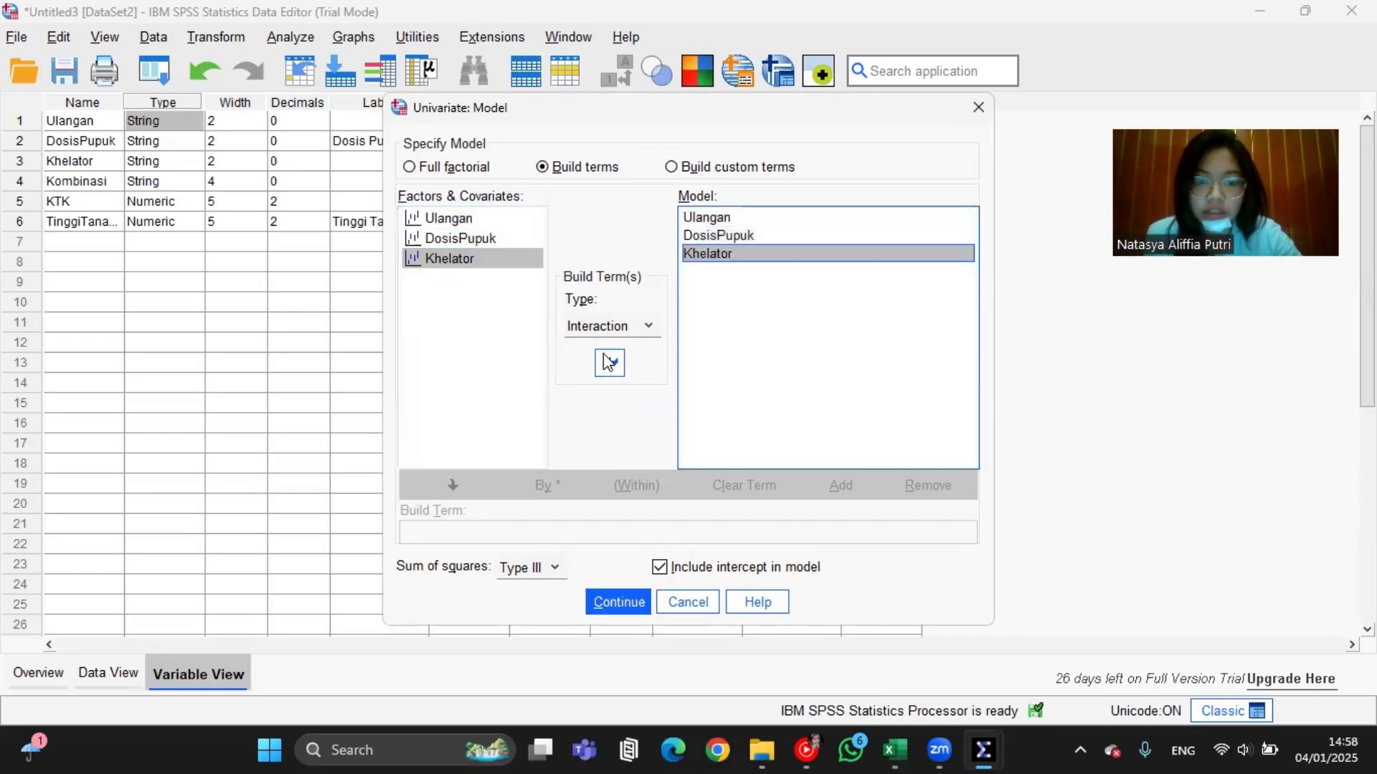
Step: Add the DosisPupuk*Khelator interaction term to the model and accept the model specification
left_click(485, 241)
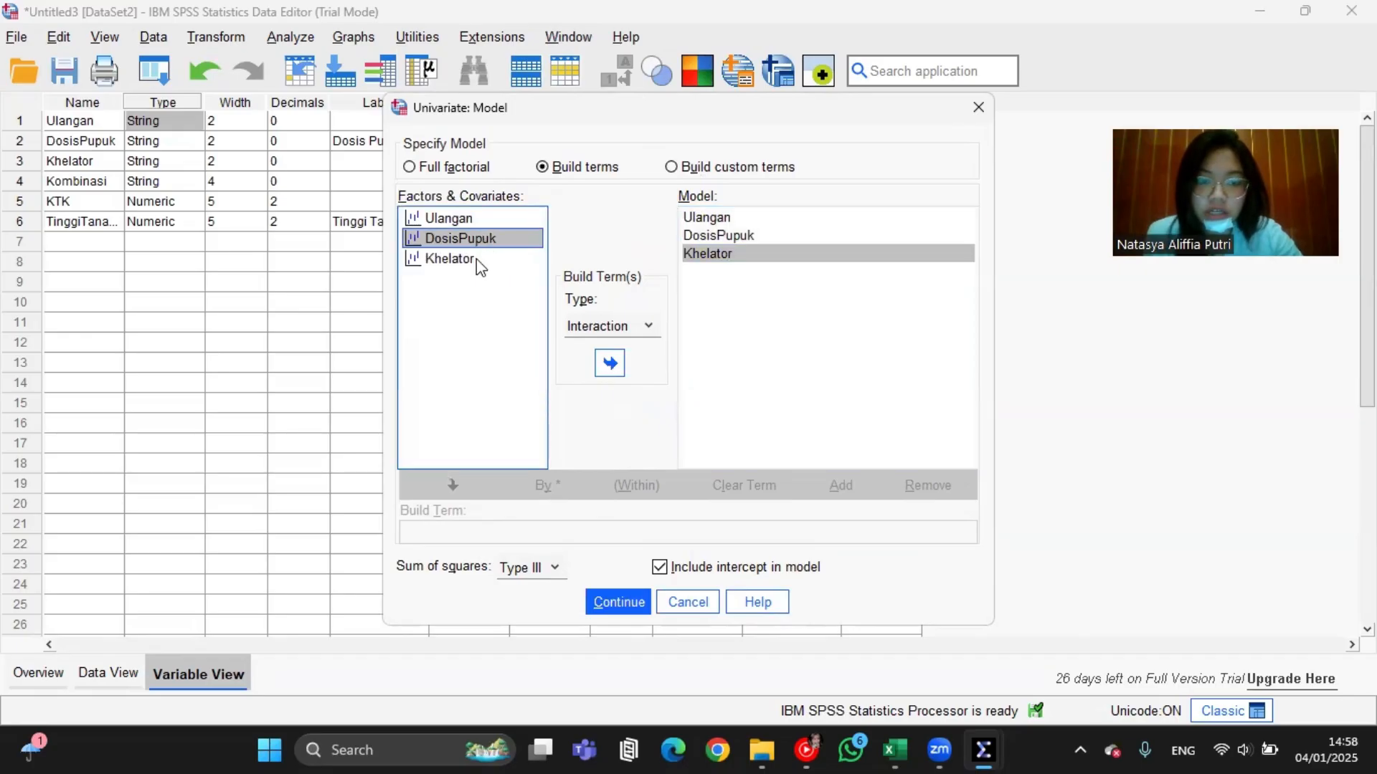
left_click(476, 260, "ctrl")
left_click(609, 363)
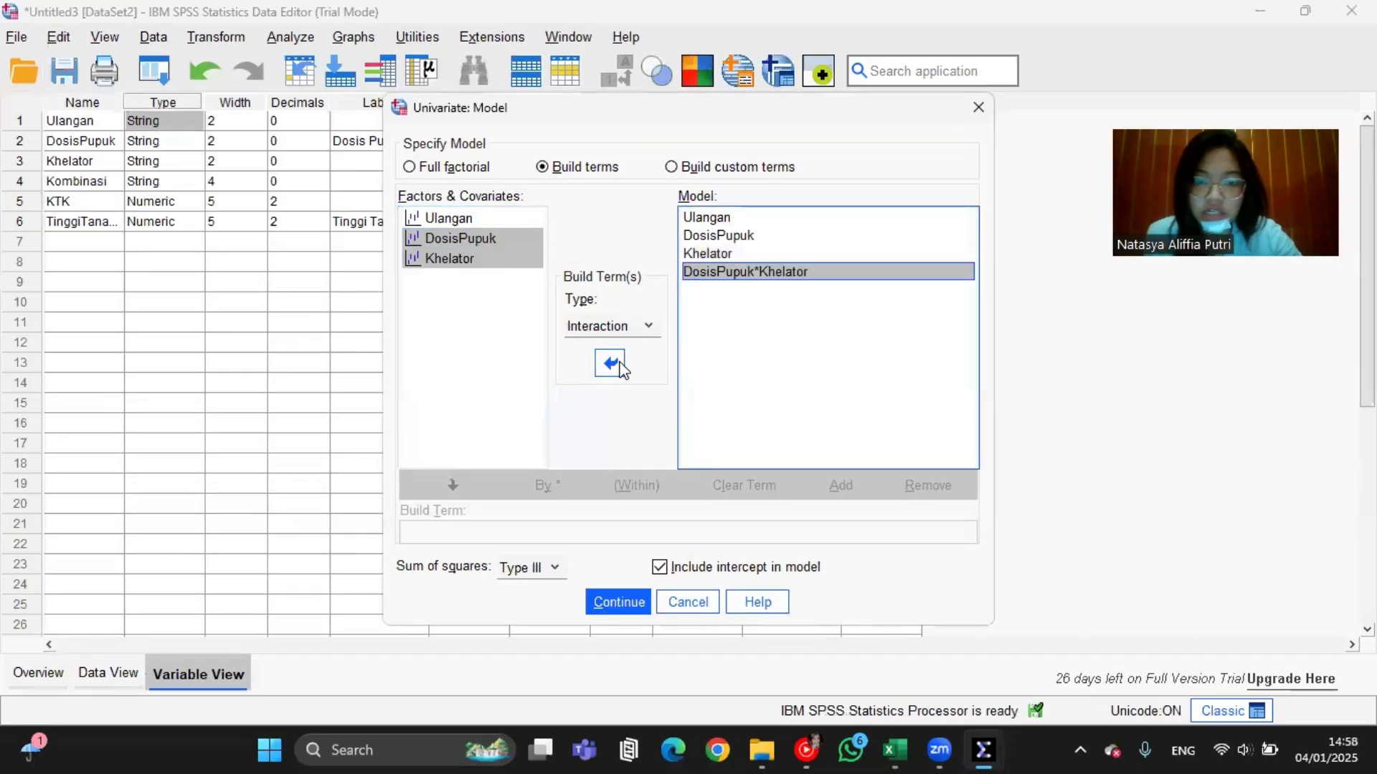
left_click(618, 602)
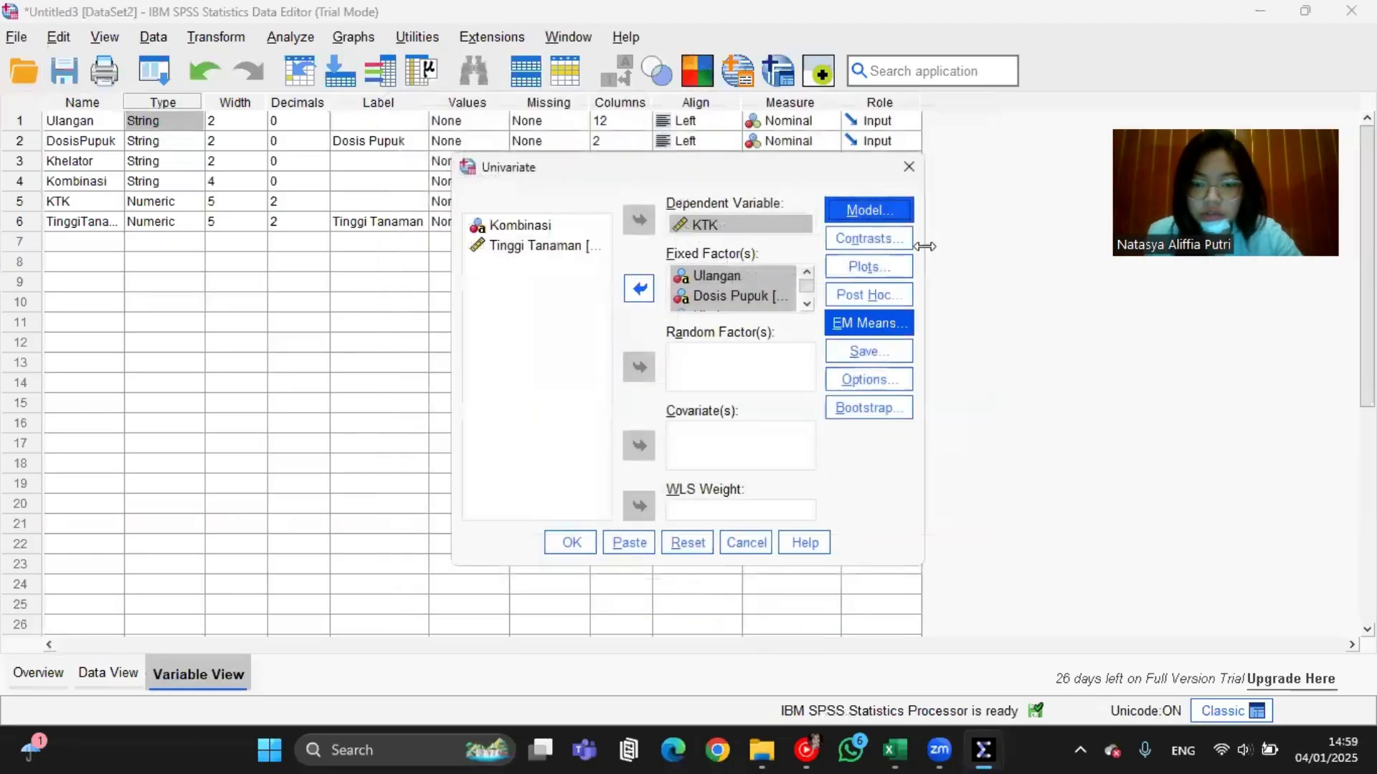
Step: Set up Duncan post hoc tests for the factors DosisPupuk and Khelator
left_click(869, 295)
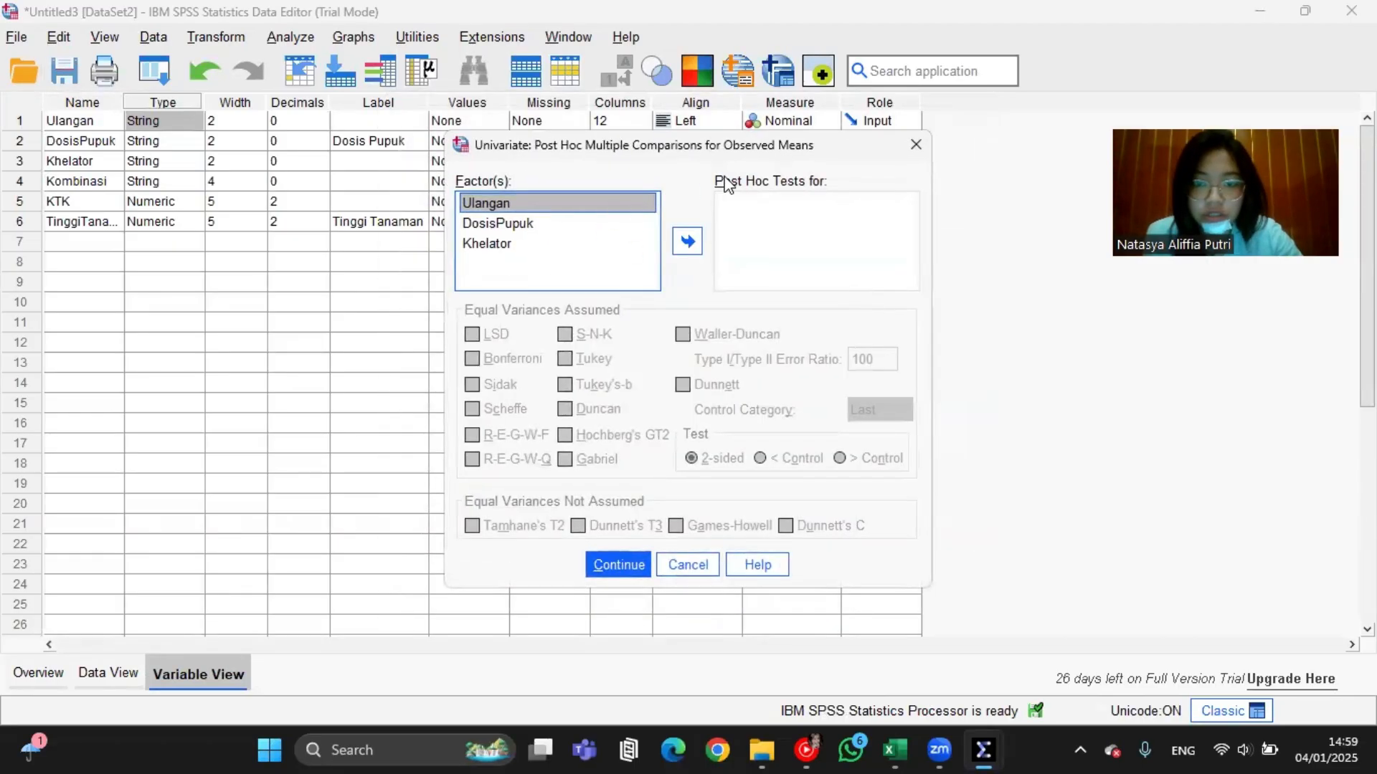
left_click(495, 225)
left_click(687, 242)
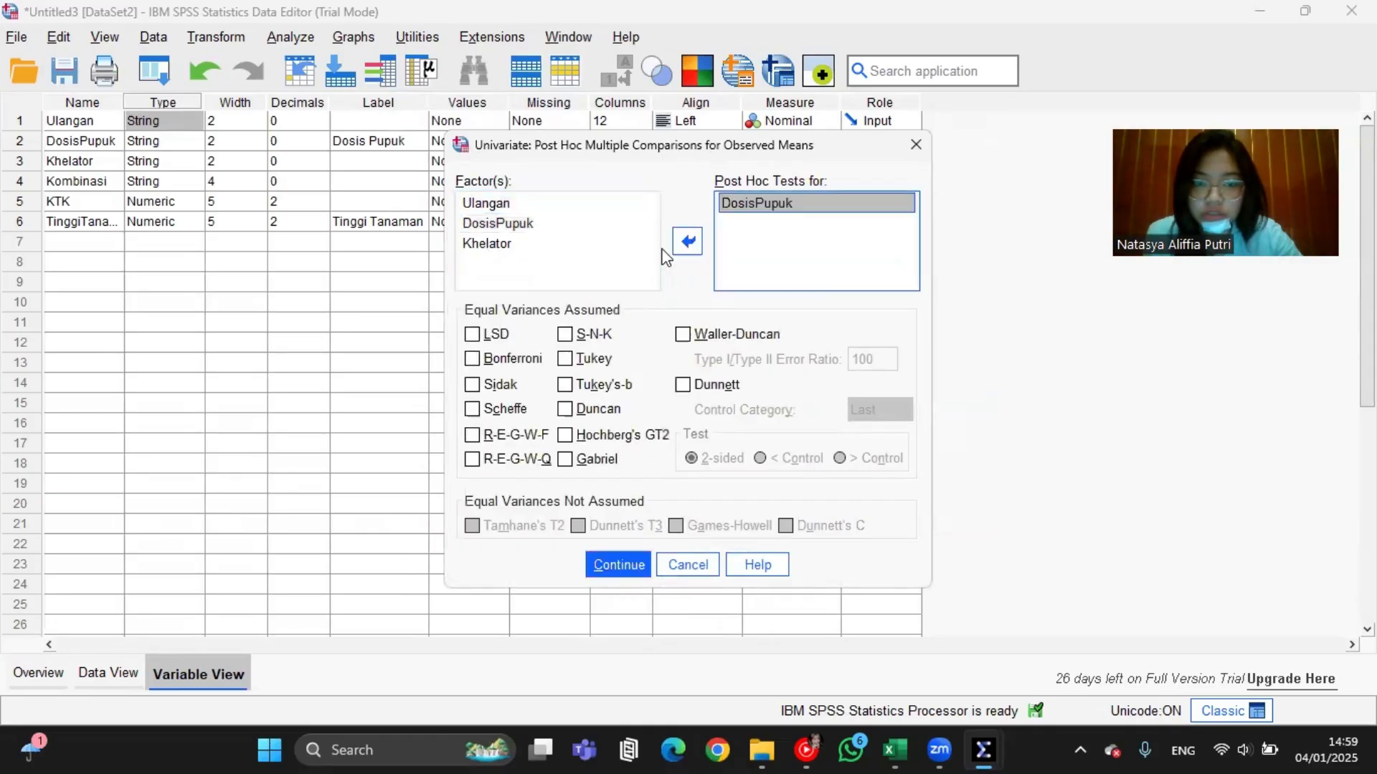
left_click(690, 246)
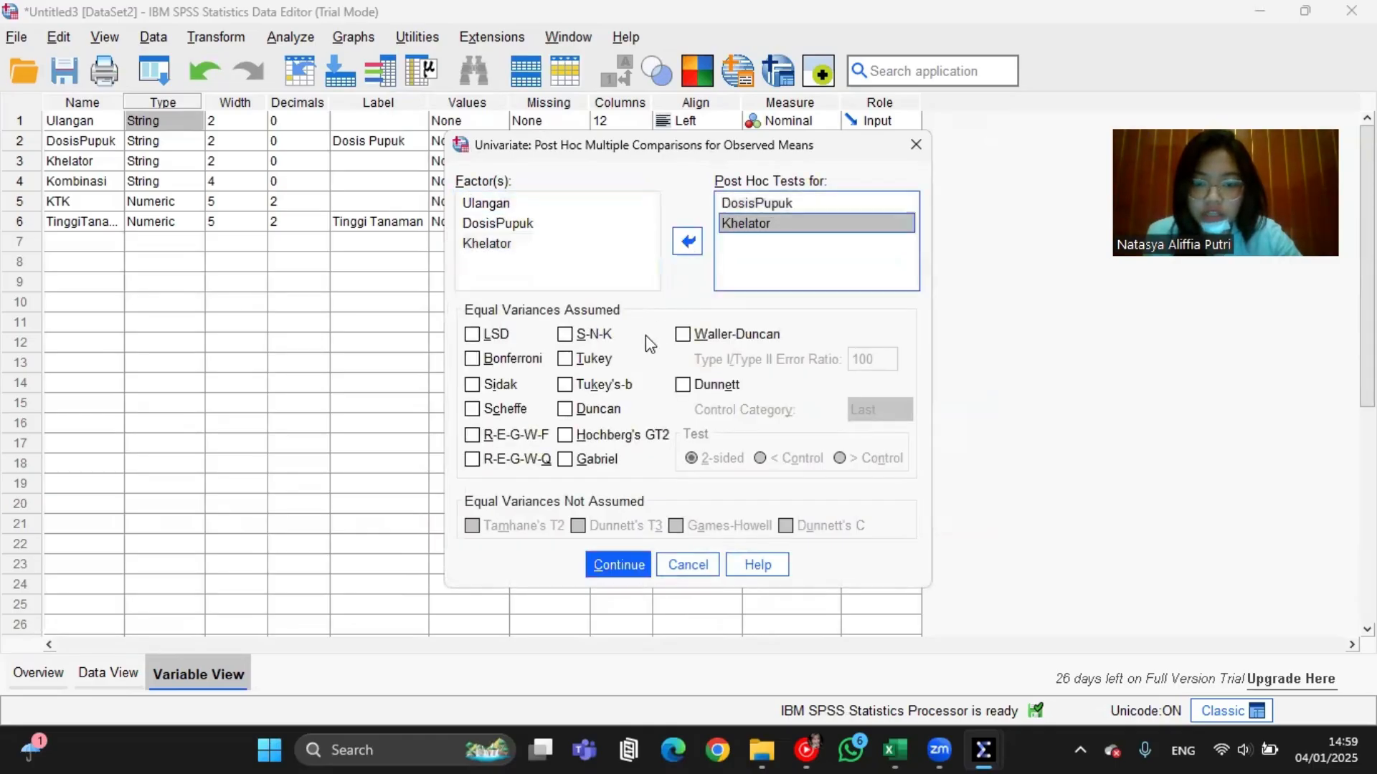
left_click(564, 410)
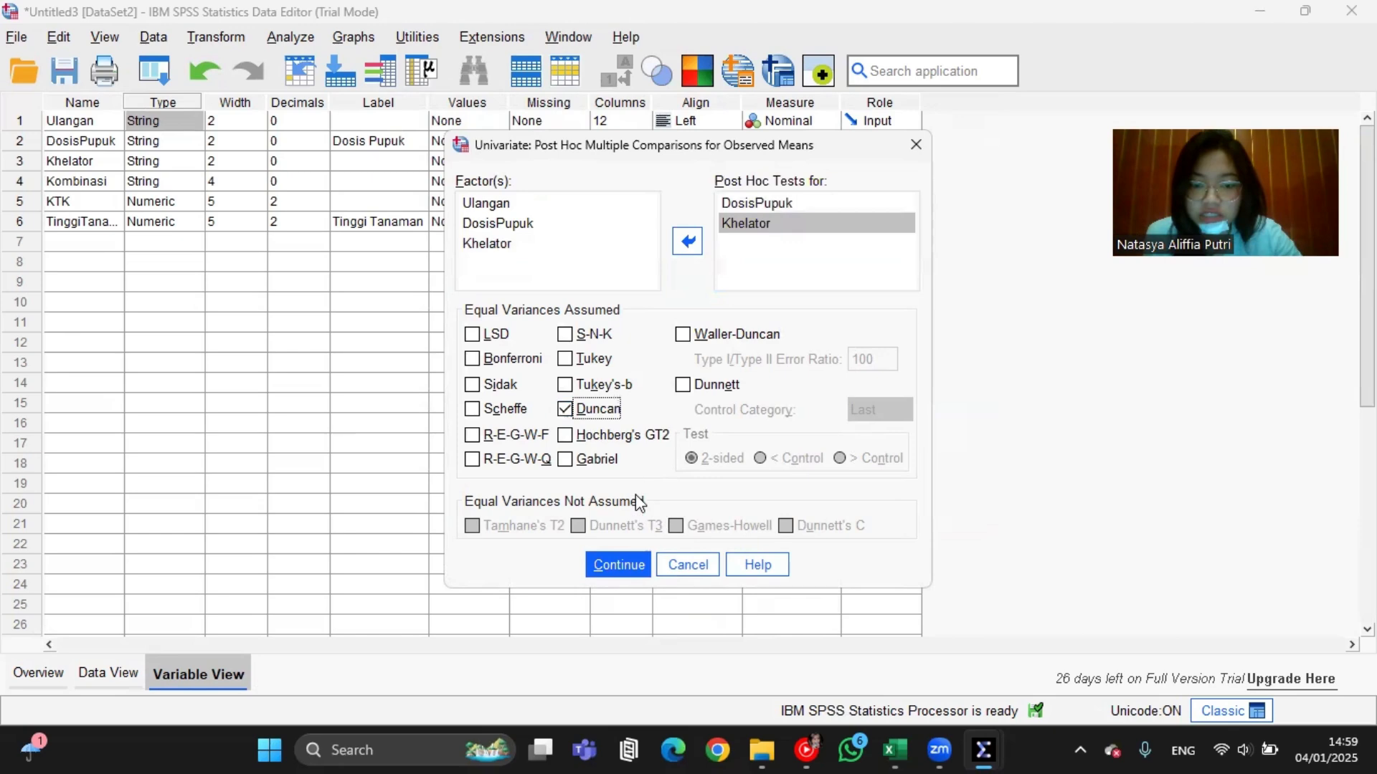
left_click(620, 565)
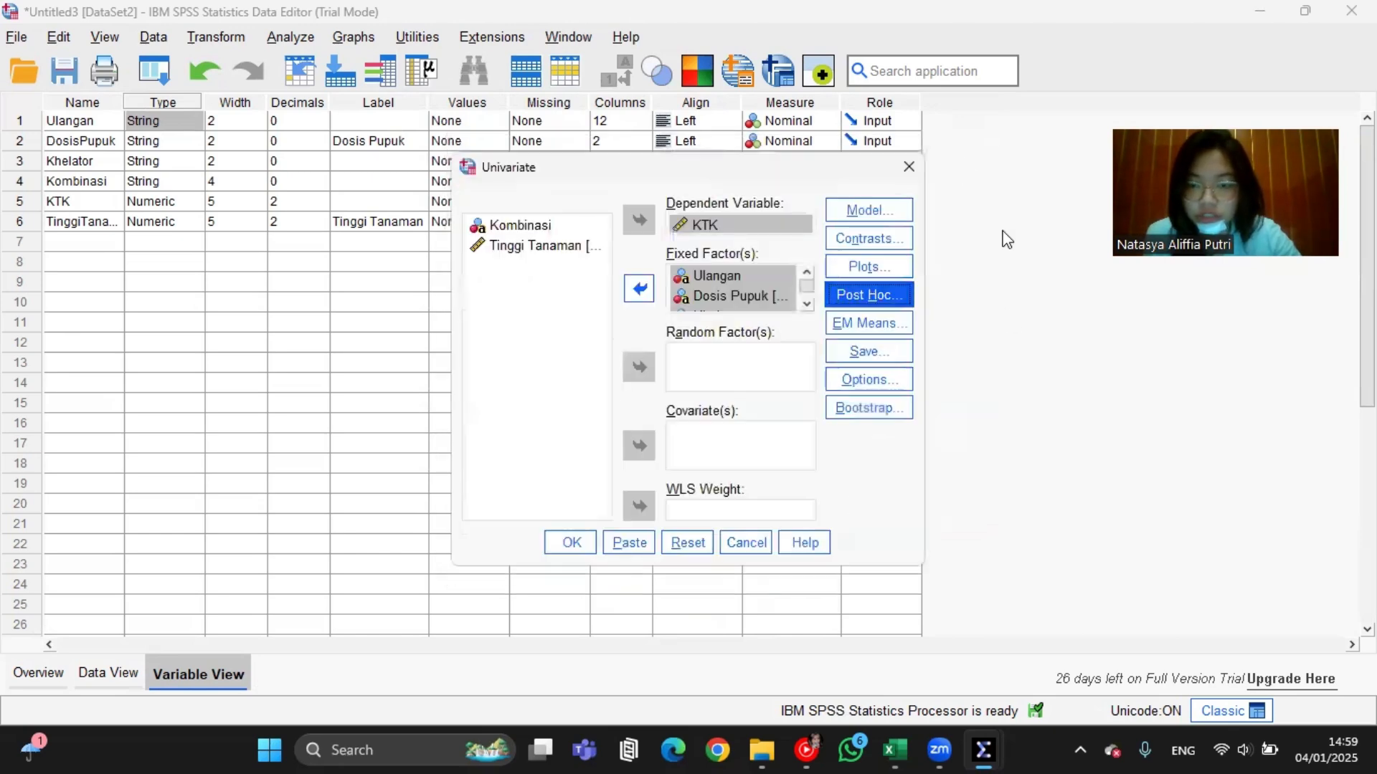
Step: Run the univariate analysis of KTK and review its between-subjects factors and effects tables
left_click(570, 542)
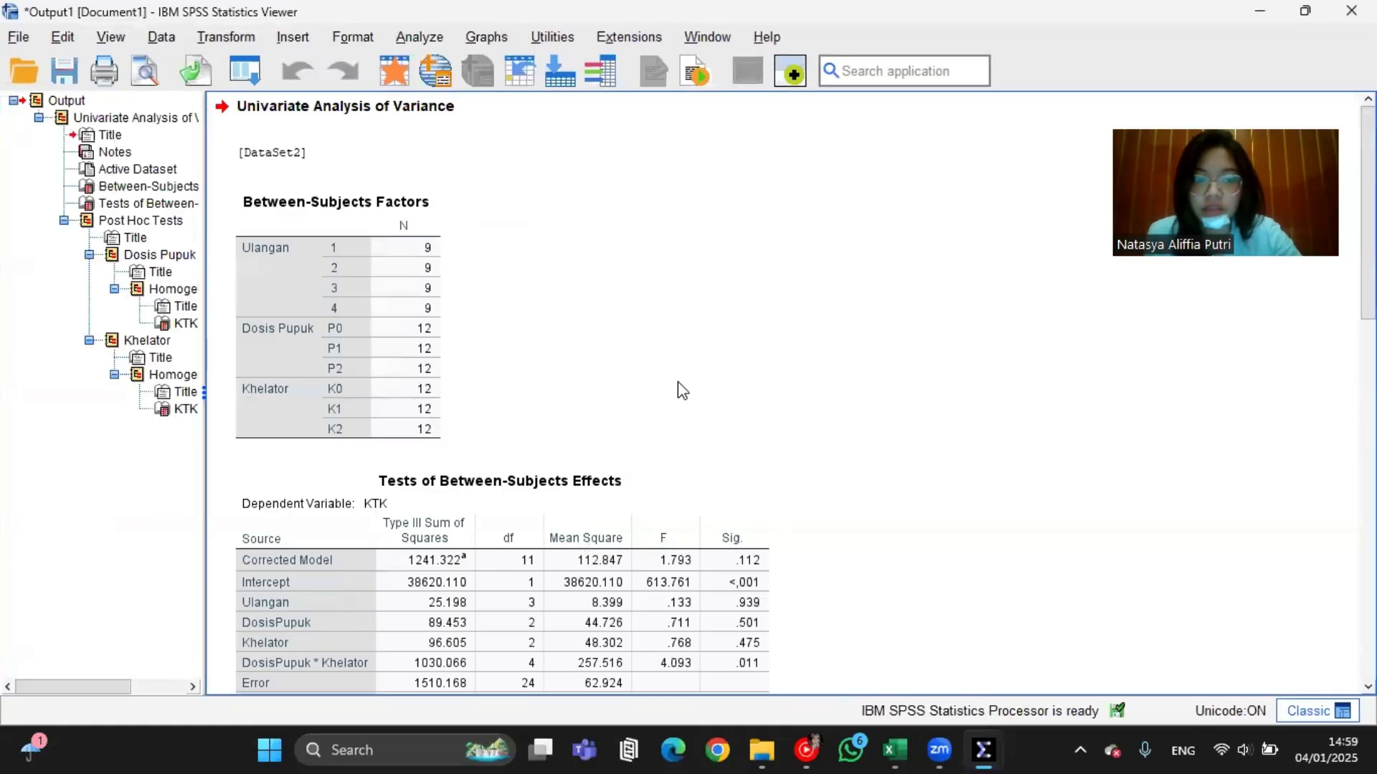
scroll(680, 388, "down", 3)
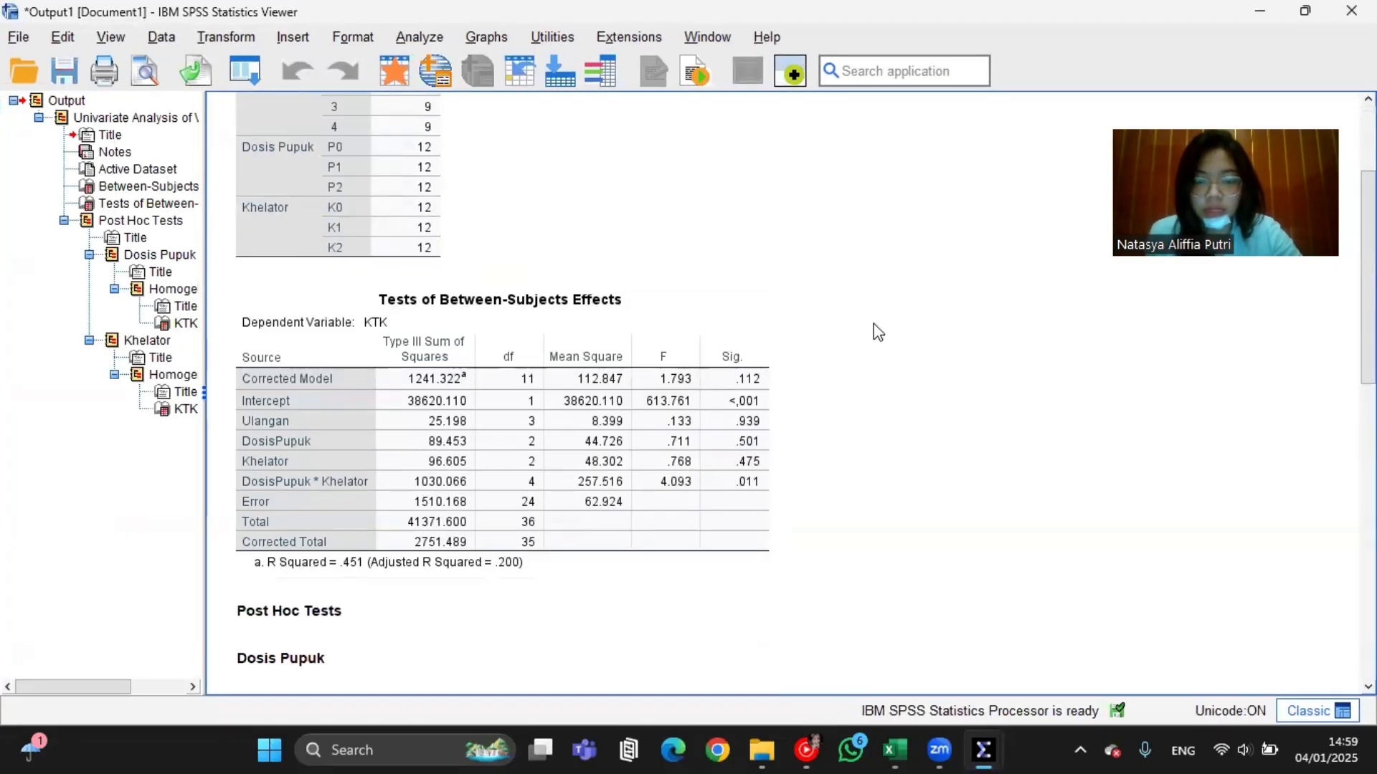
scroll(873, 328, "up", 3)
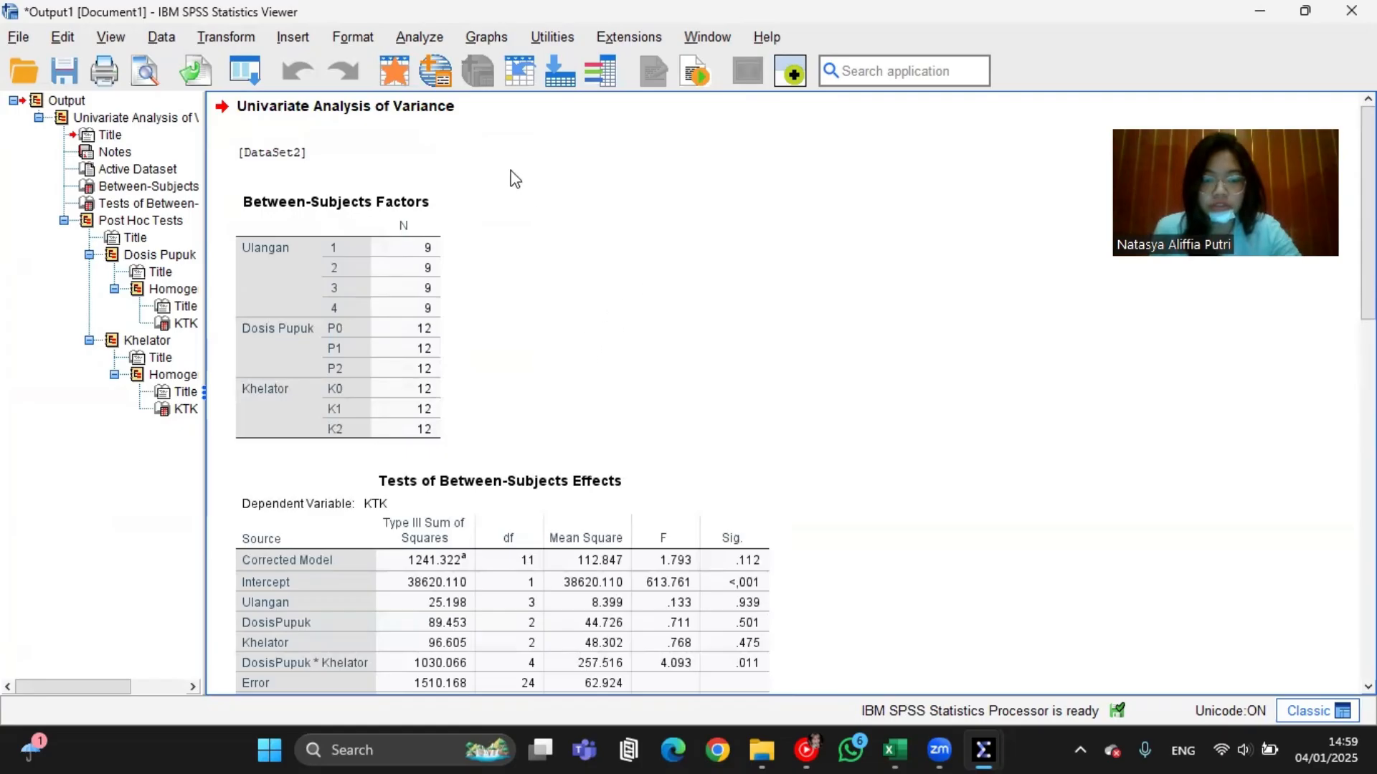
scroll(961, 430, "down", 2)
scroll(807, 449, "down", 2)
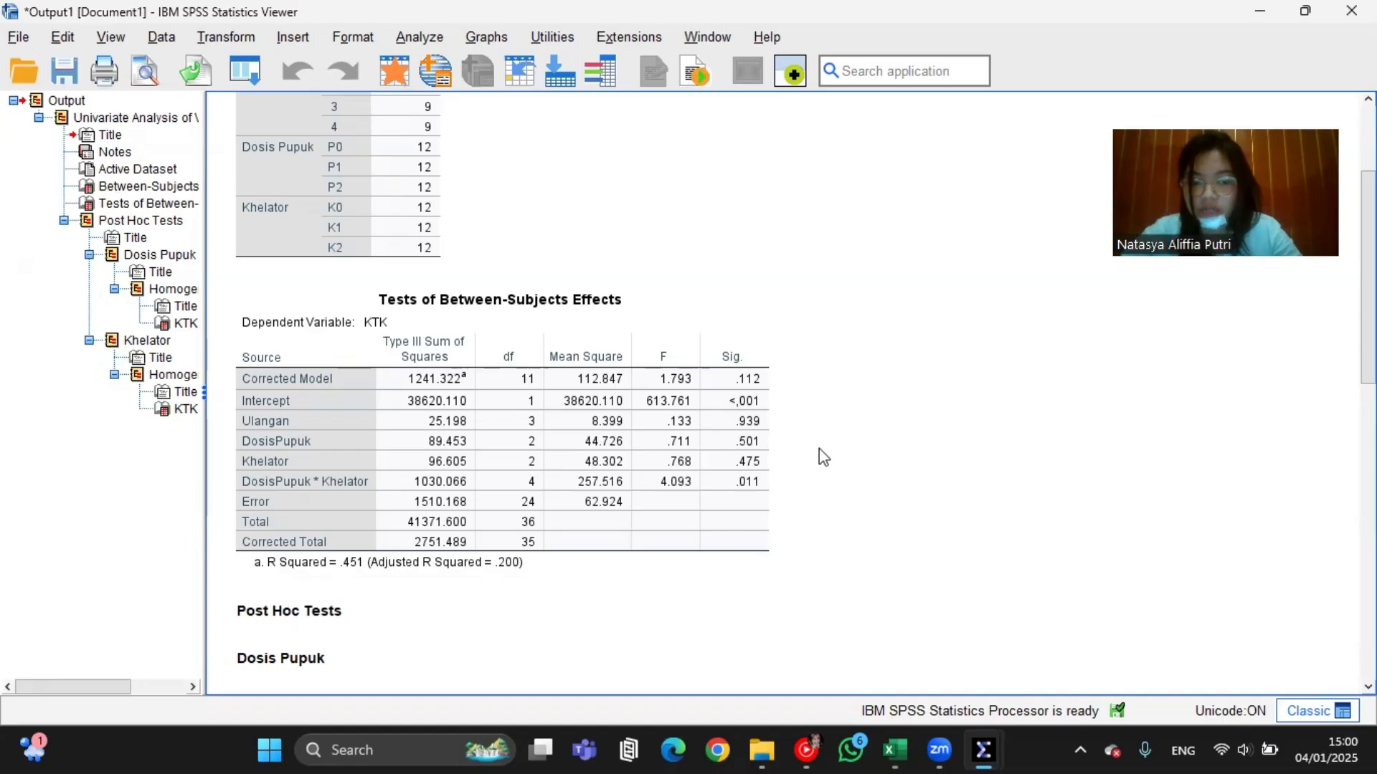
Step: Examine the Duncan homogeneous subsets of KTK for Dosis Pupuk and Khelator
scroll(789, 452, "down", 10)
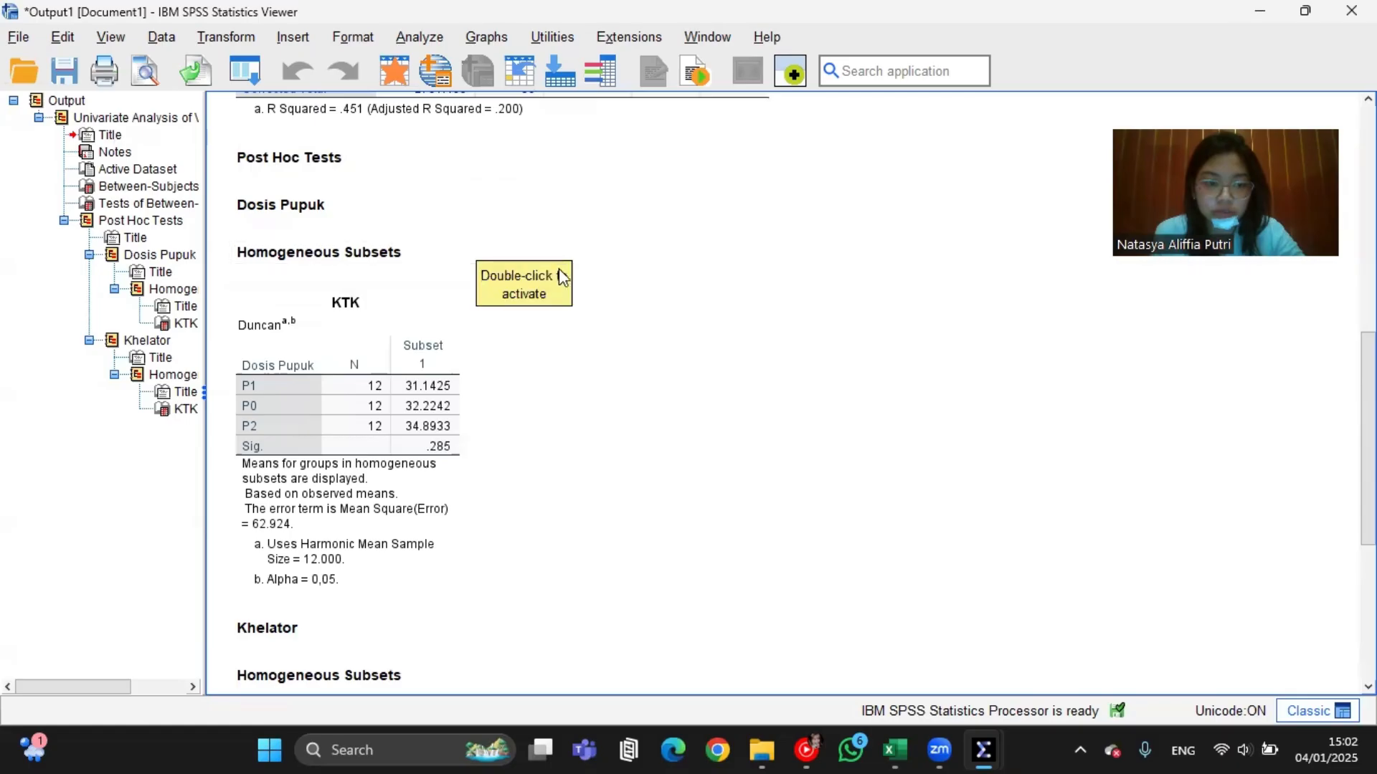
scroll(566, 279, "down", 2)
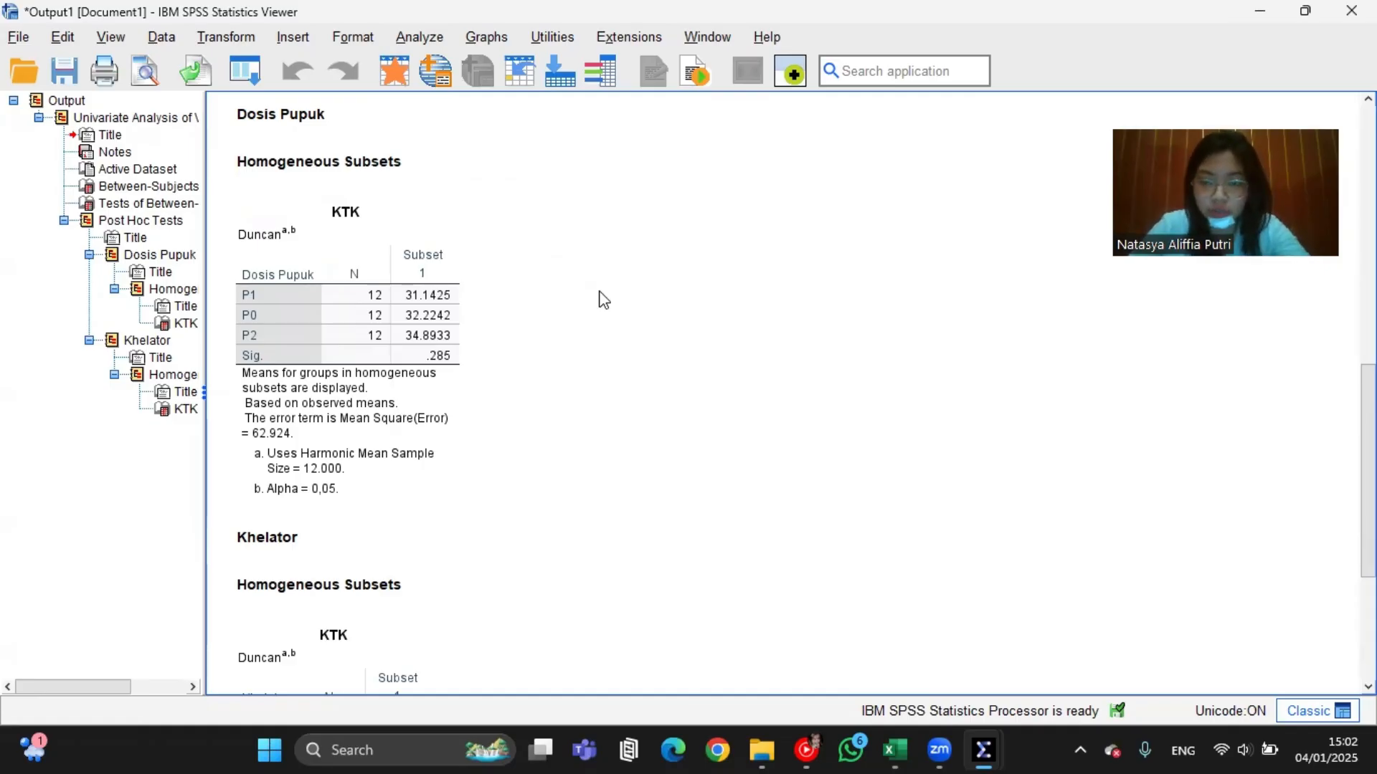
left_click(291, 320)
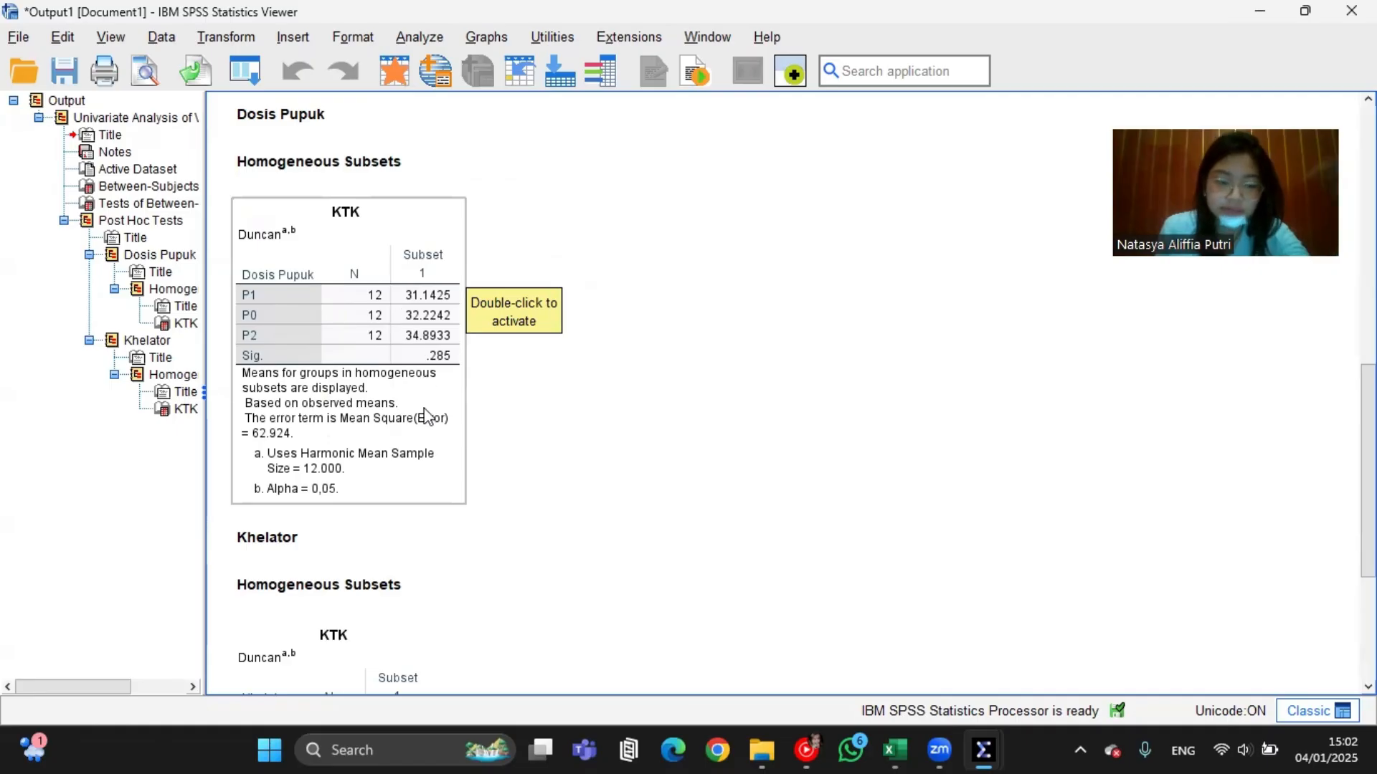
scroll(423, 412, "down", 4)
scroll(410, 365, "down", 1)
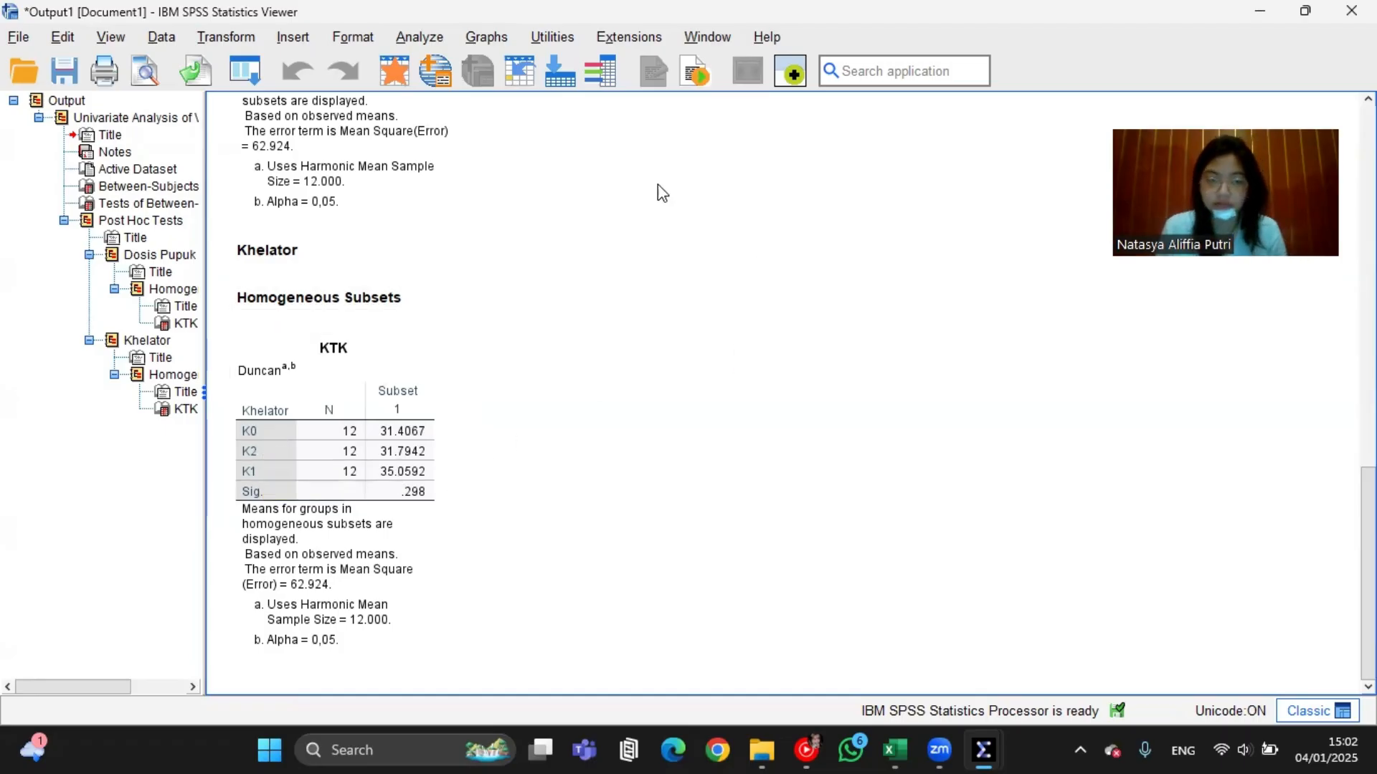
Step: Set up another univariate analysis of KTK, replacing Ulangan, Dosis Pupuk and Khelator with Kombinasi as the only fixed factor
left_click(418, 40)
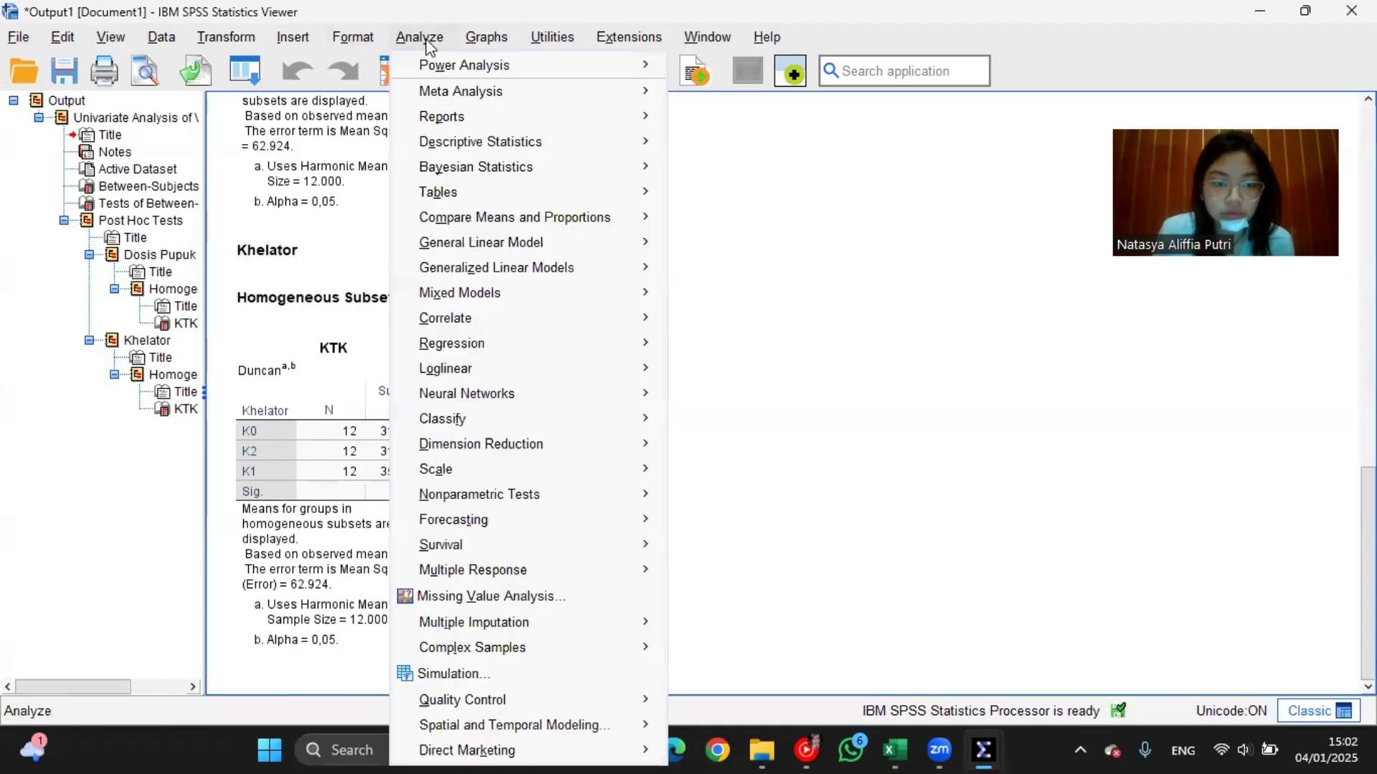
mouse_move(477, 240)
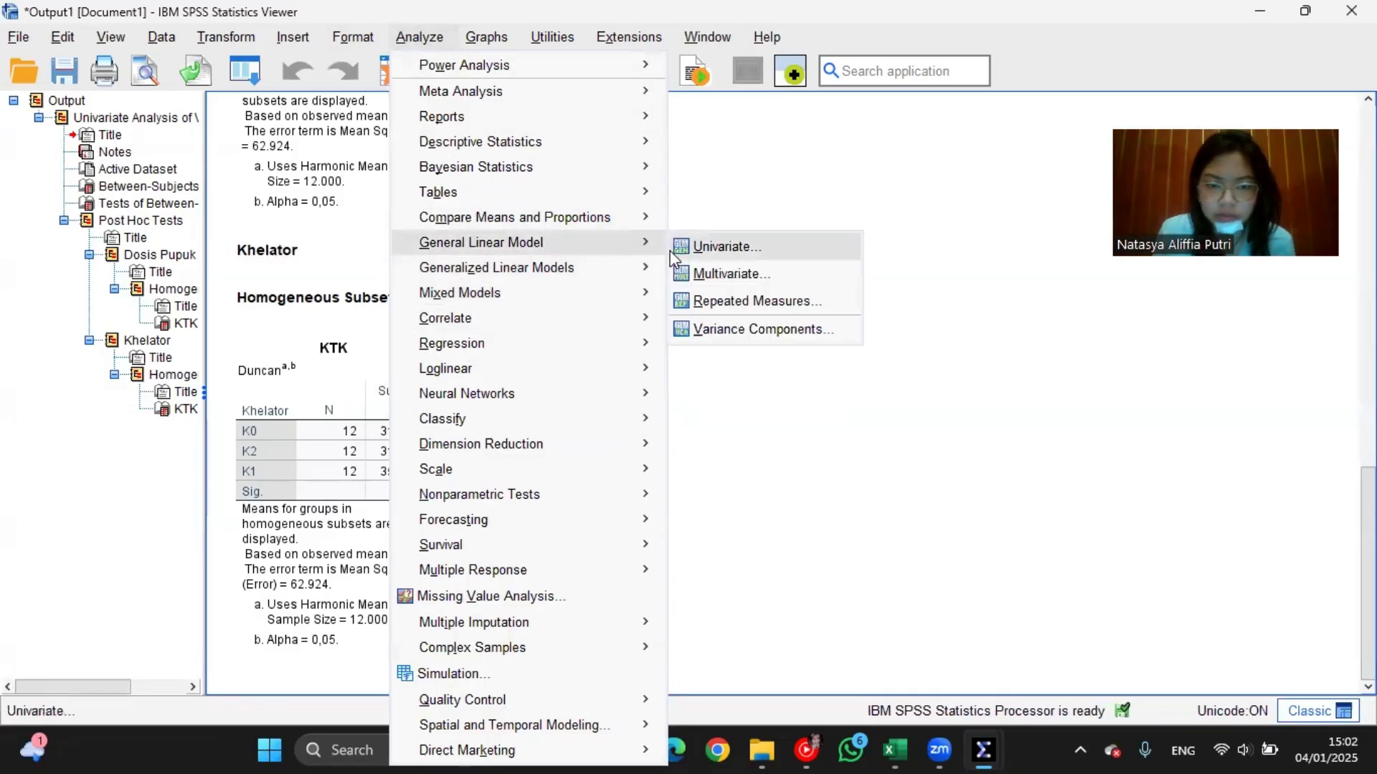
left_click(724, 246)
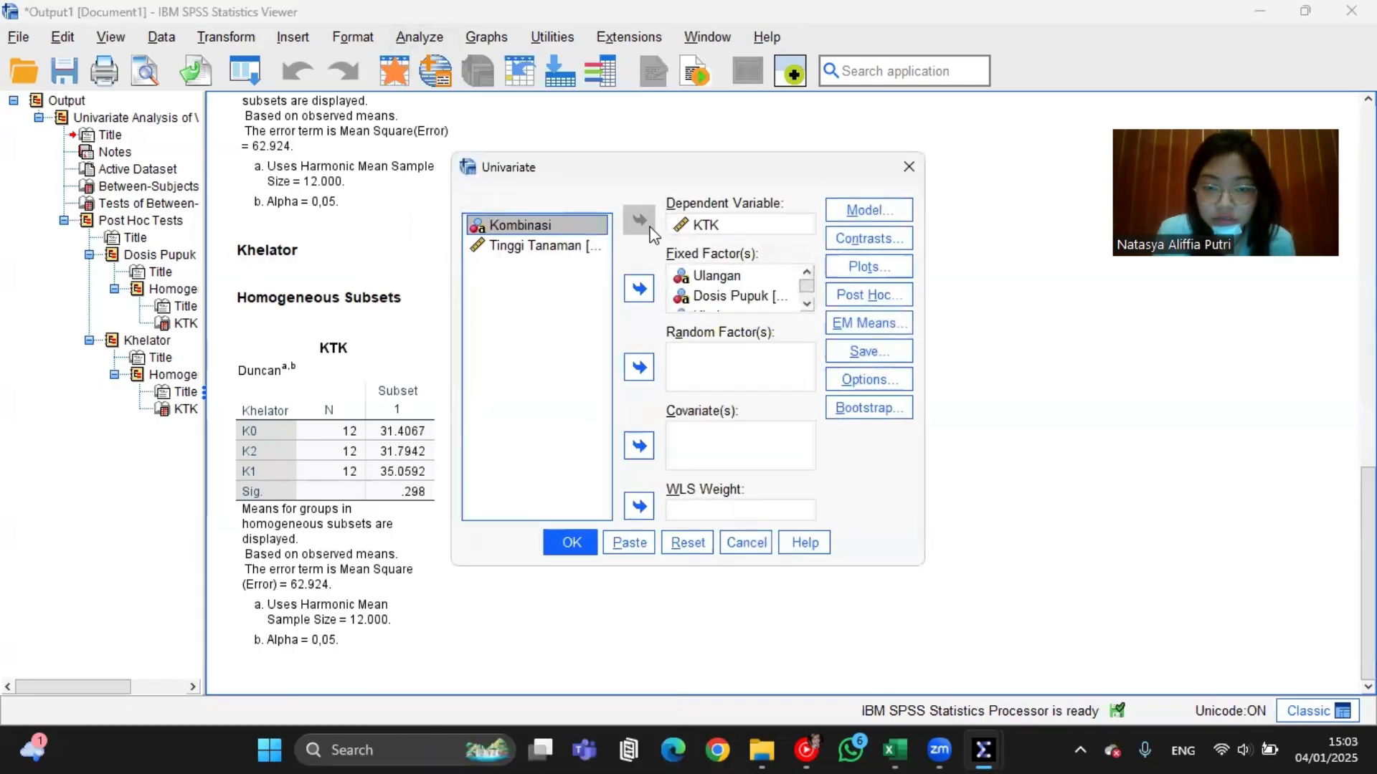
double_click(706, 277)
double_click(739, 276)
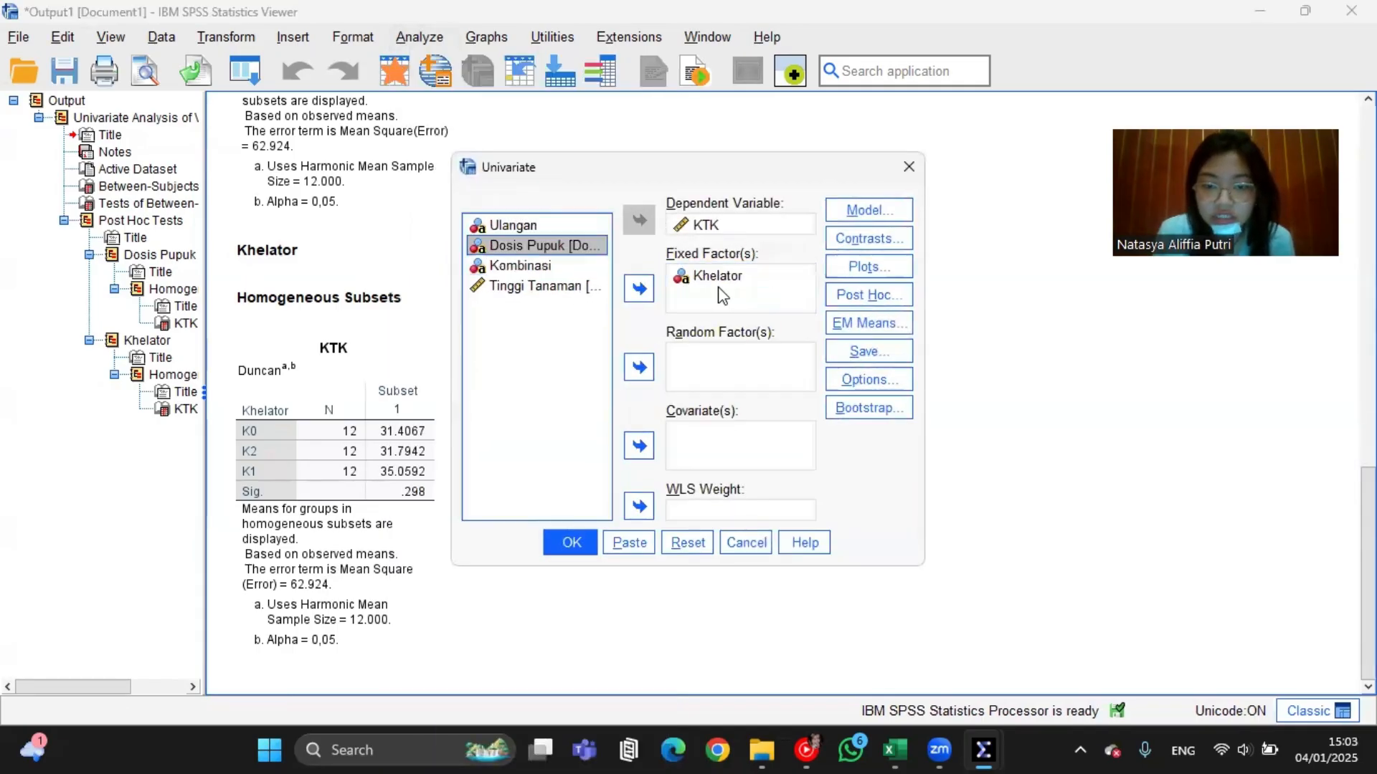
double_click(720, 296)
left_click(587, 288)
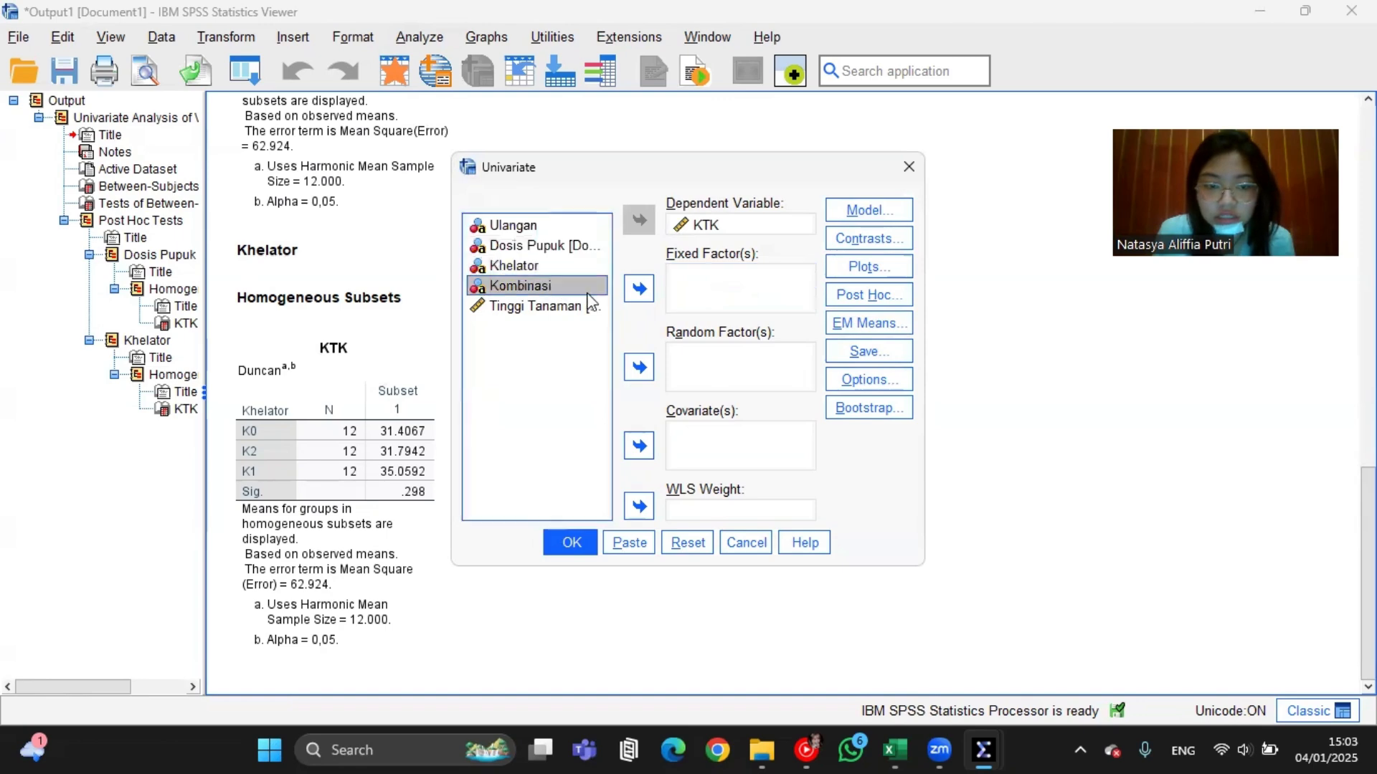
left_click(639, 288)
Step: Specify the univariate model with built terms, adding Kombinasi as its only term
left_click(870, 210)
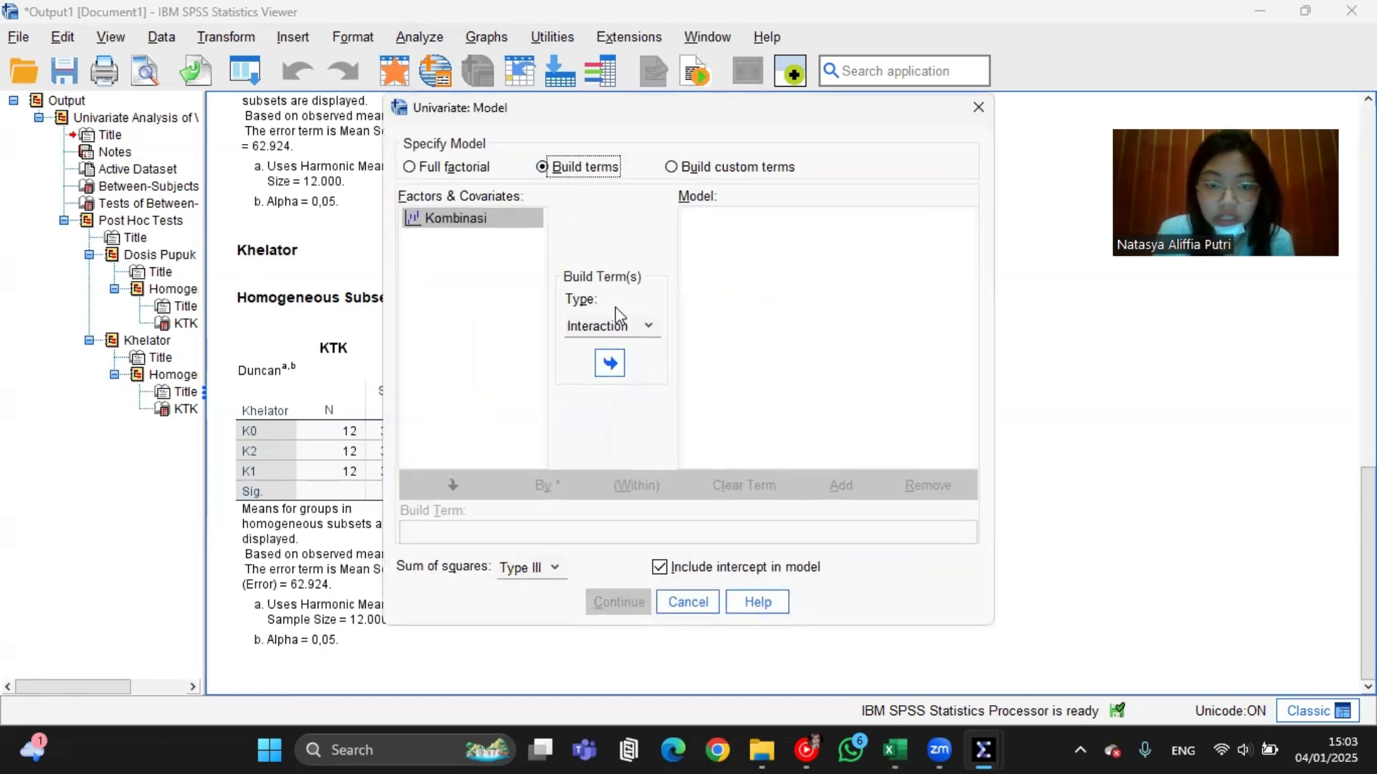
left_click(608, 365)
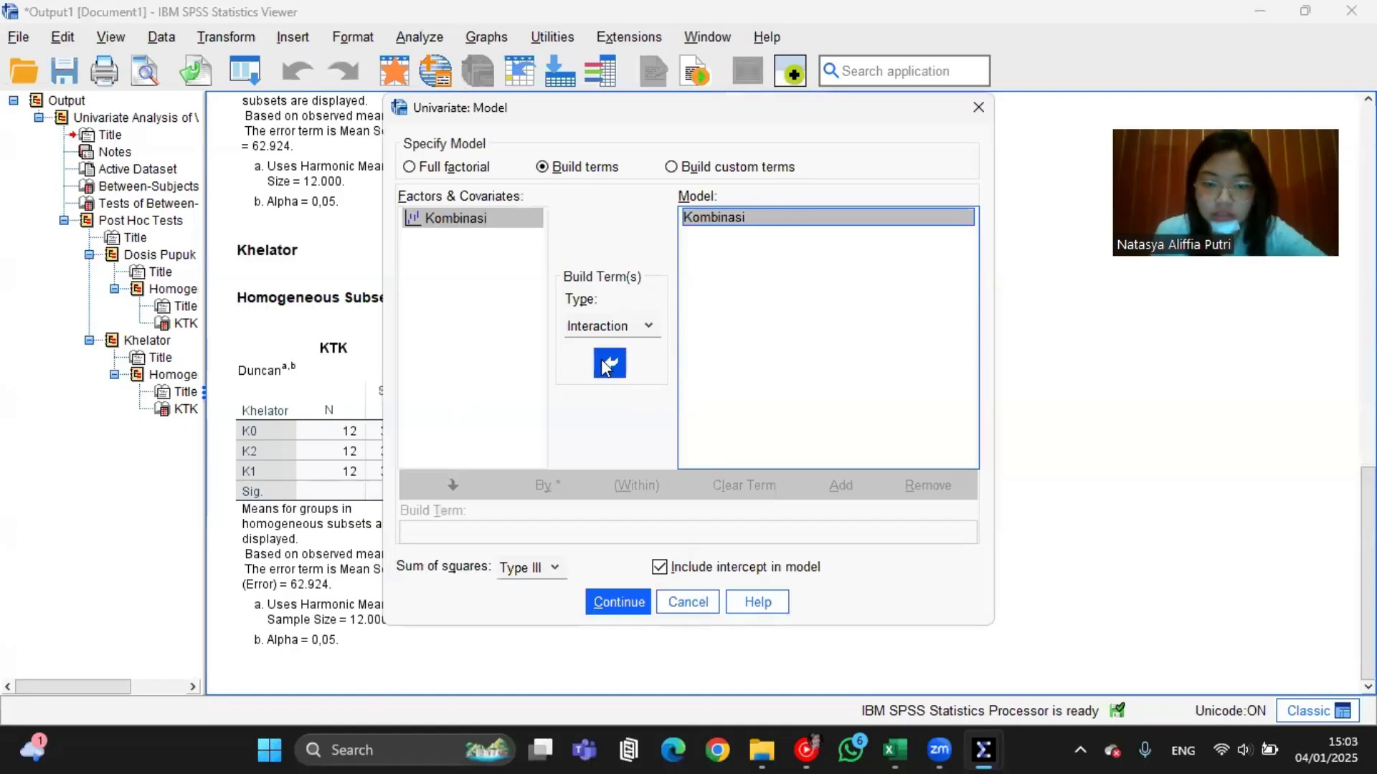
left_click(618, 602)
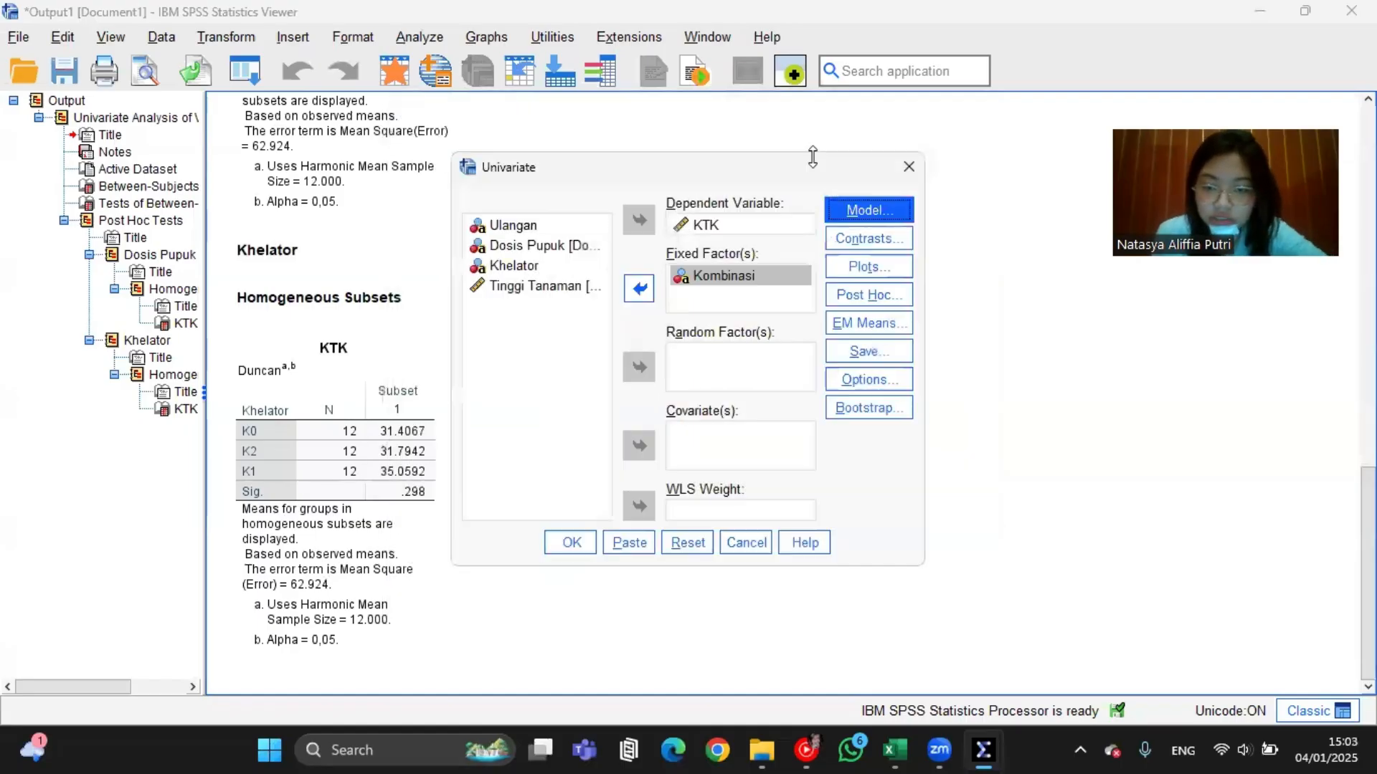
Step: Set up the Duncan post hoc test for Kombinasi and run the analysis
left_click(869, 296)
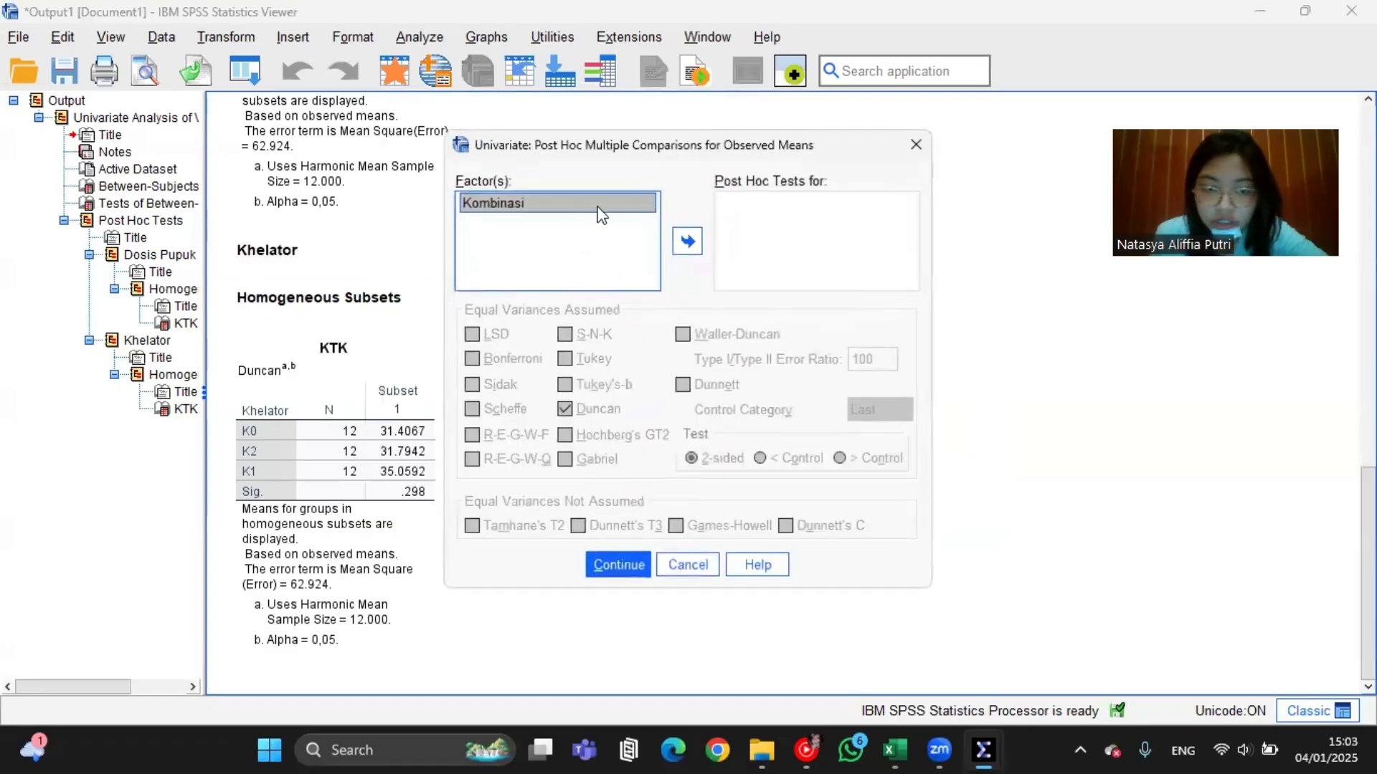
left_click(685, 242)
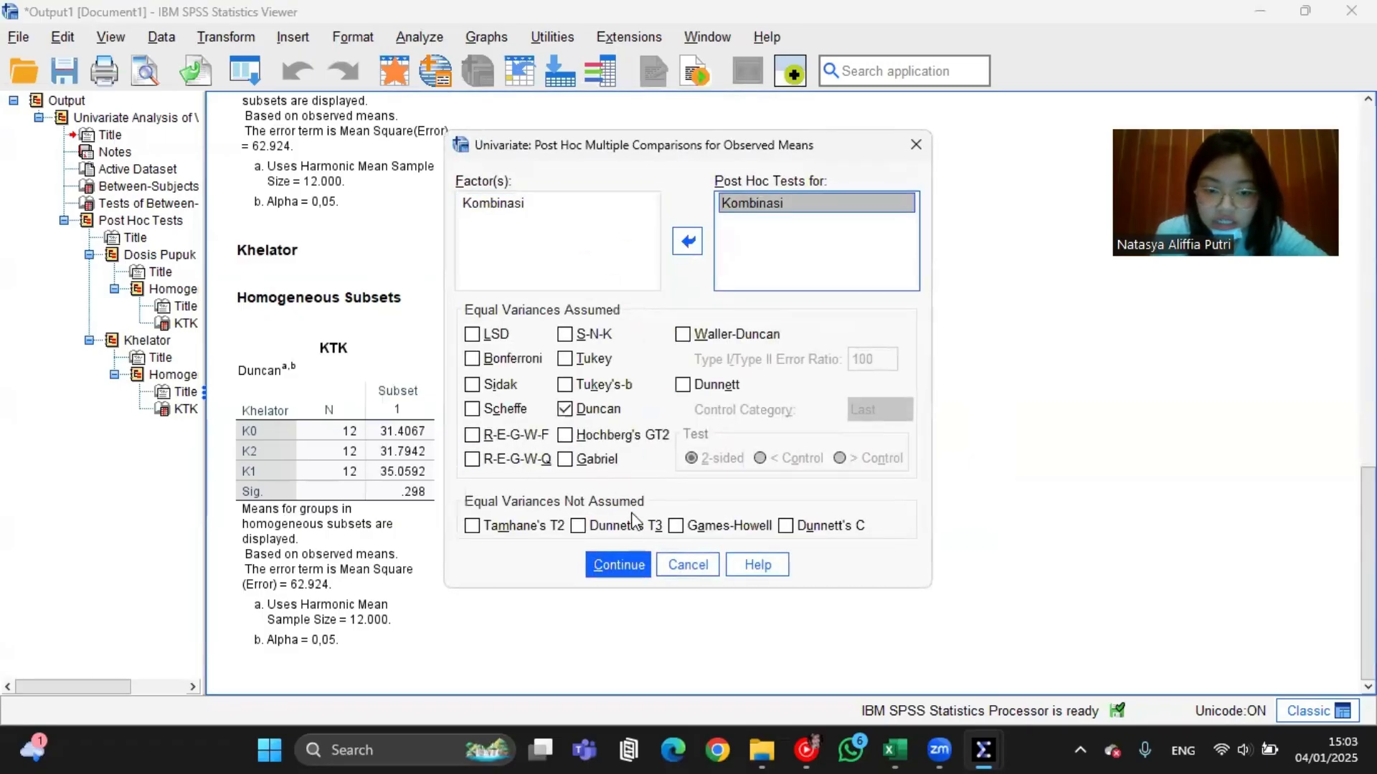
left_click(610, 567)
left_click(577, 542)
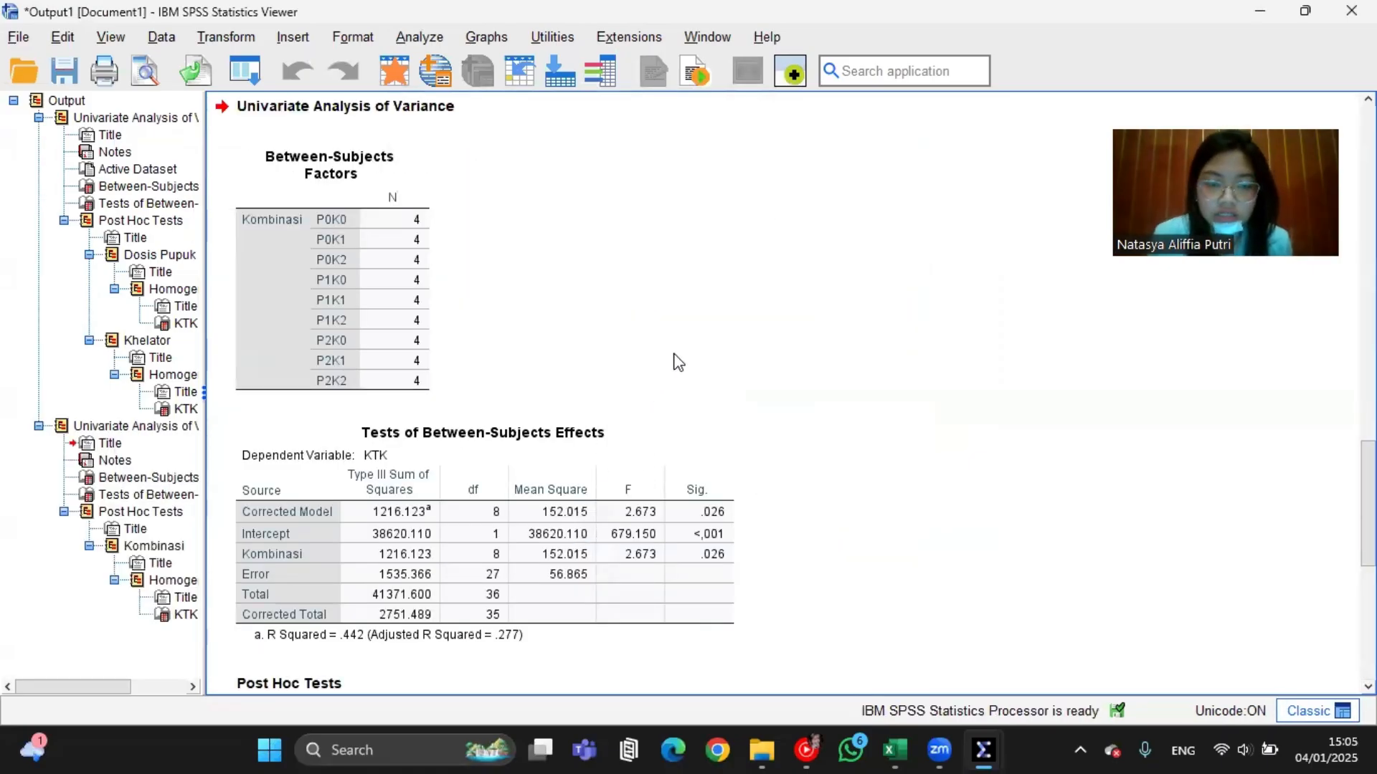
Step: Examine the significance of Kombinasi in the effects table and its Duncan homogeneous subsets for KTK
scroll(679, 363, "down", 3)
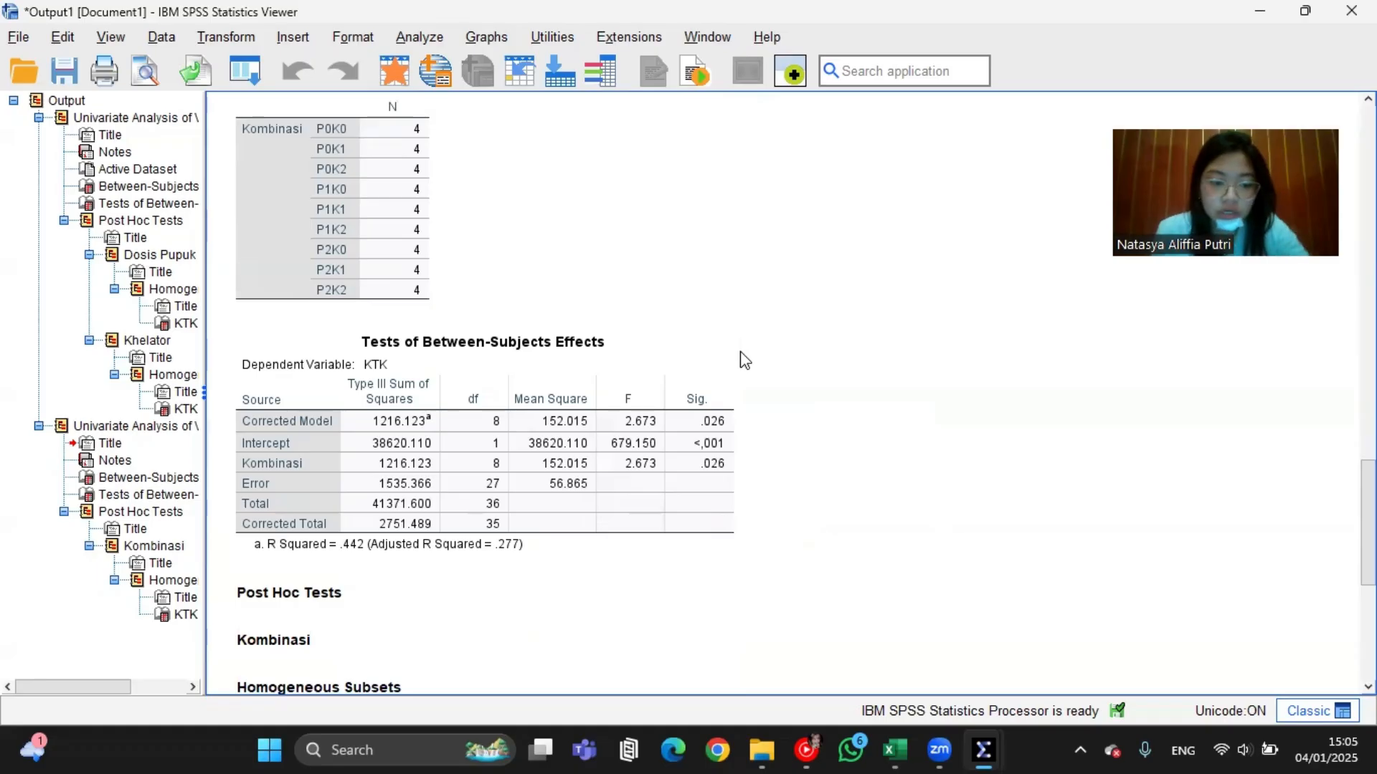
left_click(719, 479)
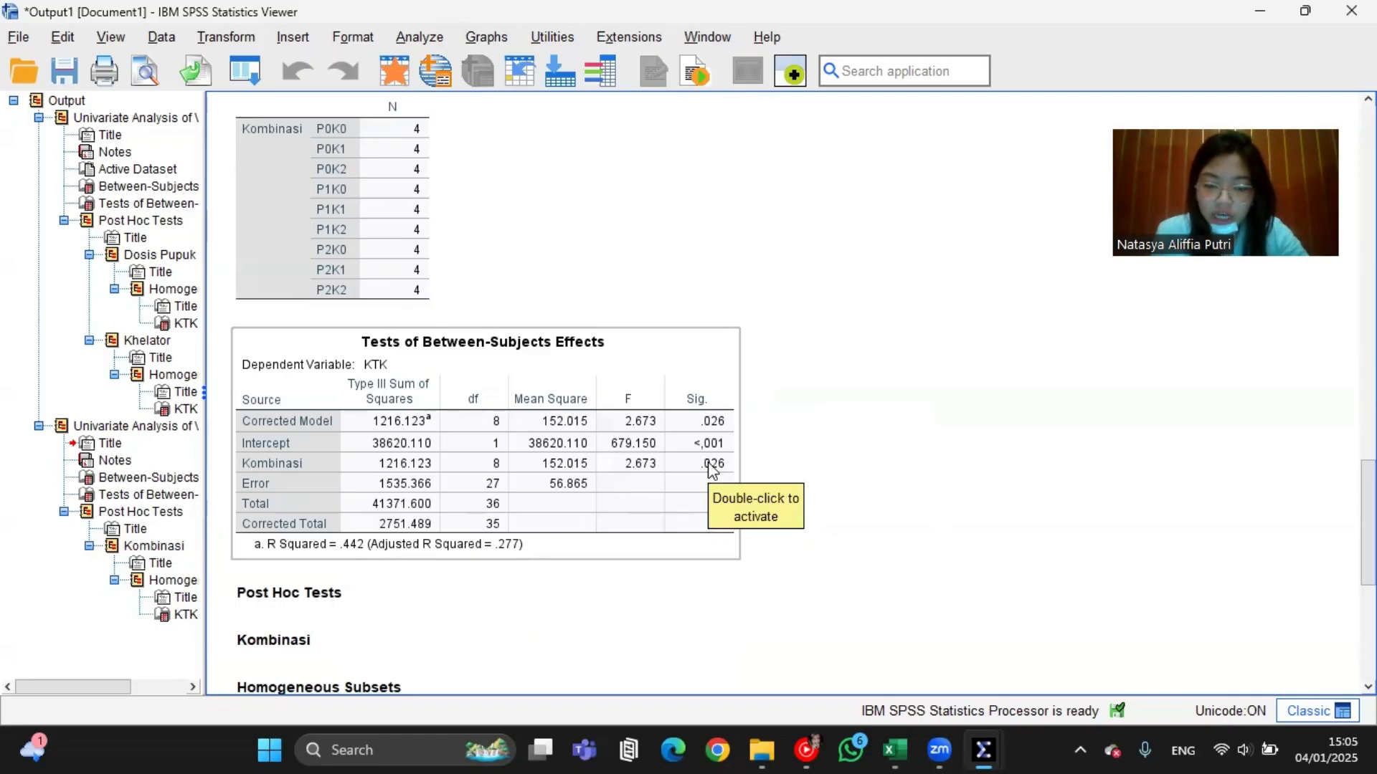
scroll(714, 469, "down", 6)
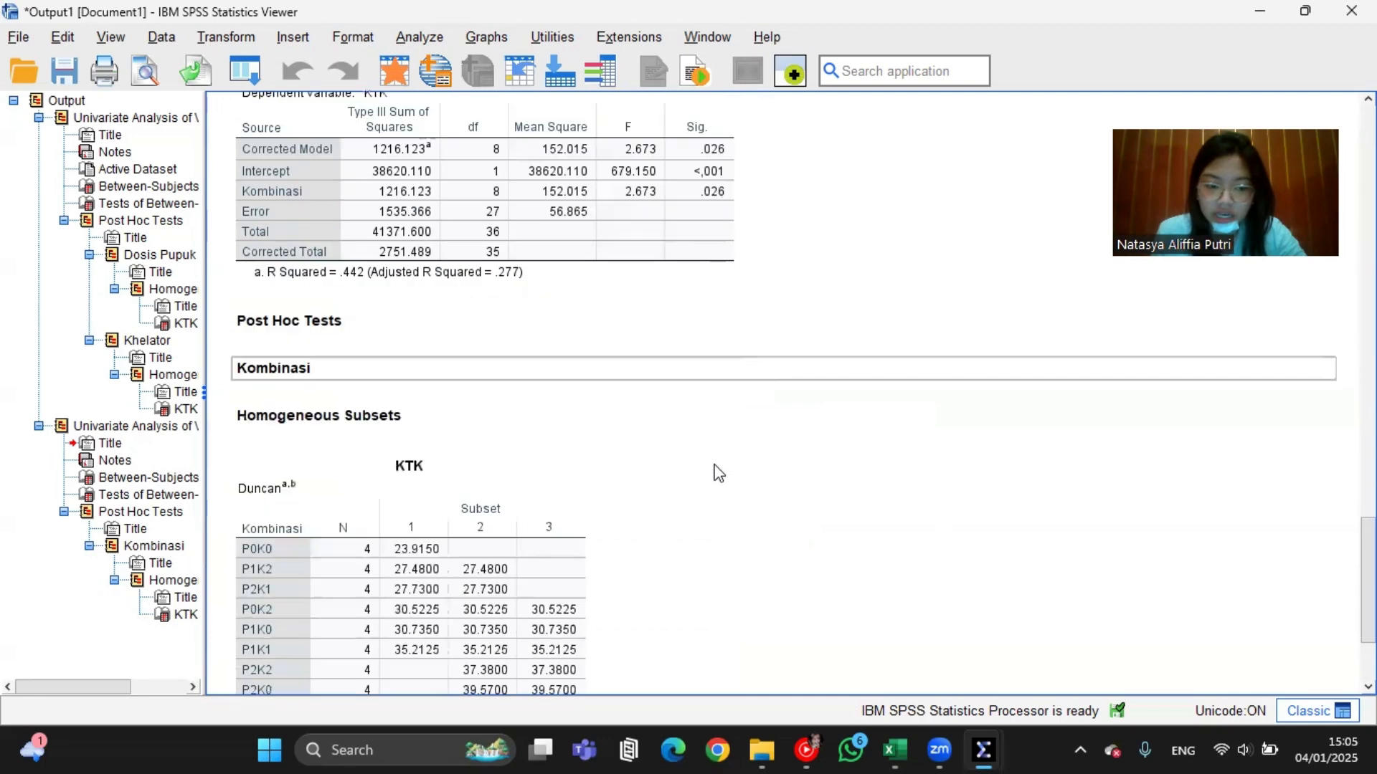
left_click(516, 283)
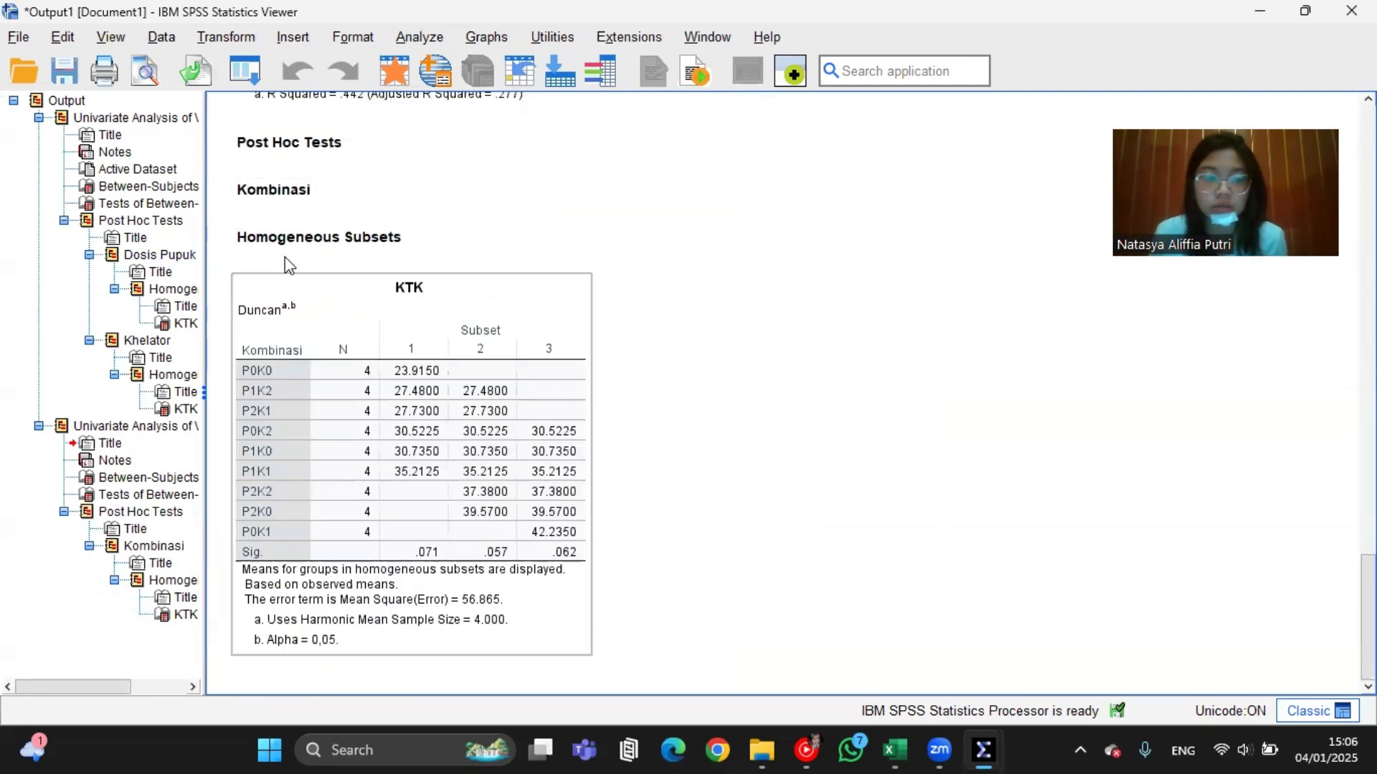
left_click(606, 370)
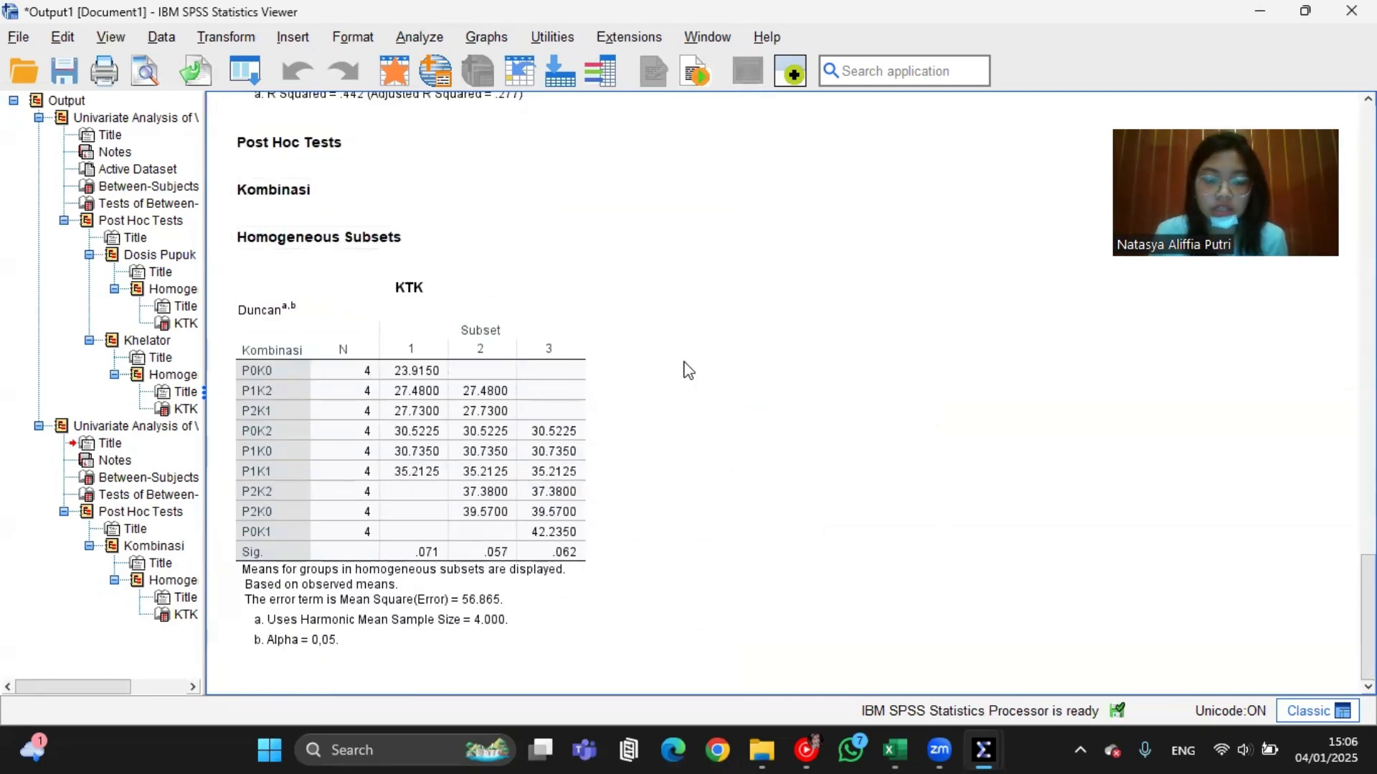
left_click(526, 370)
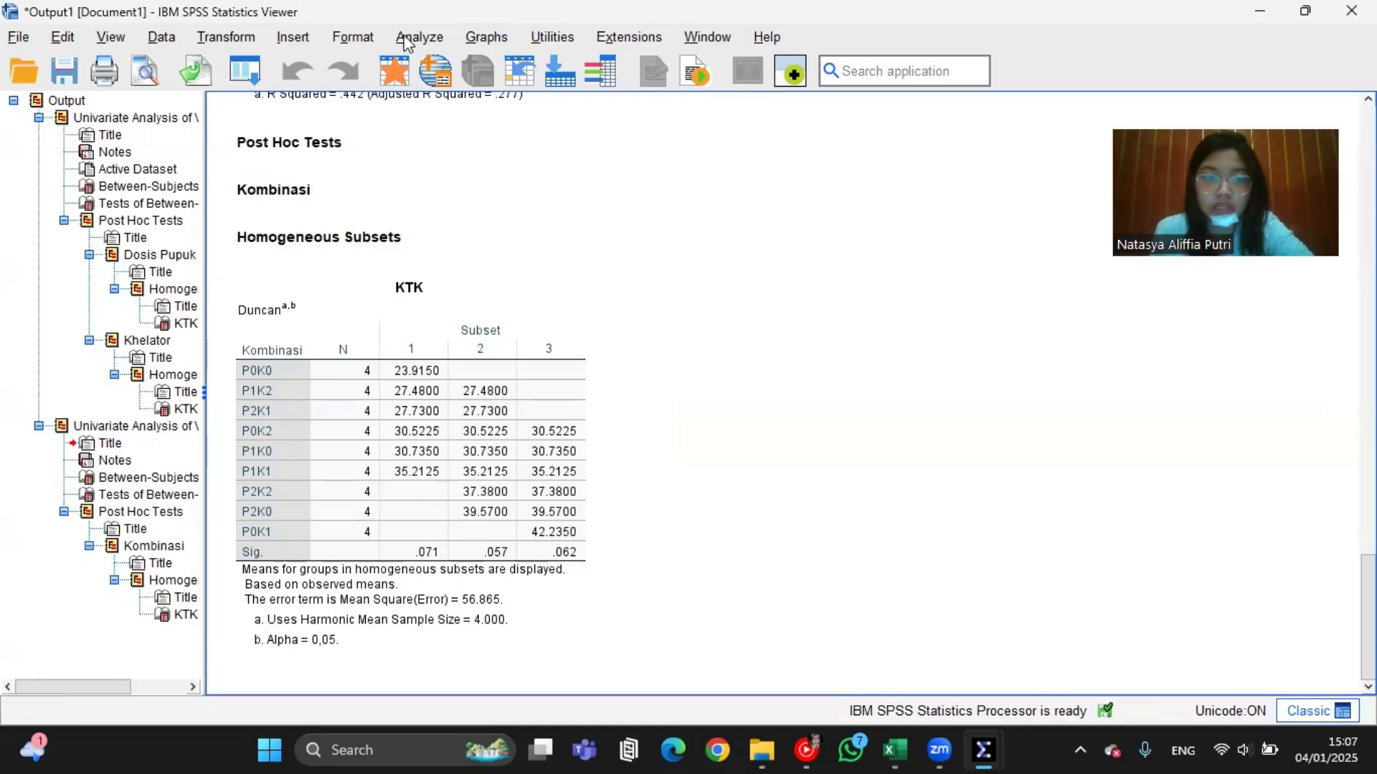
Step: Run a two-tailed Pearson bivariate correlation between KTK and Tinggi Tanaman, flagging significant correlations
left_click(430, 39)
mouse_move(492, 318)
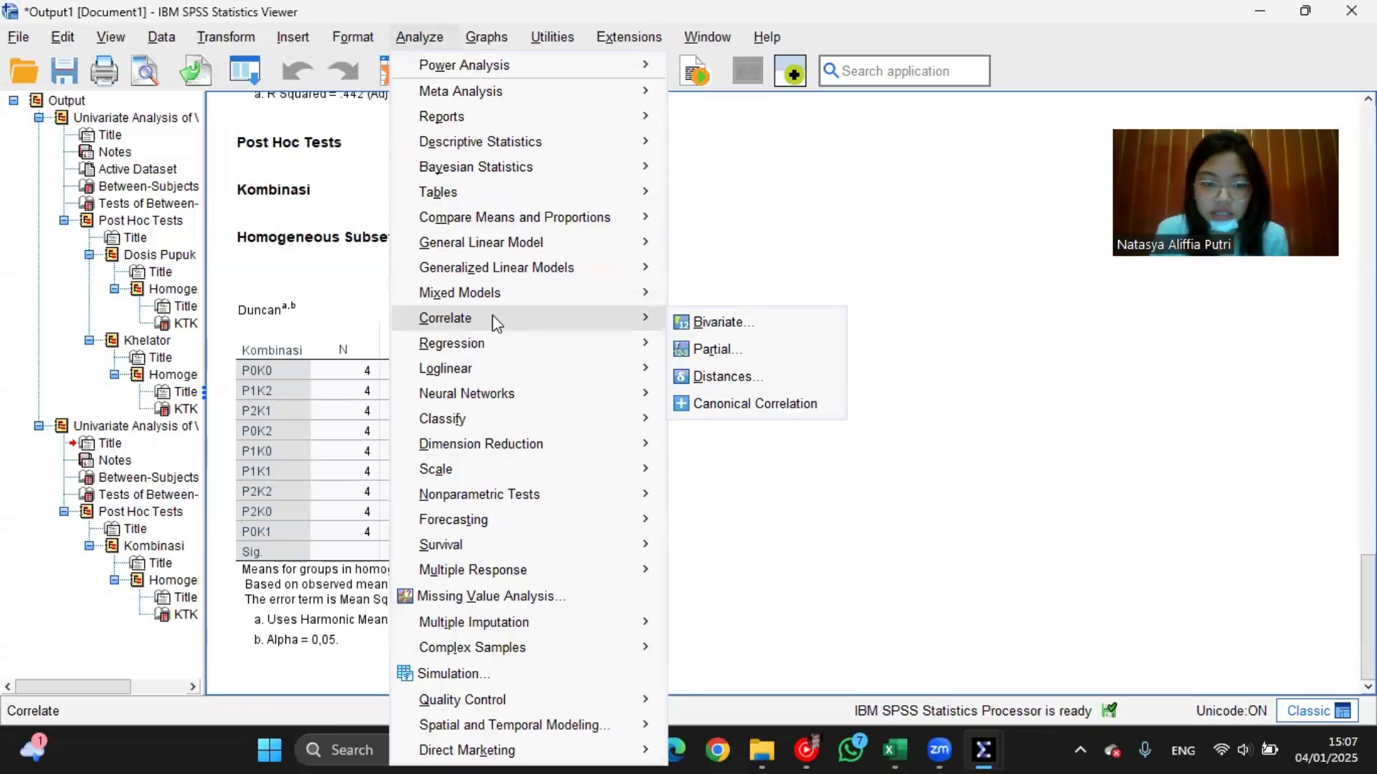
left_click(709, 324)
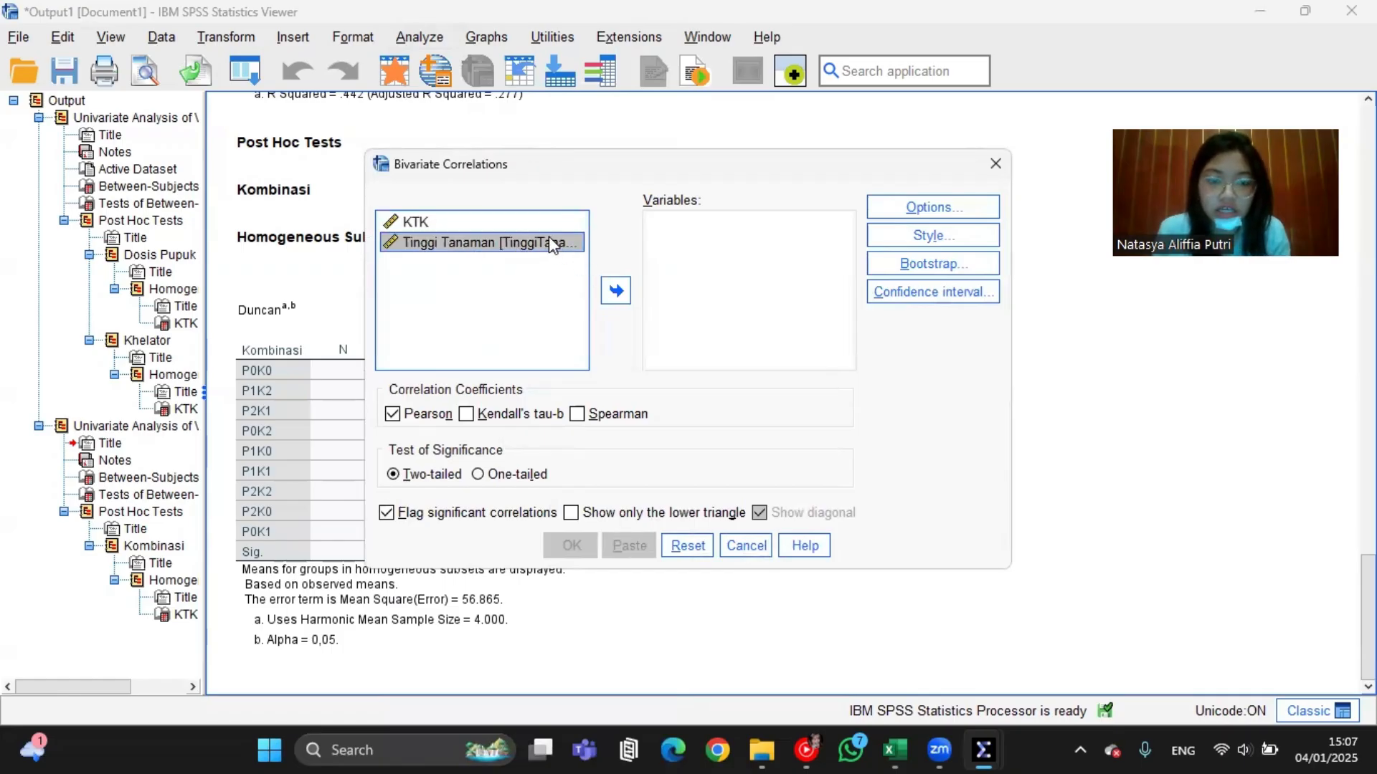
left_click(611, 291)
left_click(611, 291)
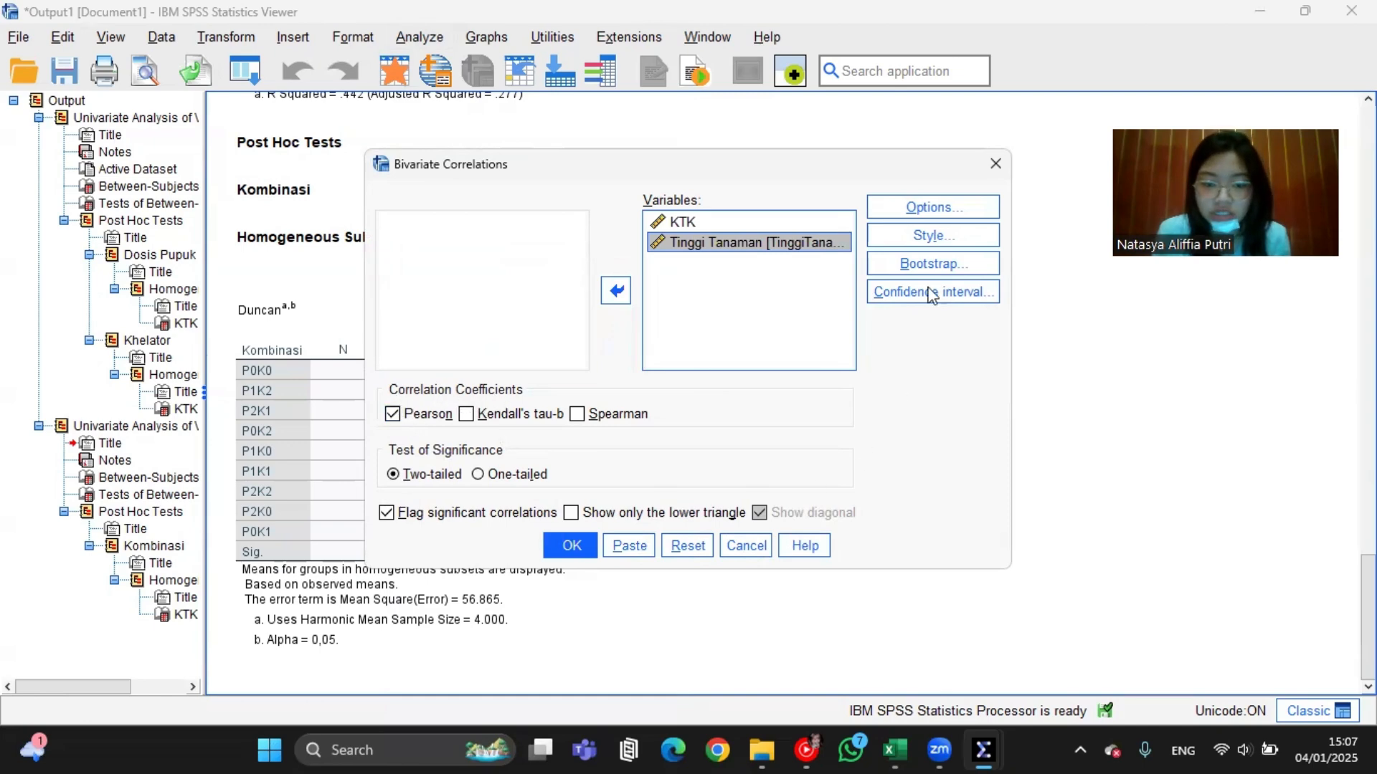
left_click(932, 210)
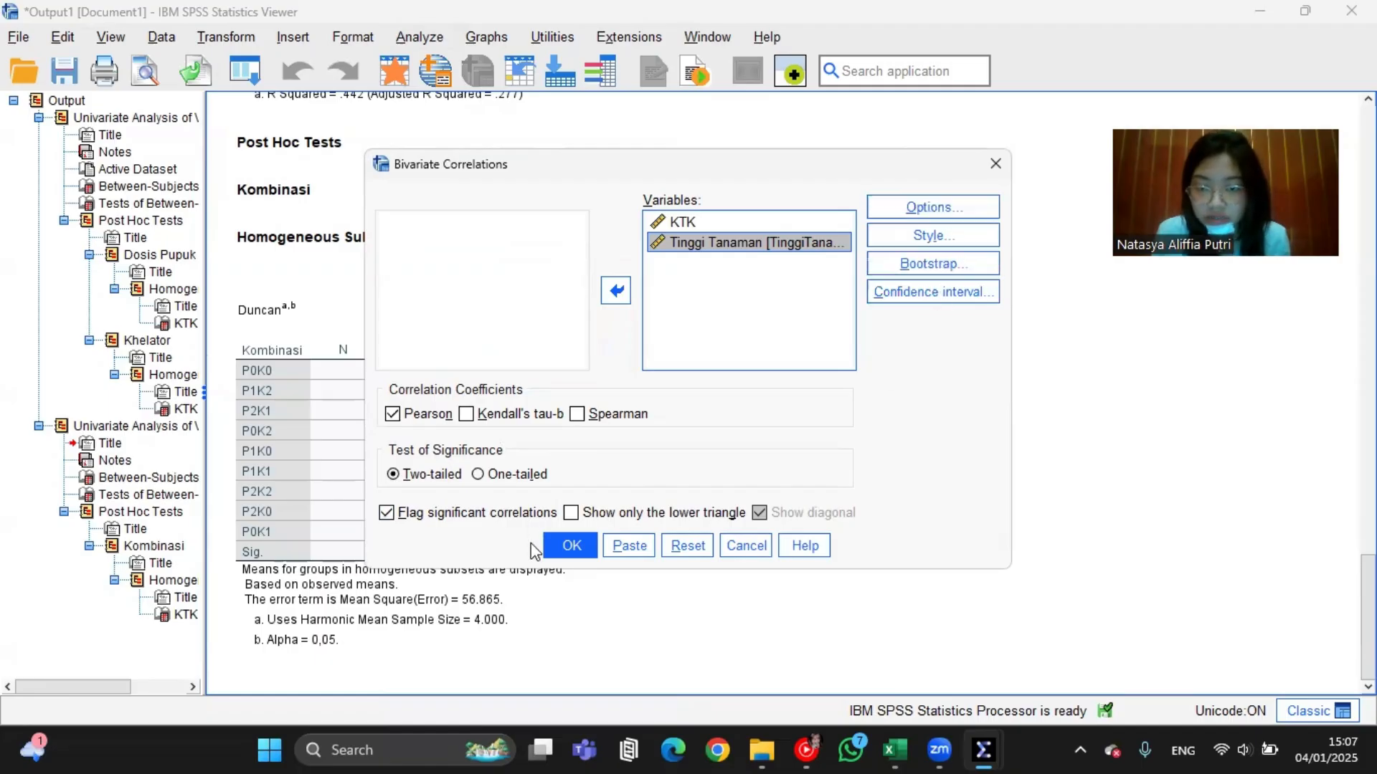
left_click(571, 546)
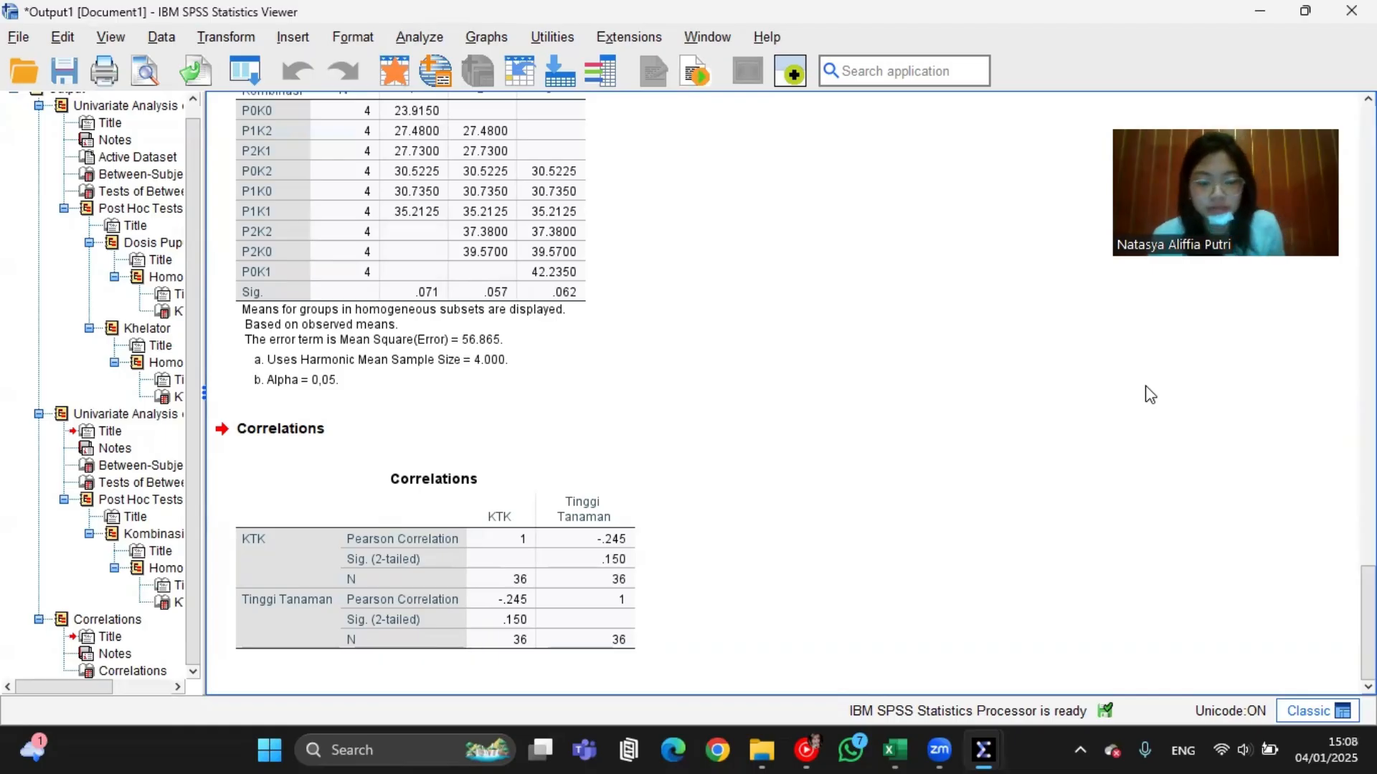
left_click(277, 645)
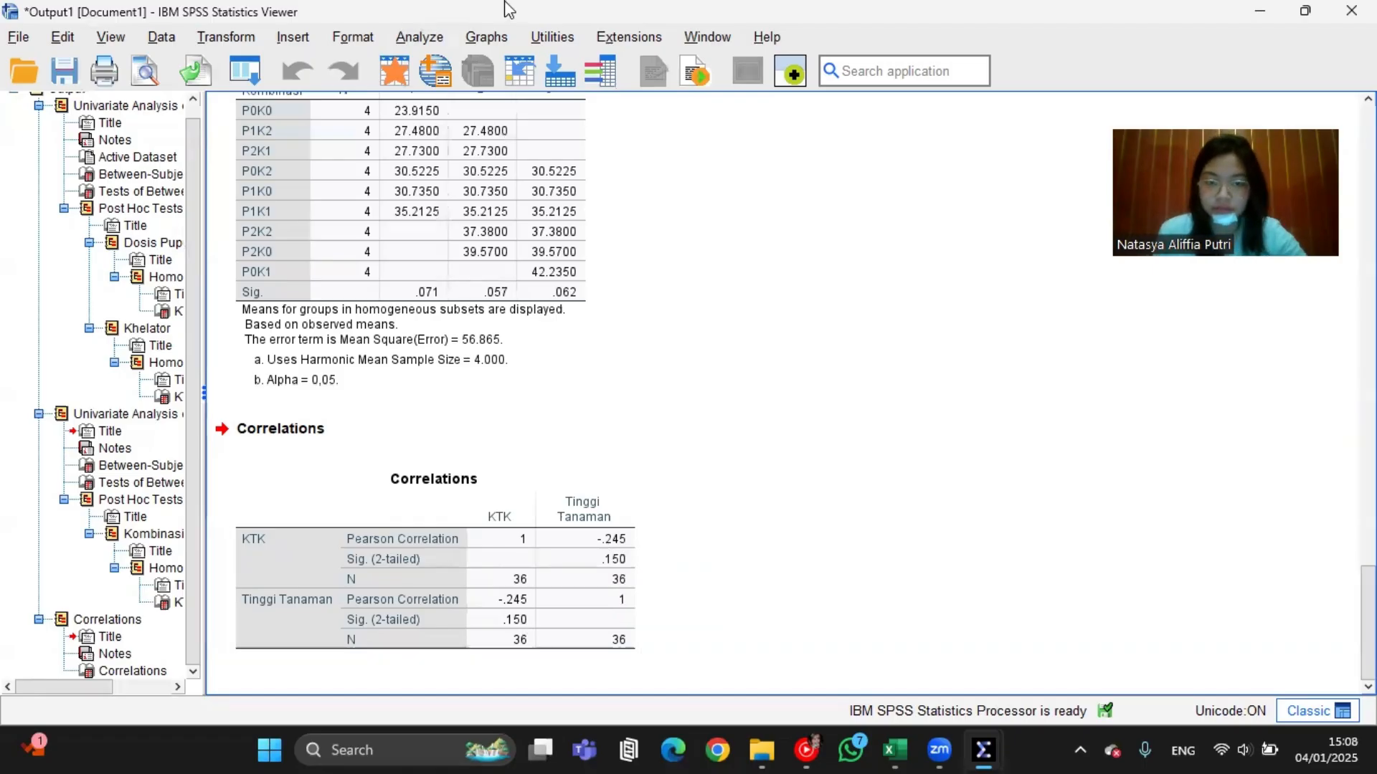
left_click(490, 41)
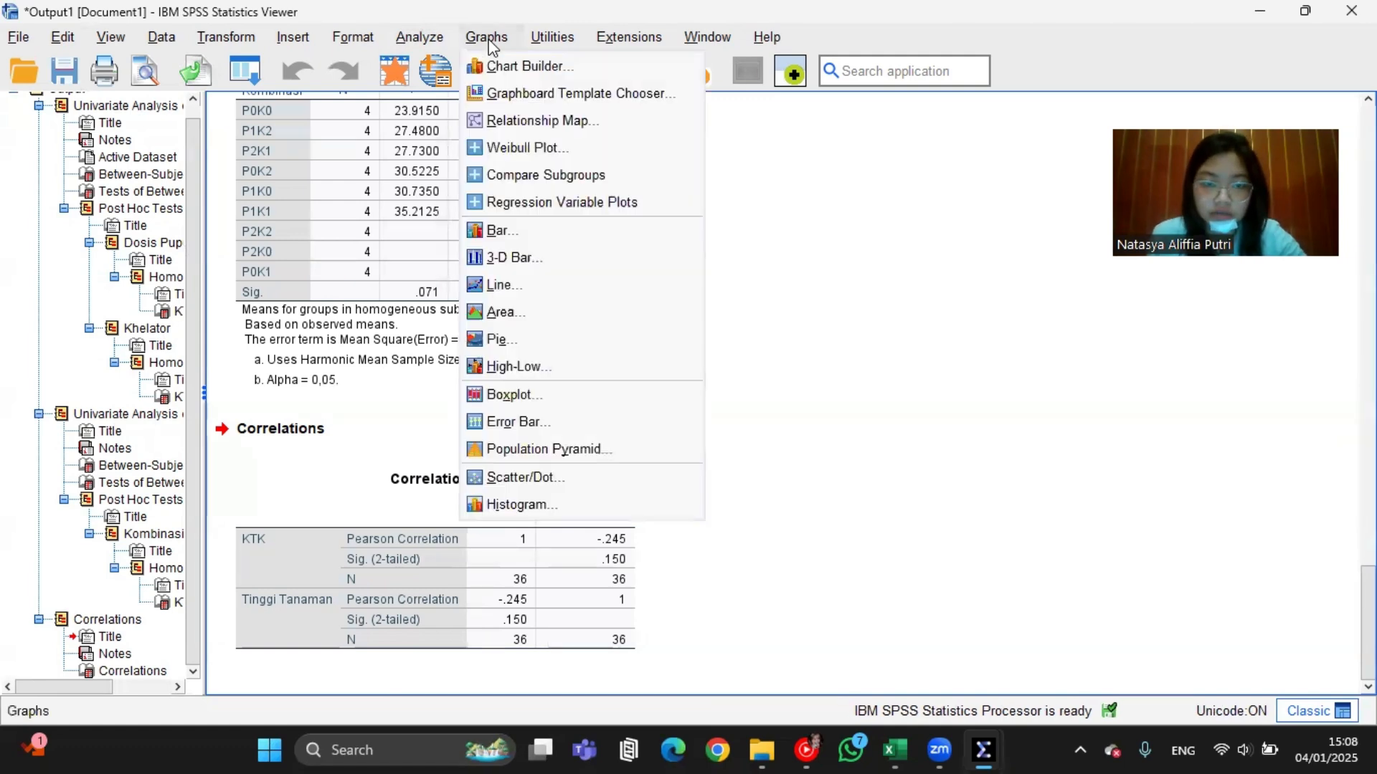
left_click(518, 474)
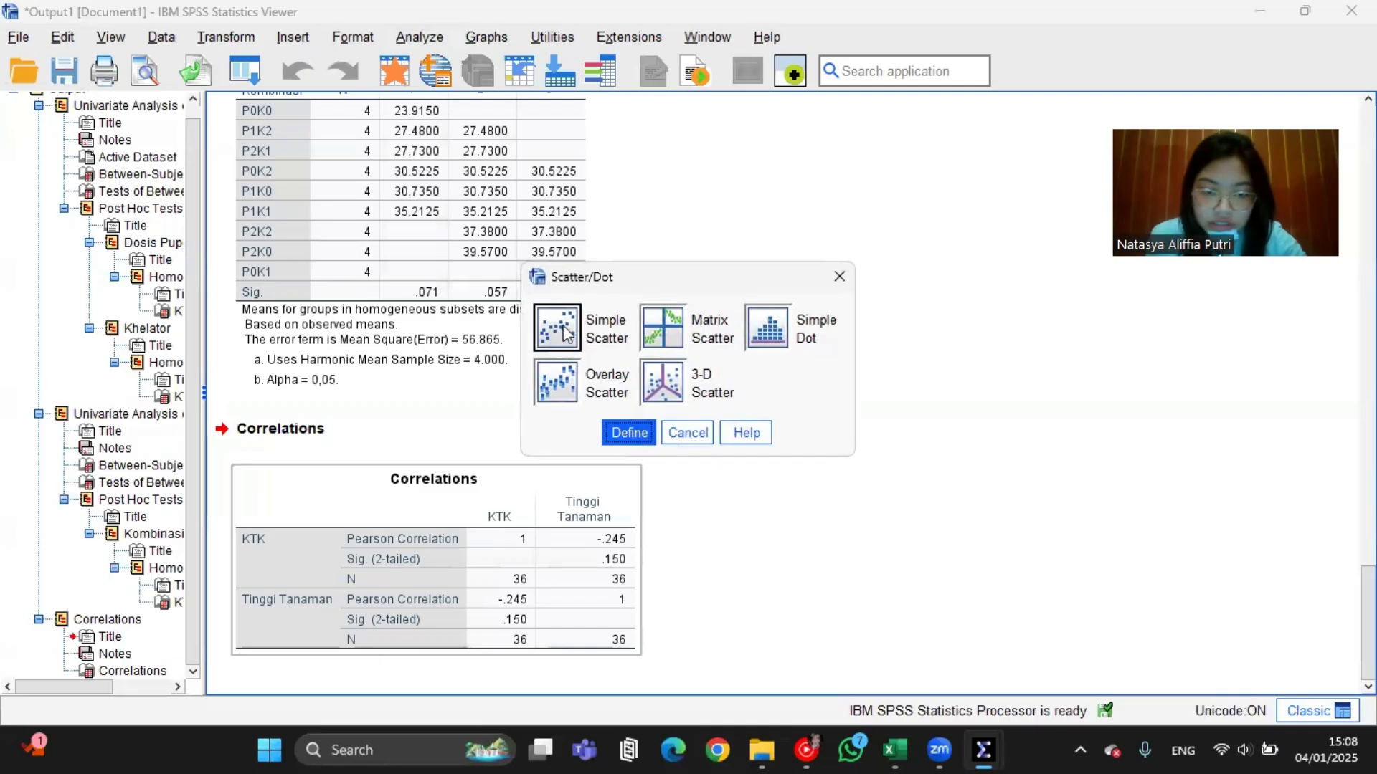
left_click(625, 431)
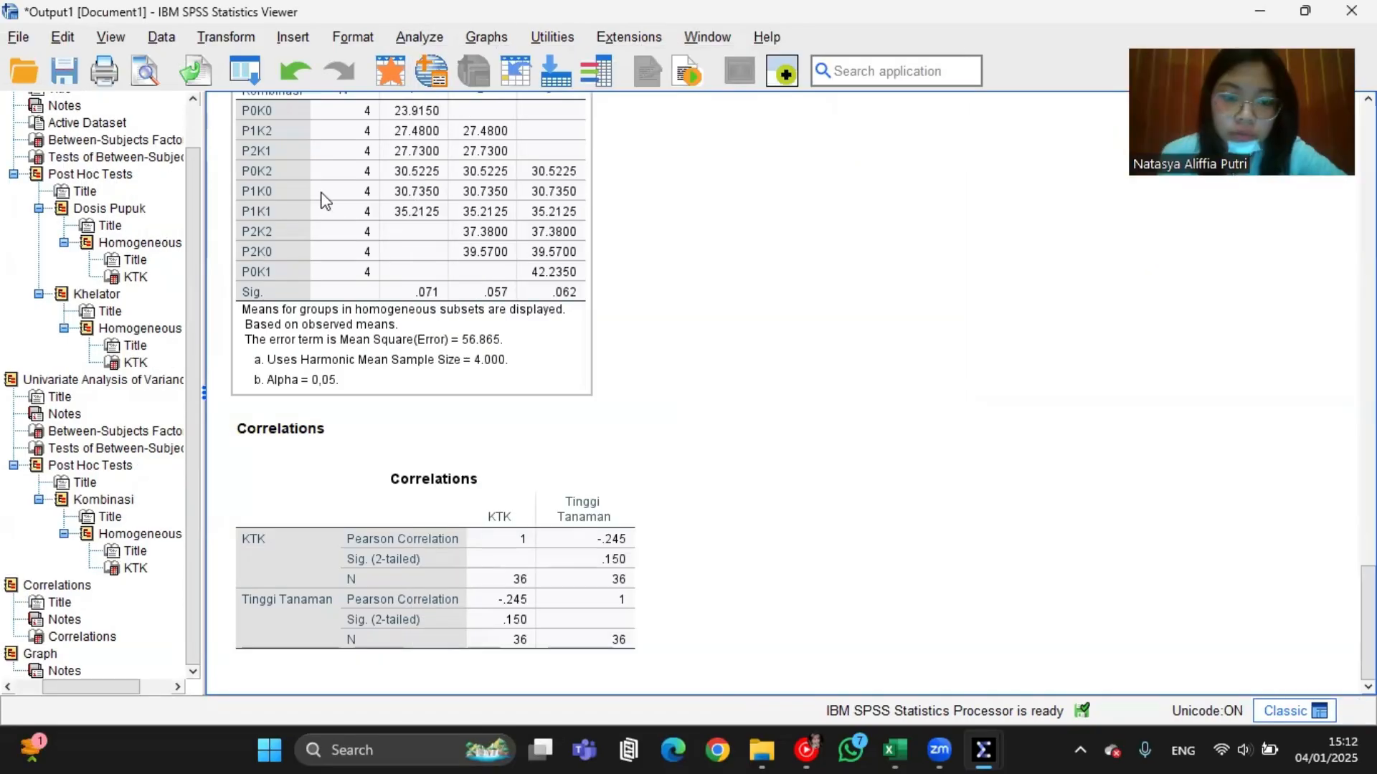
Step: Create a simple scatter plot with KTK on the X axis and Tinggi Tanaman on the Y axis
left_click(486, 37)
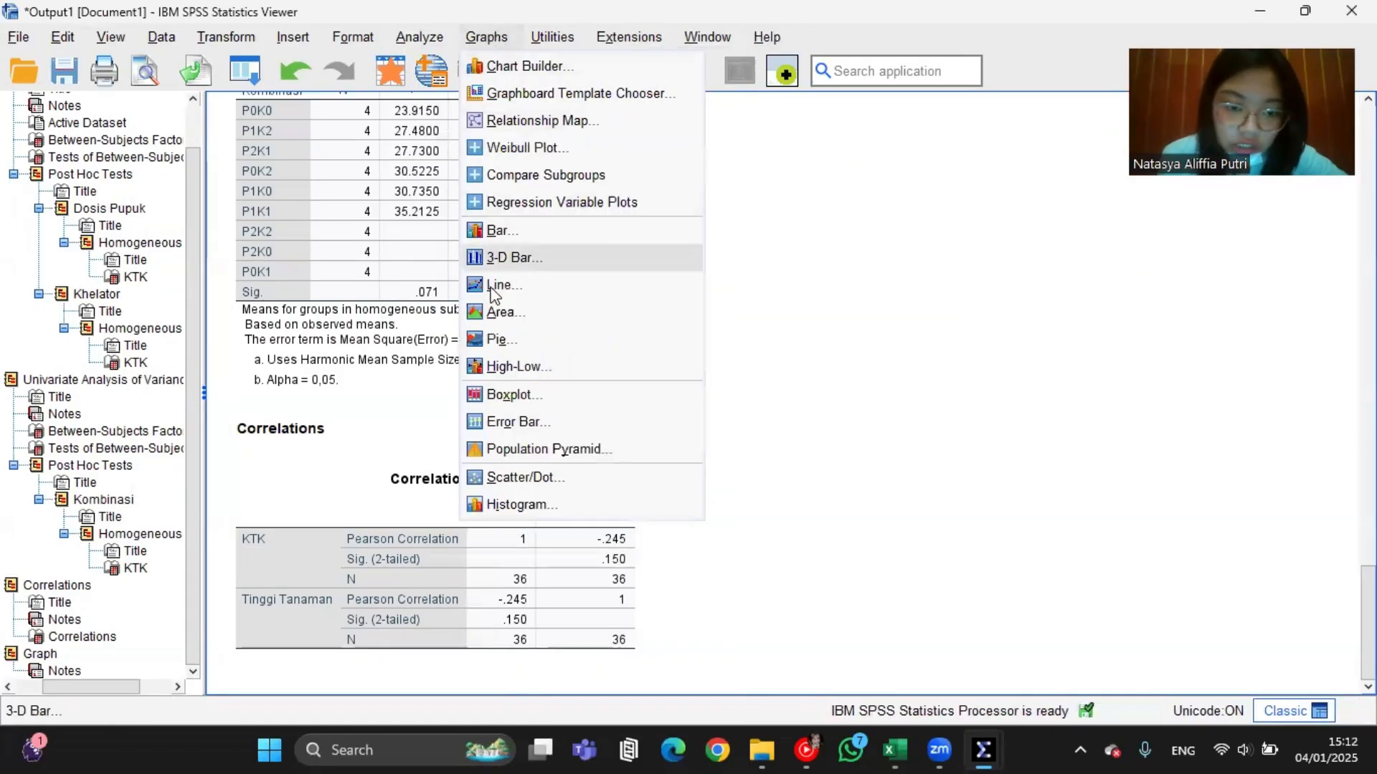
left_click(518, 483)
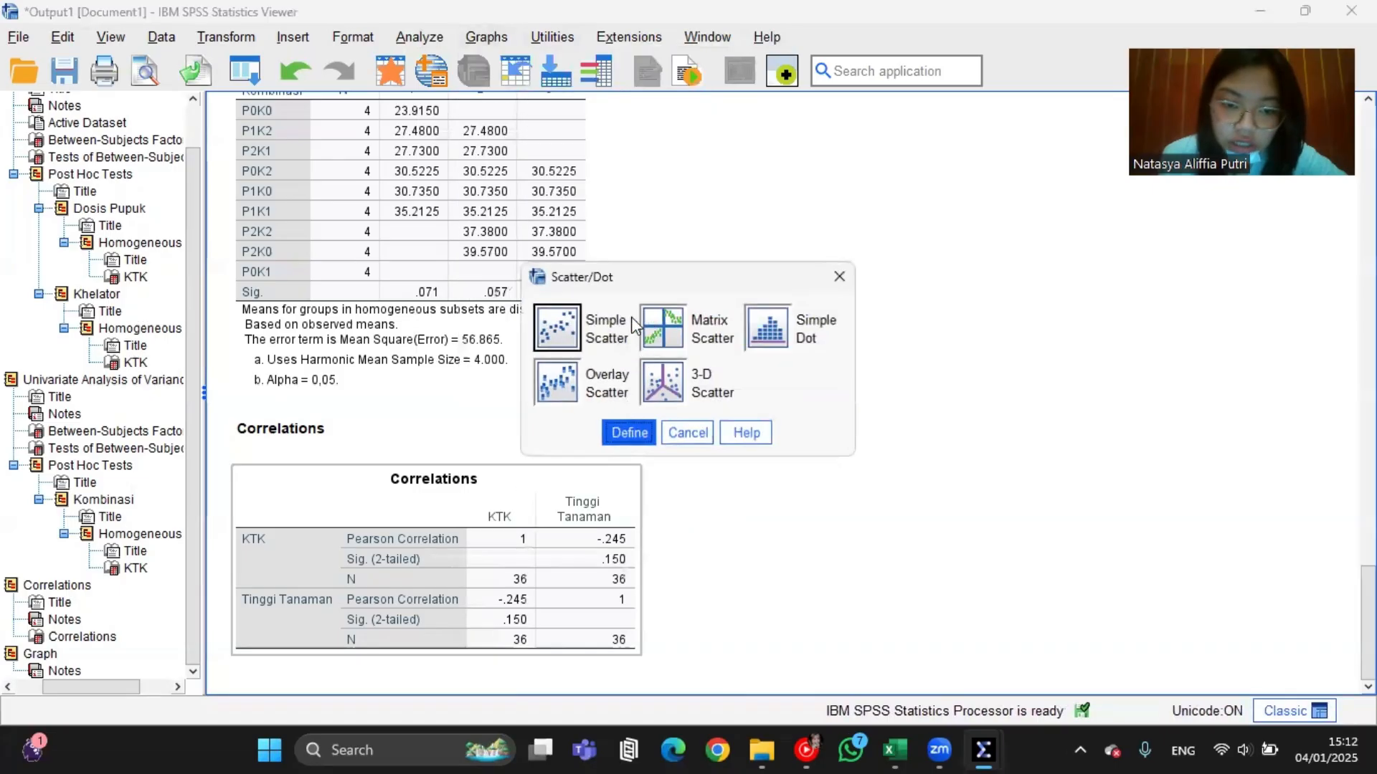
left_click(628, 433)
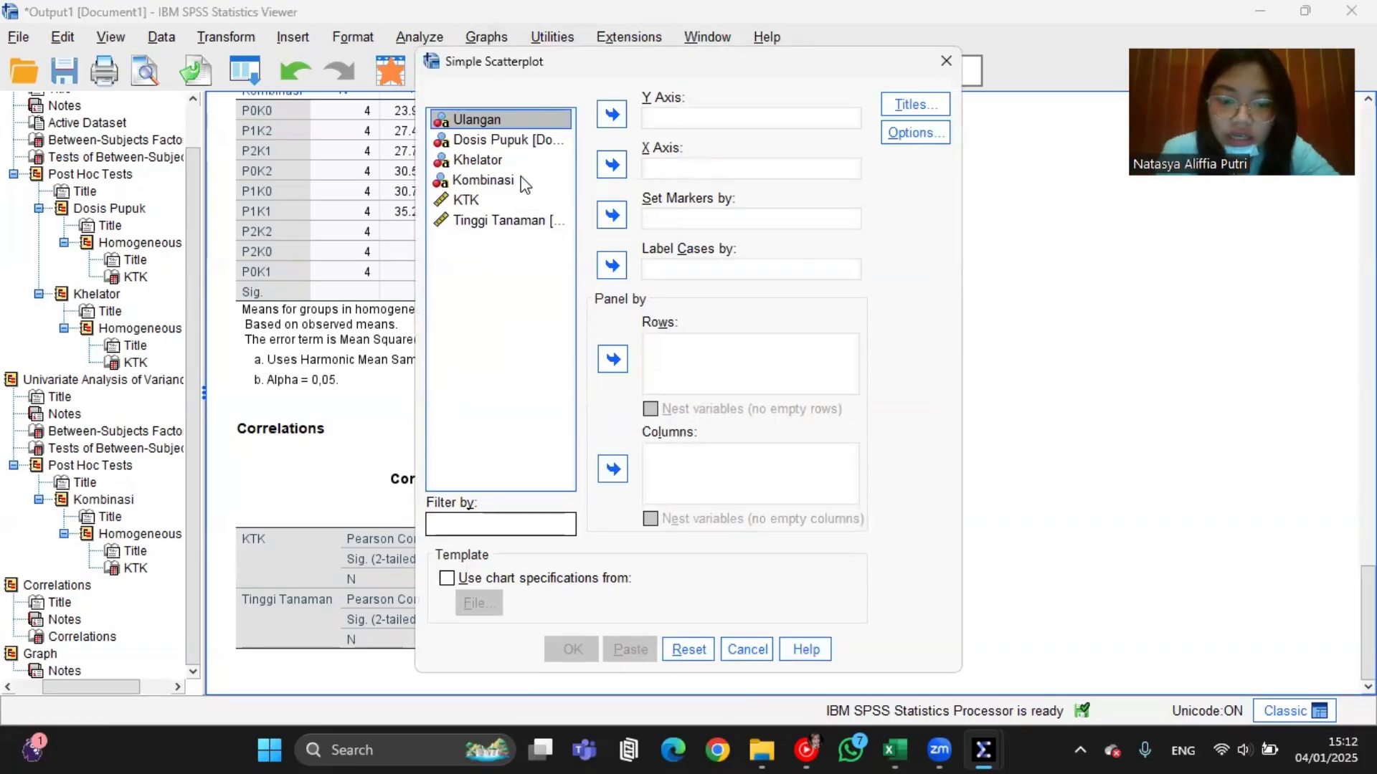
left_click(507, 200)
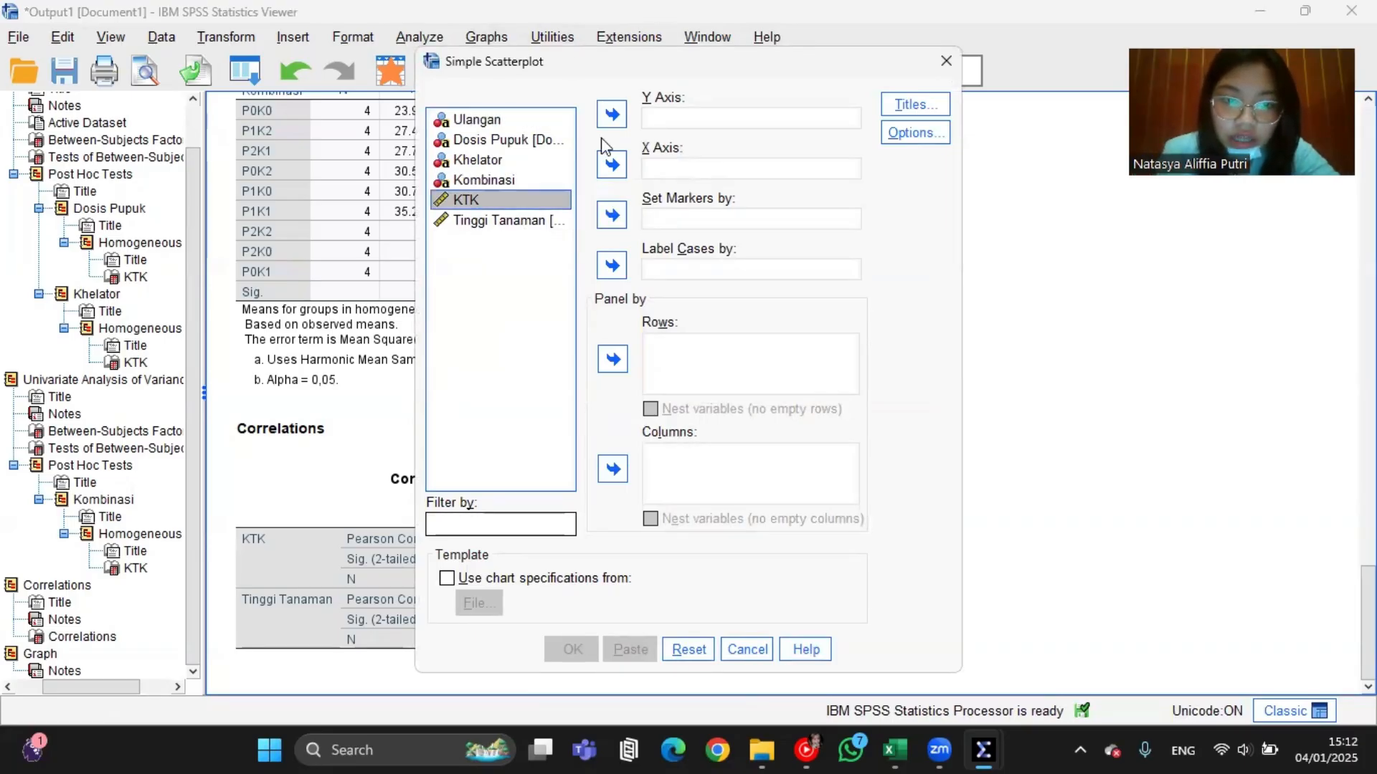
left_click(612, 165)
left_click(509, 202)
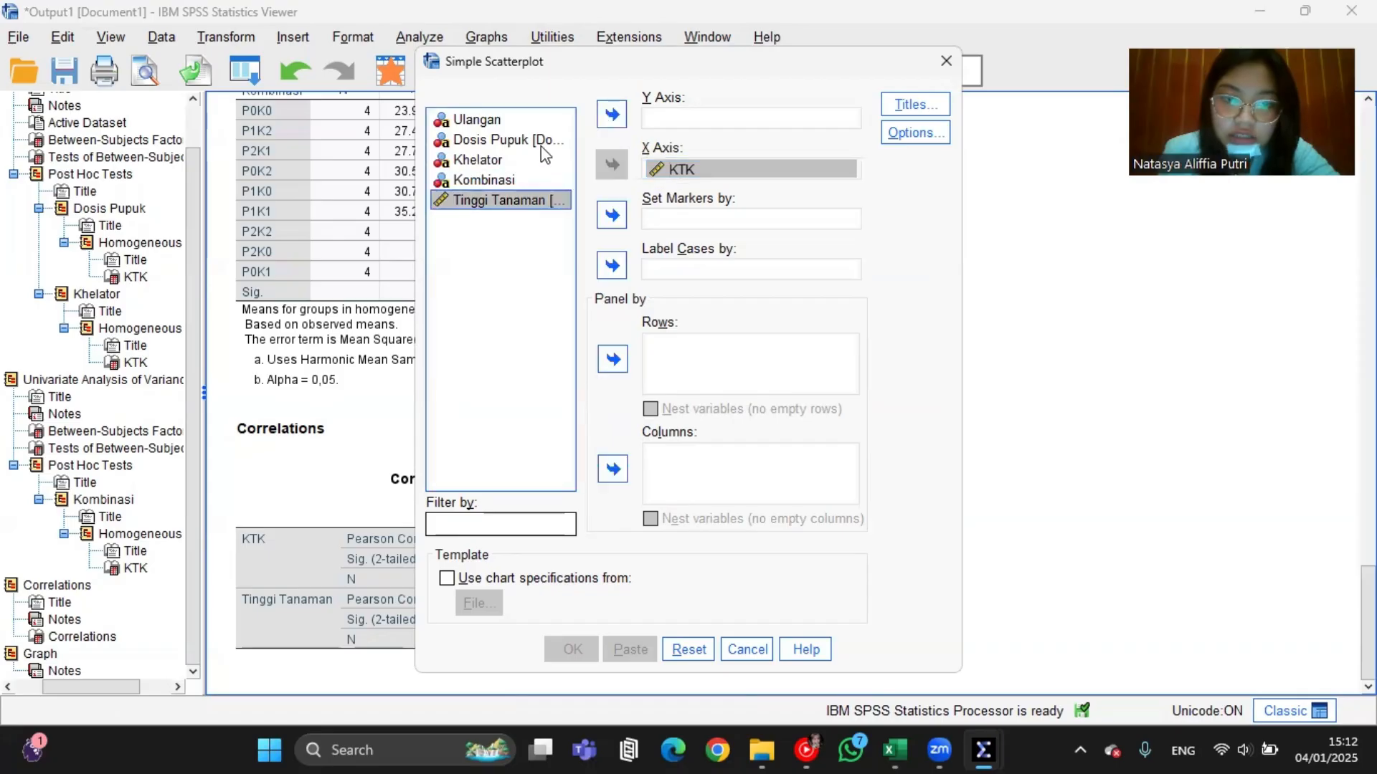
left_click(612, 114)
left_click(563, 650)
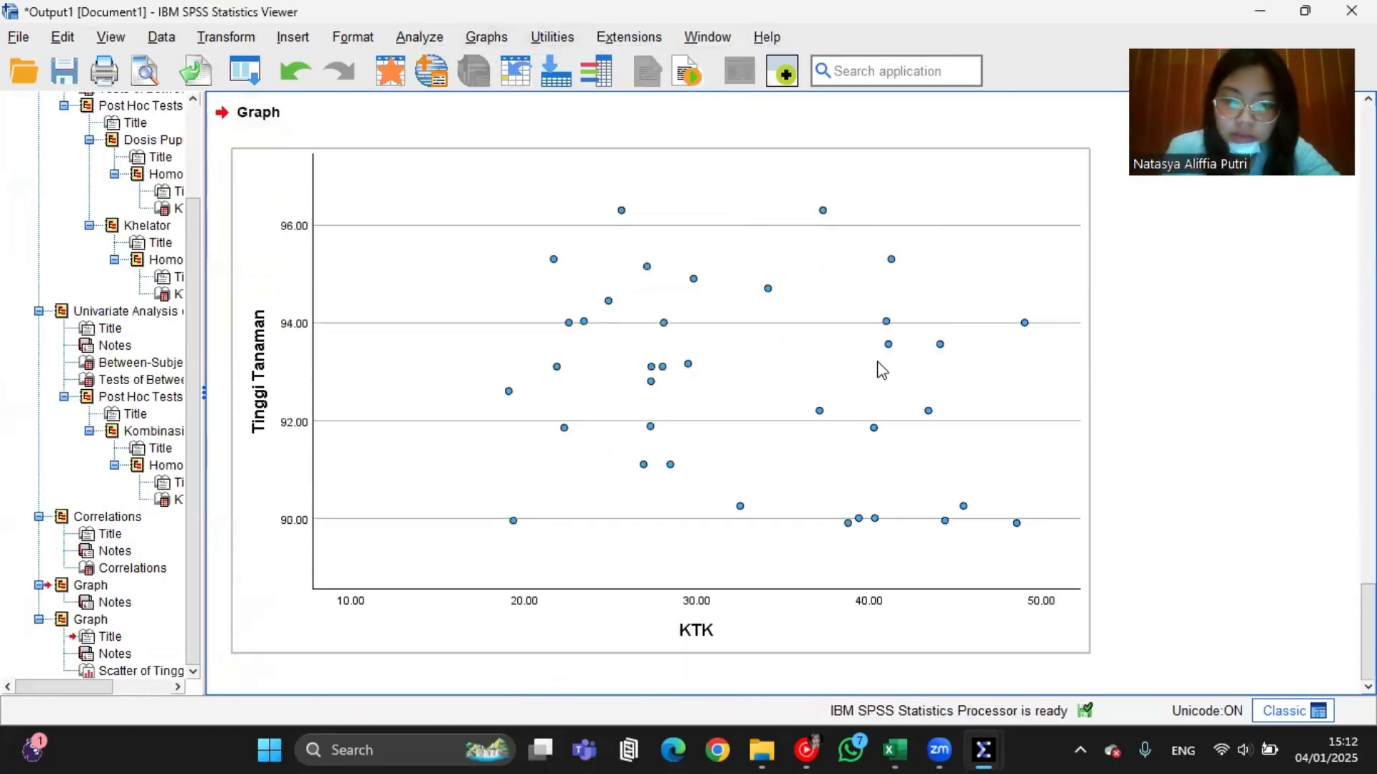
Step: Add a linear fit line at total to the KTK–Tinggi Tanaman scatter plot and close the chart editor
double_click(803, 290)
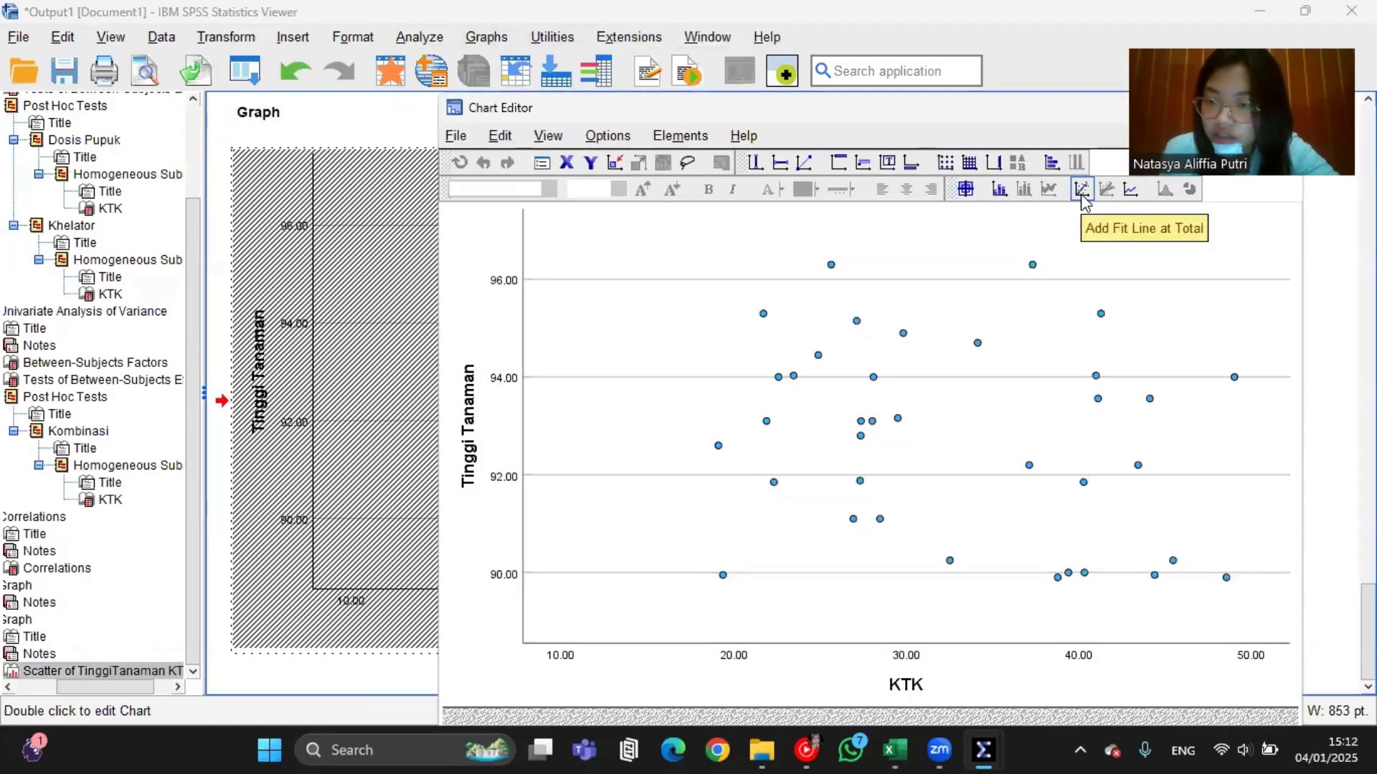
left_click(1081, 190)
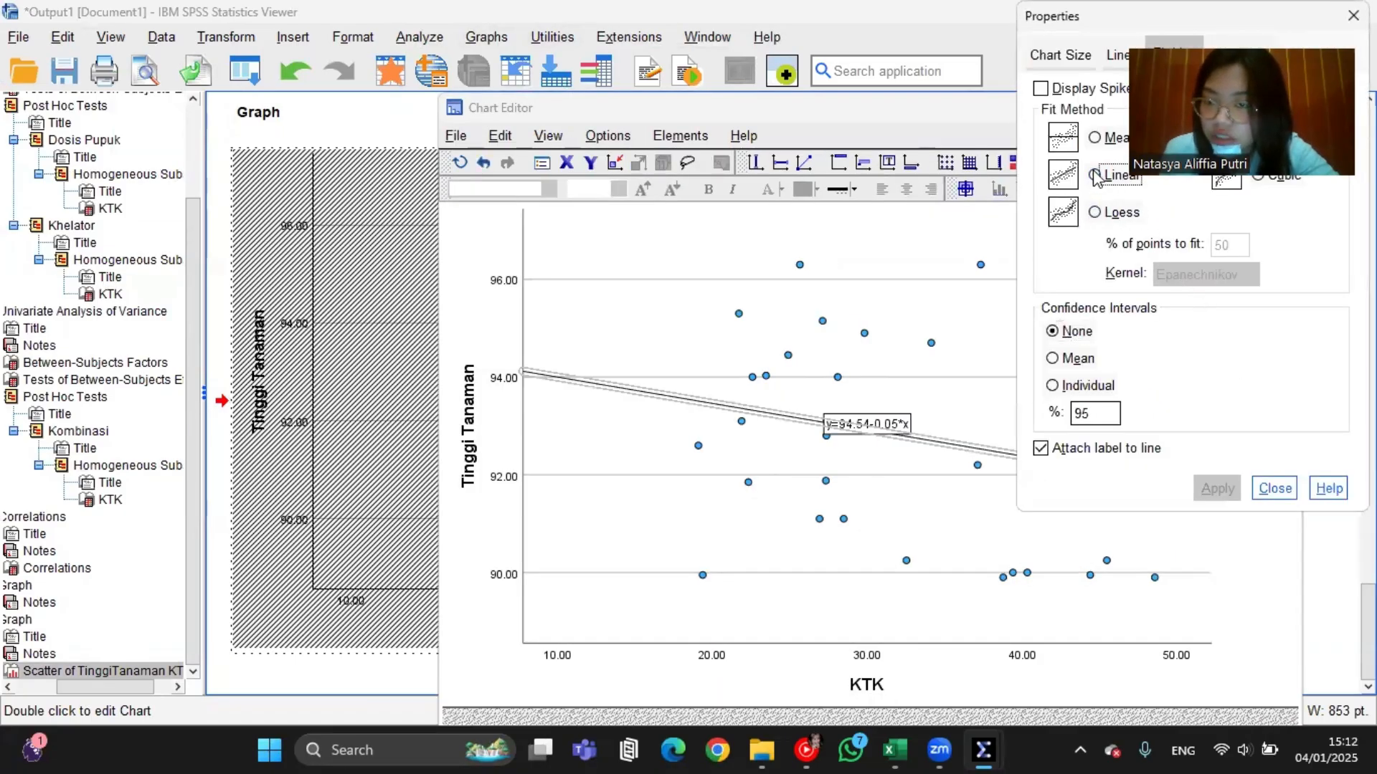
left_click(1274, 488)
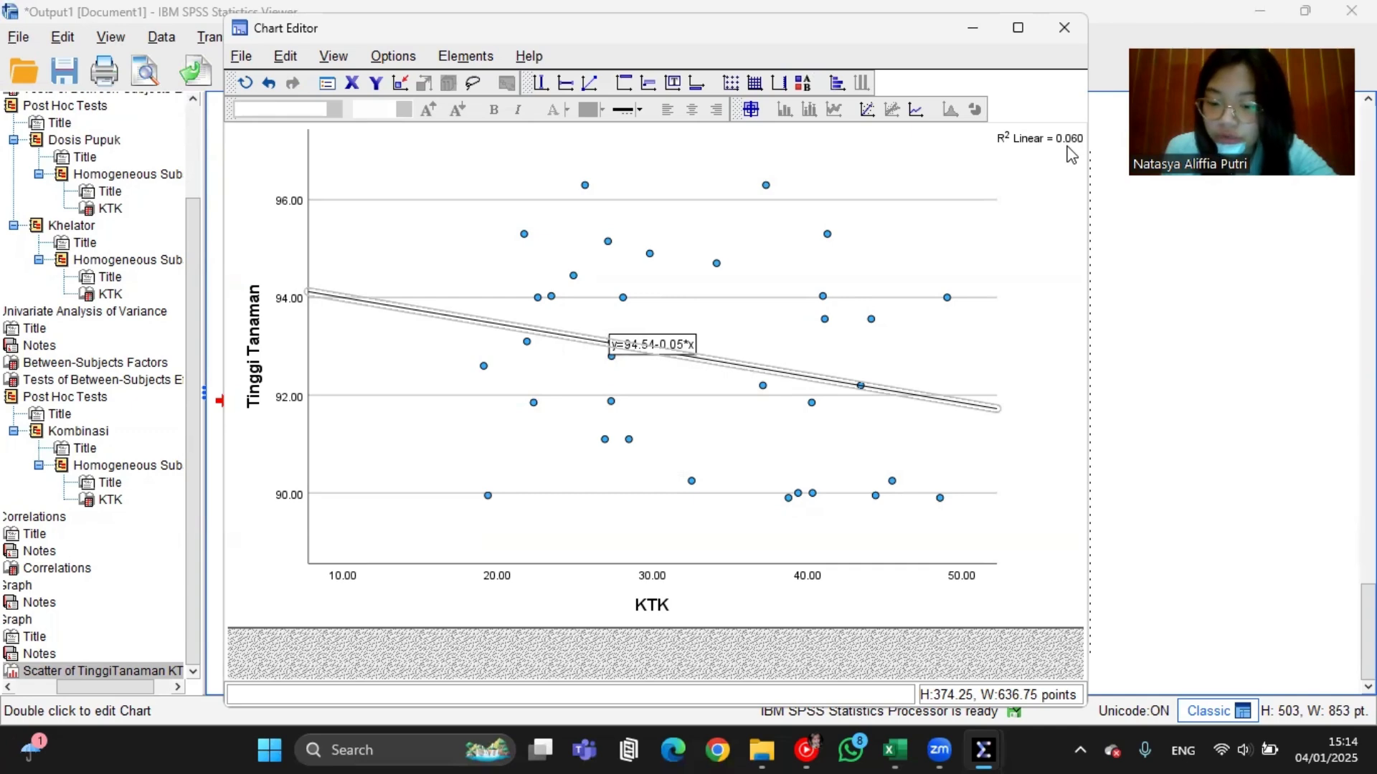
left_click(1064, 28)
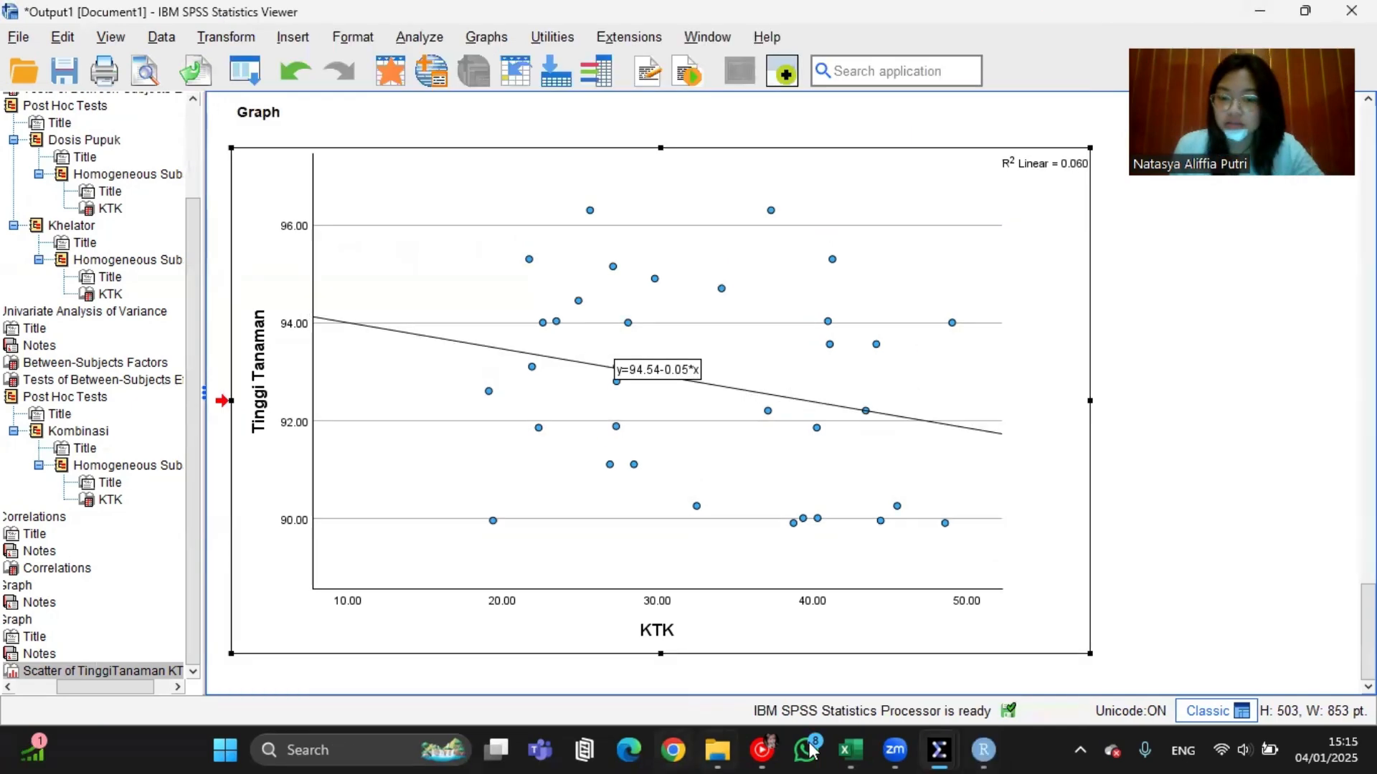
Step: Switch to RStudio and create a new R script
left_click(997, 750)
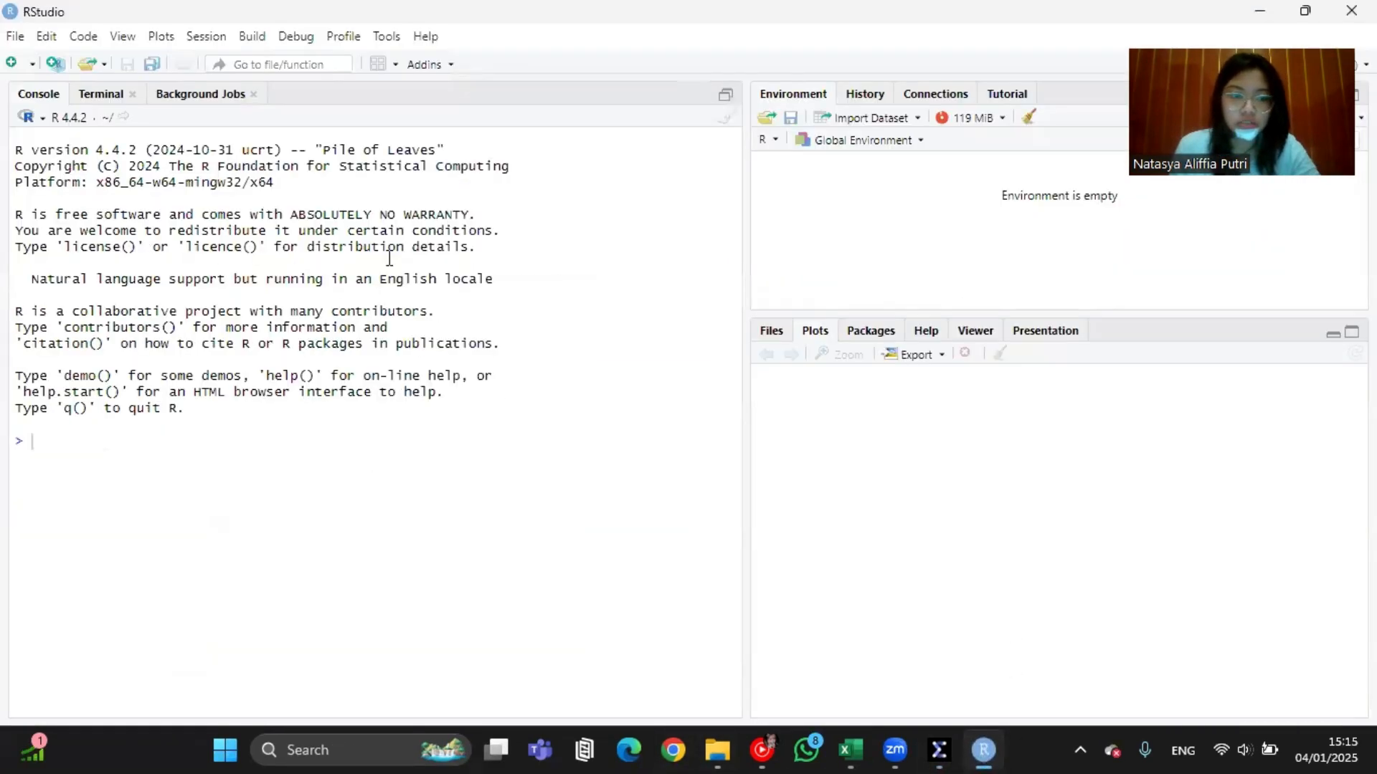
left_click(15, 36)
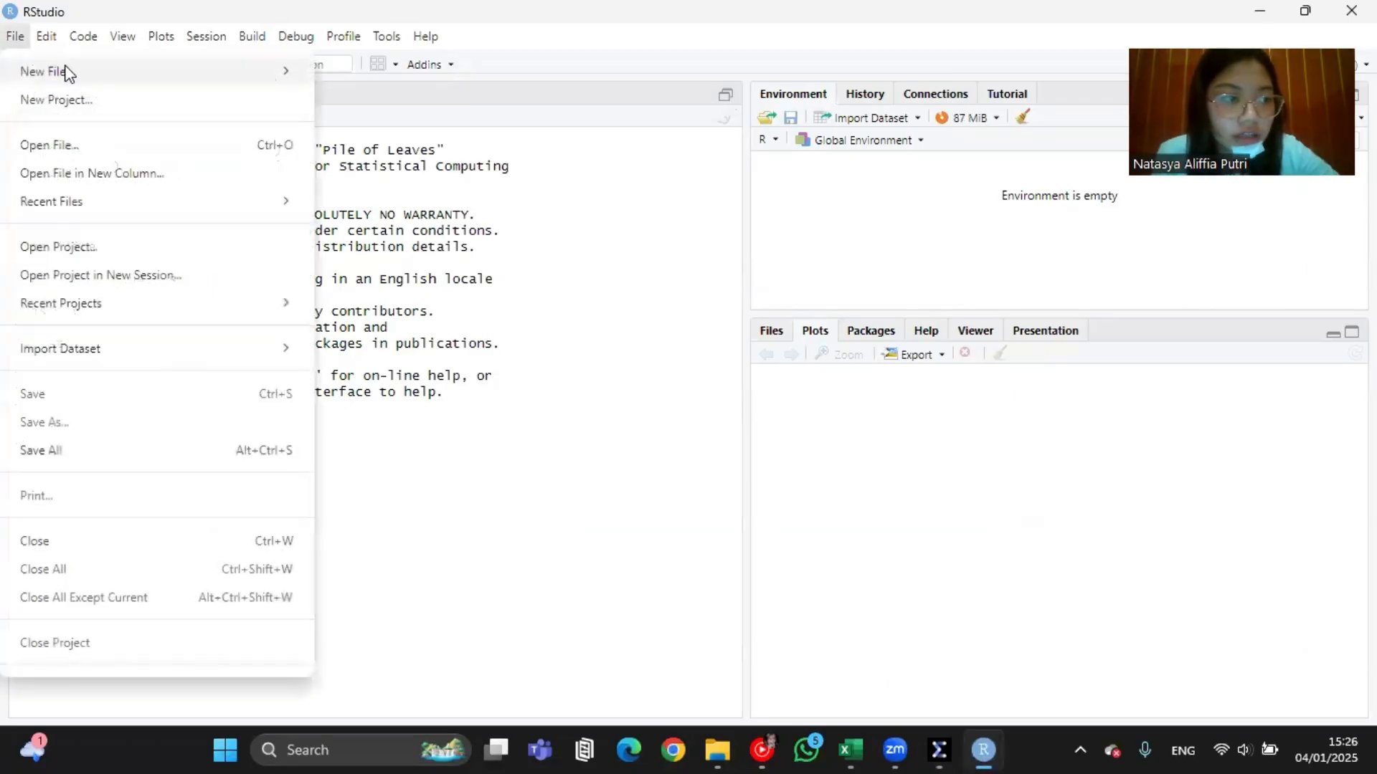
mouse_move(66, 71)
left_click(355, 23)
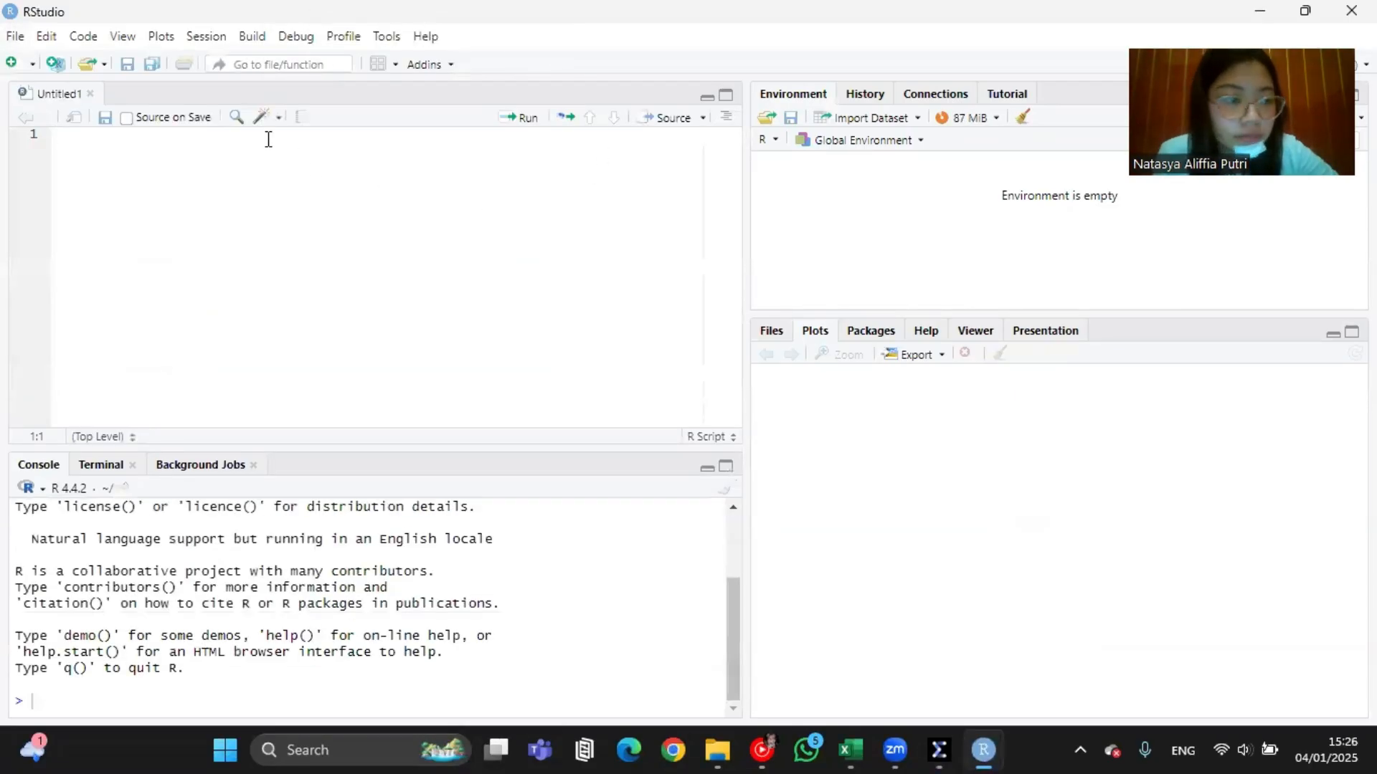
Step: Start an Excel data import and load rancob fix.xlsx from the D:/ranco folder as the source file
left_click(861, 117)
left_click(896, 202)
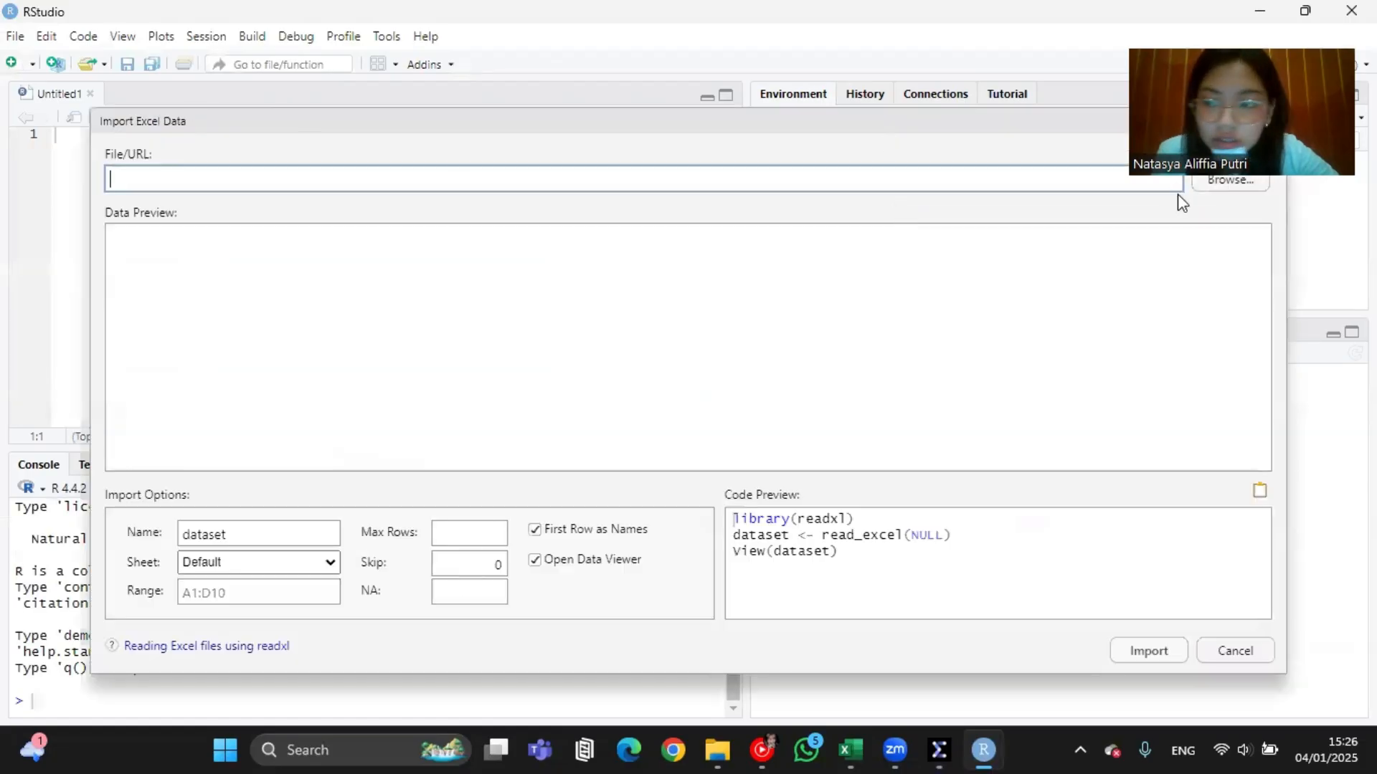
left_click(1230, 187)
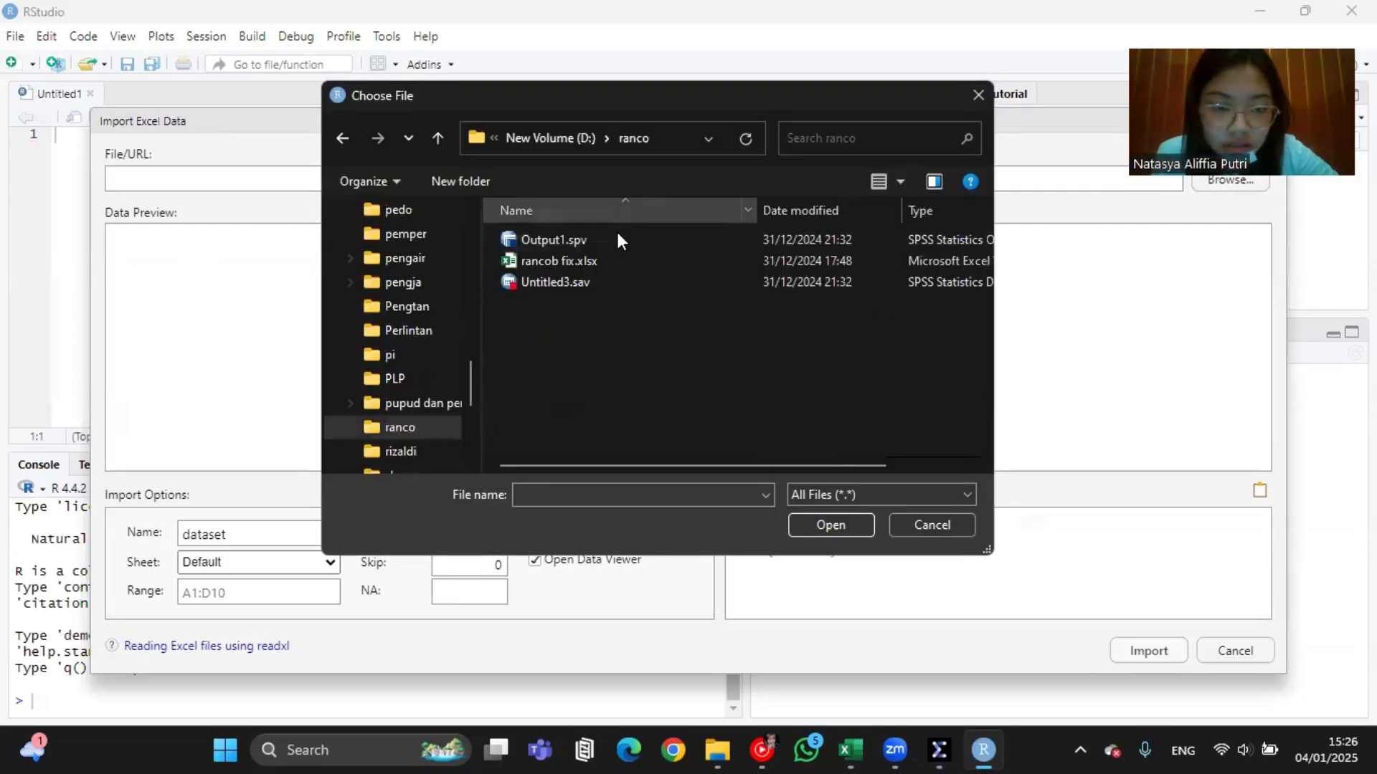
left_click(595, 258)
left_click(830, 525)
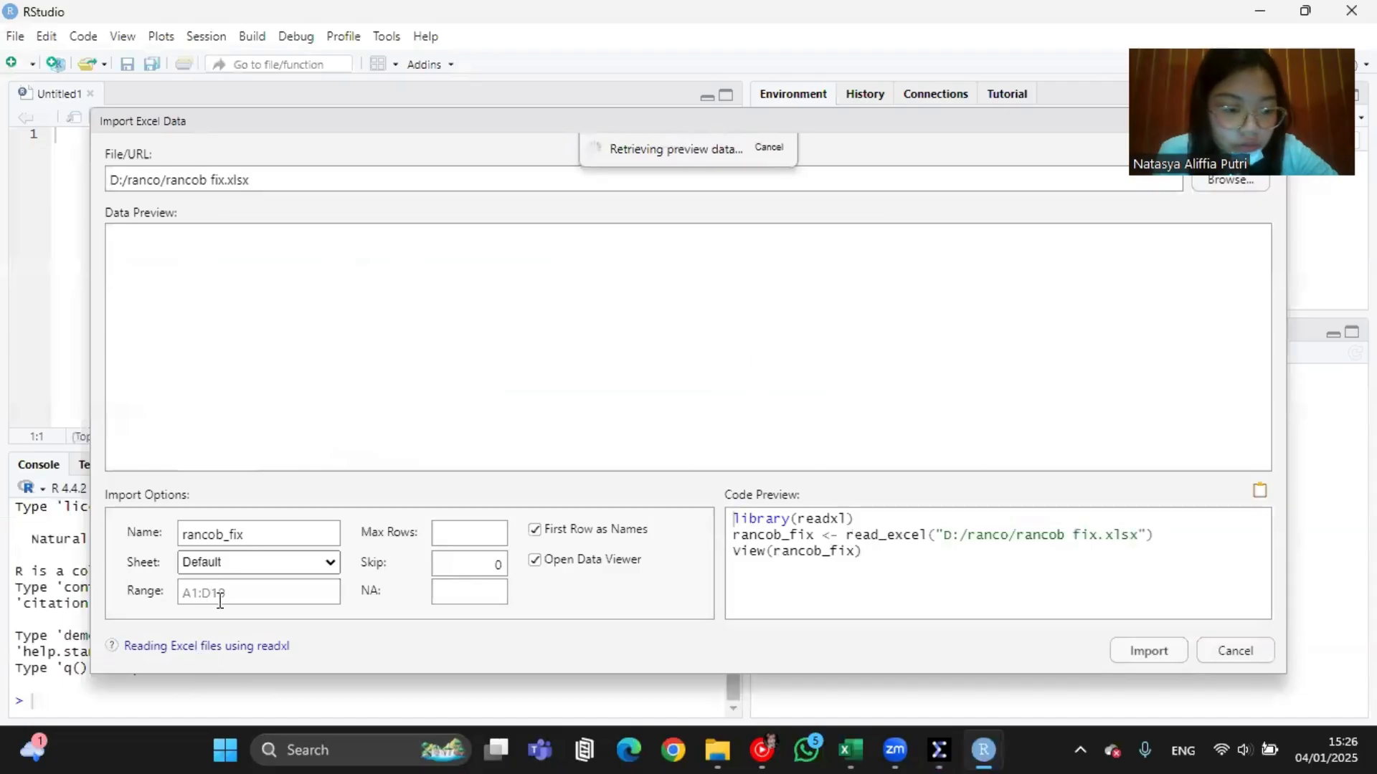
Step: Switch to the rancob fix.xlsx workbook in Excel and check the first and last cells of the data table
left_click(223, 592)
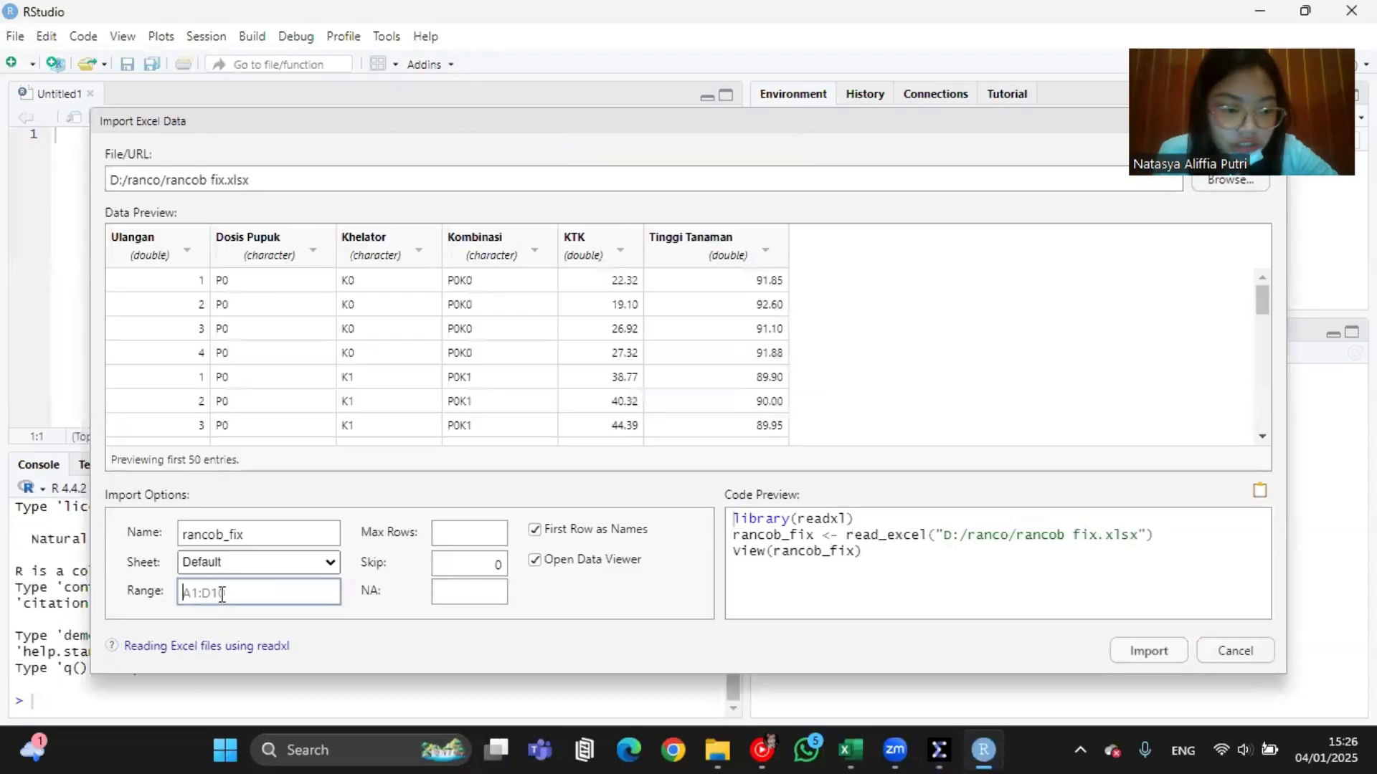
left_click(850, 750)
scroll(148, 325, "up", 6)
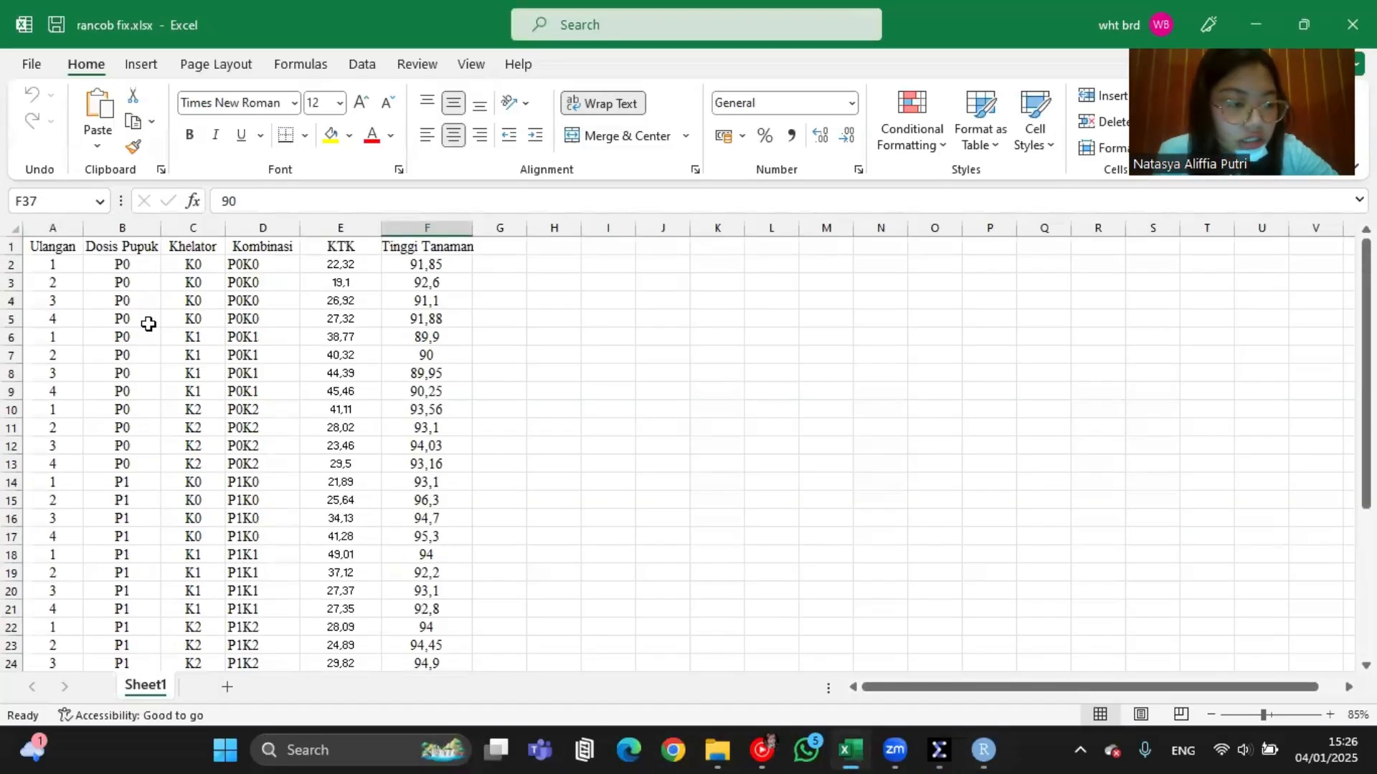
left_click(50, 264)
left_click(61, 252)
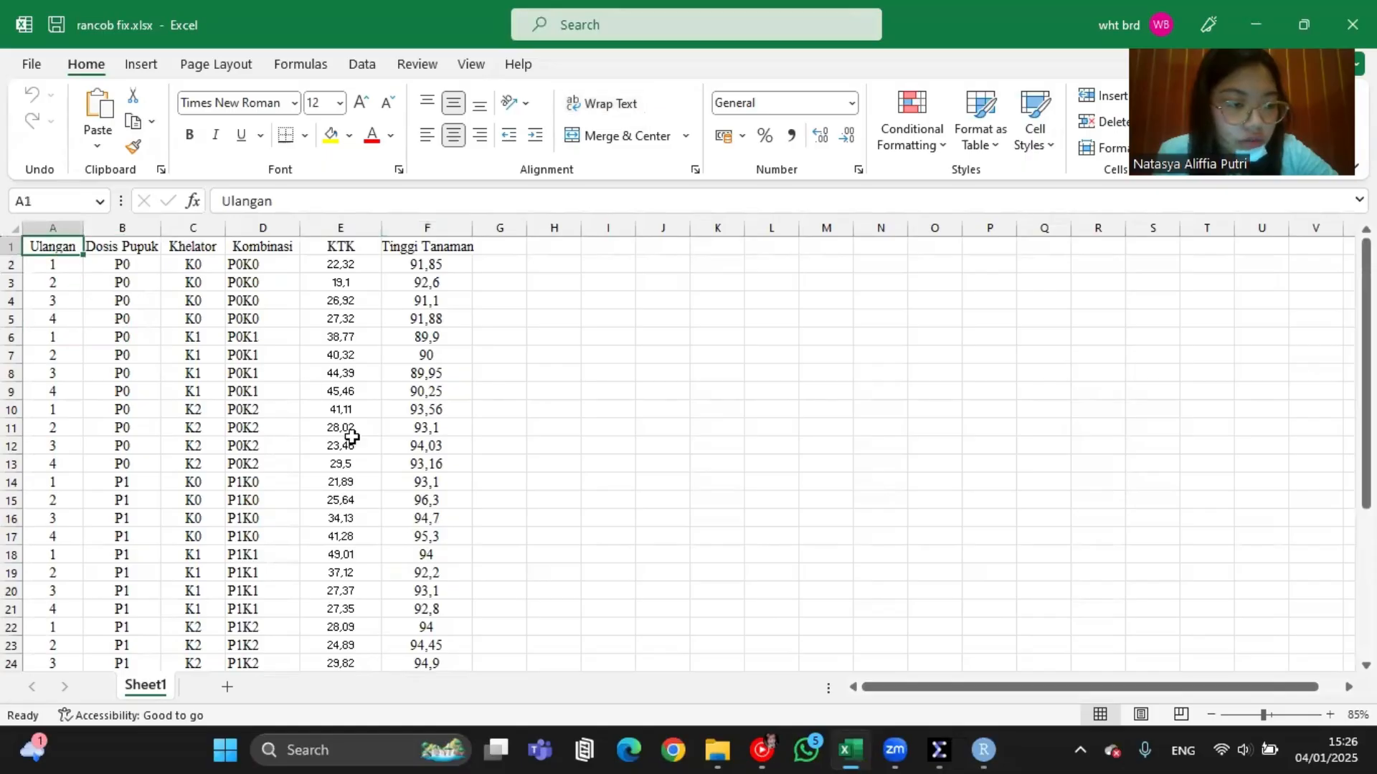
scroll(352, 434, "down", 7)
left_click(430, 516)
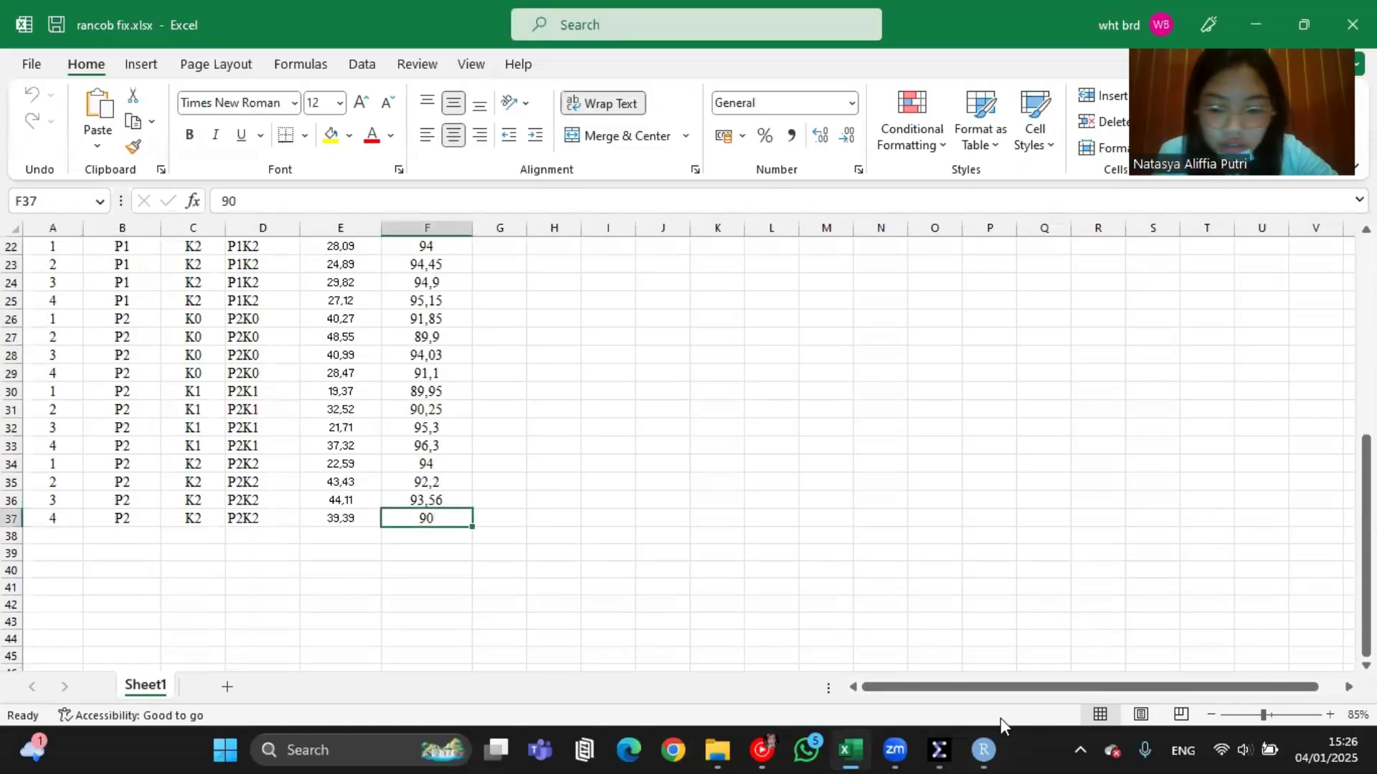
Step: Return to RStudio and set the Excel import range to A1:F37
left_click(983, 750)
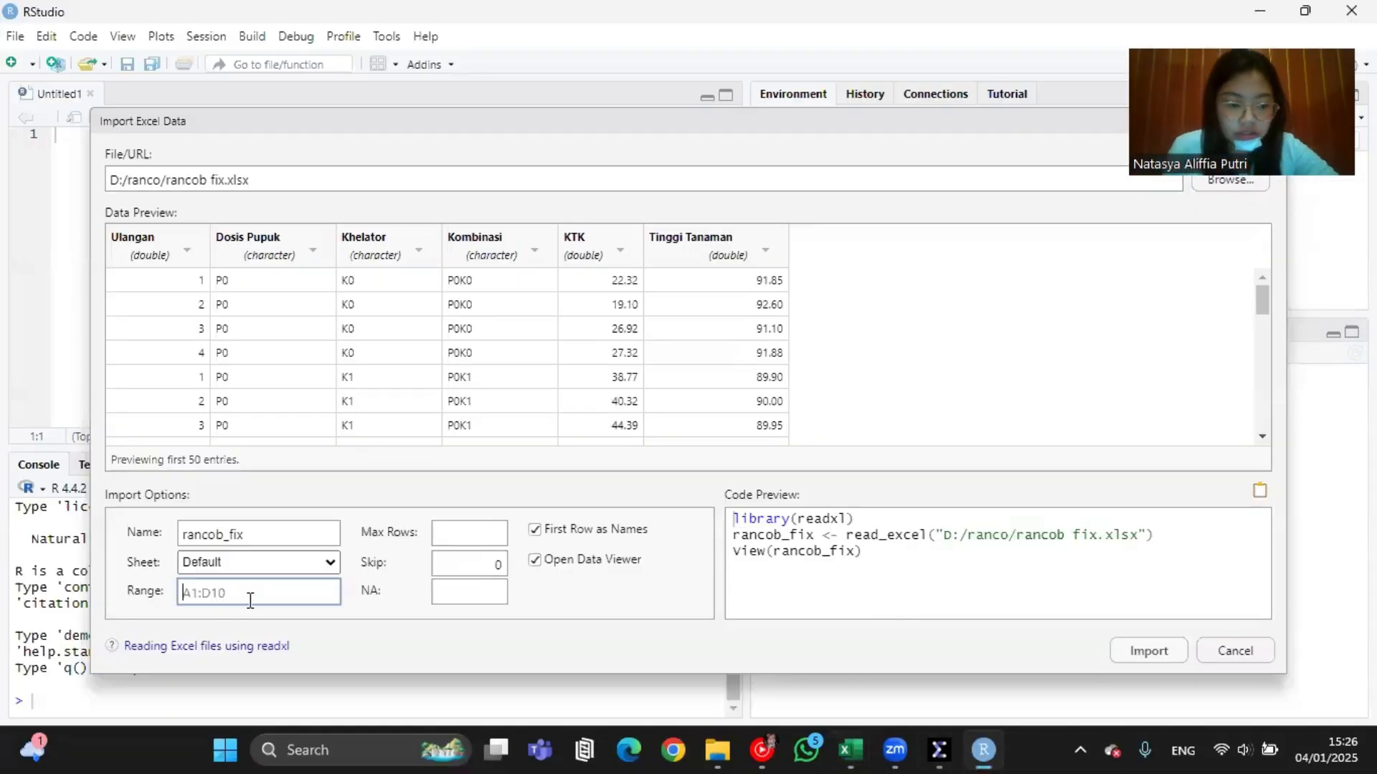
type("a1")
key("BackSpace")
key("BackSpace")
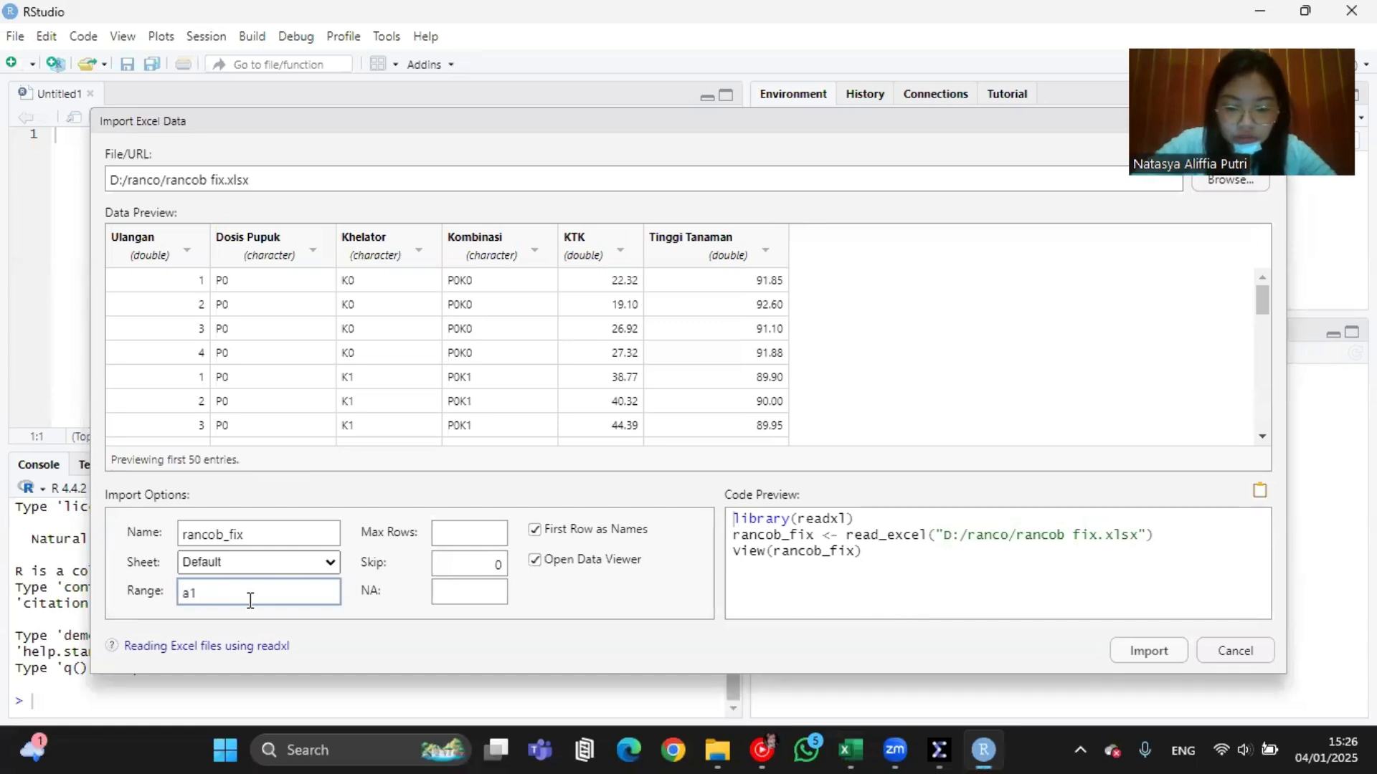
key("Caps_Lock")
type("A1")
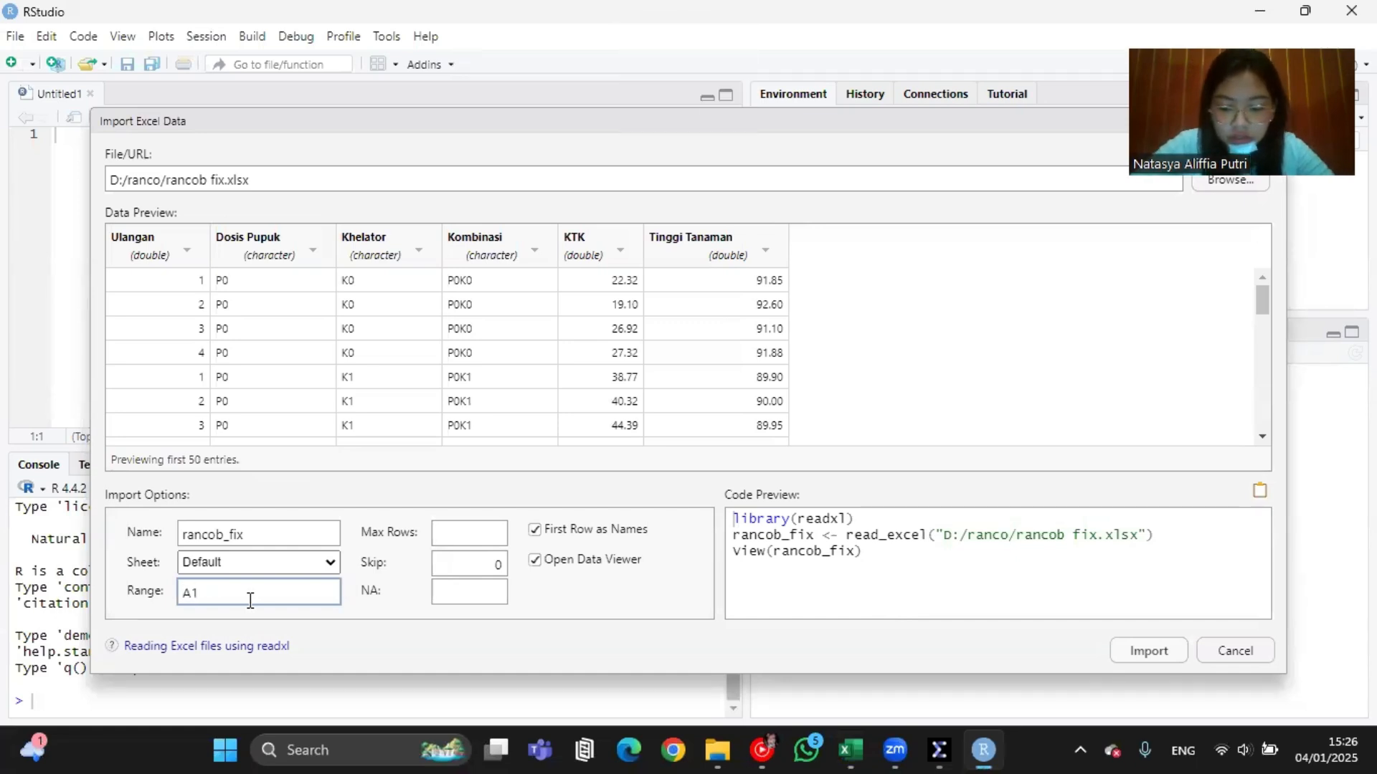
type(":F")
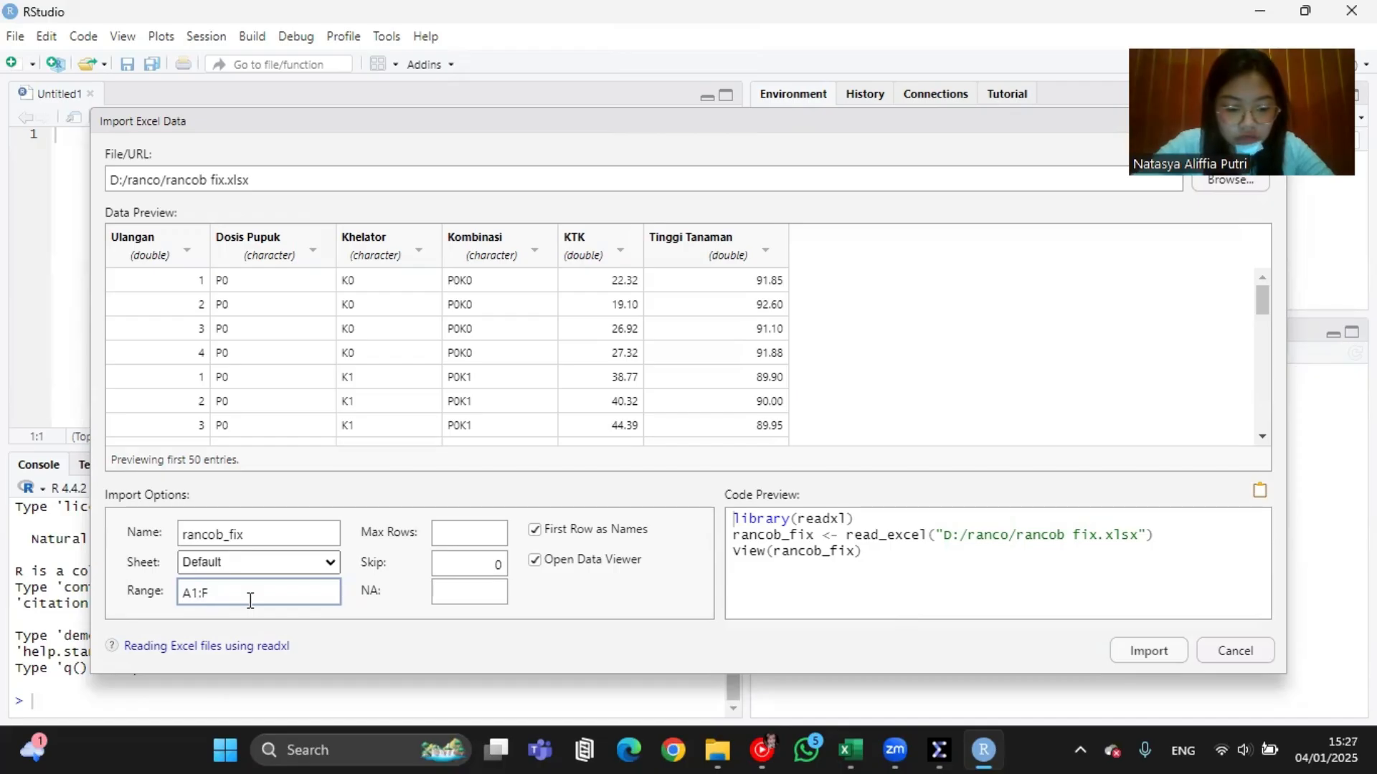
type("31")
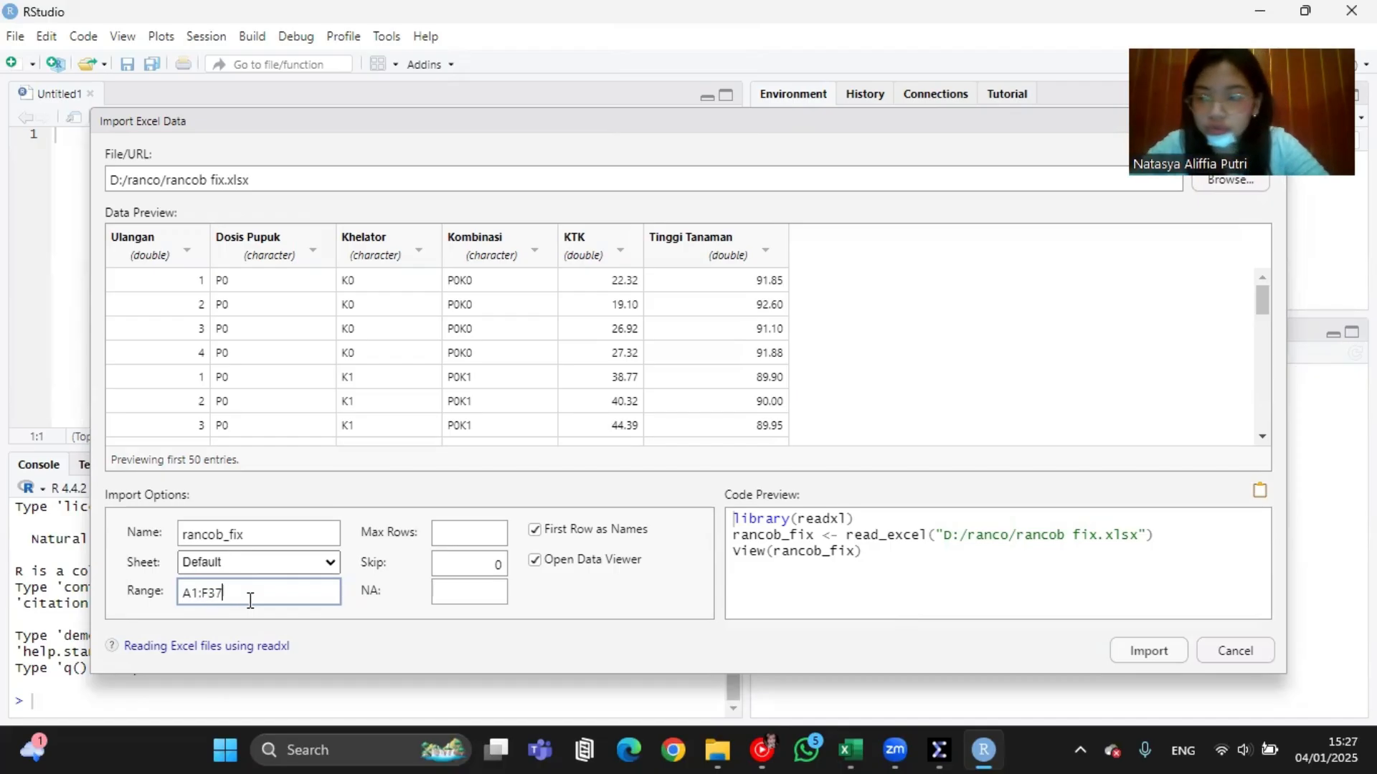
key("Caps_Lock")
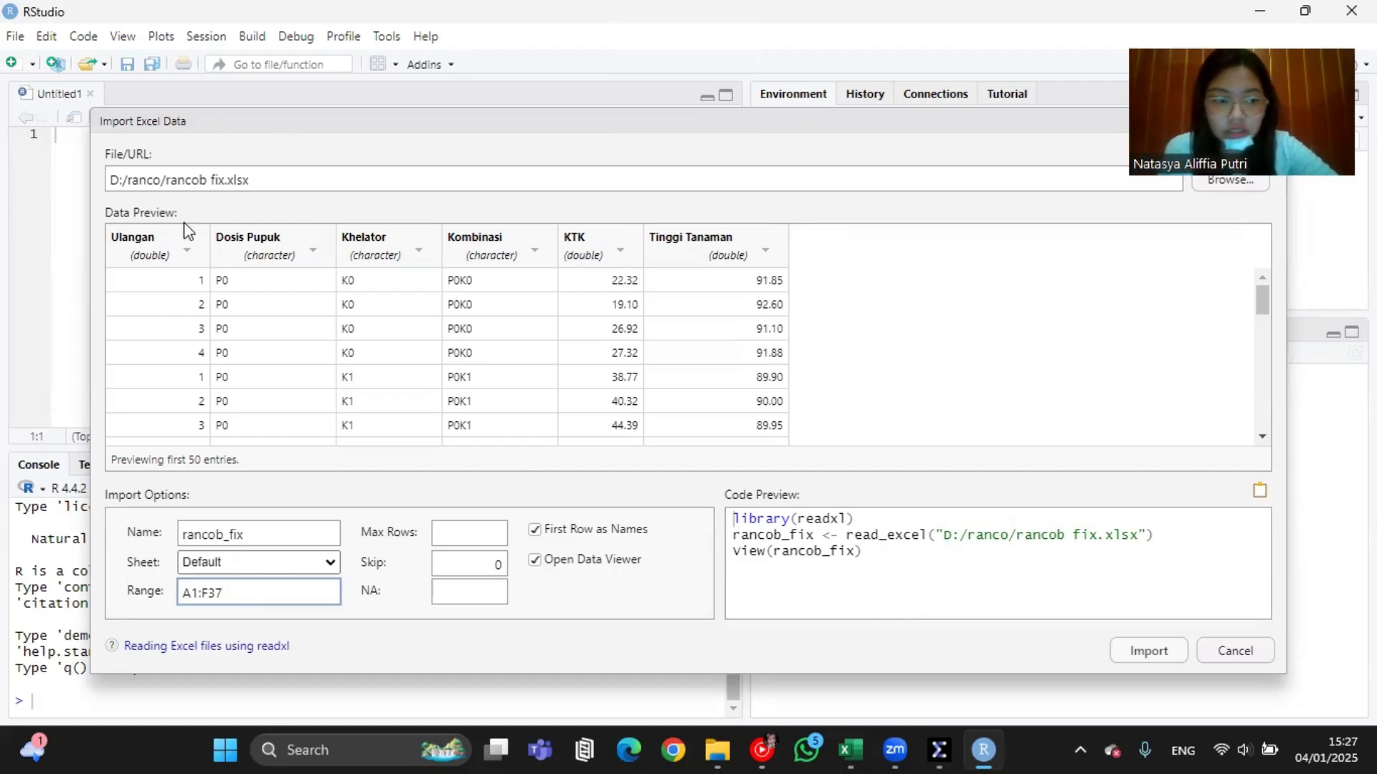
Step: Set the Ulangan column type to character, import the dataset as rancob_fix and look through its rows
left_click(161, 259)
left_click(166, 281)
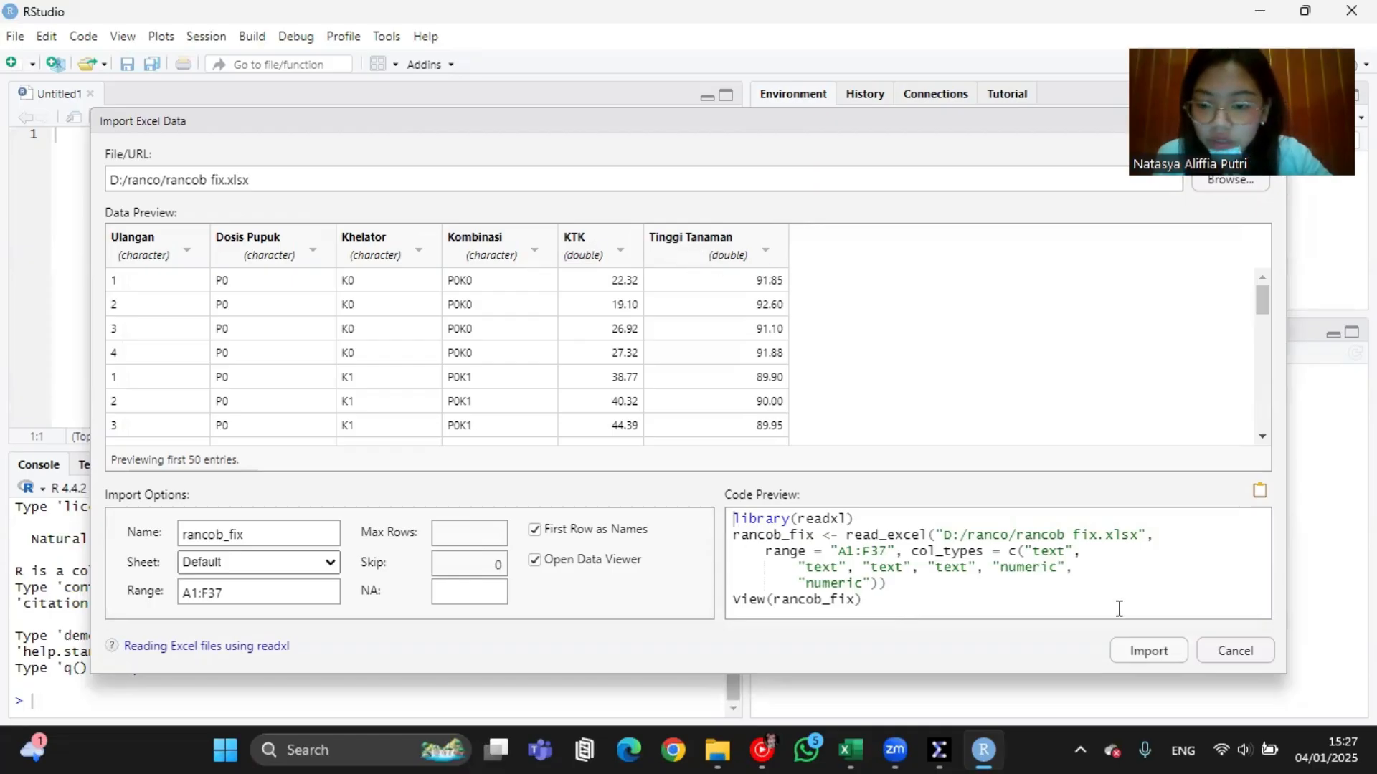
left_click(1150, 651)
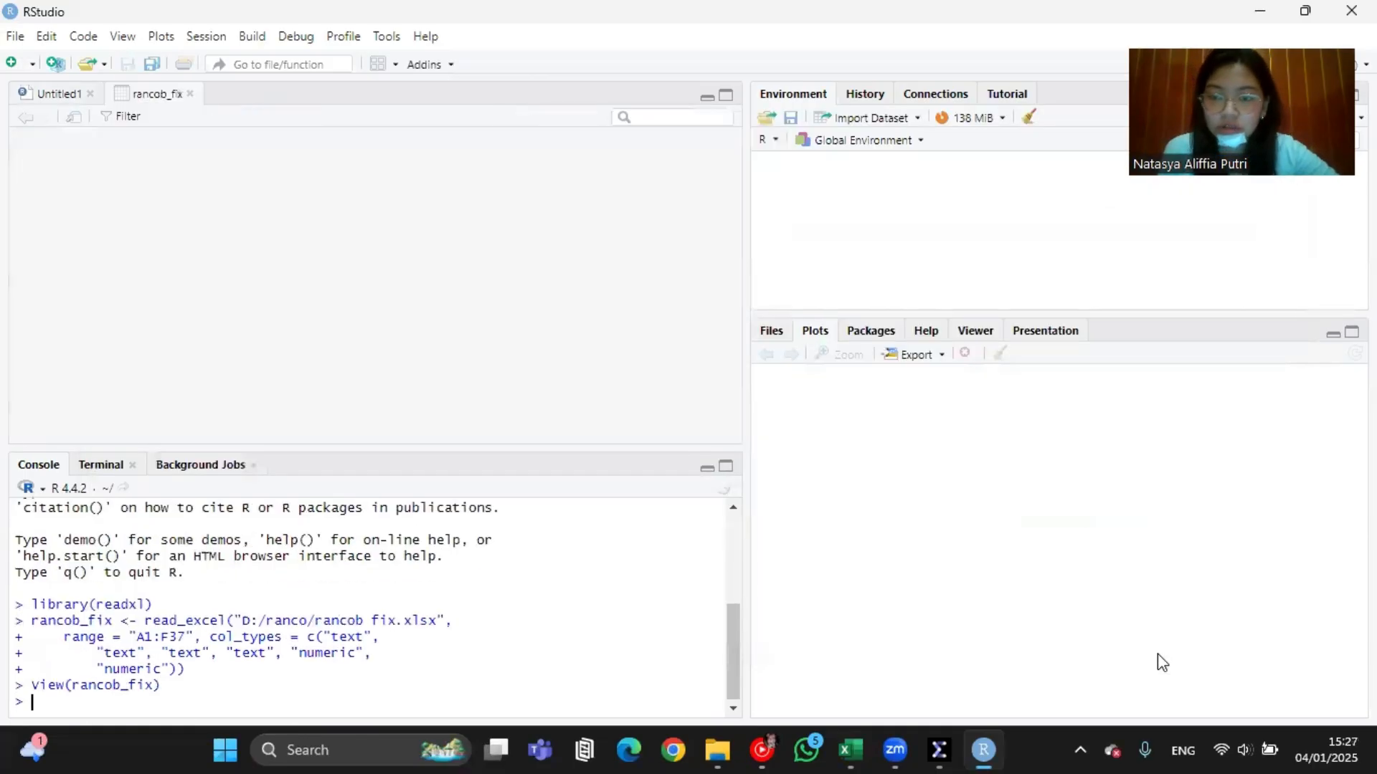
scroll(325, 307, "down", 8)
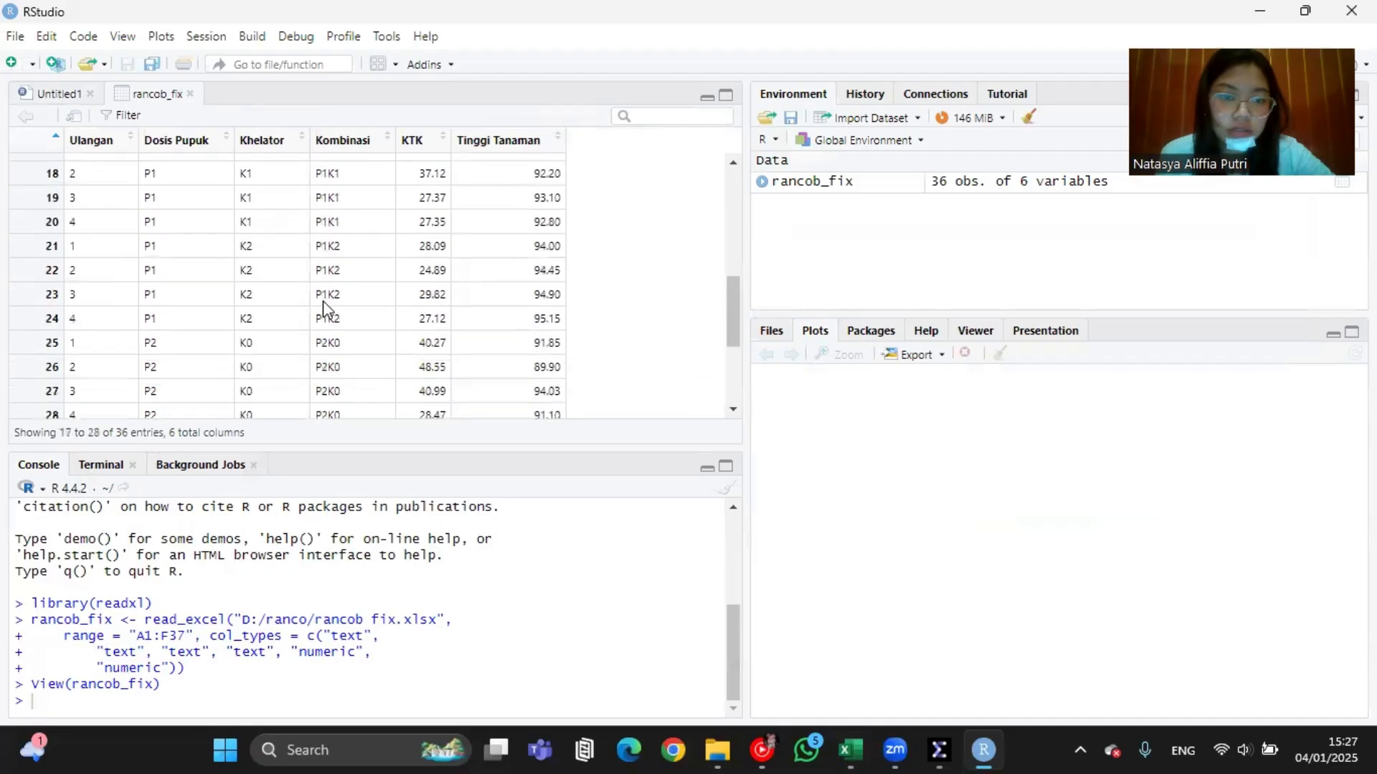
scroll(423, 348, "up", 8)
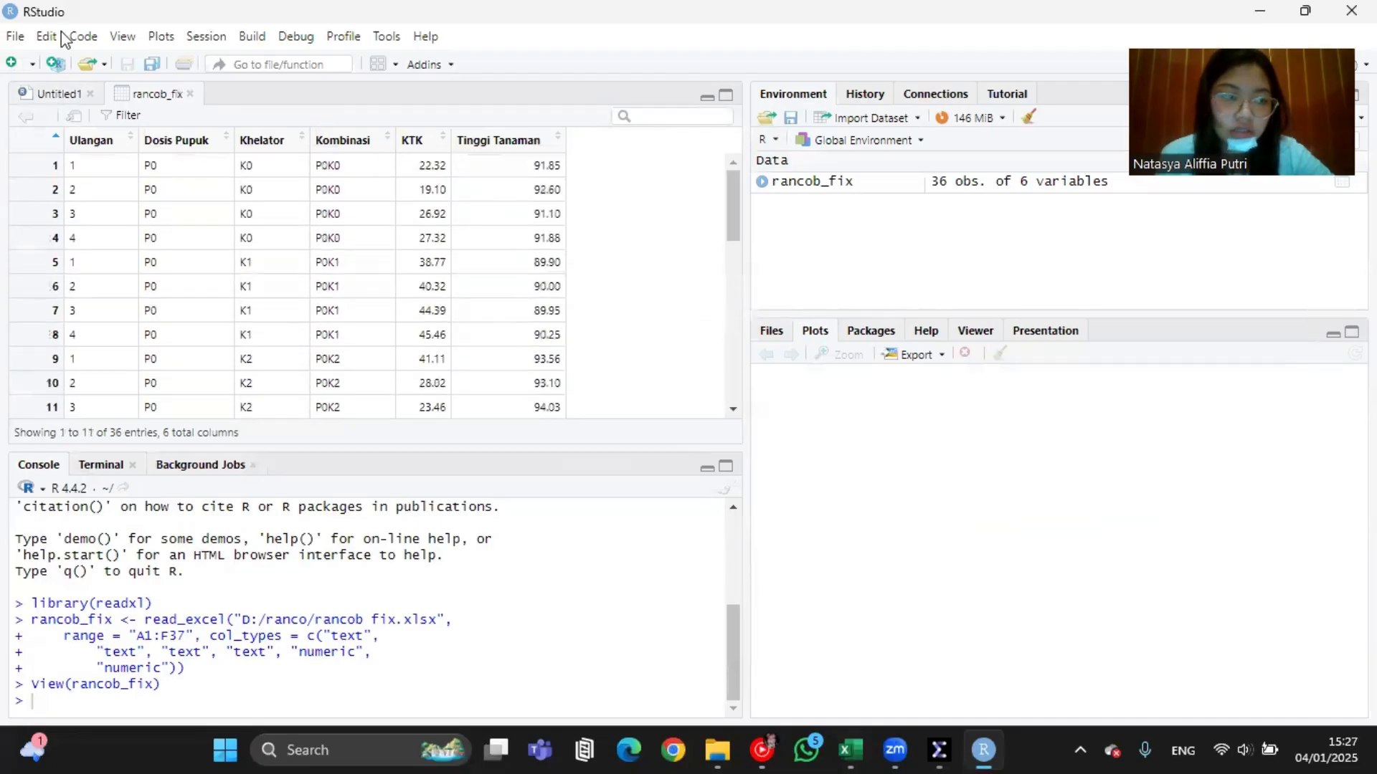
Step: In the Untitled1 script, write library(readxl) on line 1 and run it
left_click(55, 101)
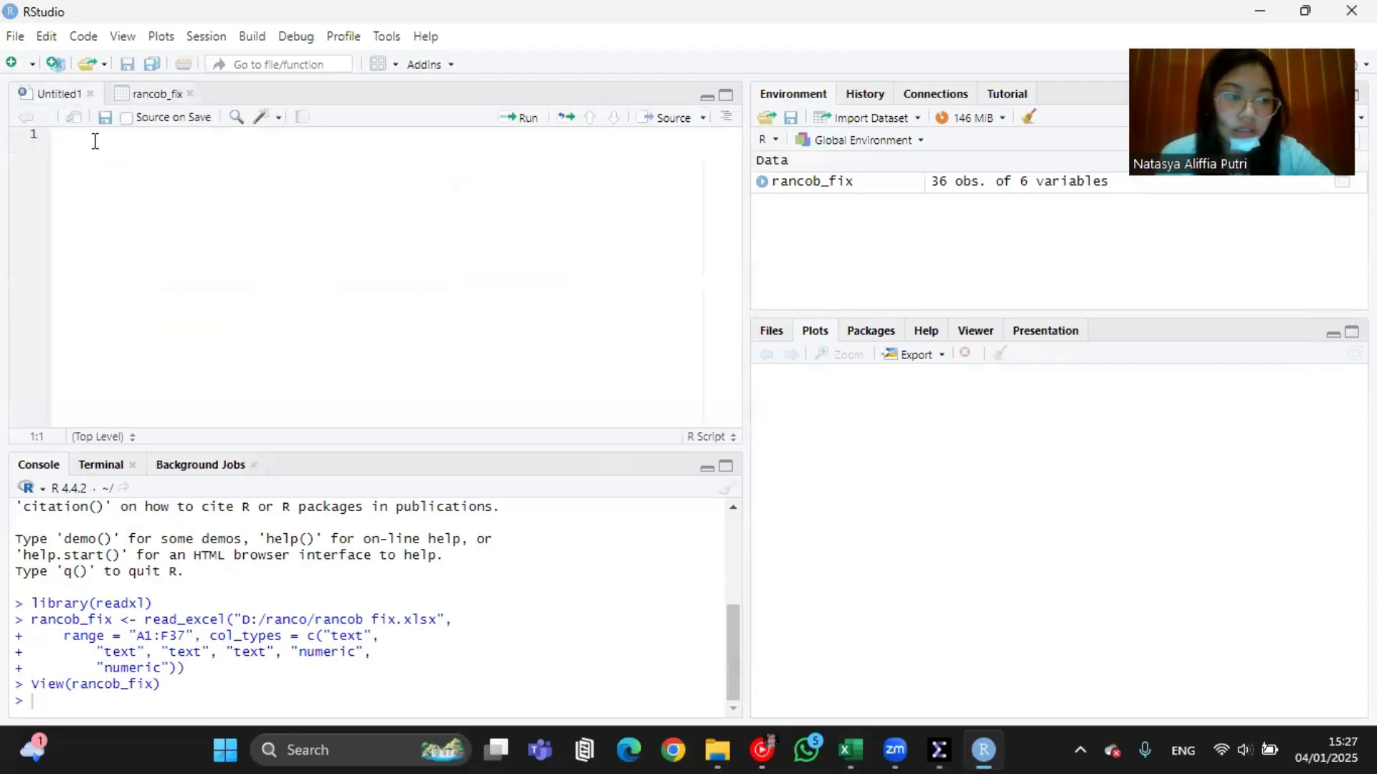
type("libr")
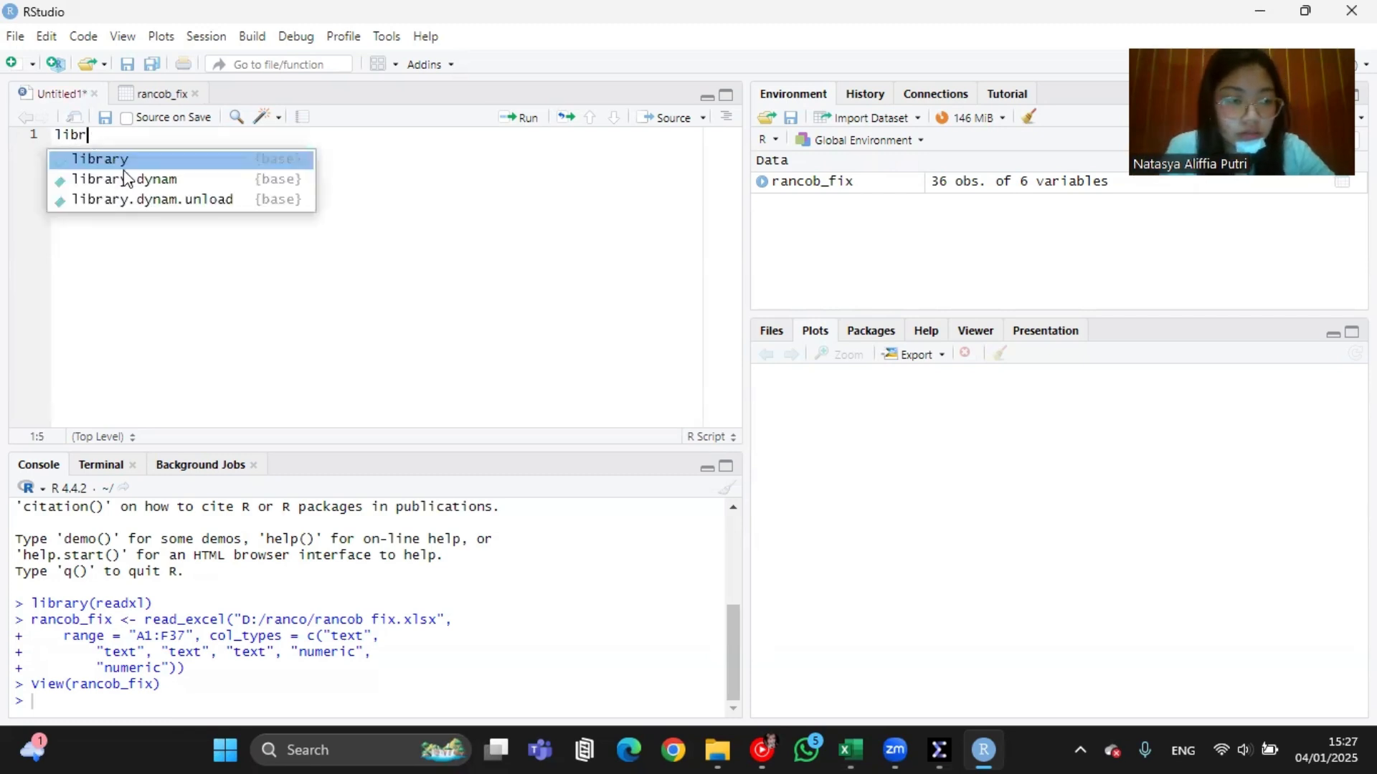
left_click(123, 162)
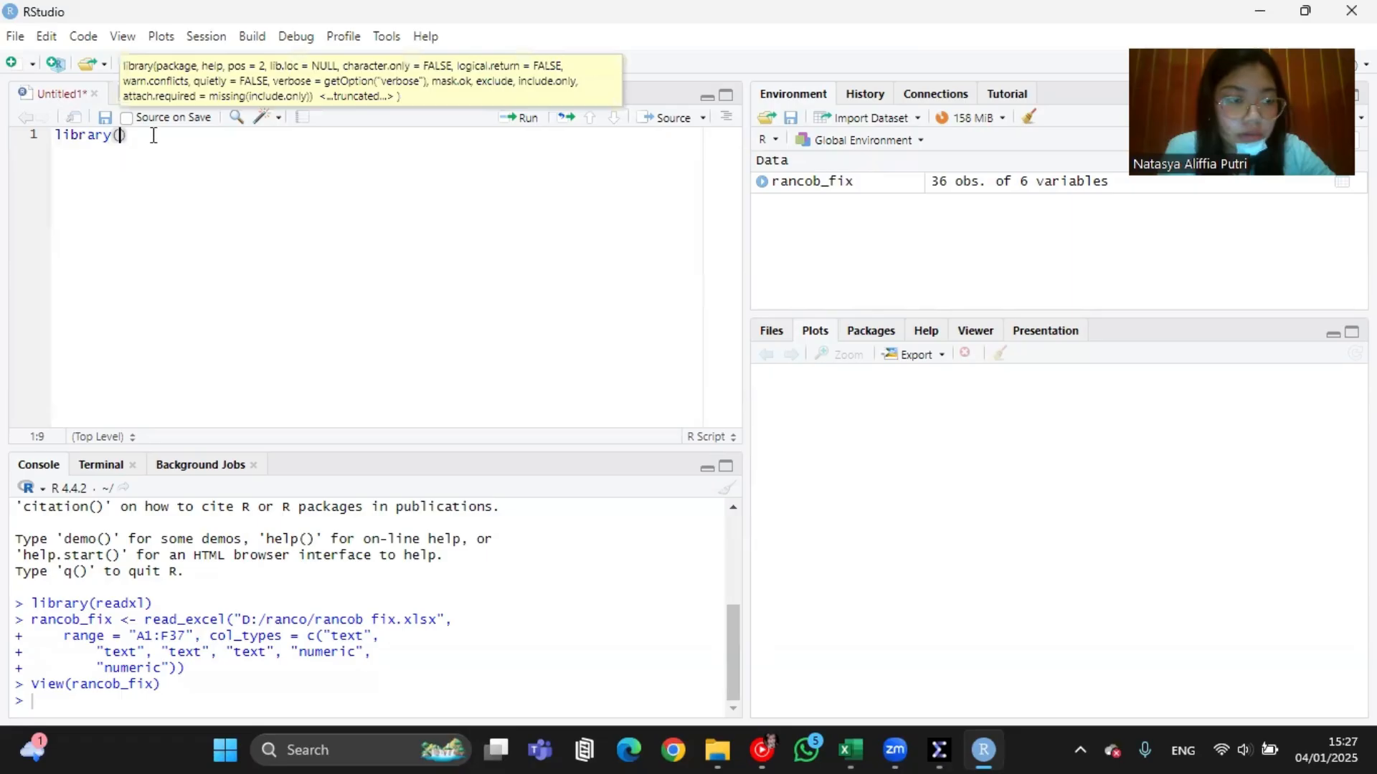
type("re")
key("Caps_Lock")
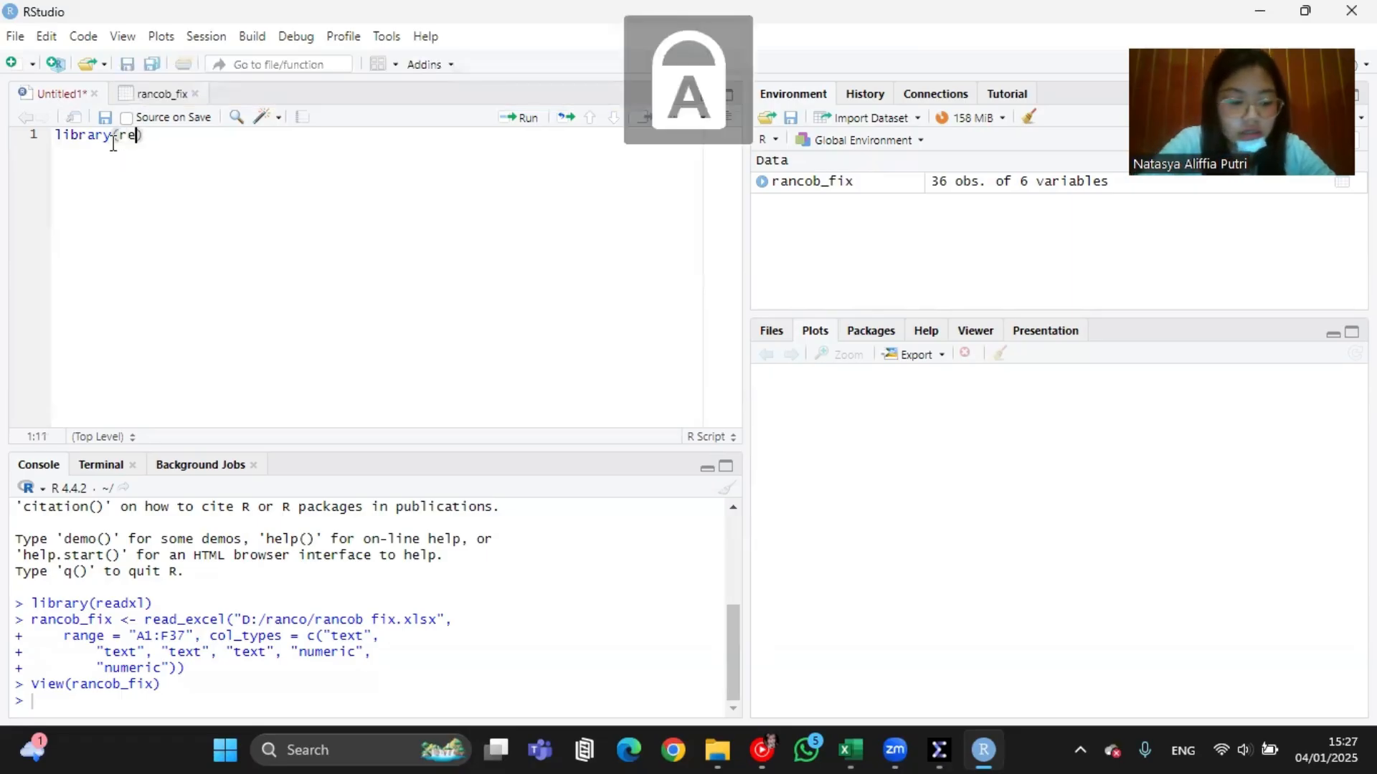
key("Caps_Lock")
type("ad")
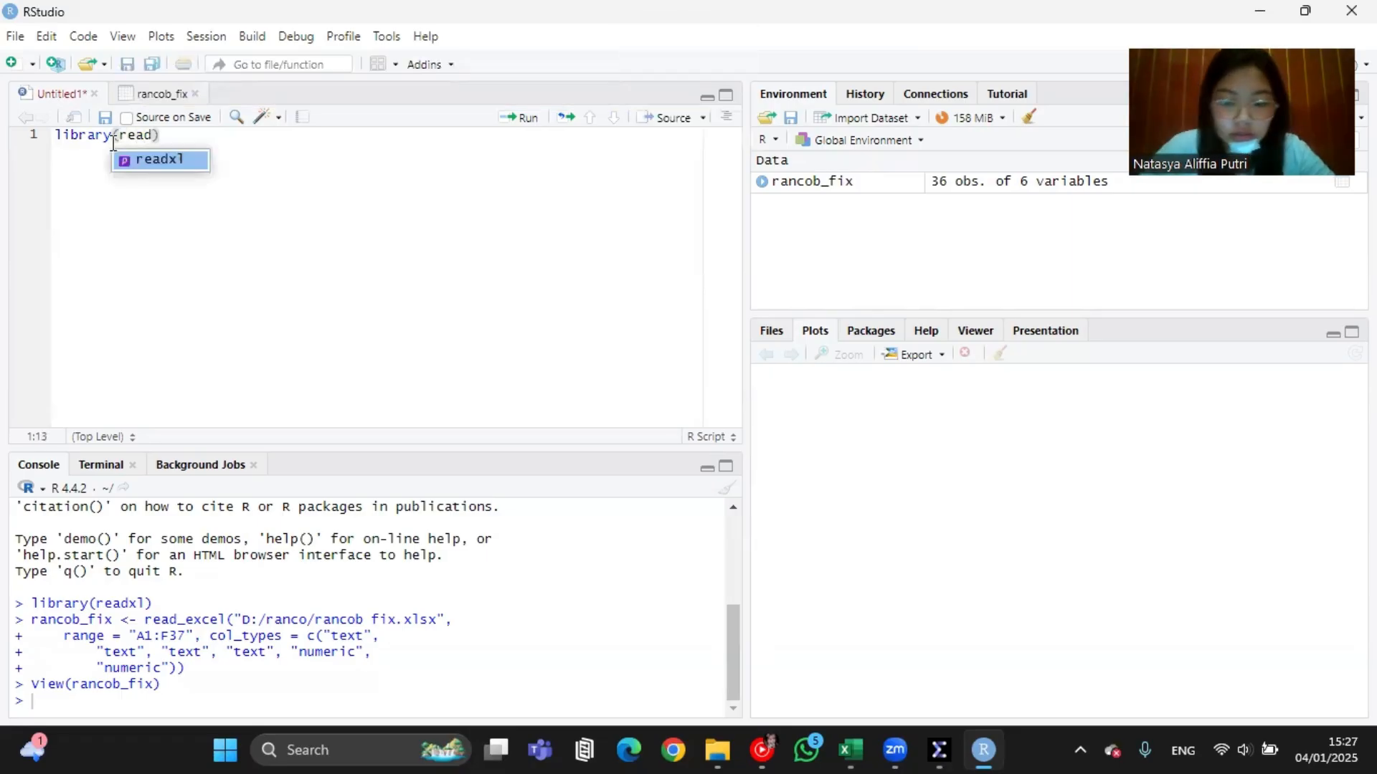
left_click(180, 161)
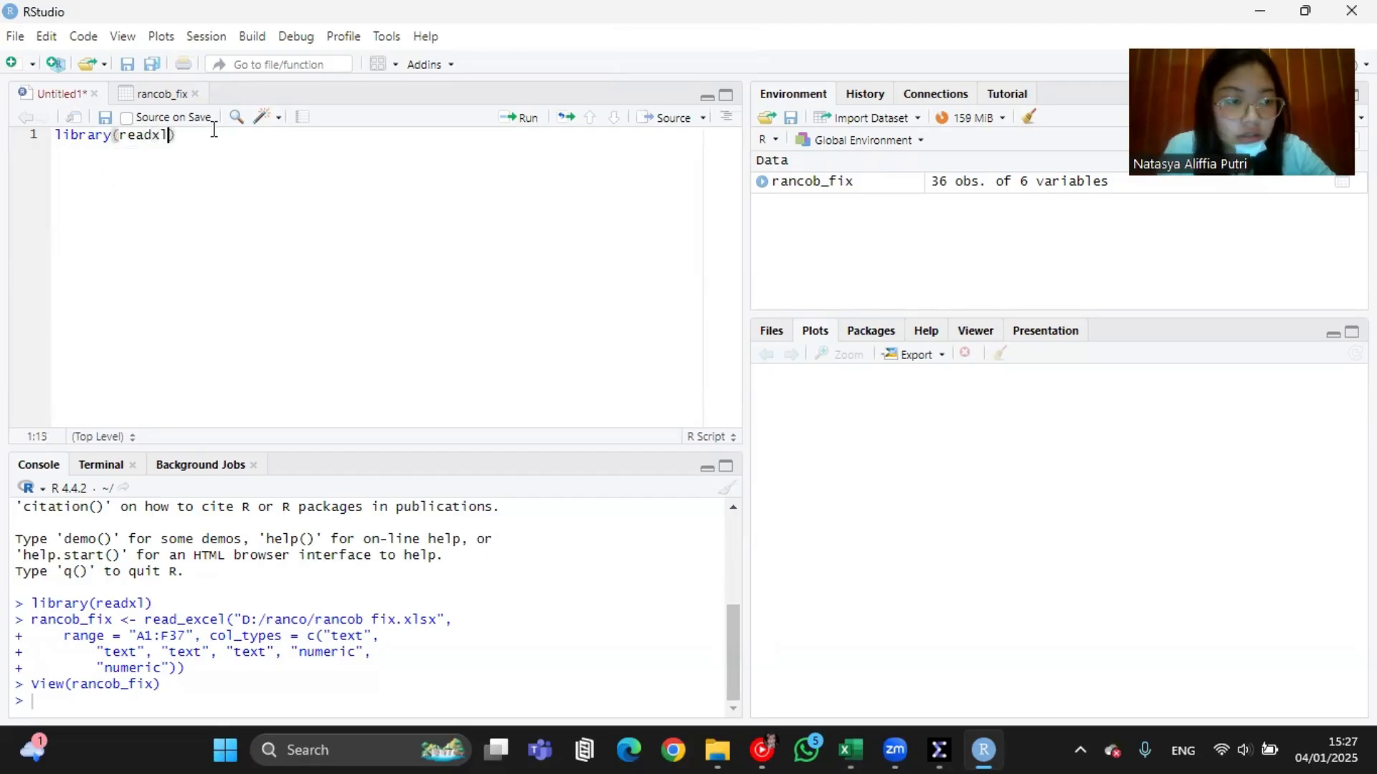
left_click(521, 119)
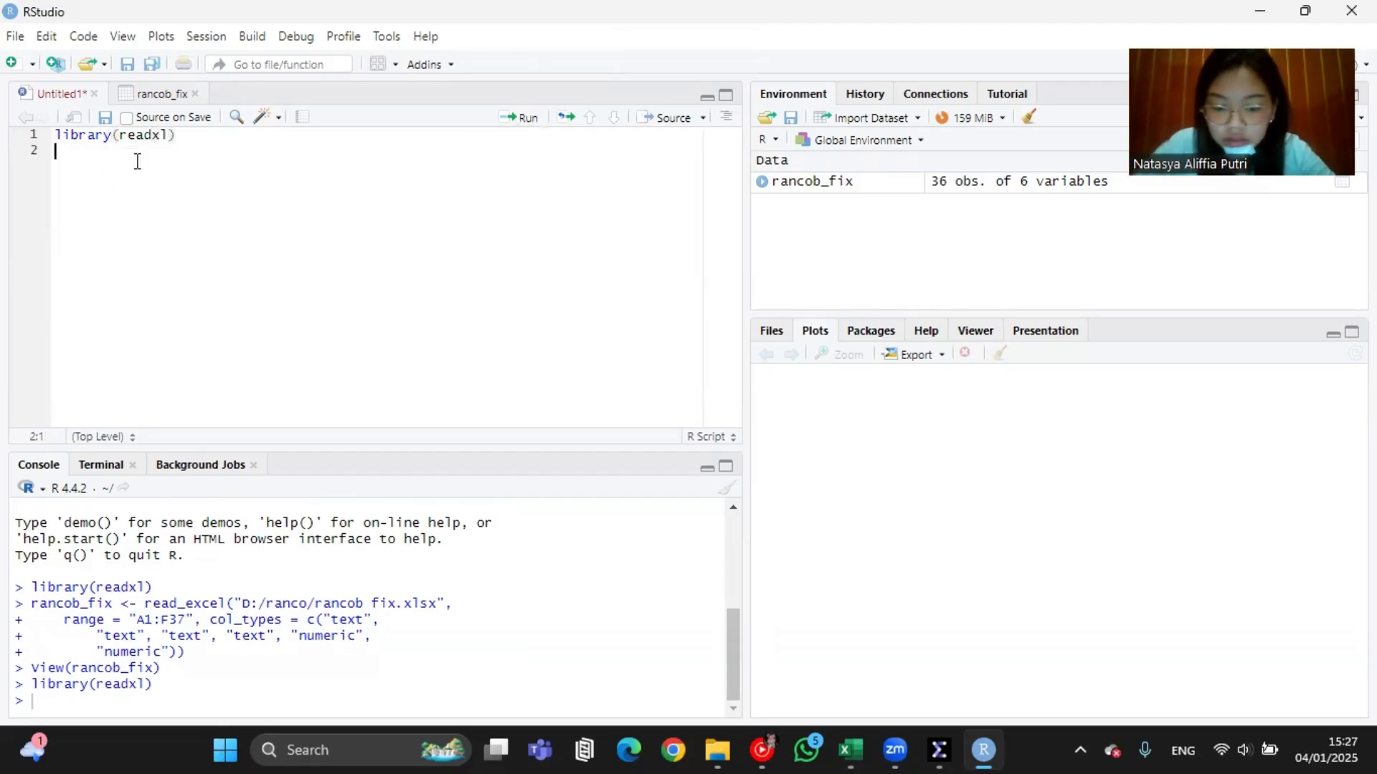
Step: Add library(doebioresearch) on line 2 of the script and run it
type("librar")
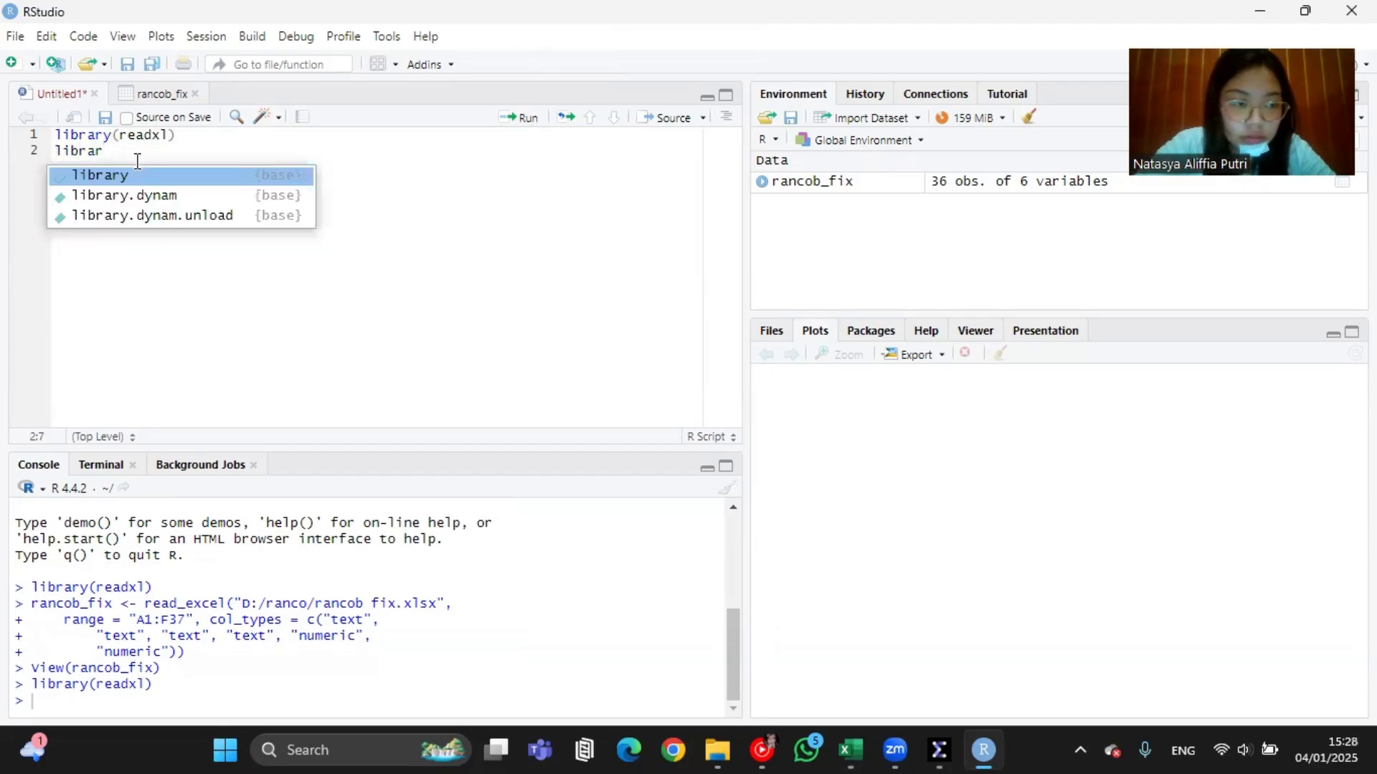
left_click(153, 177)
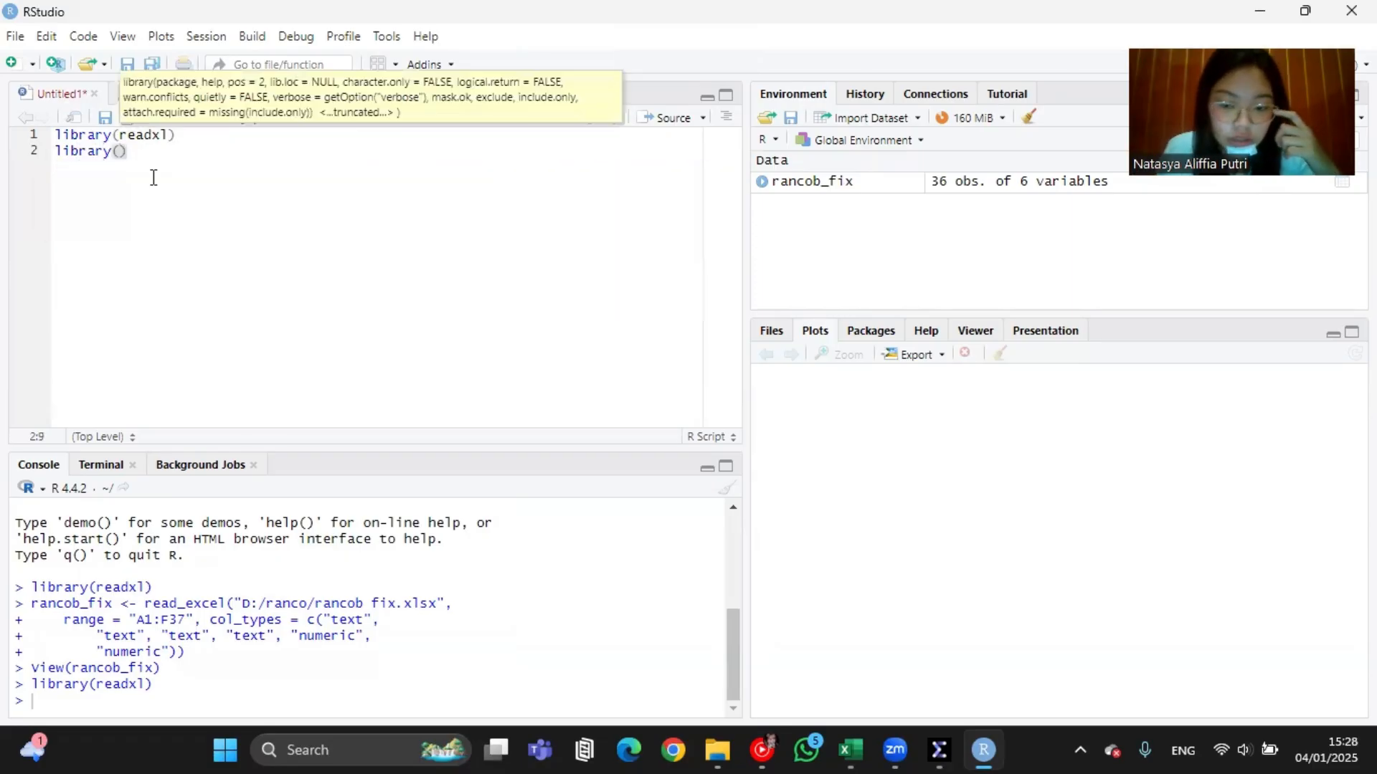
type("doe")
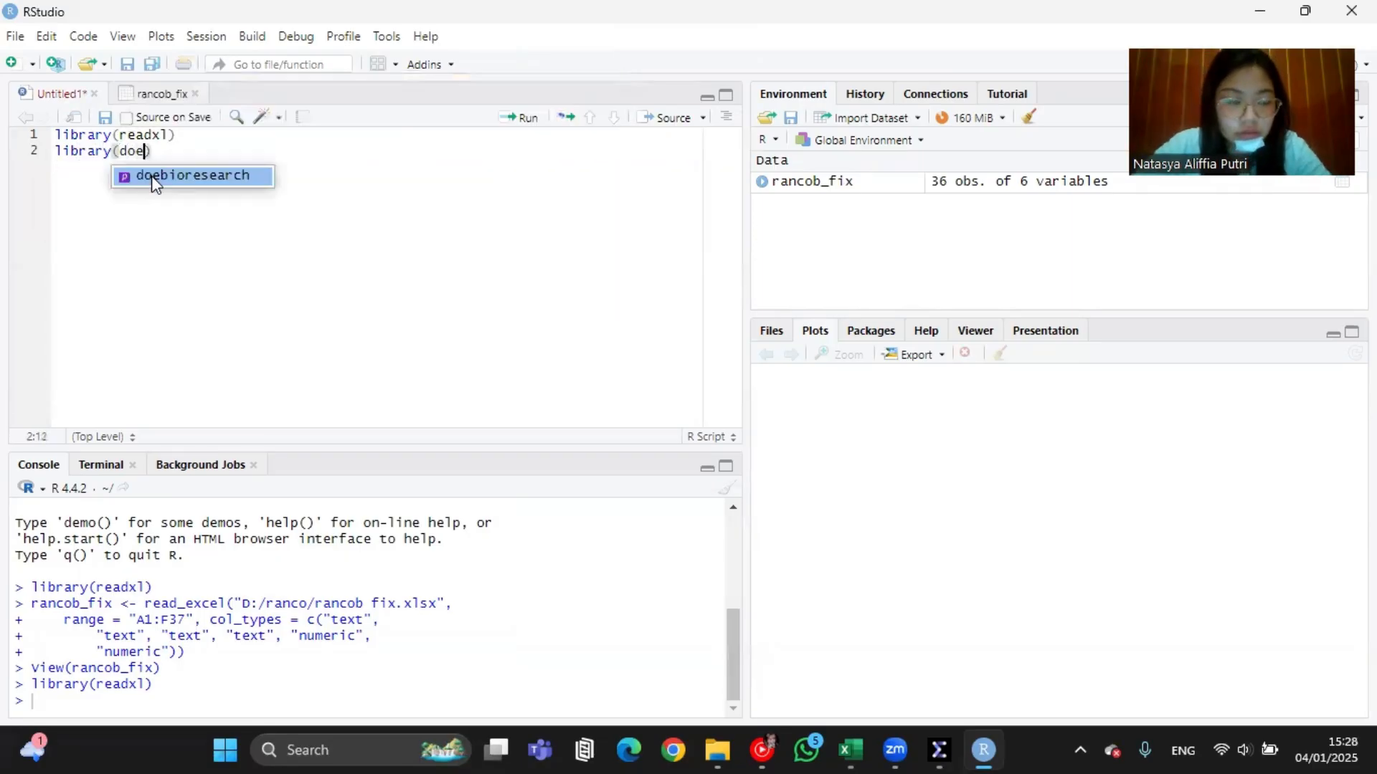
left_click(153, 175)
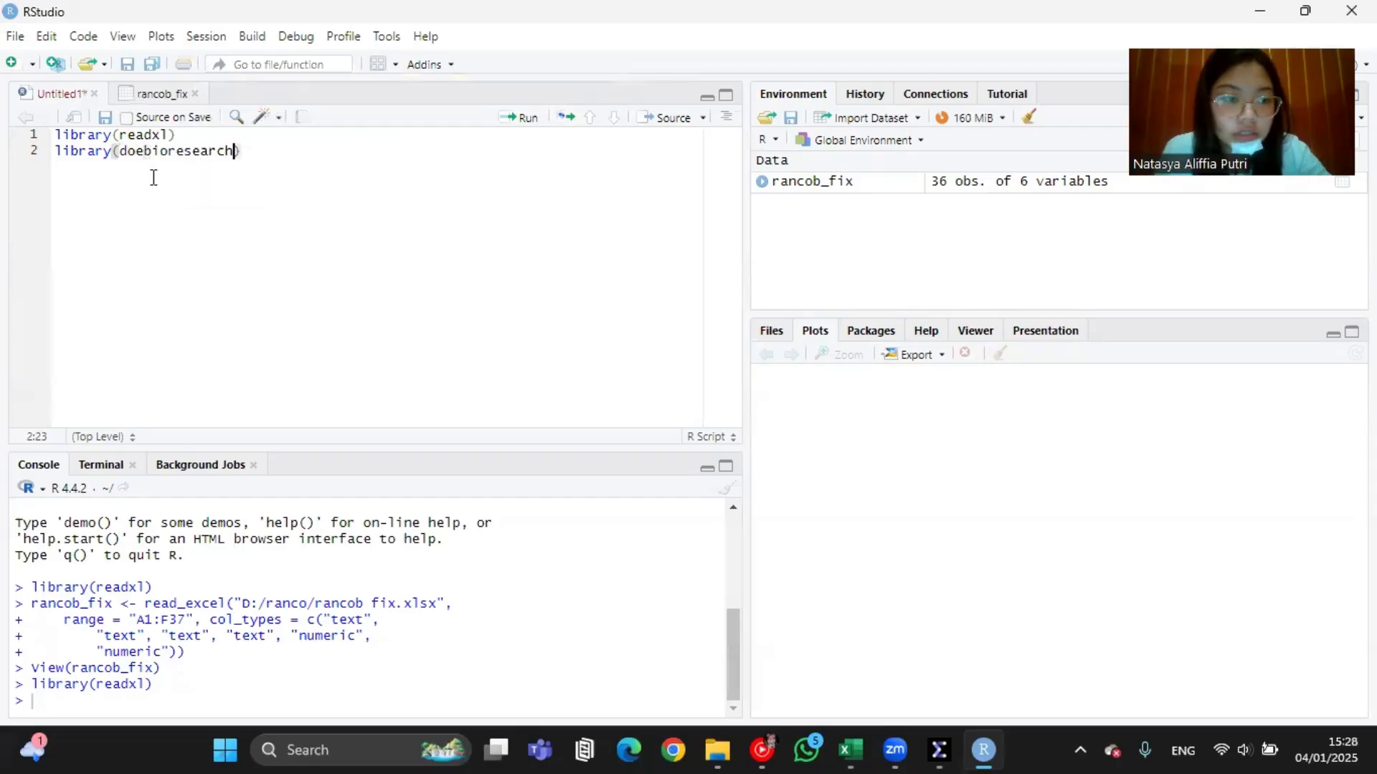
left_click(529, 123)
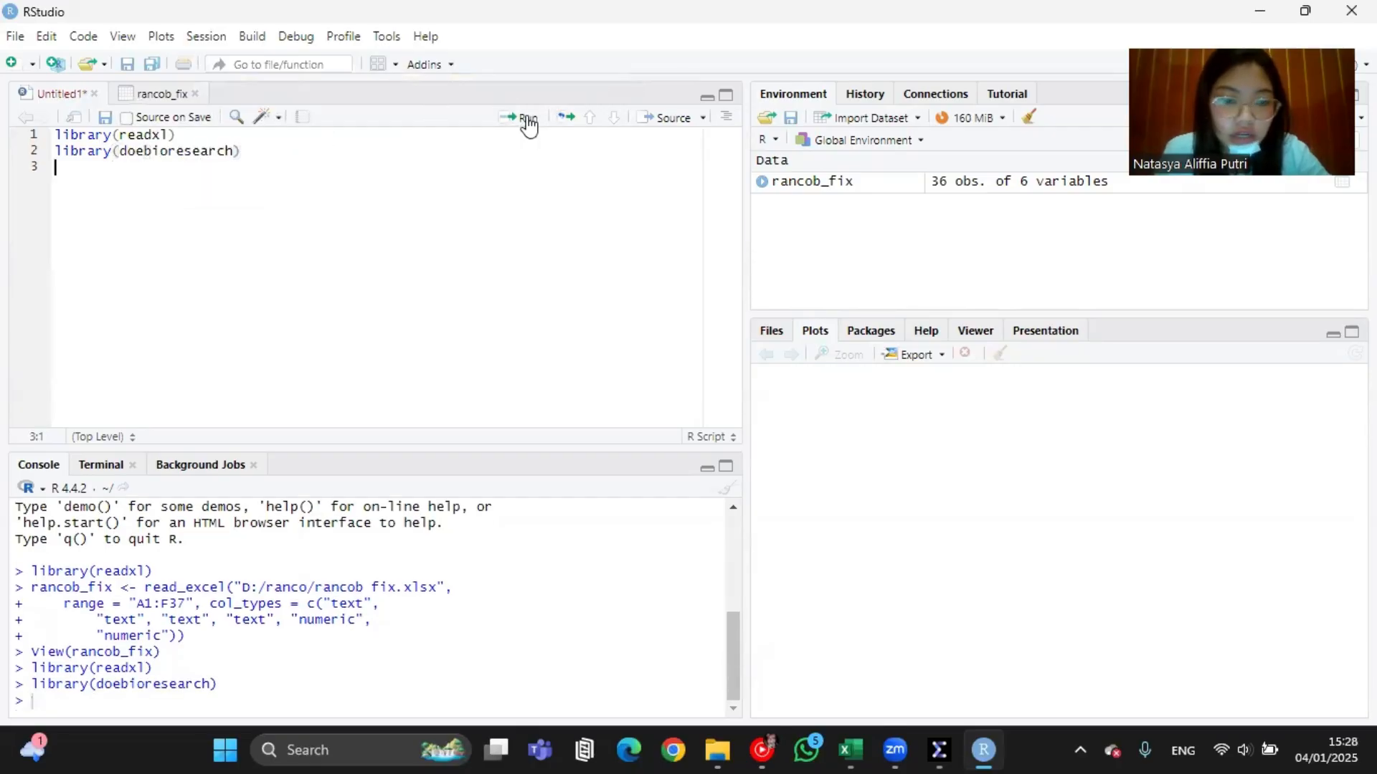
Step: On line 3 of the script, assign a two-factor randomized block design call, frbd2fact(), to an object named analisis
type("analisis")
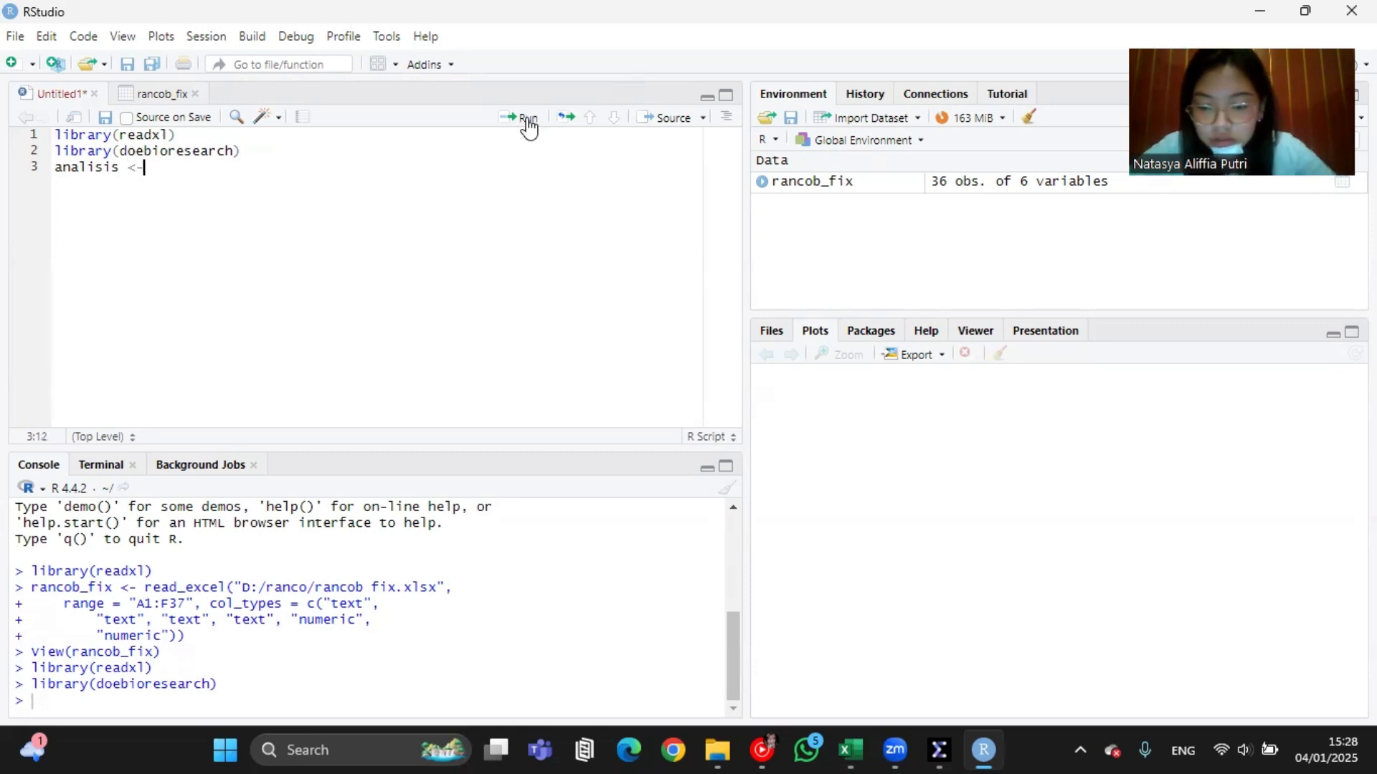
type("<-f")
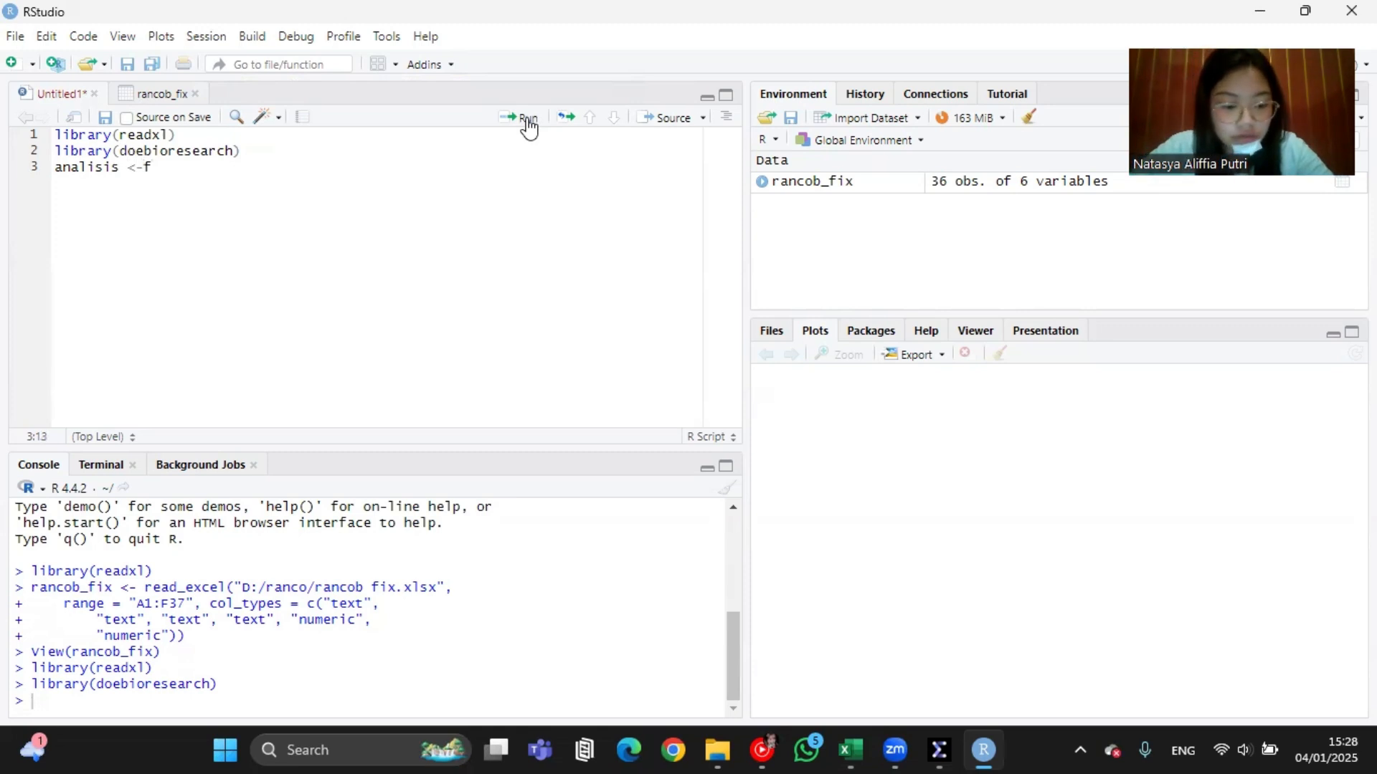
type("r")
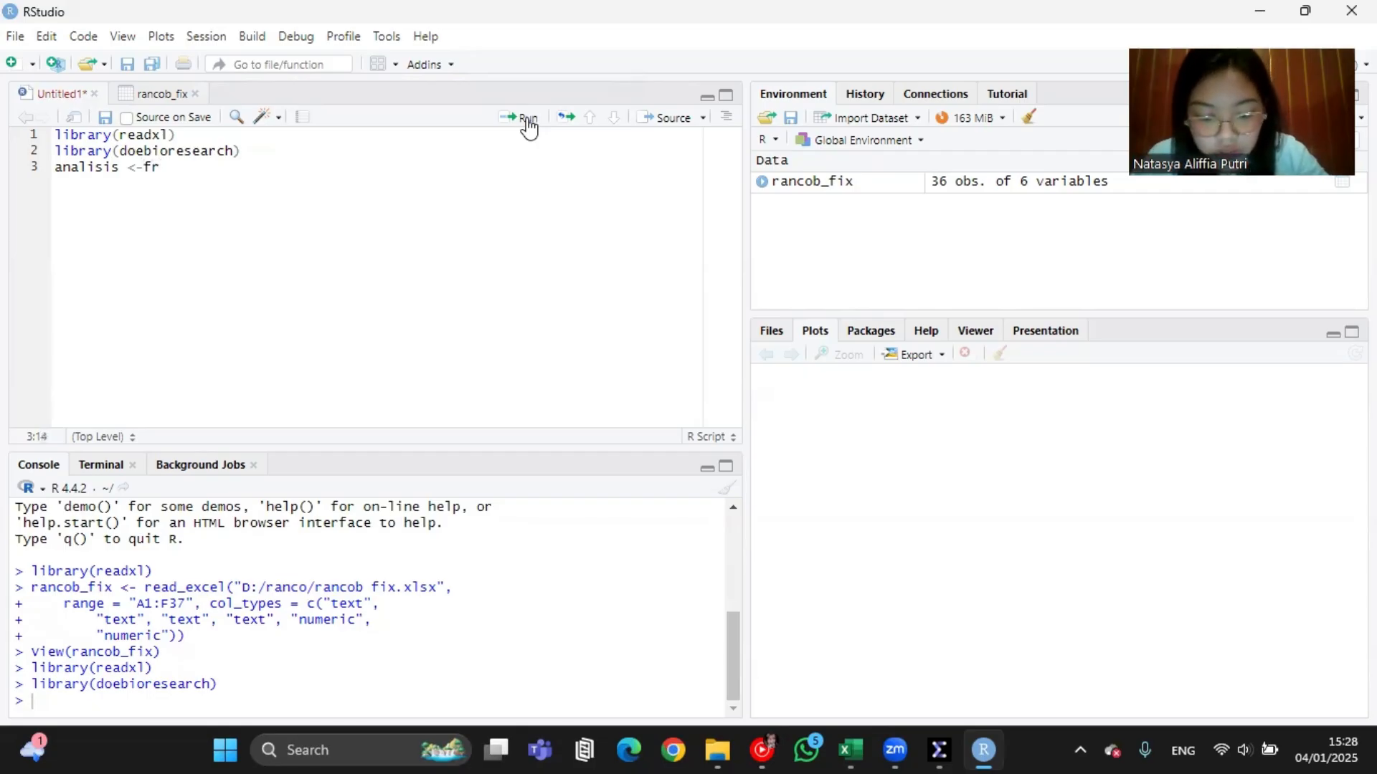
type("bd")
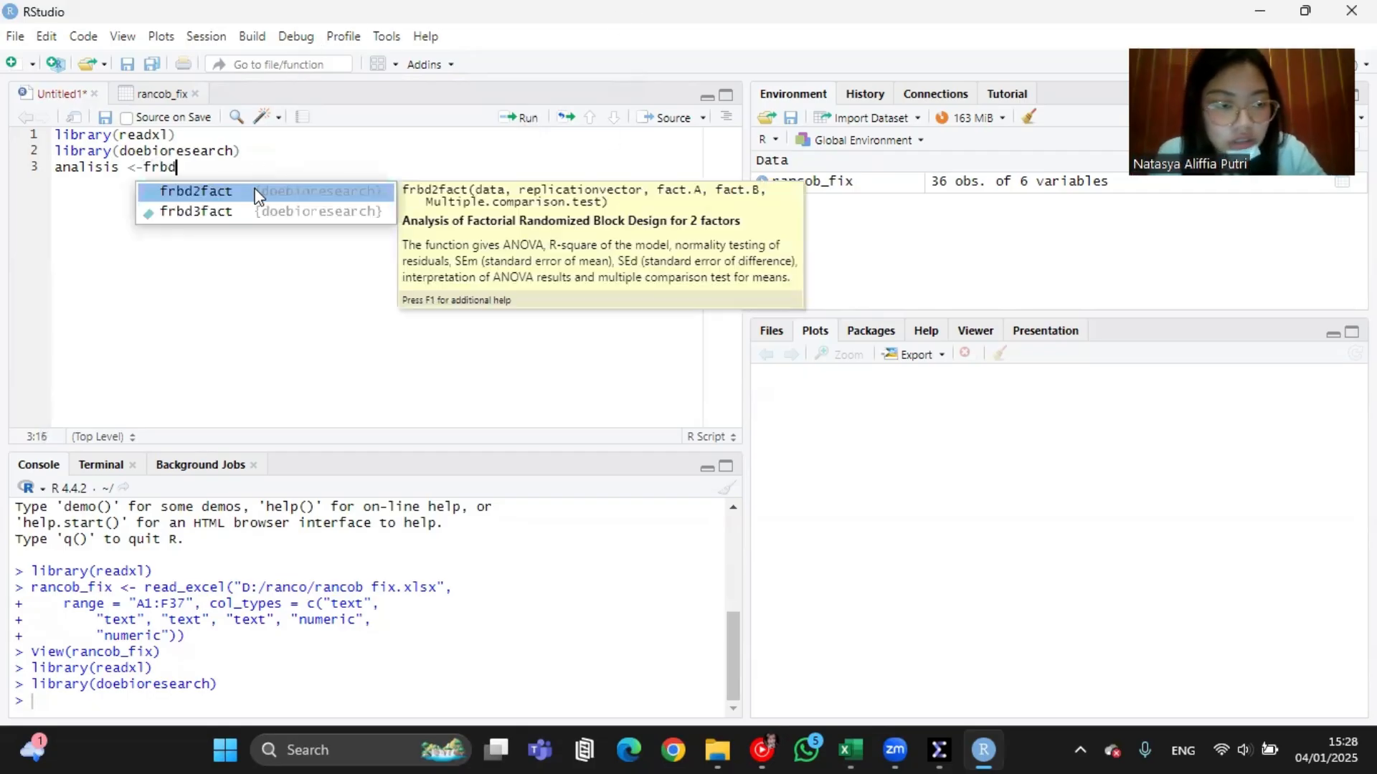
left_click(256, 192)
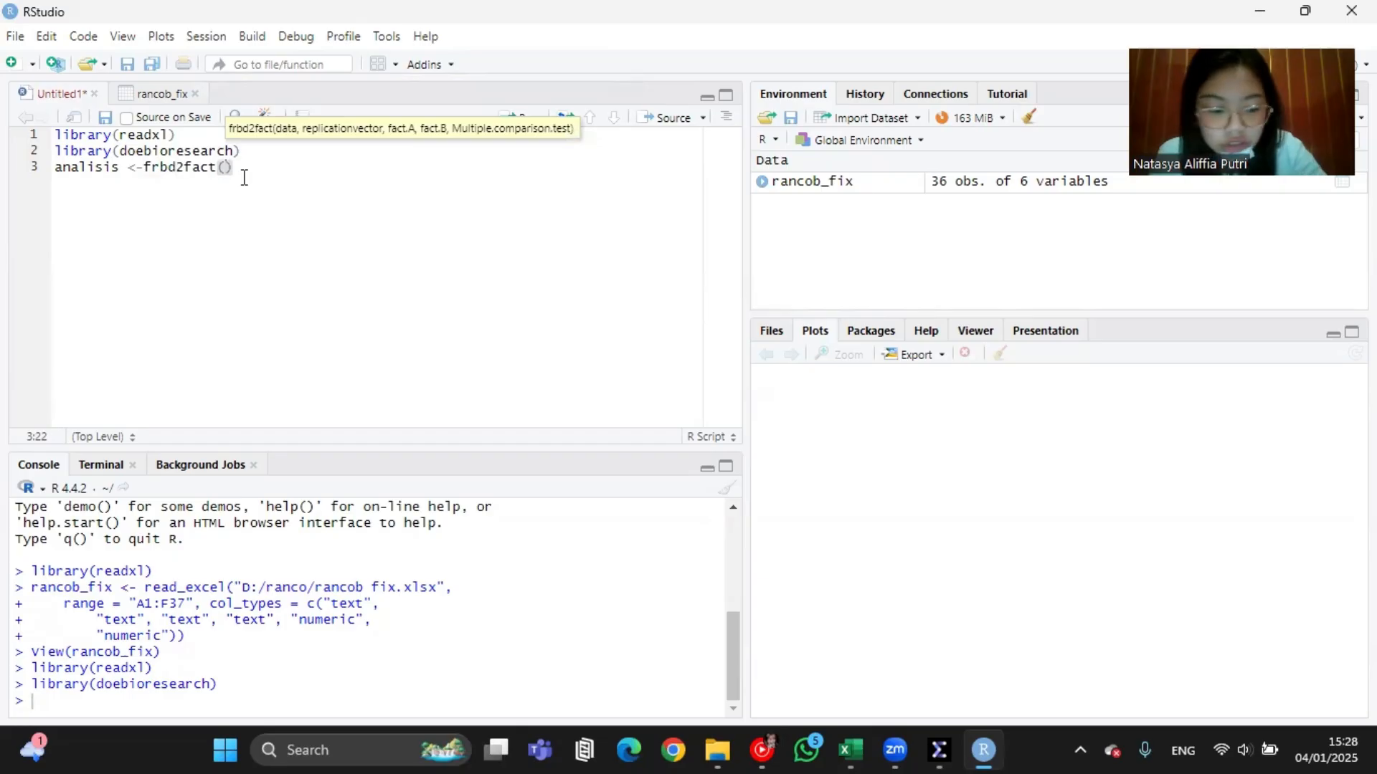
Step: Give the frbd2fact call columns 5 to 6 of the dataset as its data argument, rancob_fix[5:6]
type("rancob")
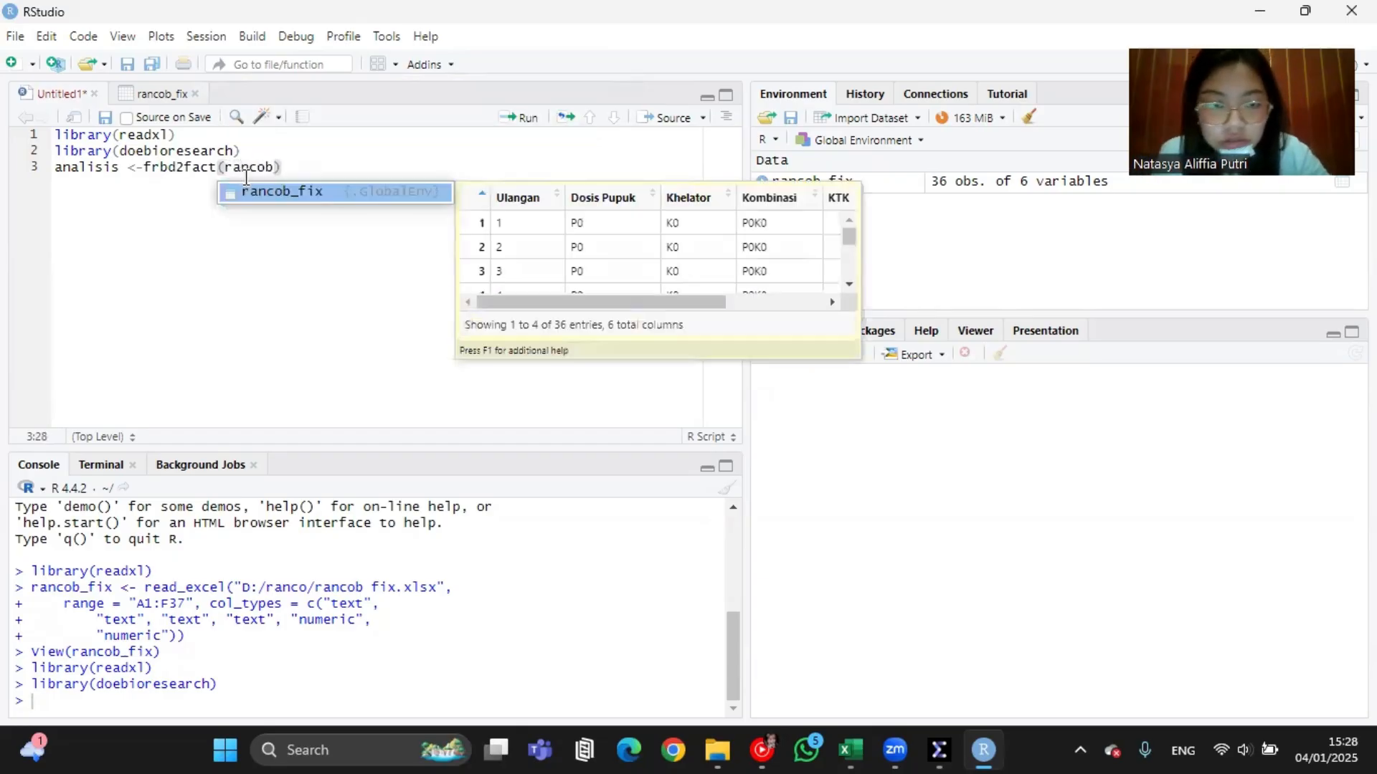
left_click(300, 194)
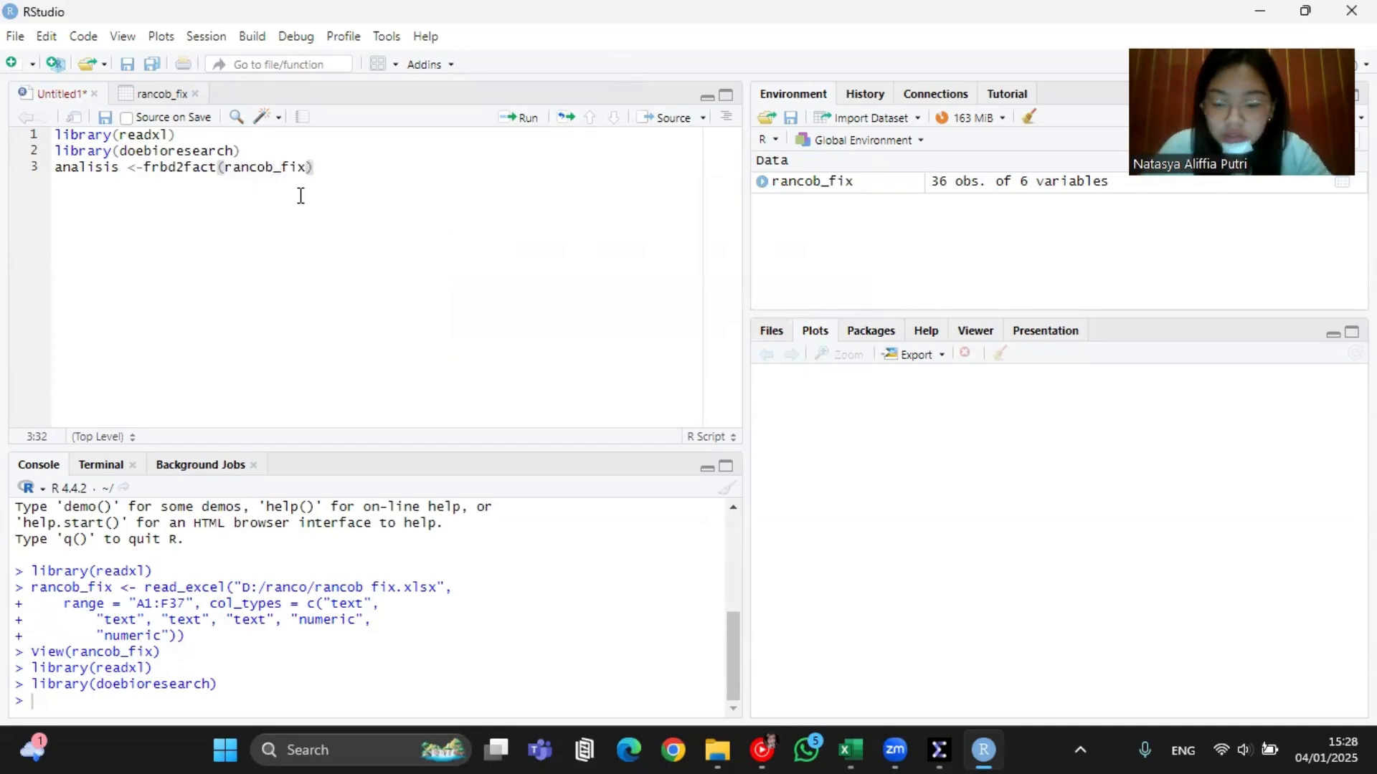
type("[]")
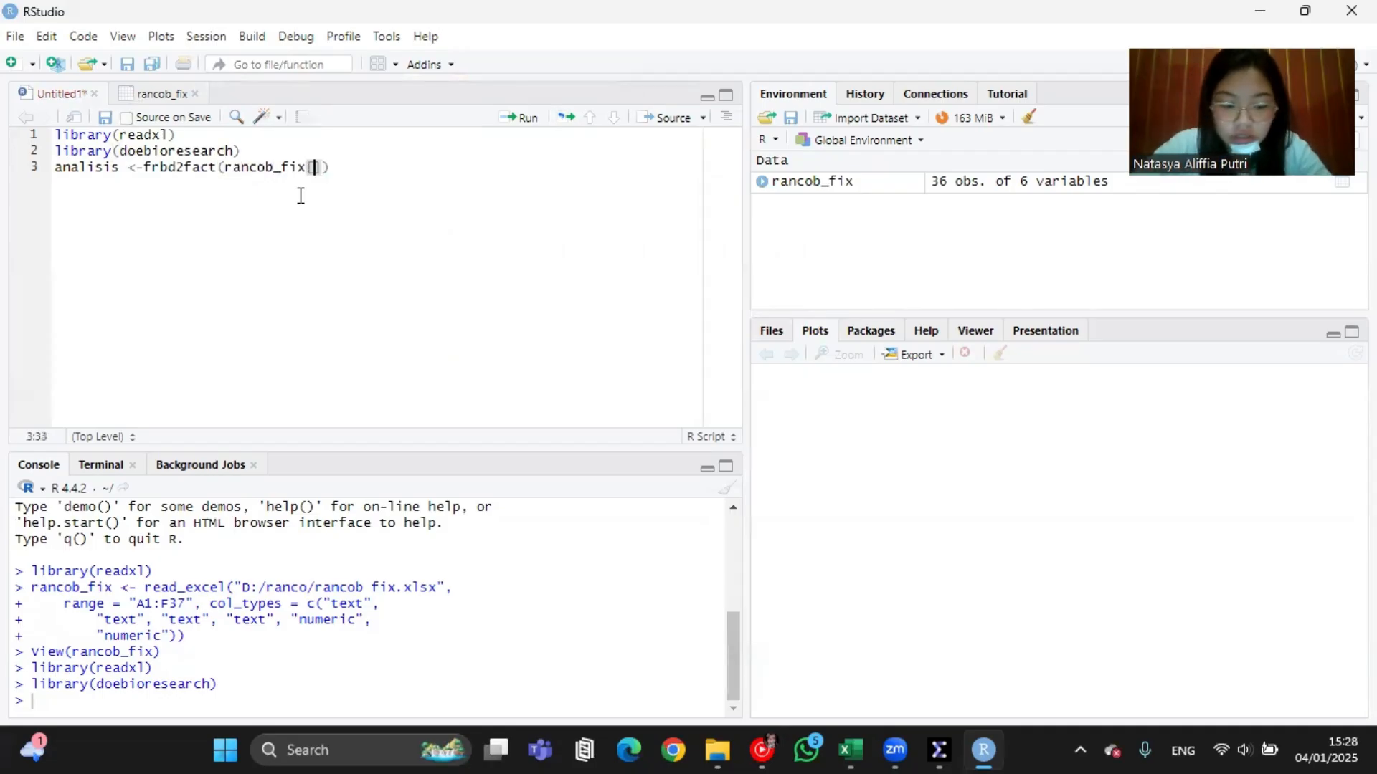
type("5:")
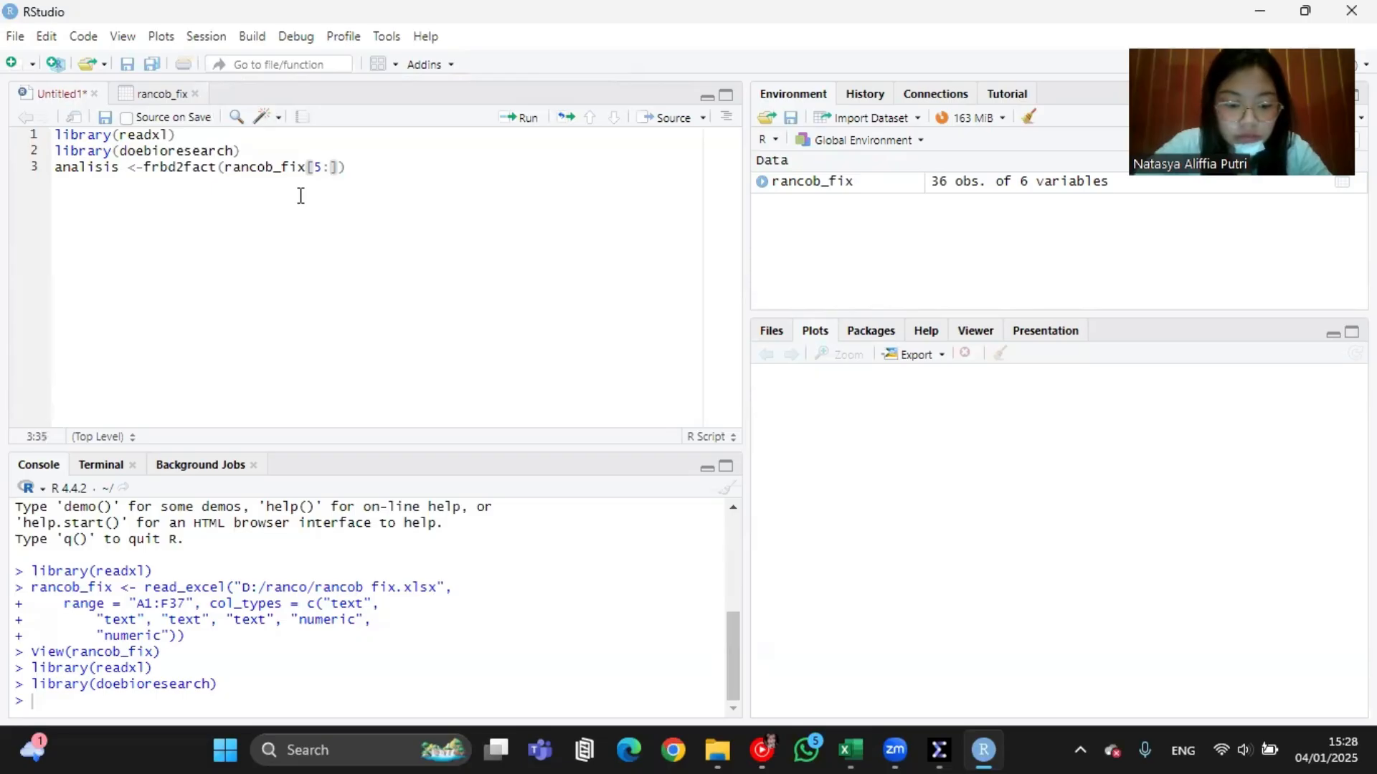
type("6")
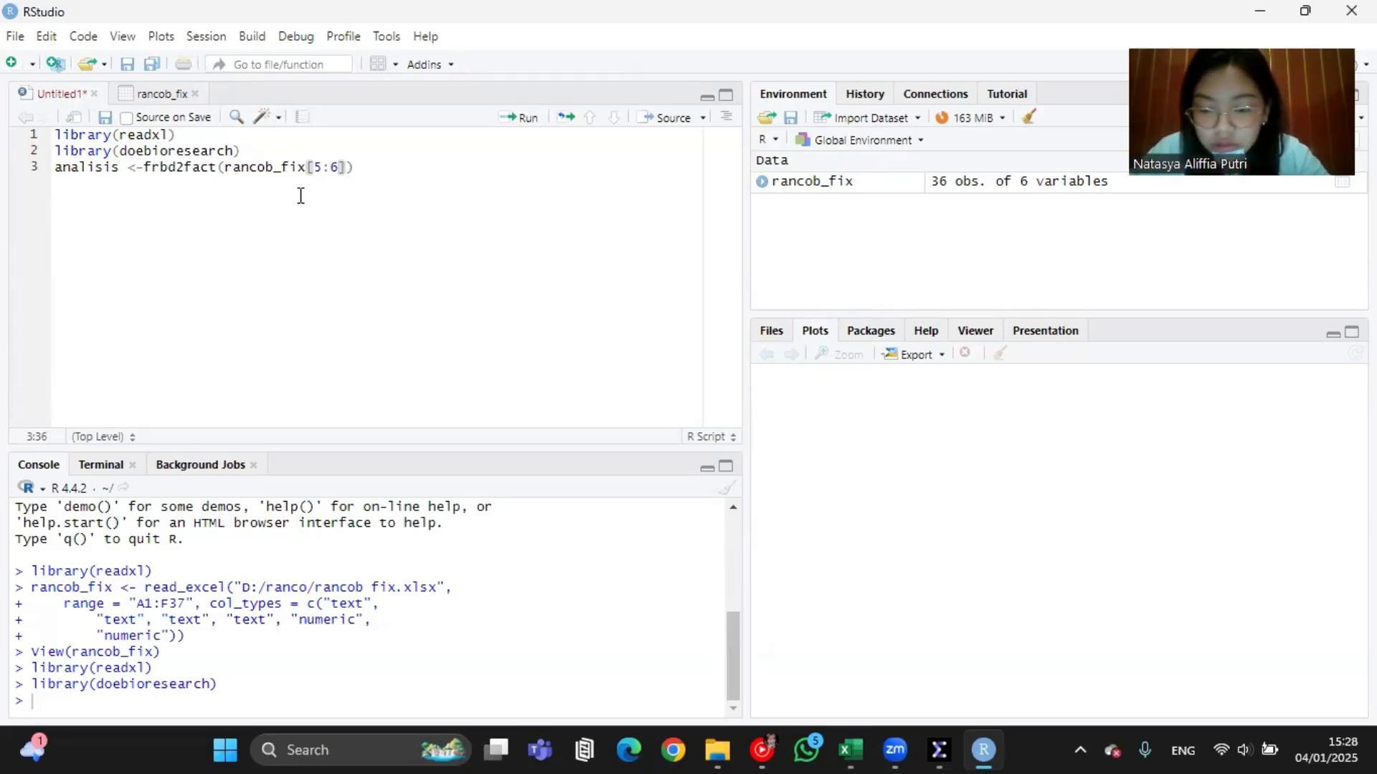
Step: Add rancob_fix$Ulangan as the replication argument of the frbd2fact call
type(",")
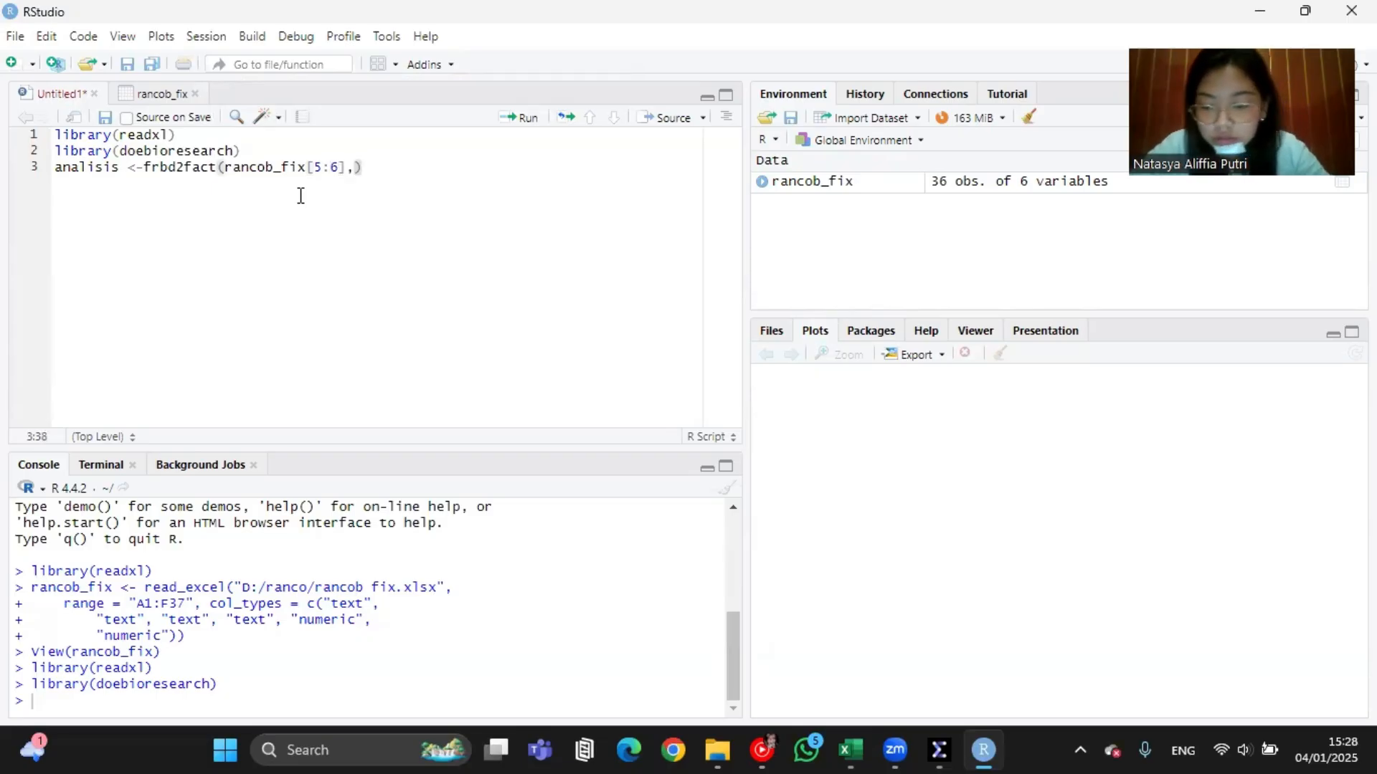
type("rancob")
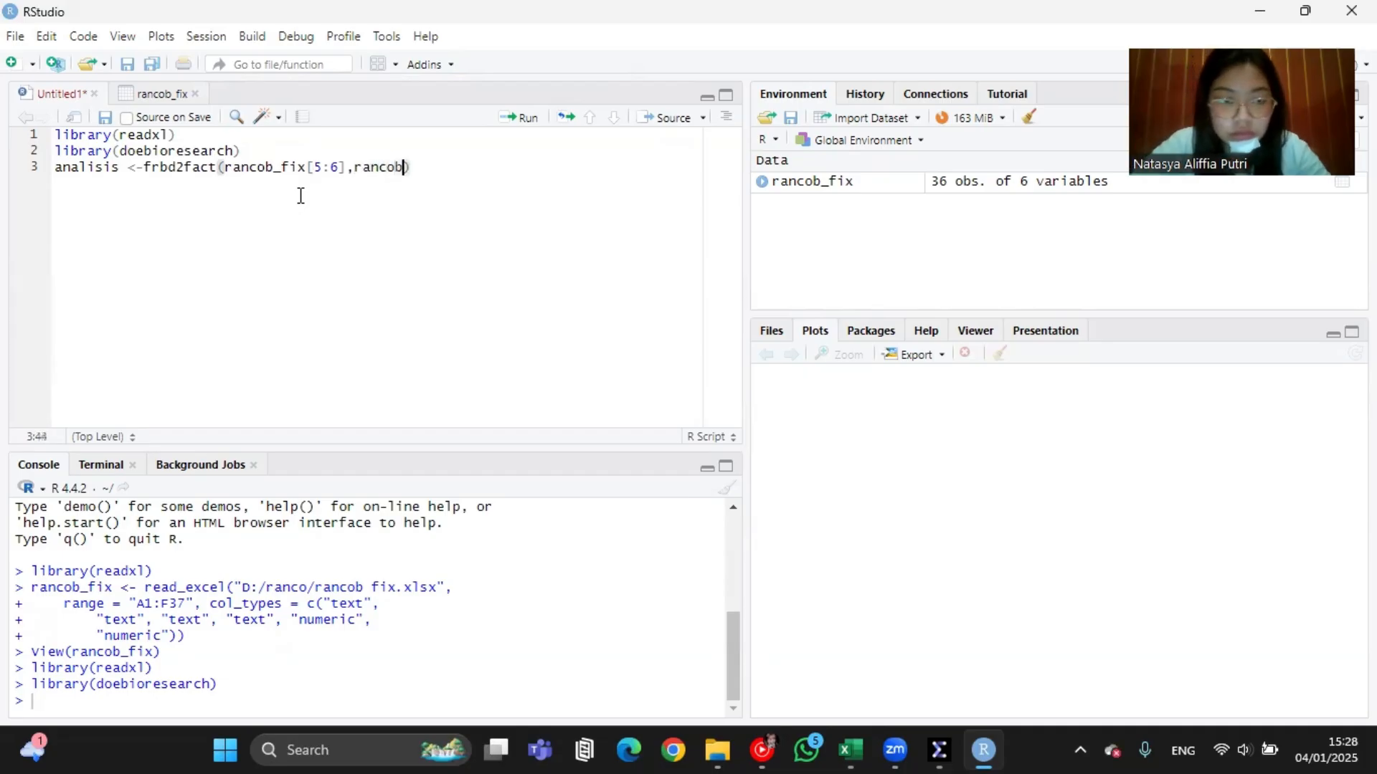
left_click(480, 194)
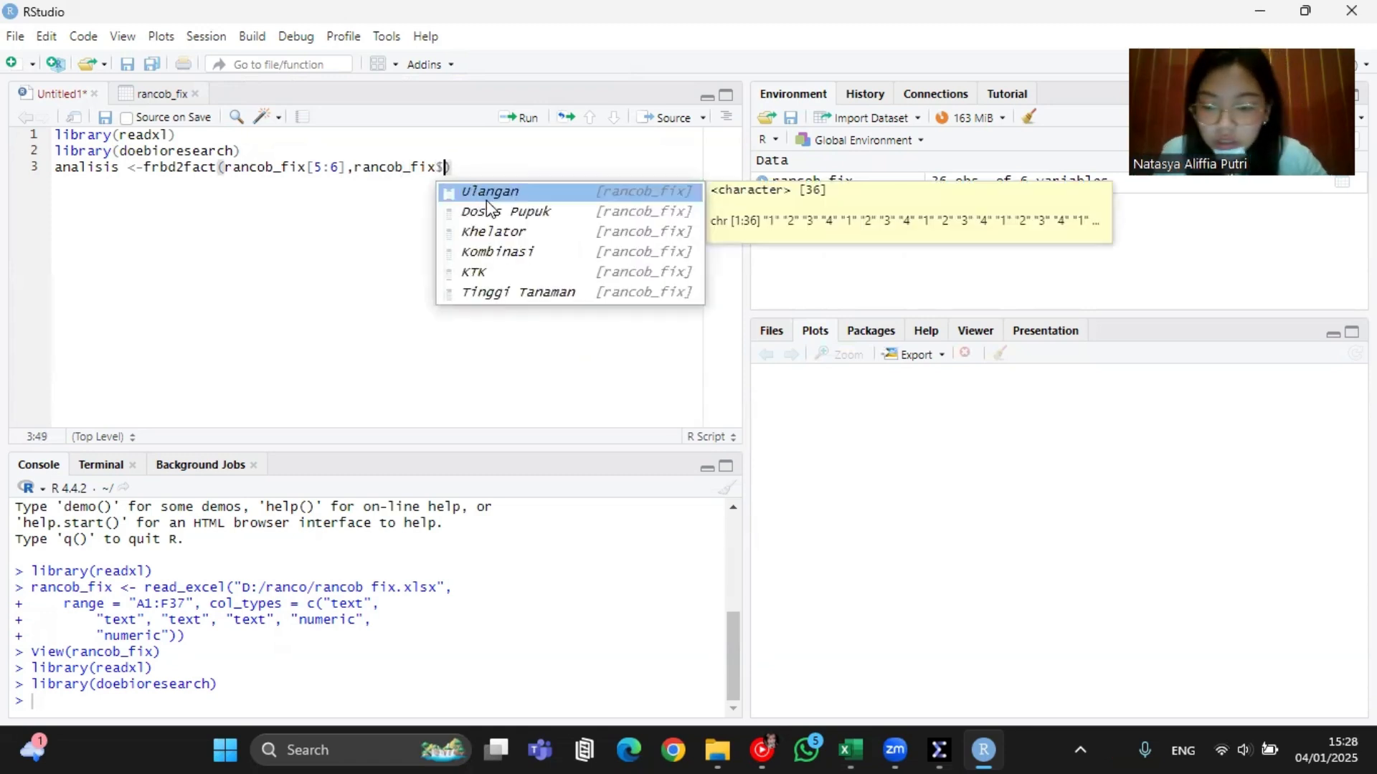
left_click(524, 191)
Step: Add rancob_fix$`Dosis Pupuk` as the first factor argument of the frbd2fact call
type(",ranv")
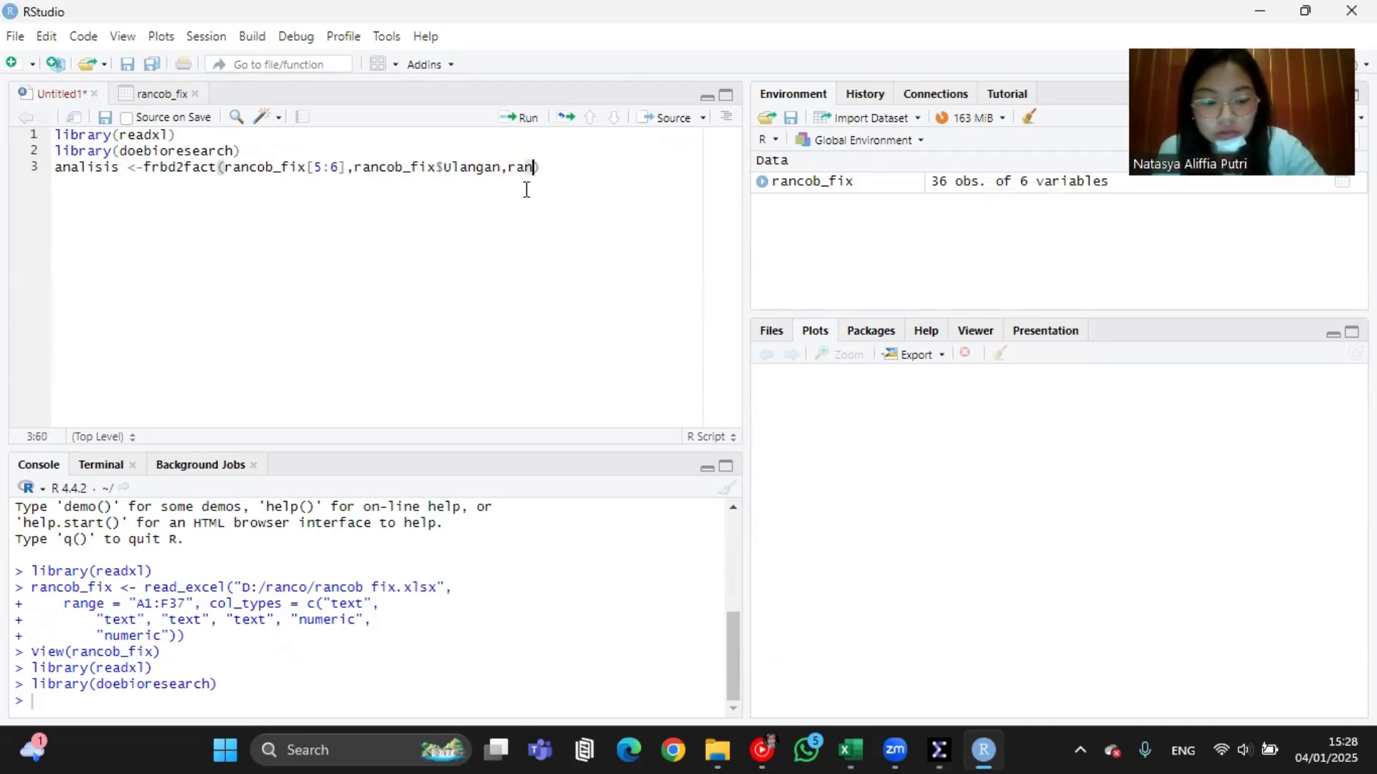
key("BackSpace")
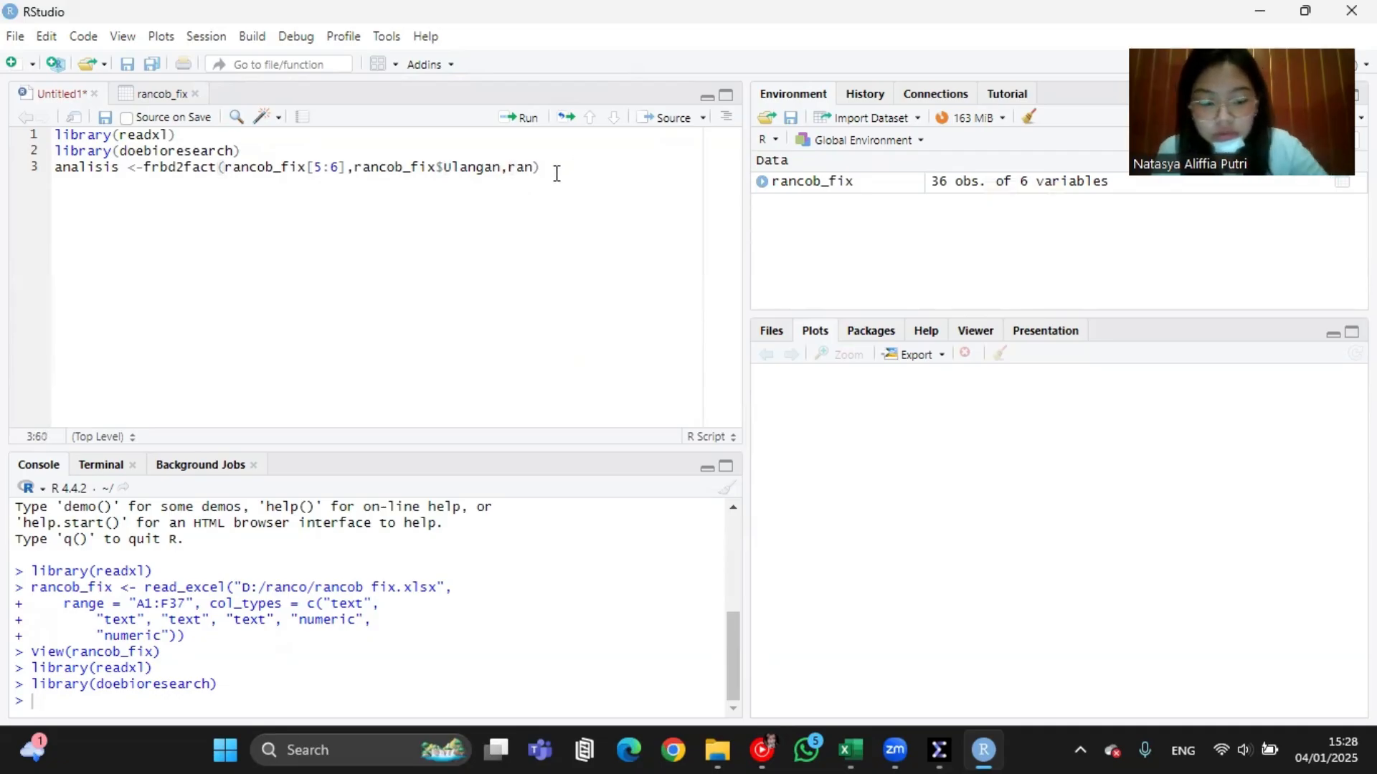
type("c")
left_click(558, 192)
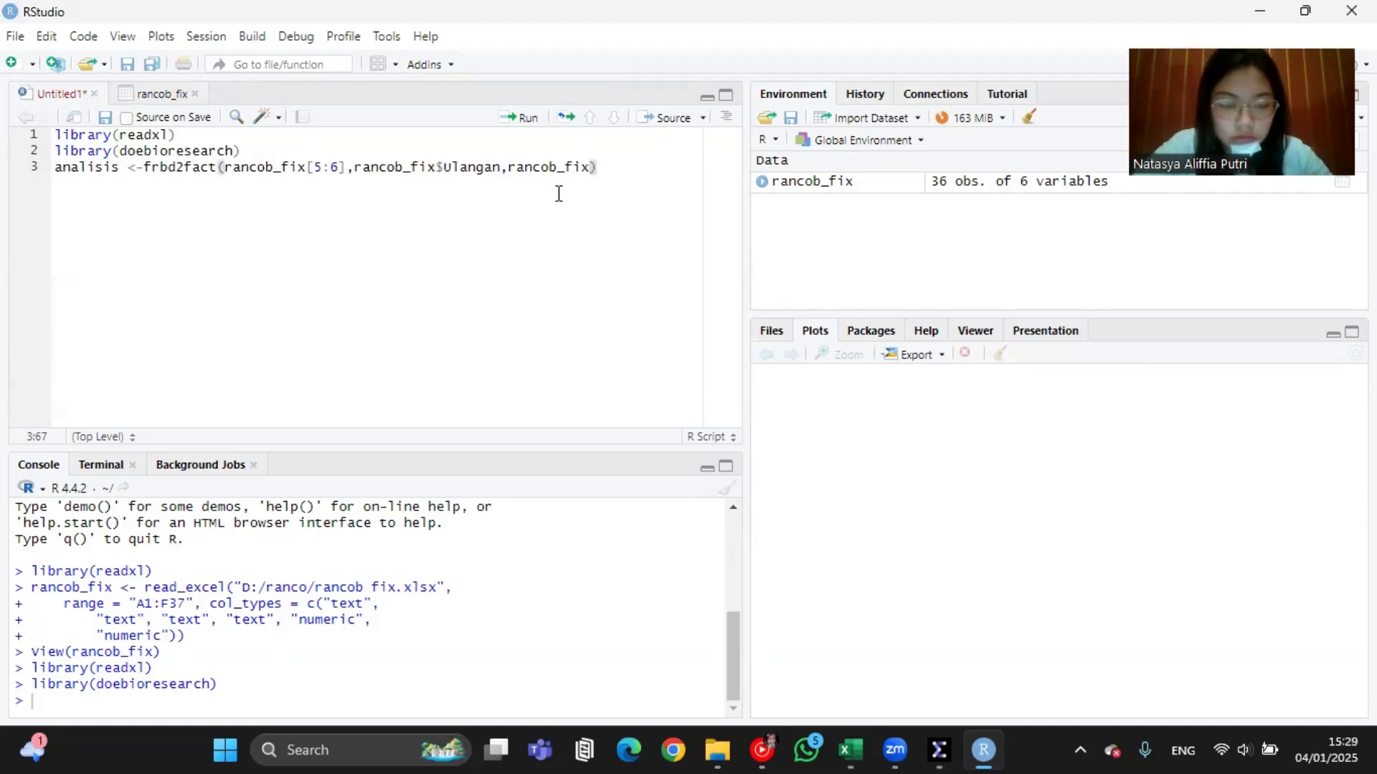
type("$")
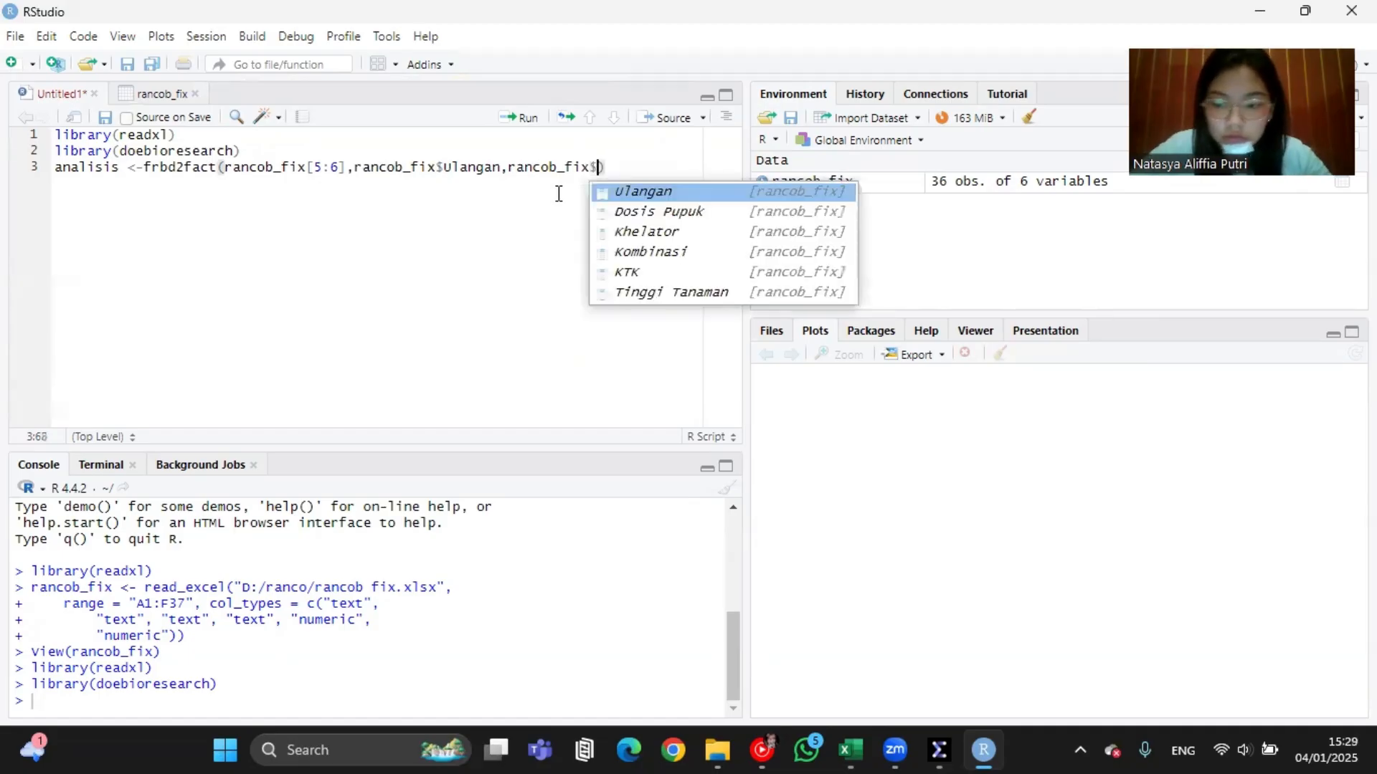
left_click(733, 212)
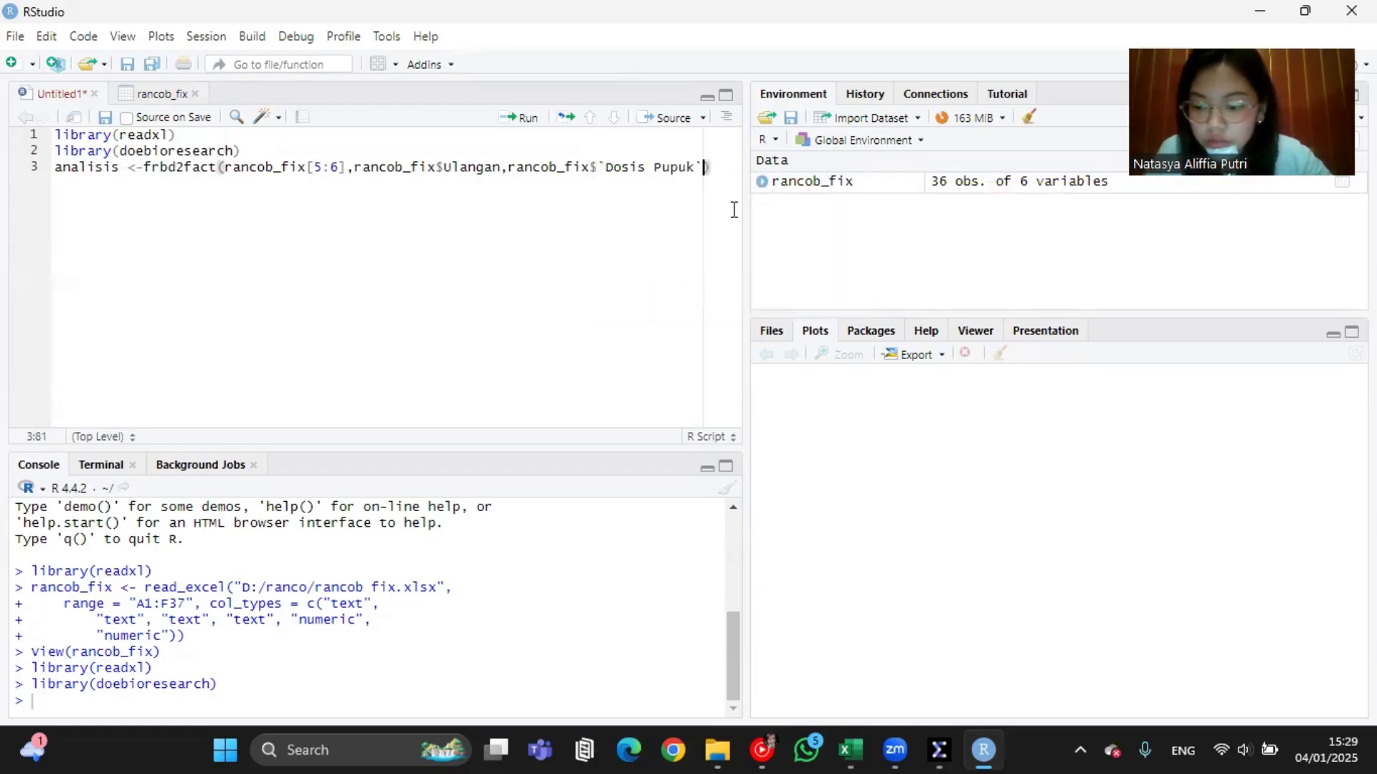
Step: Add rancob_fix$Khelator as the second factor argument of the frbd2fact call, followed by a comma
type(",ranco")
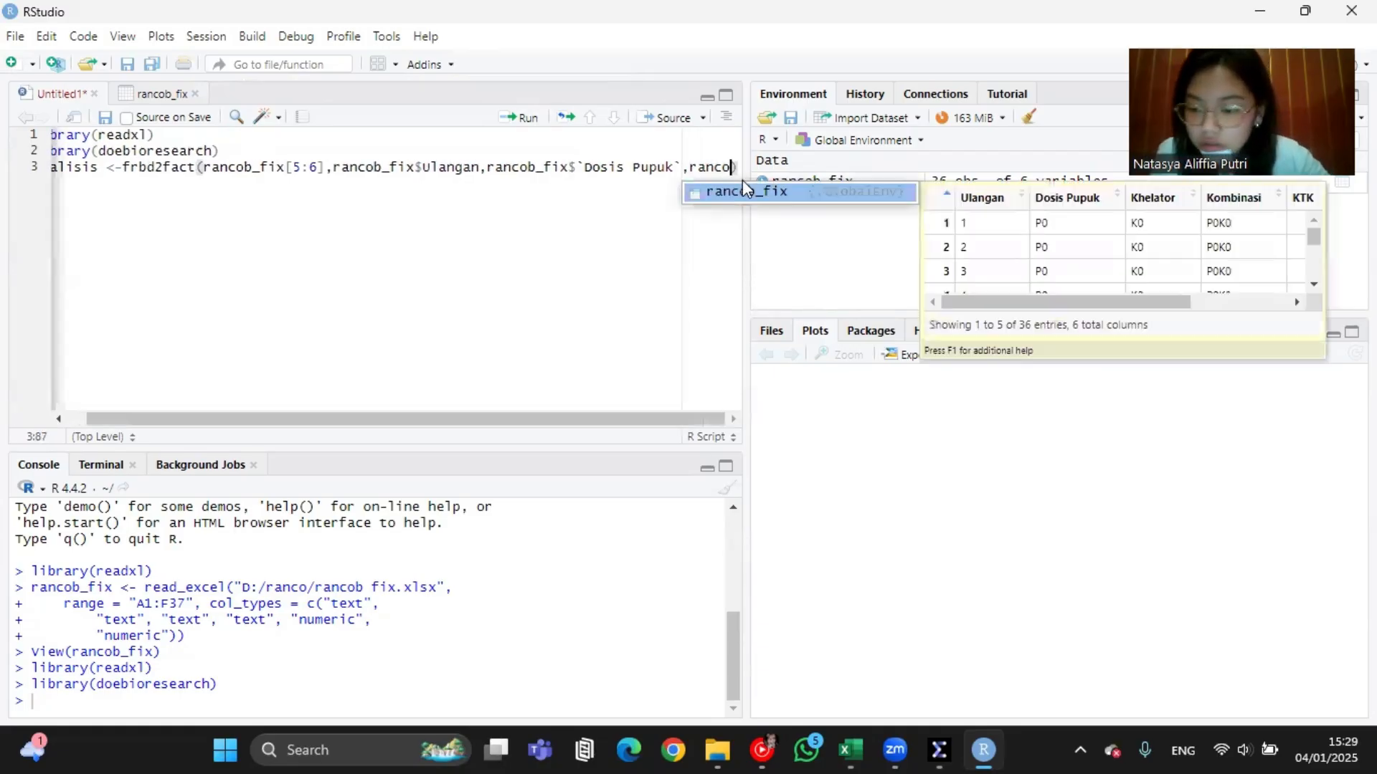
left_click(757, 195)
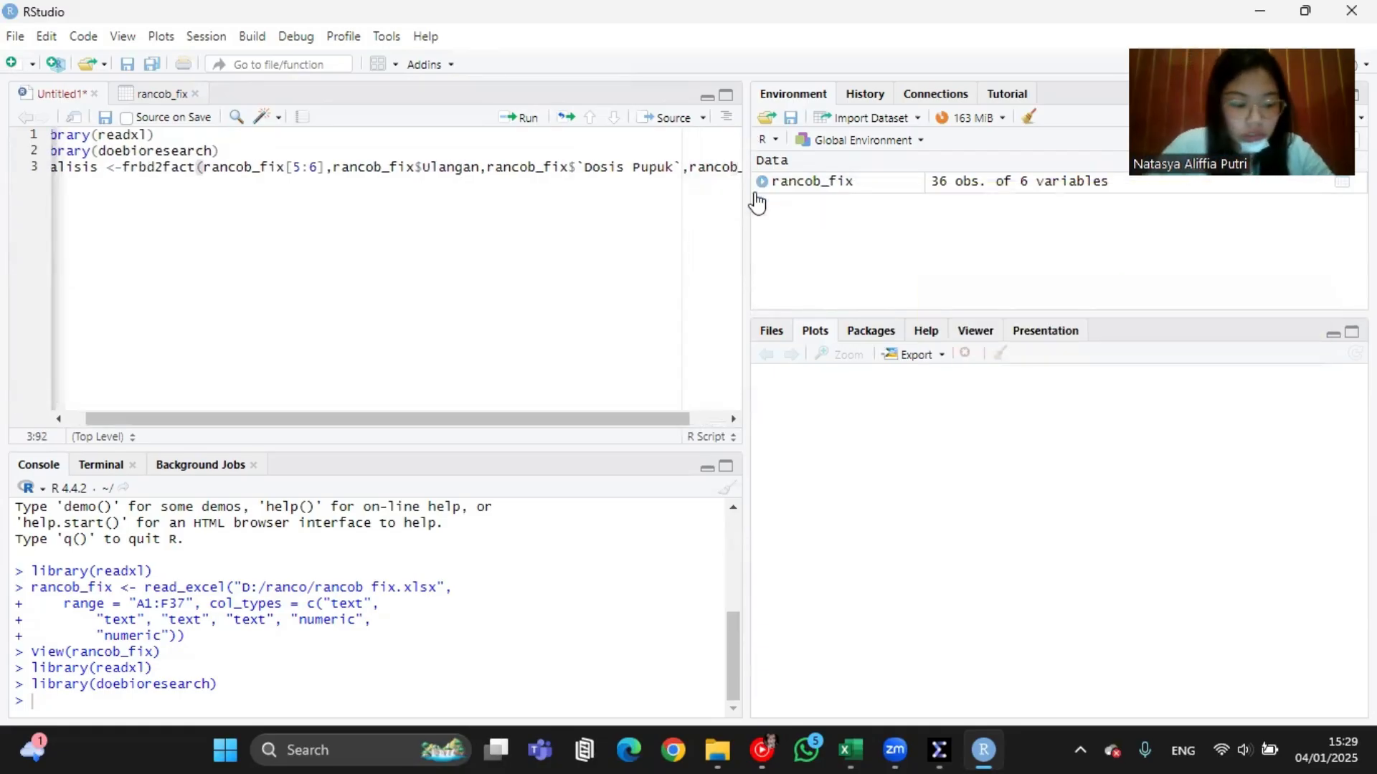
type("$kh")
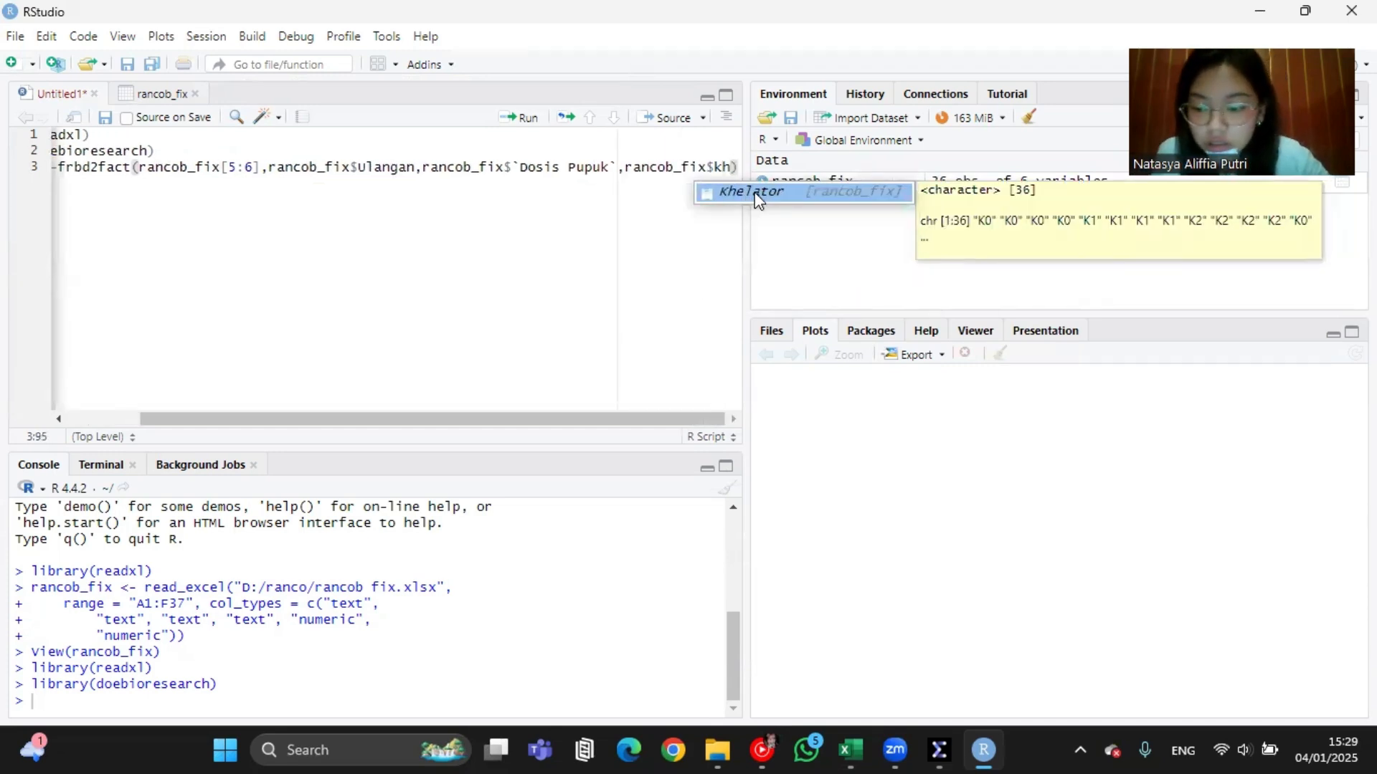
left_click(756, 196)
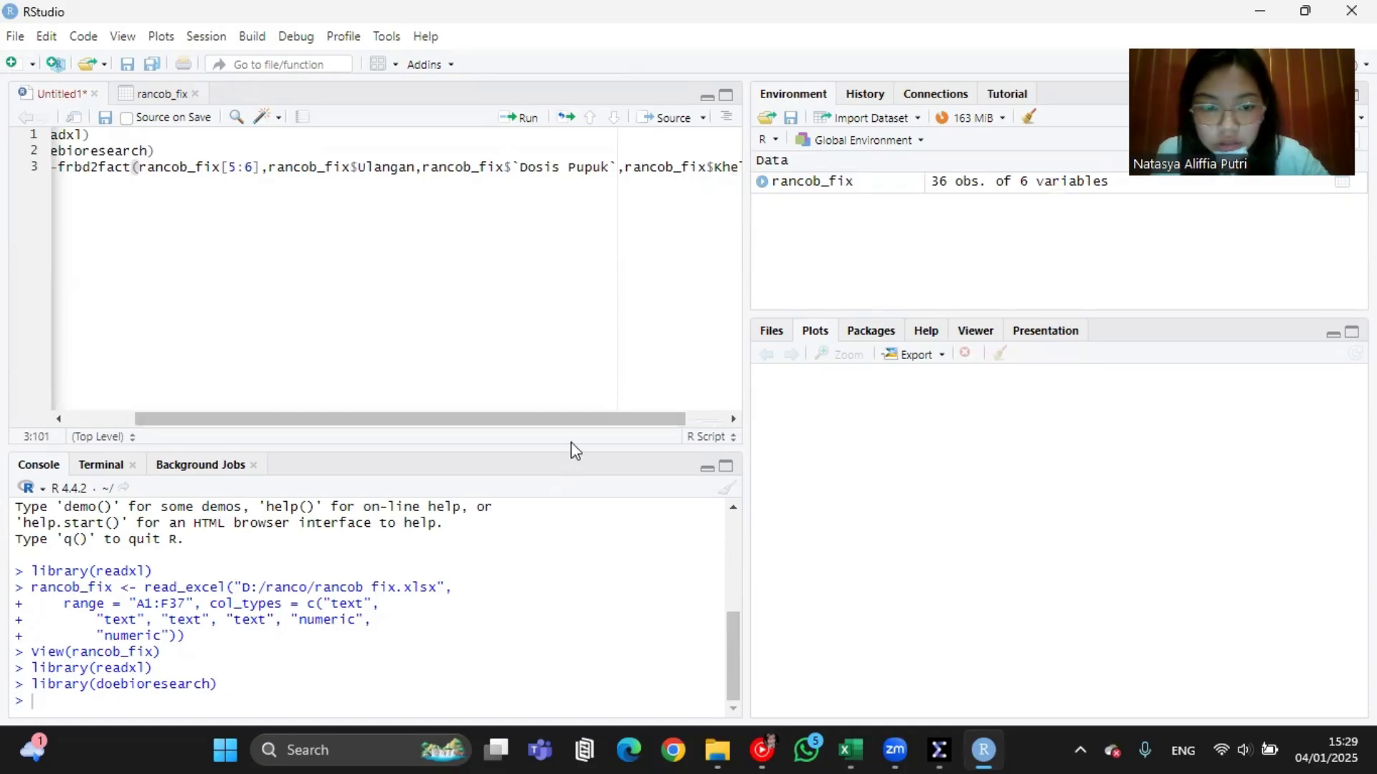
left_click_drag(629, 421, 801, 215)
type(",")
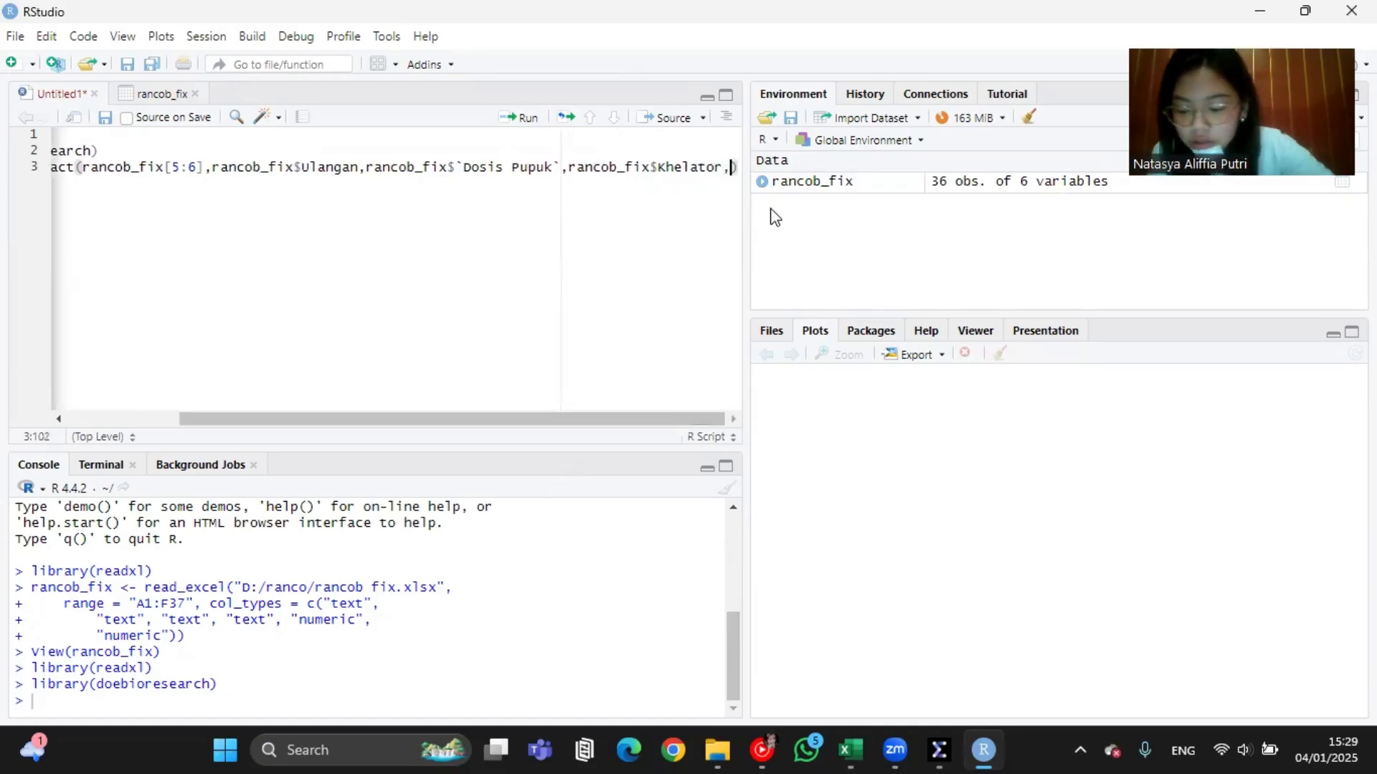
Step: Complete the frbd2fact call with 1 as its final argument after rancob_fix$Khelator and run the line
left_click(731, 153)
left_click(732, 164)
left_click(732, 185)
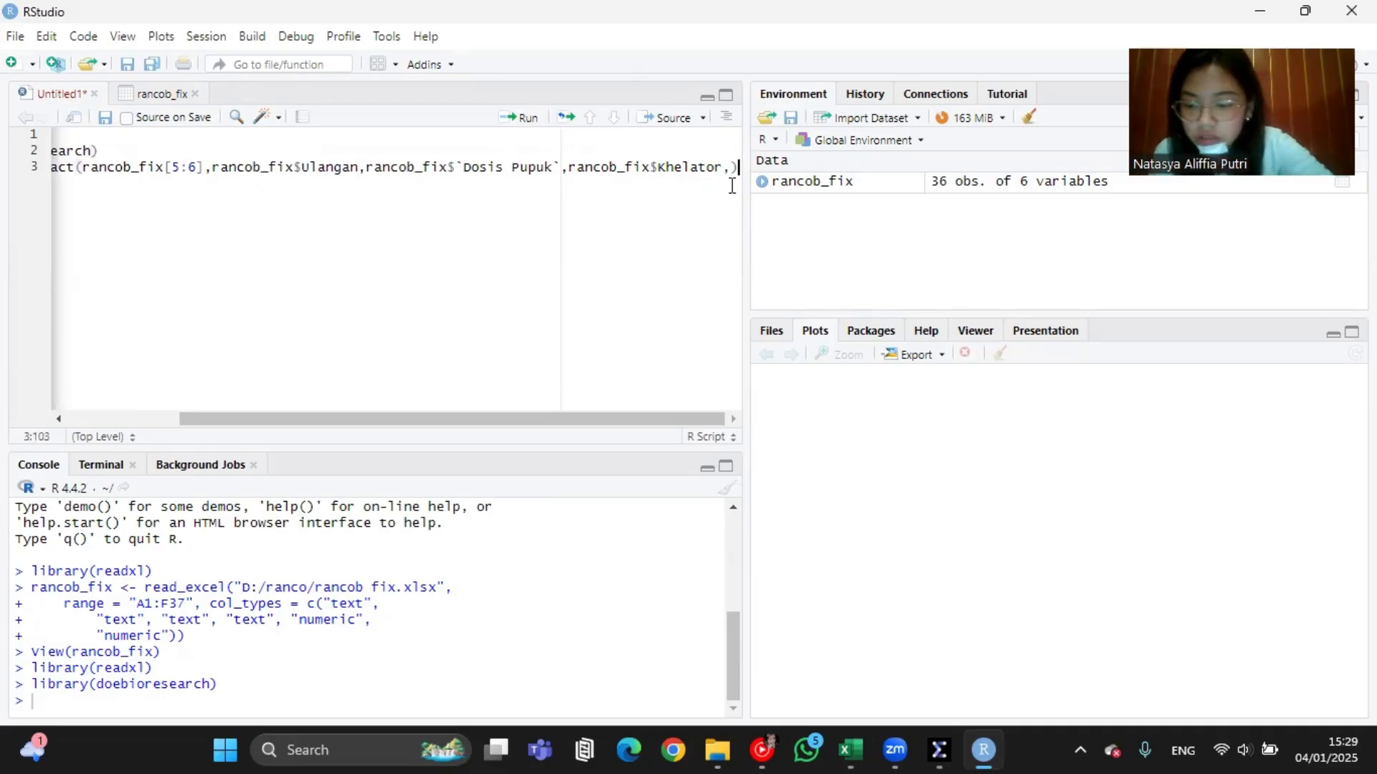
key("Left")
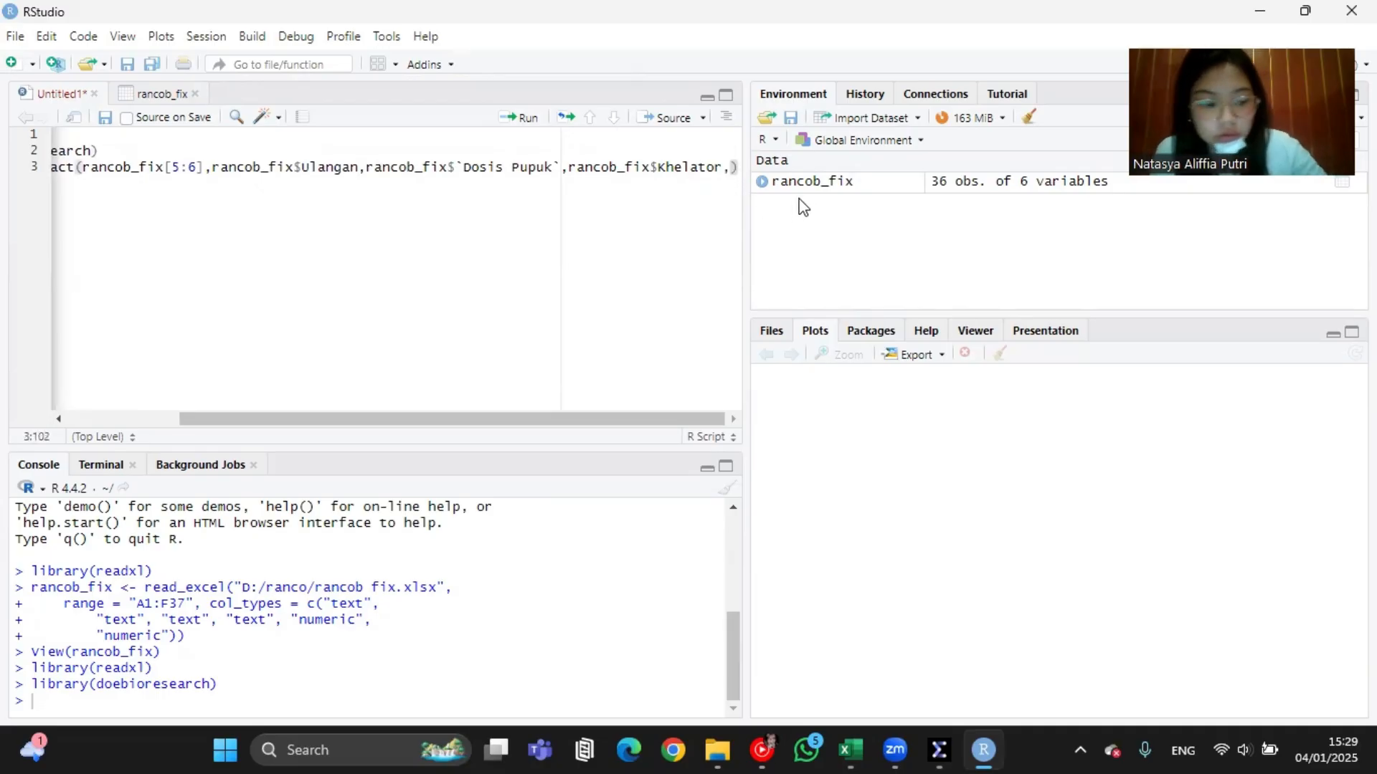
type("1")
key("Num_Lock")
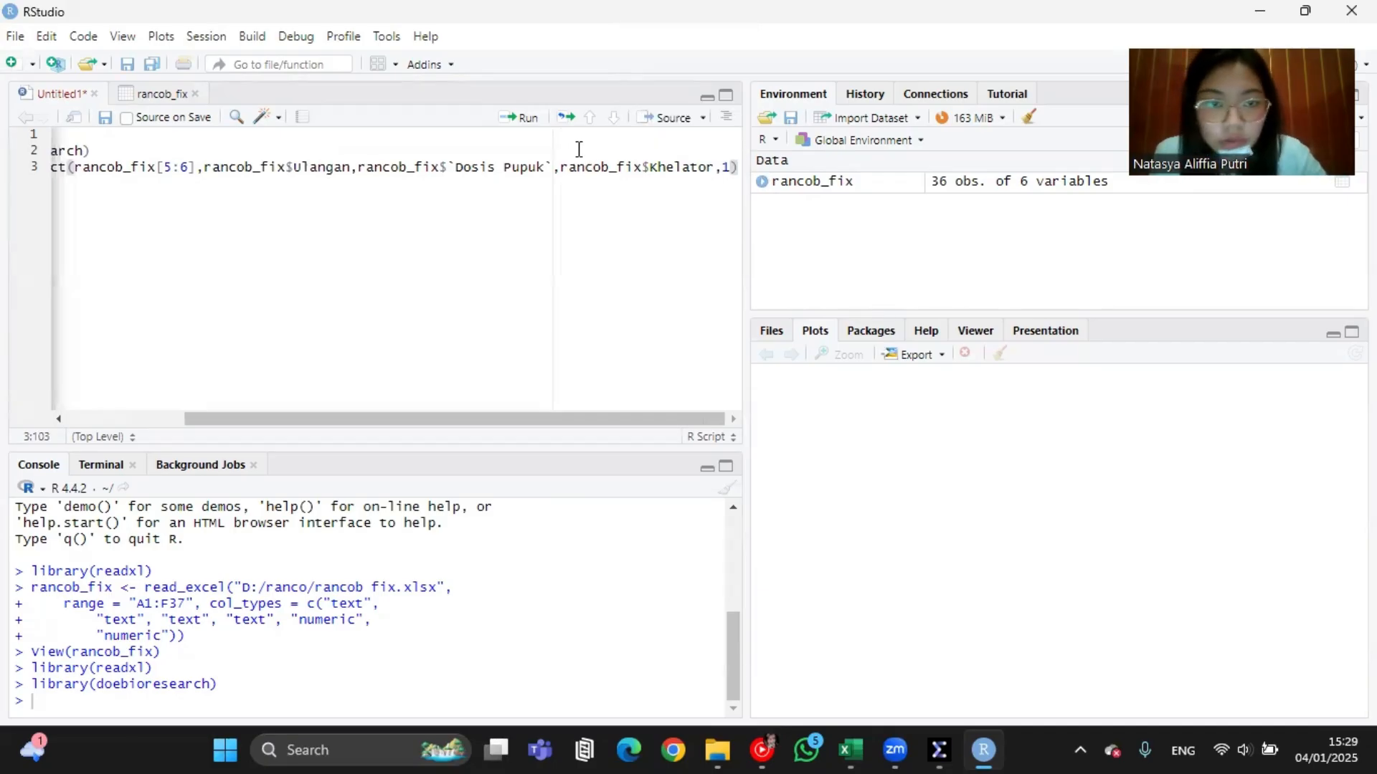
left_click(512, 119)
Step: Add print(analisis) on line 4 of the script and run it
left_click_drag(283, 421, 92, 420)
type("print")
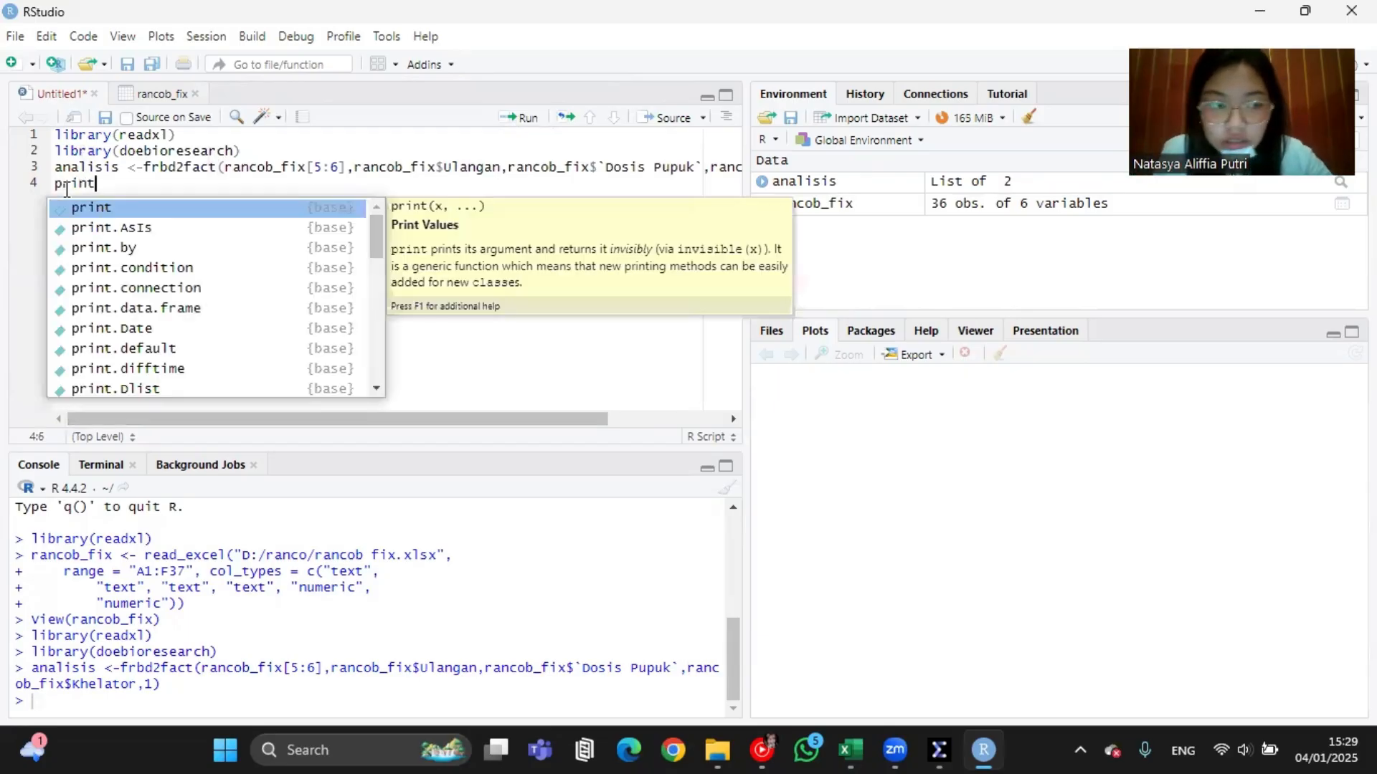
left_click(121, 212)
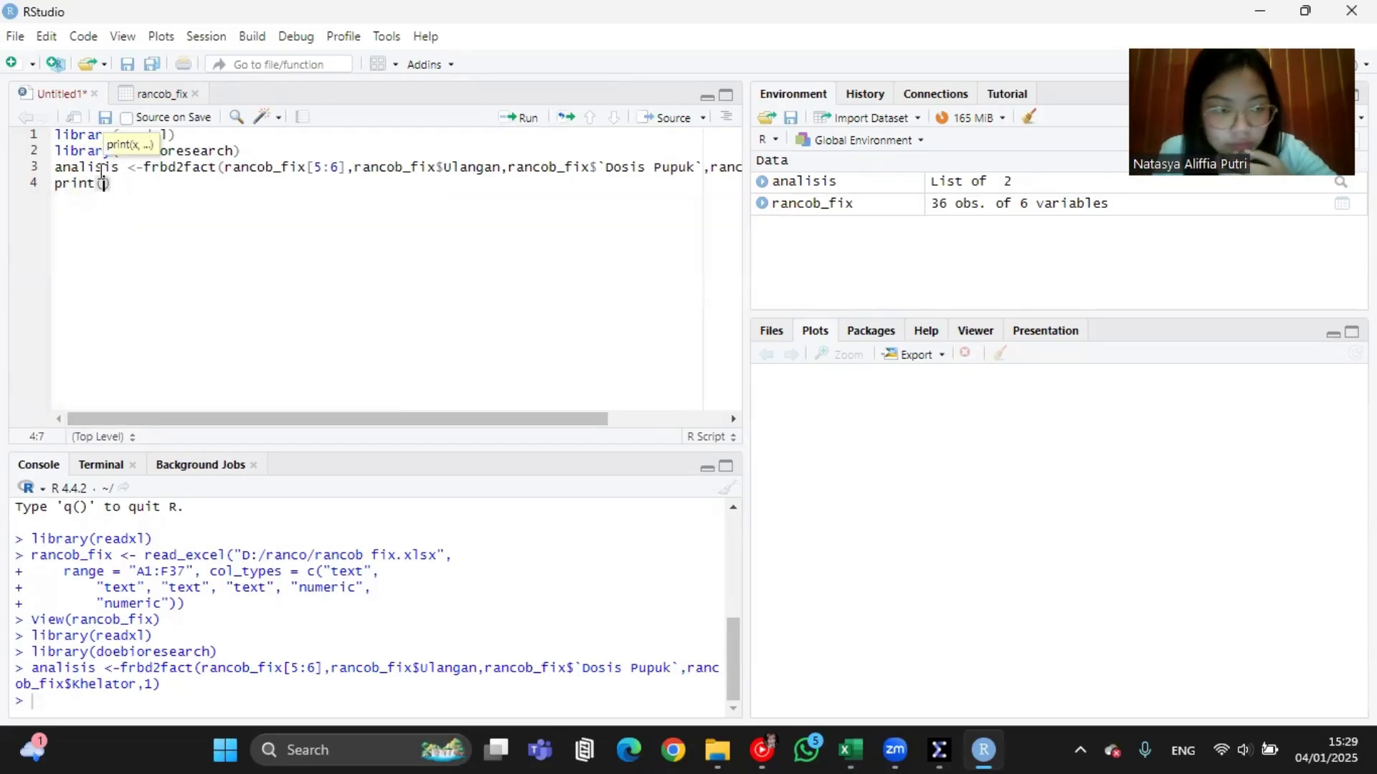
type("anali")
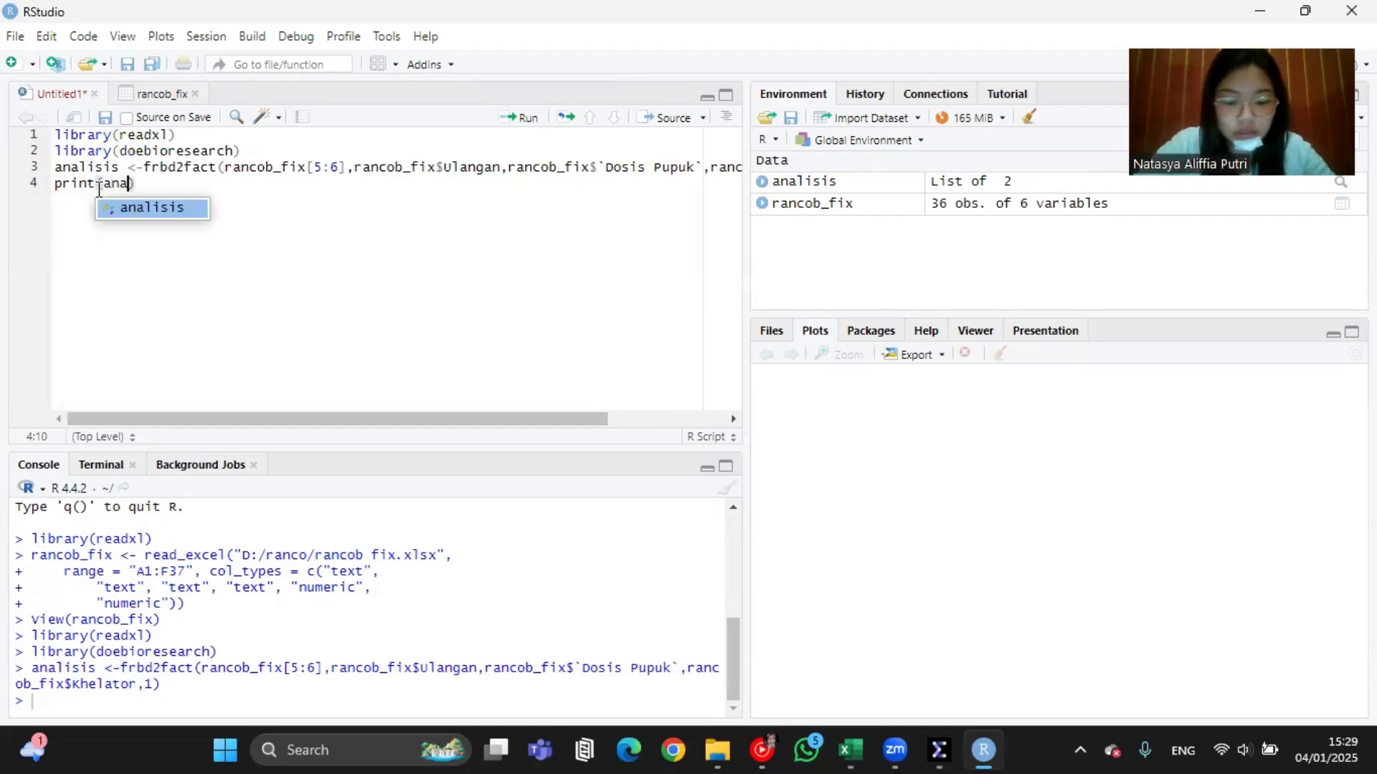
left_click(139, 212)
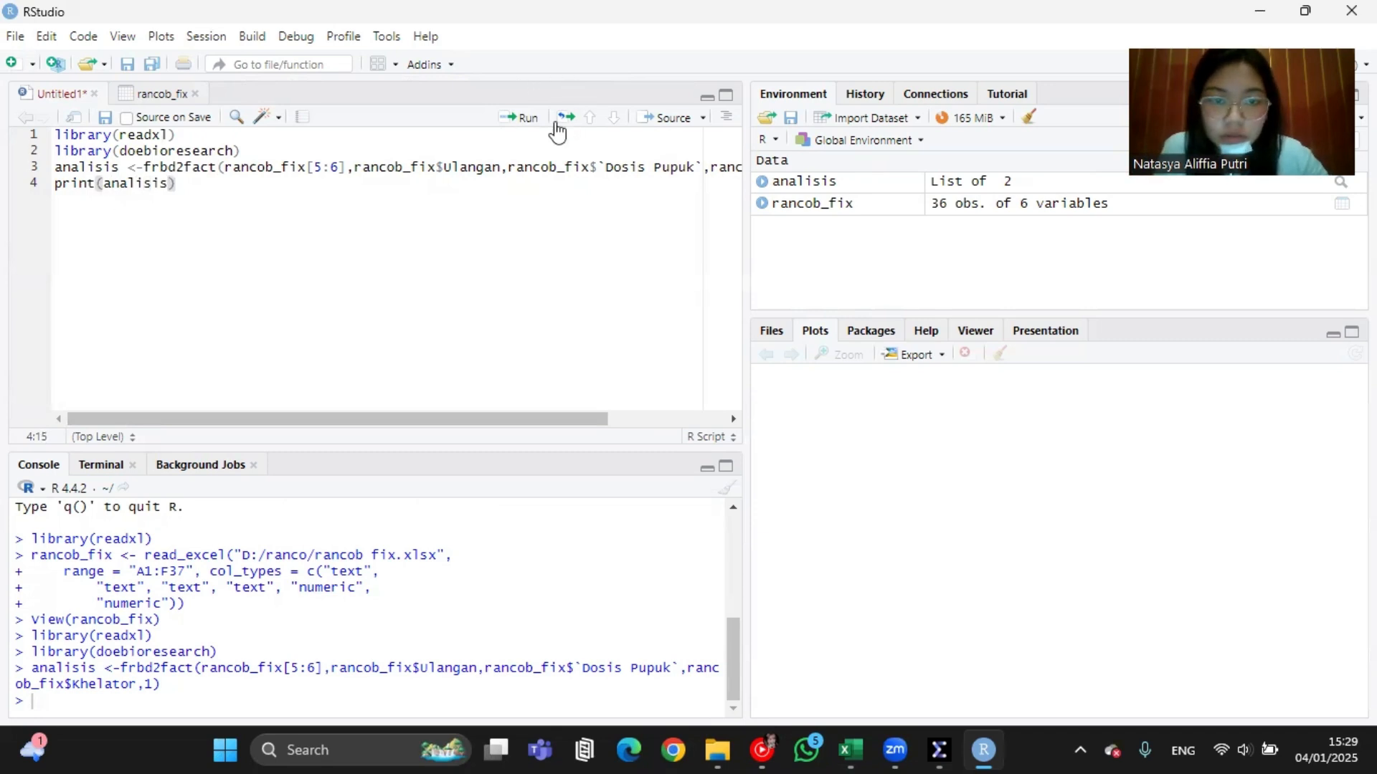
left_click(522, 131)
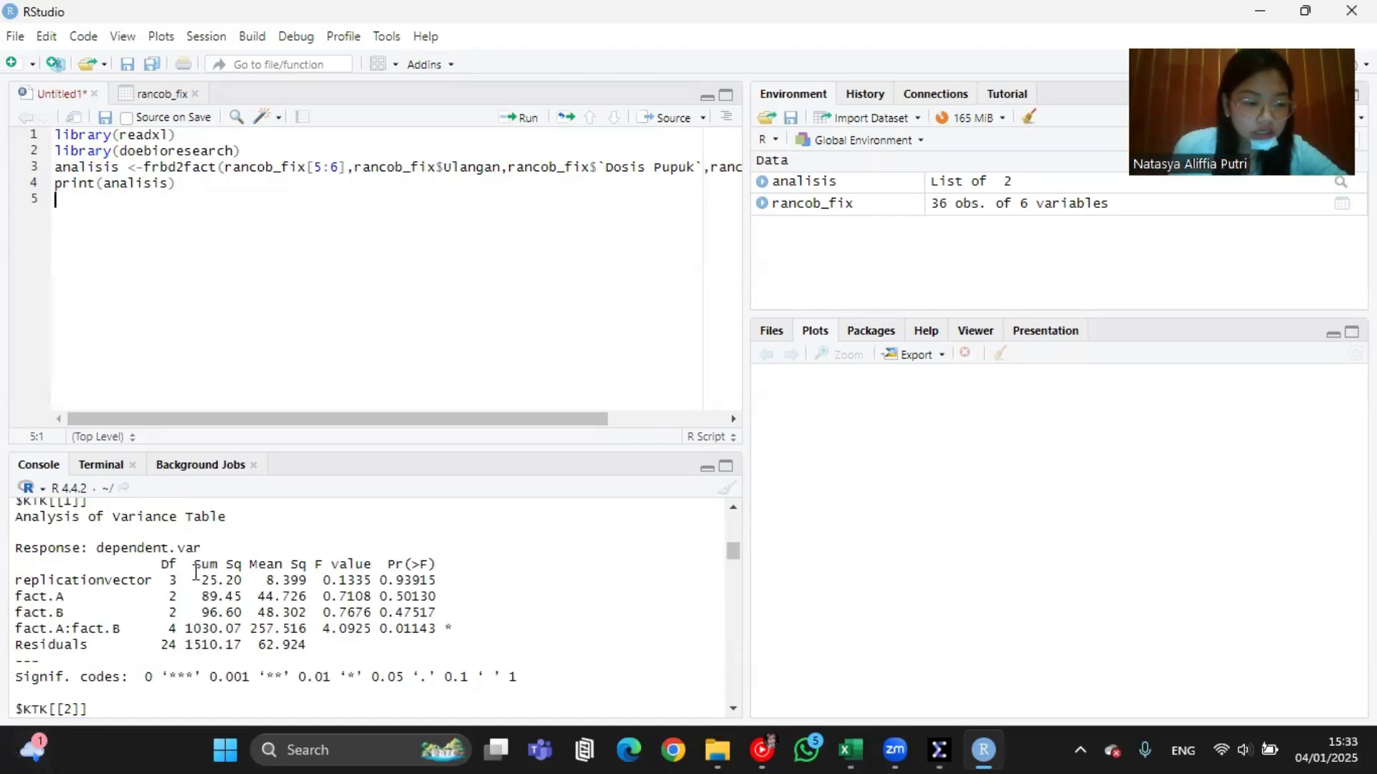
Step: Examine the printed analysis of variance tables and the mean comparison groups for KTK and Tinggi Tanaman
scroll(196, 573, "up", 2)
scroll(214, 570, "down", 2)
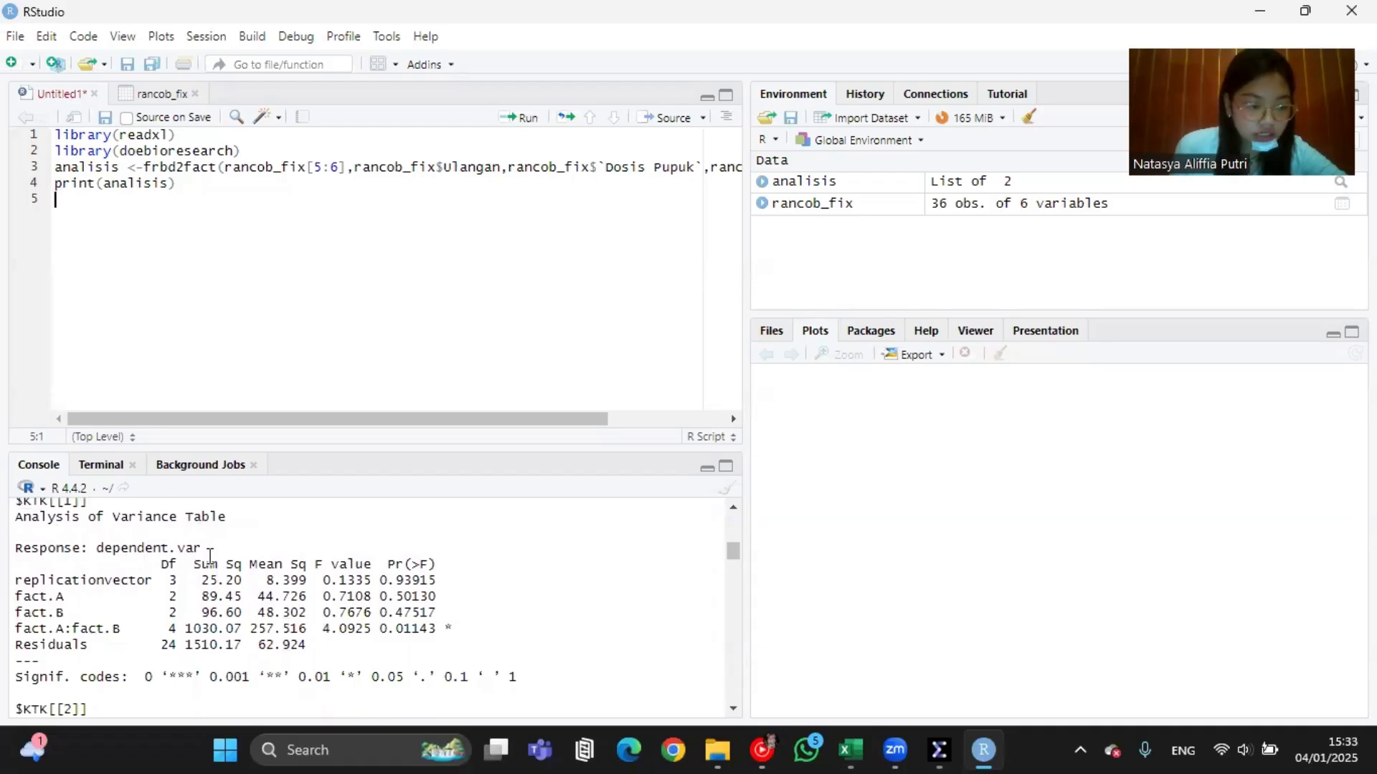
scroll(215, 560, "down", 2)
scroll(403, 574, "up", 2)
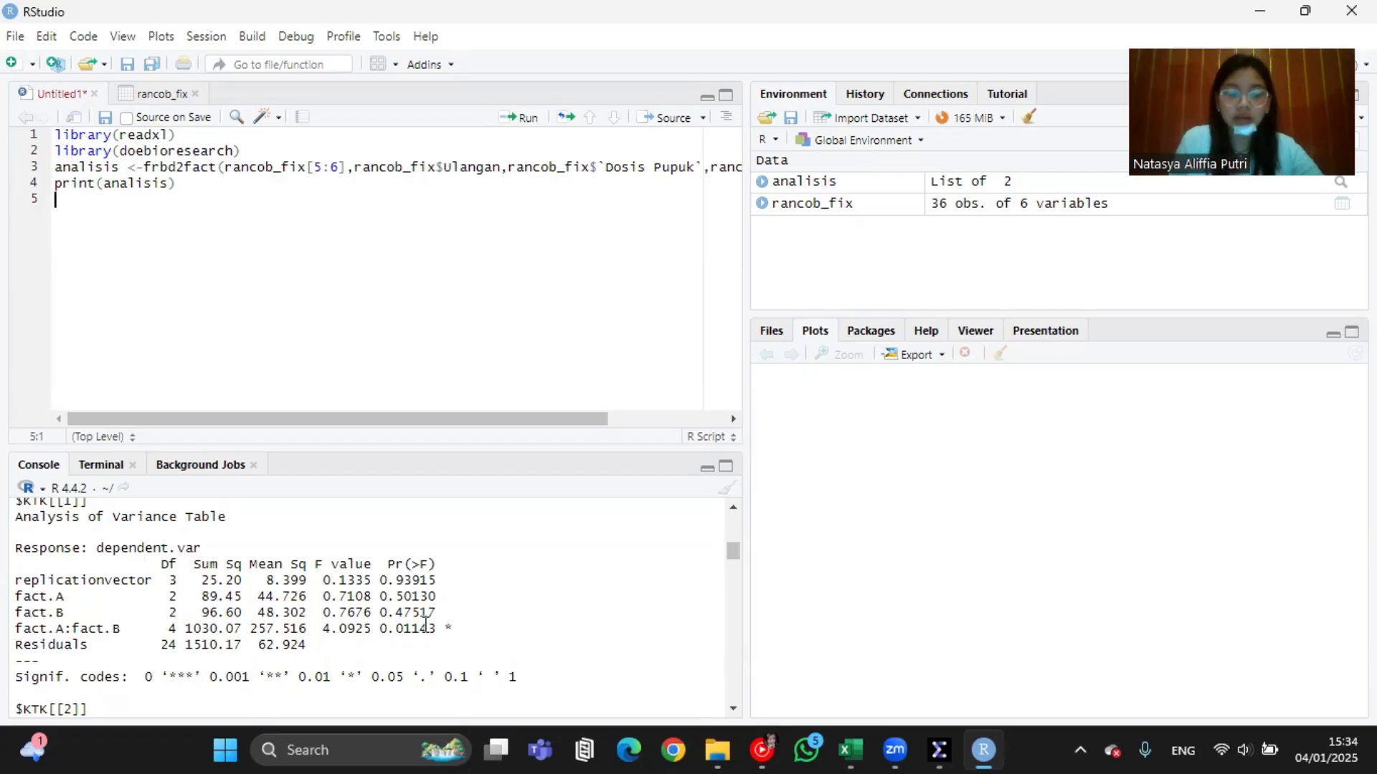
scroll(454, 605, "down", 10)
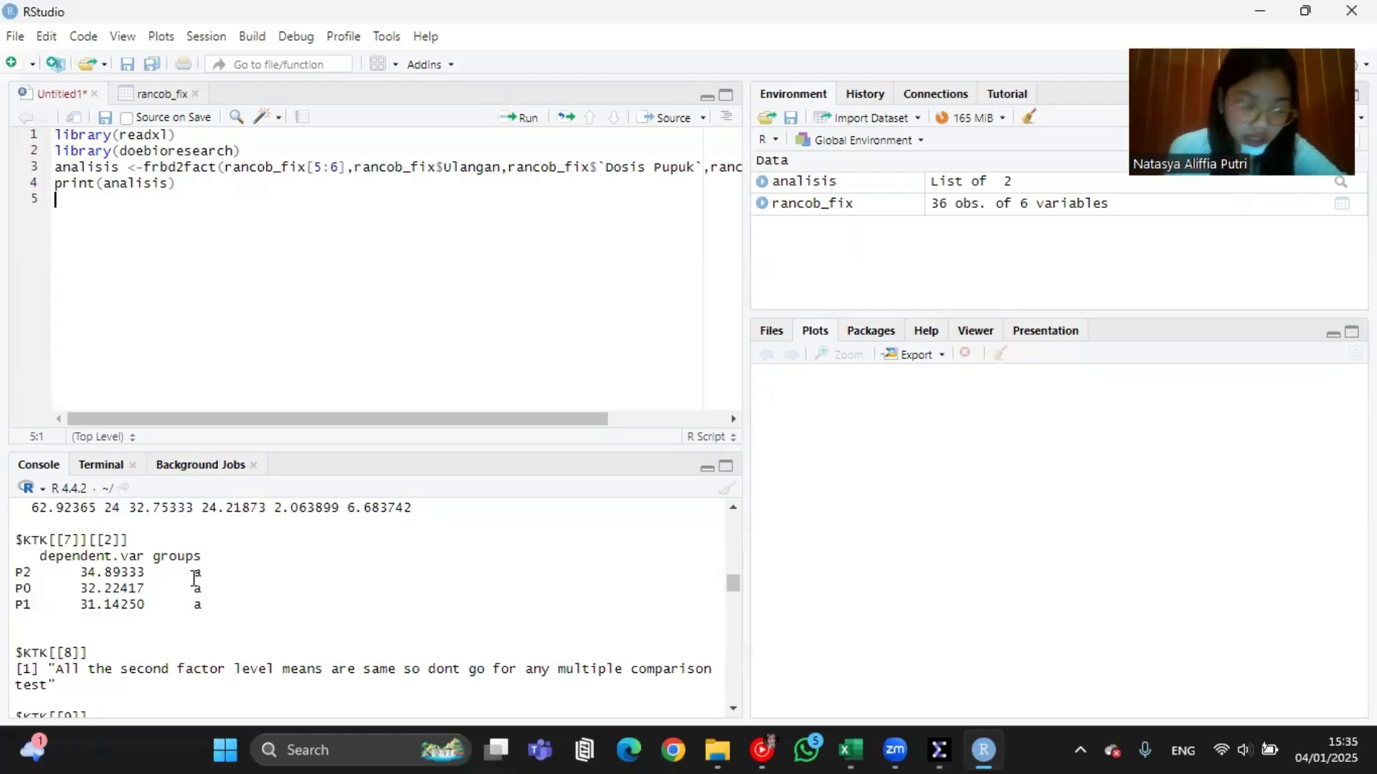
scroll(196, 588, "down", 2)
scroll(196, 592, "down", 4)
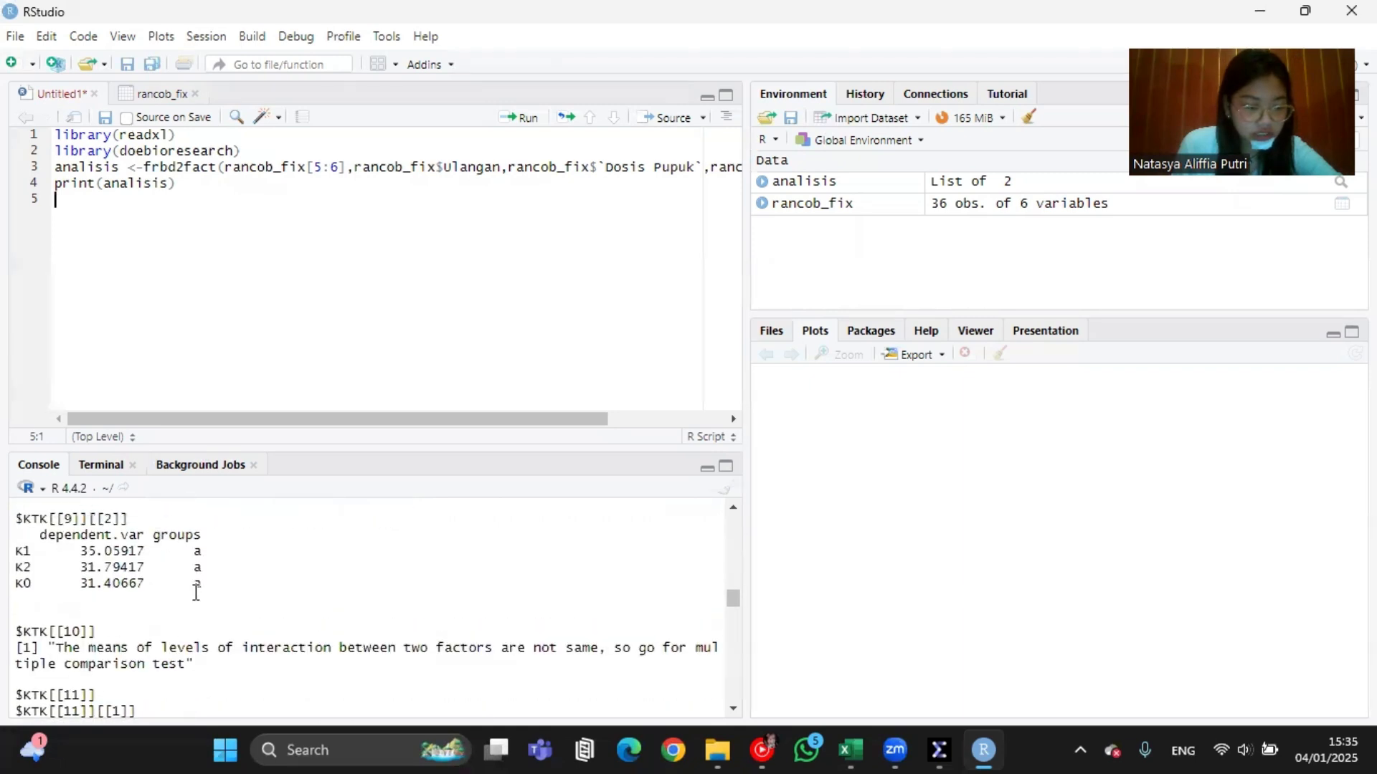
scroll(198, 588, "up", 2)
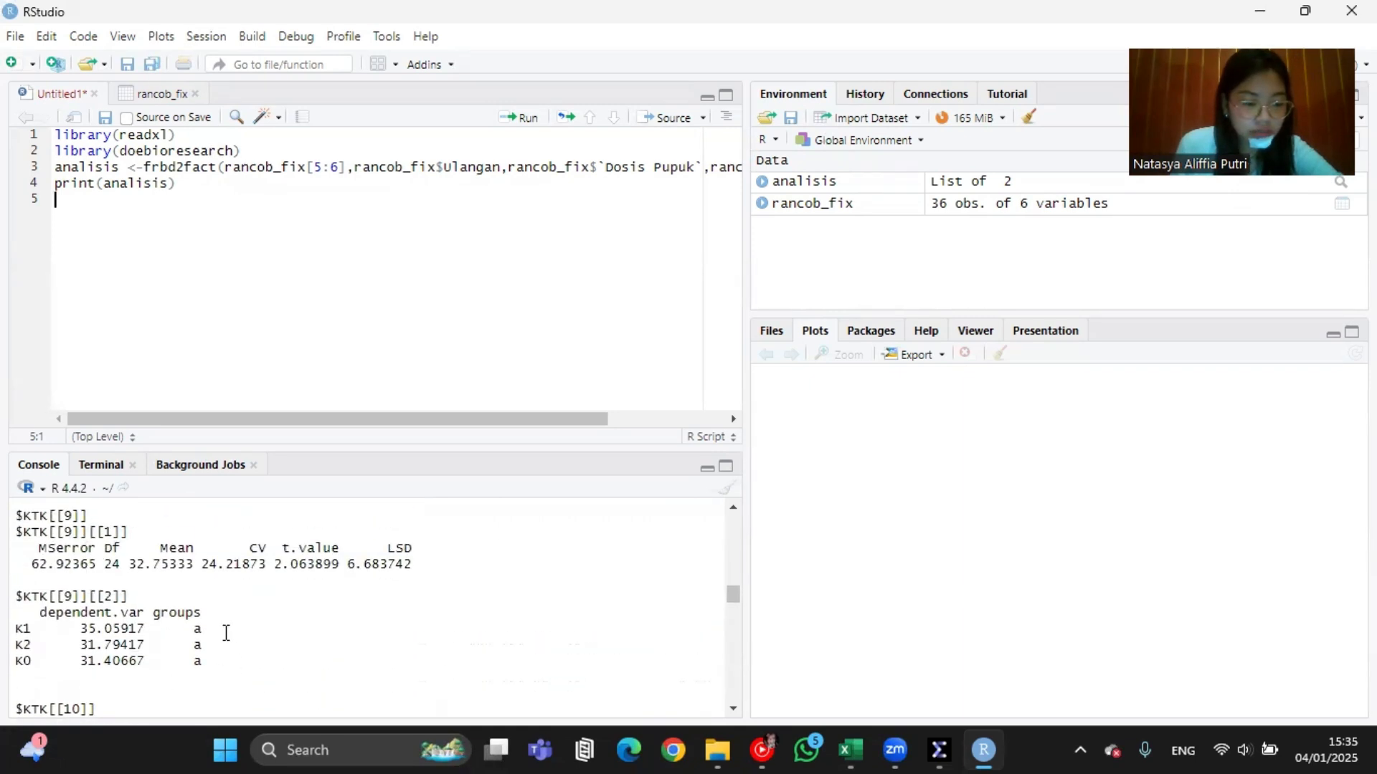
scroll(226, 633, "down", 2)
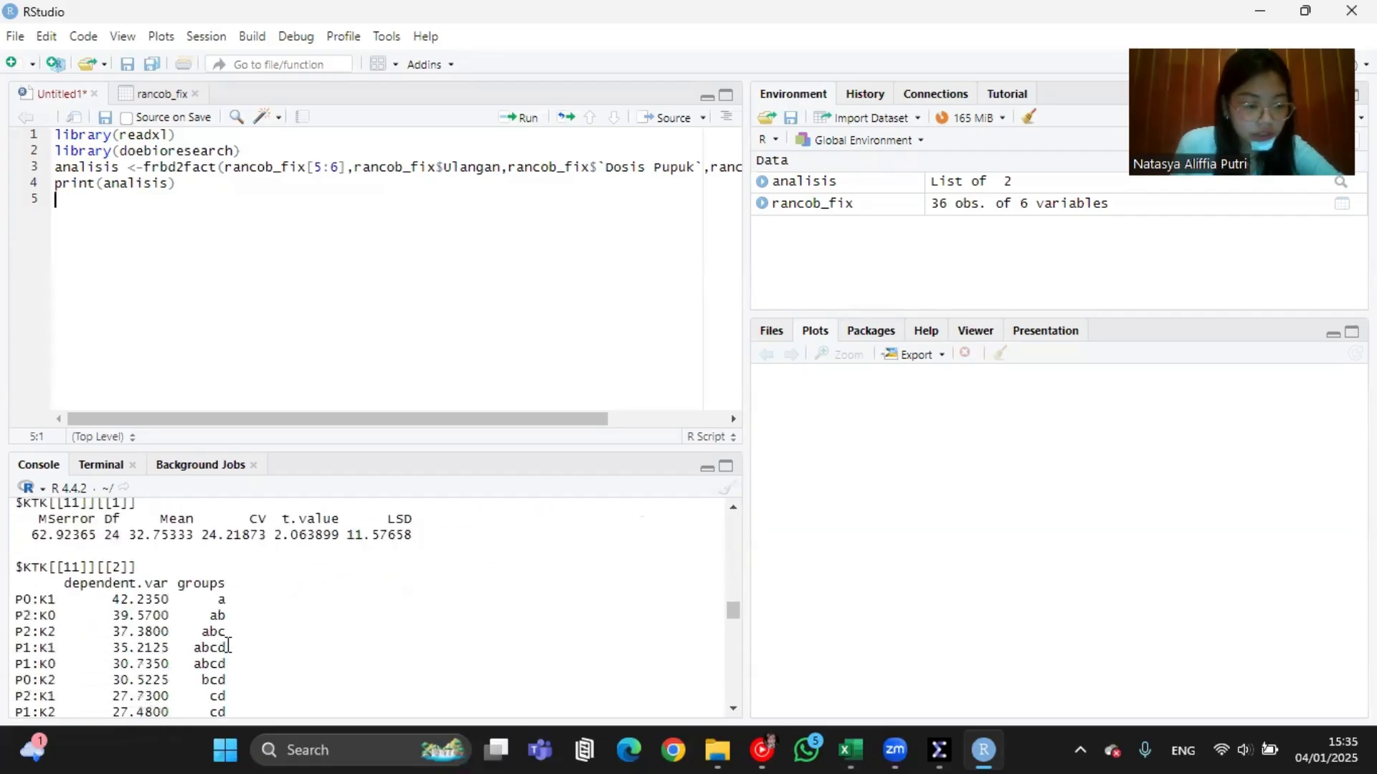
scroll(387, 552, "down", 2)
scroll(388, 552, "up", 2)
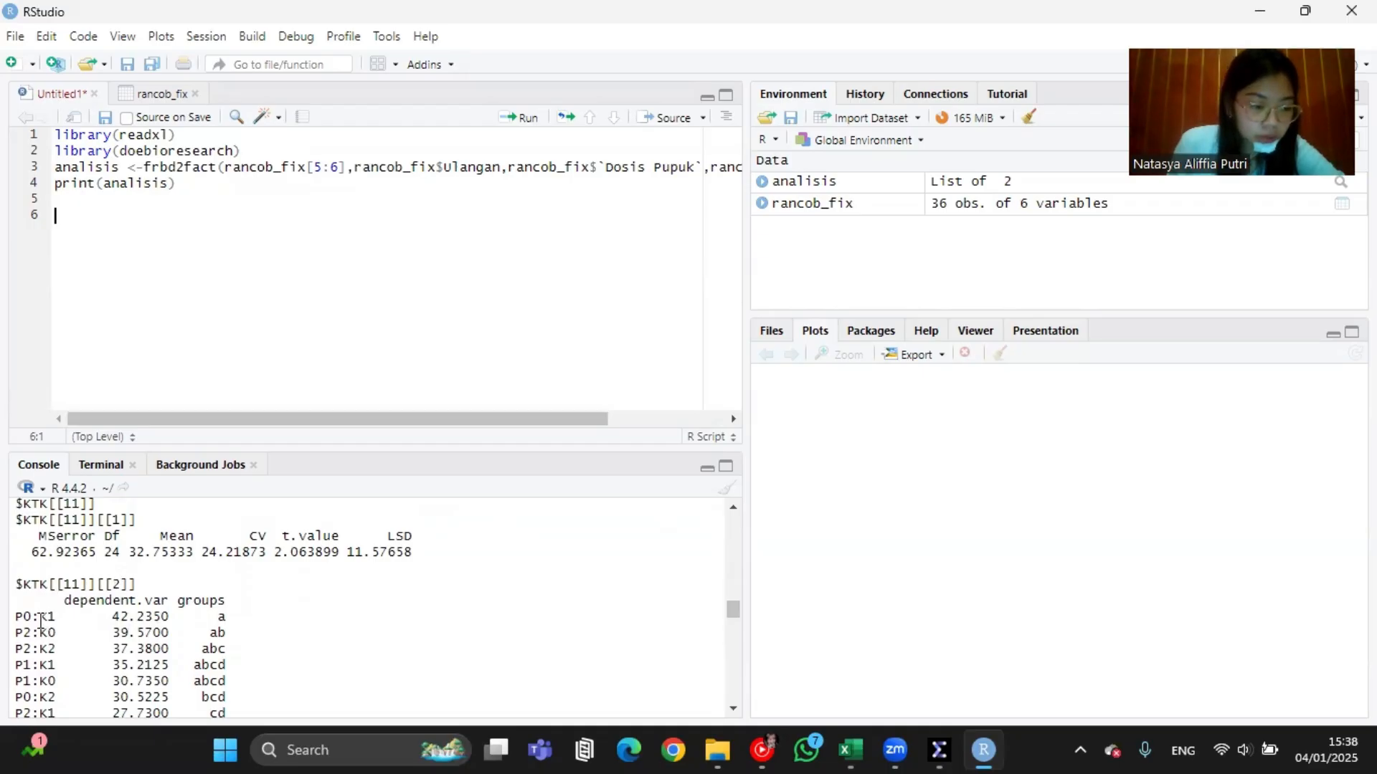
scroll(58, 617, "down", 3)
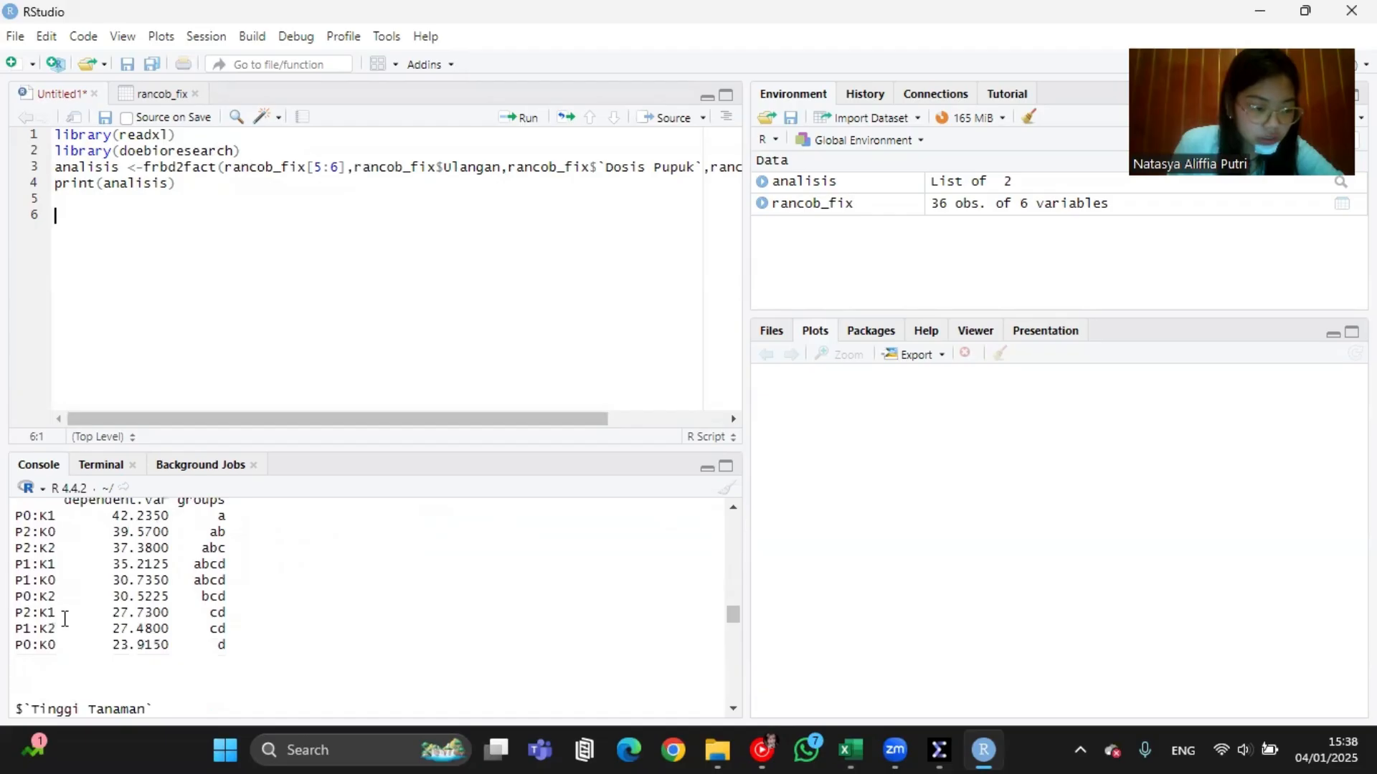
scroll(68, 617, "up", 3)
scroll(75, 615, "down", 2)
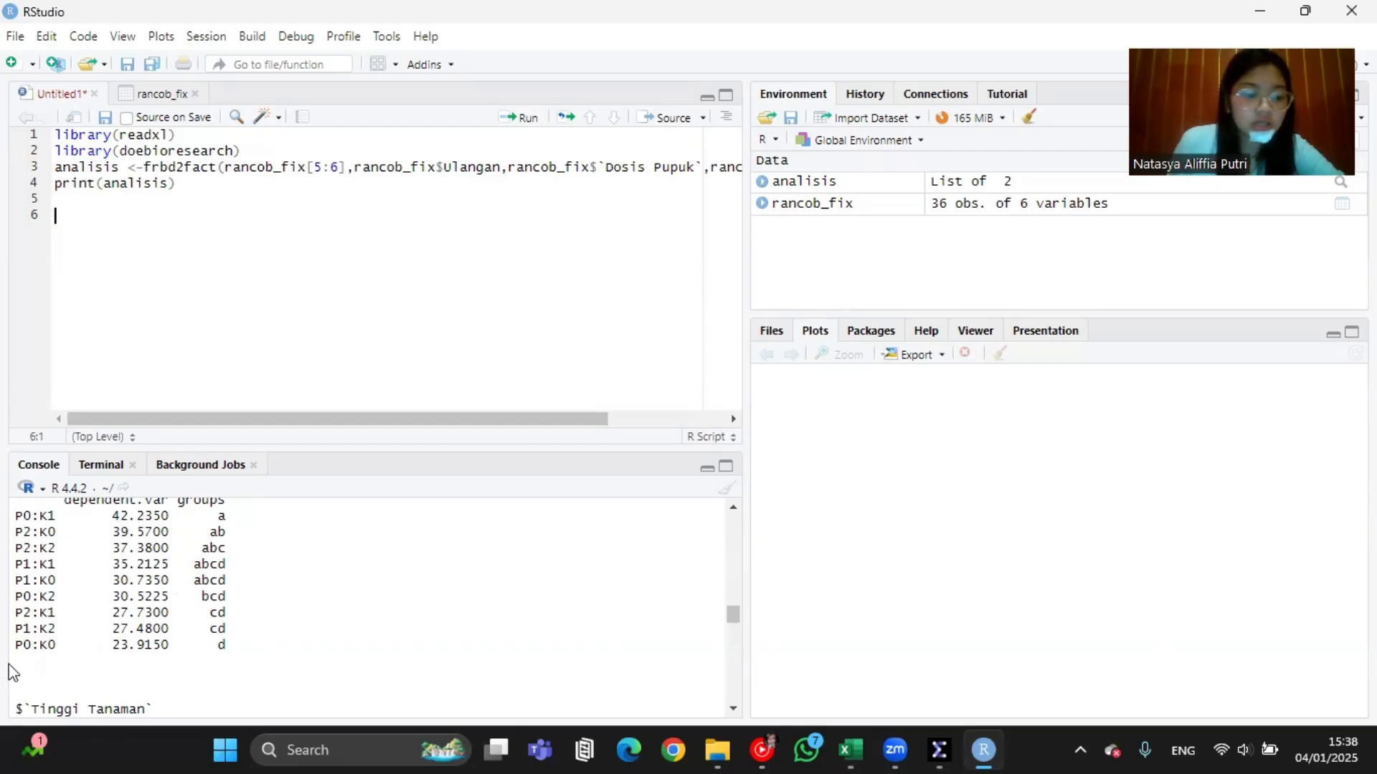
scroll(215, 618, "down", 15)
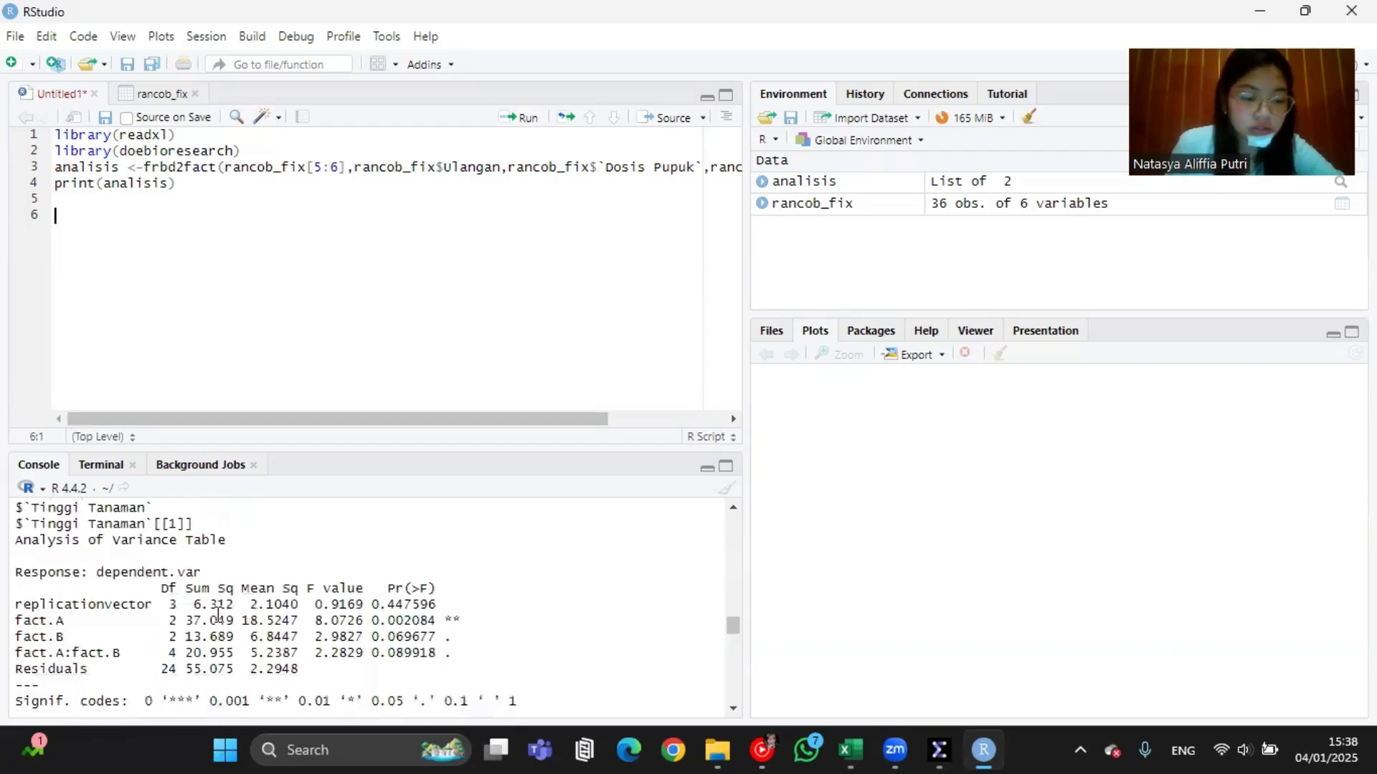
scroll(218, 616, "down", 3)
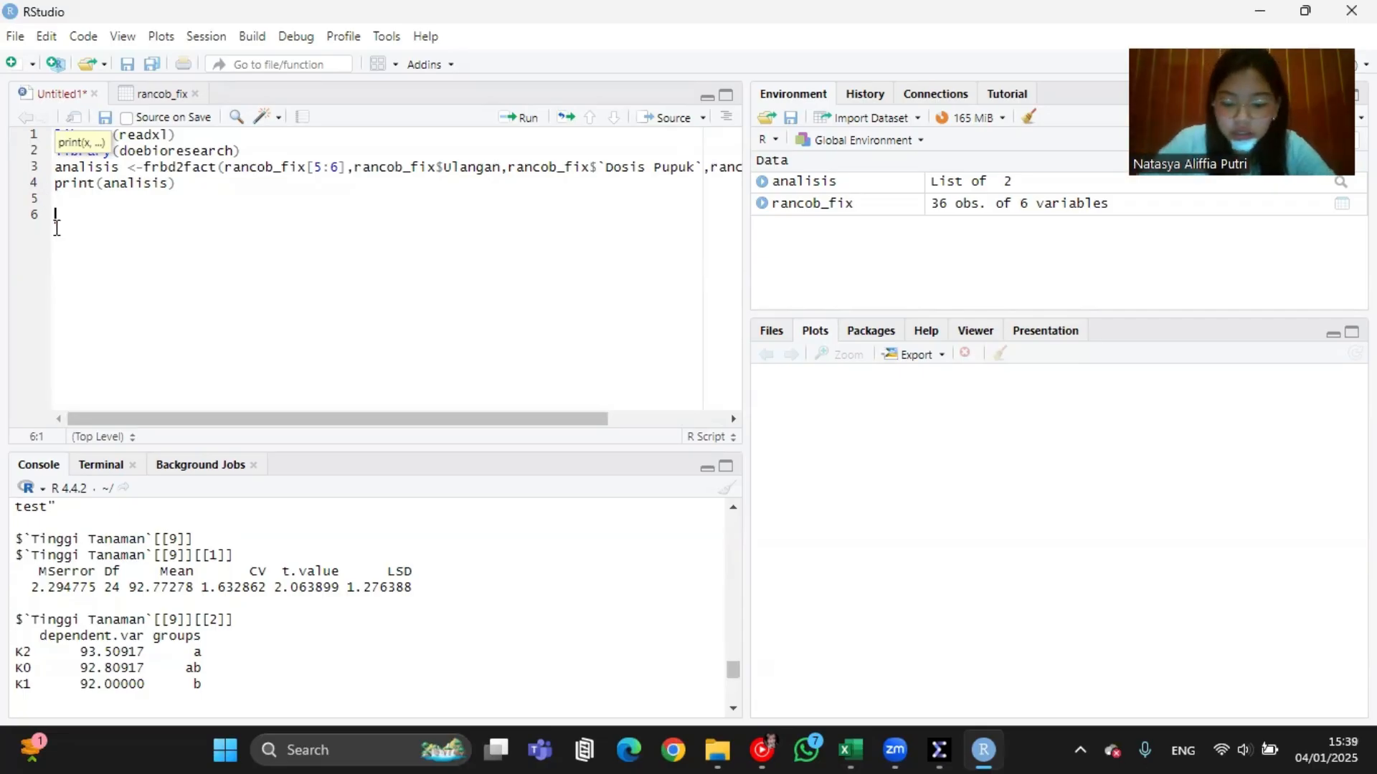
Step: On line 6, assign to korelasi a cor.test call with rancob_fix$KTK as its first argument
type("korel")
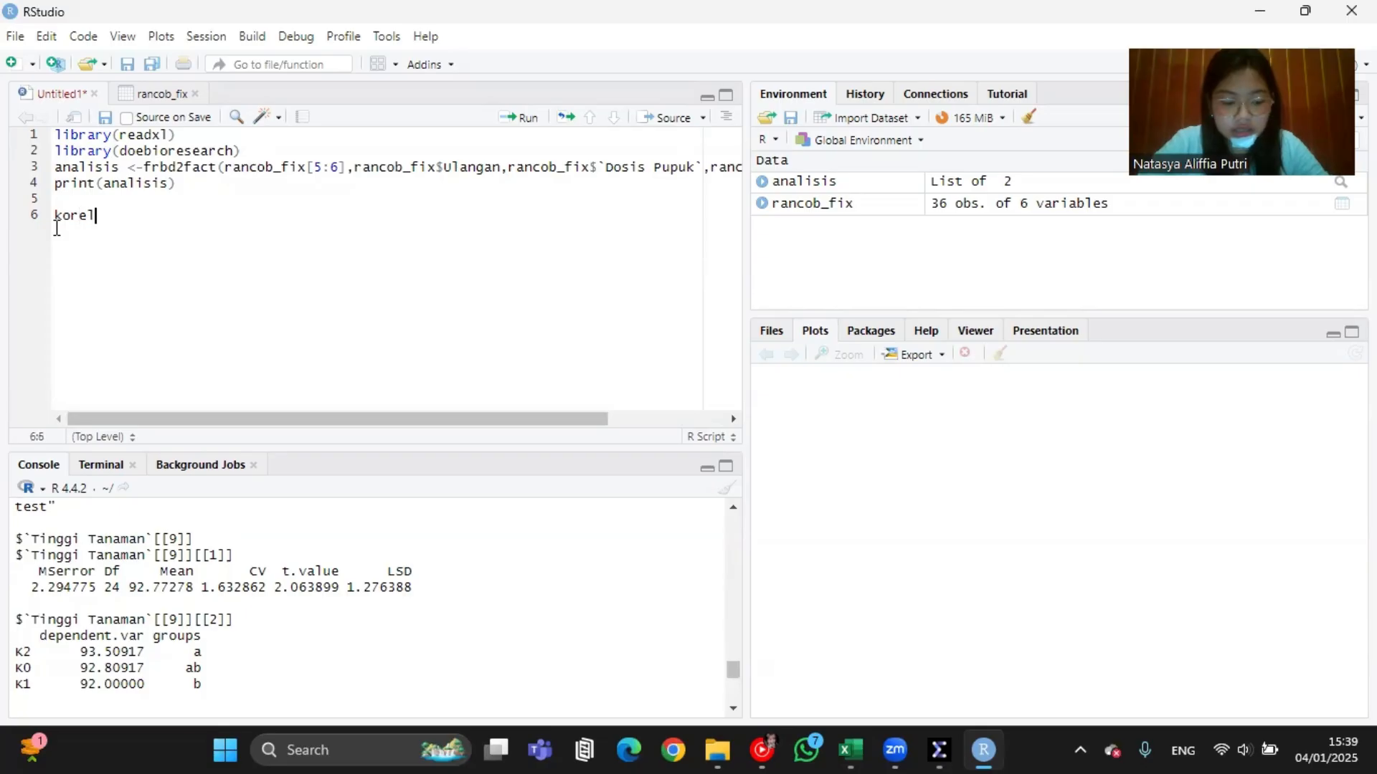
type("asi ")
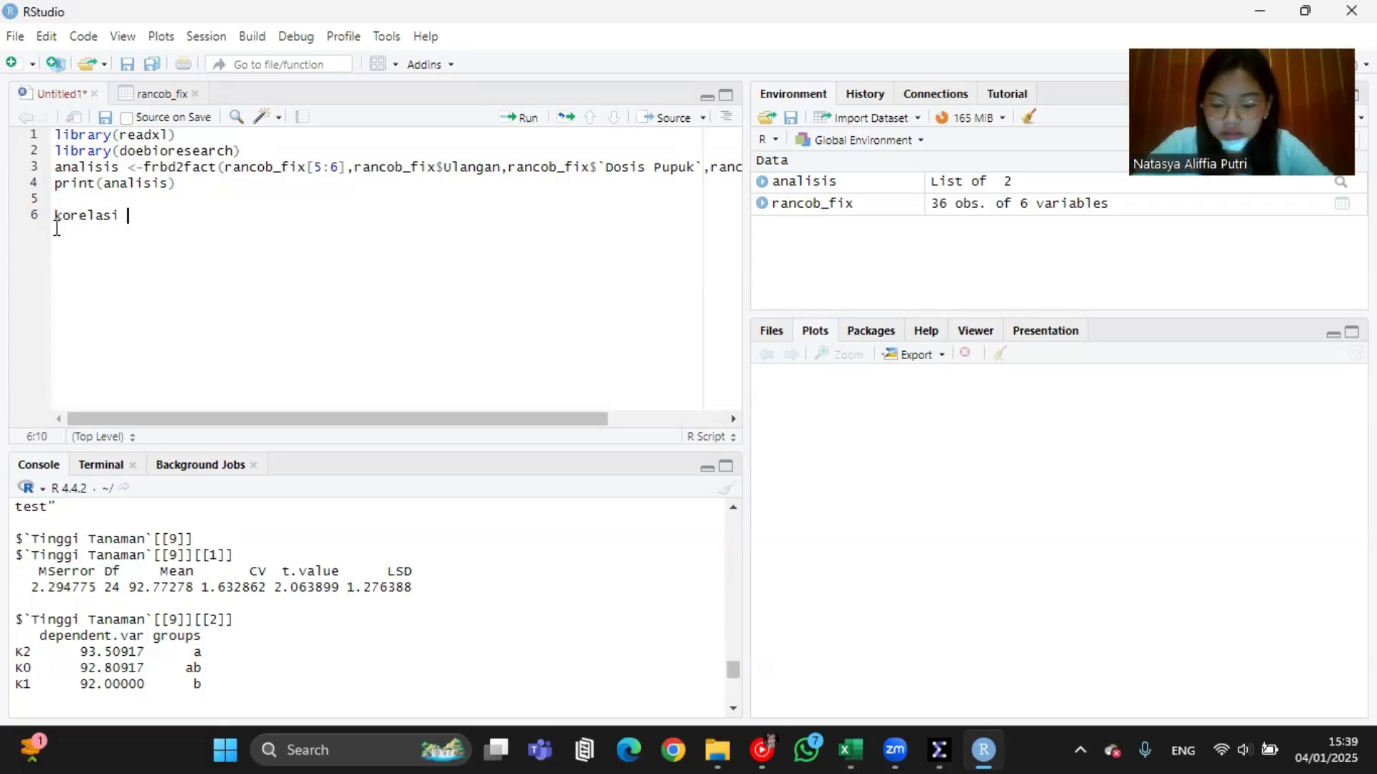
type("<-")
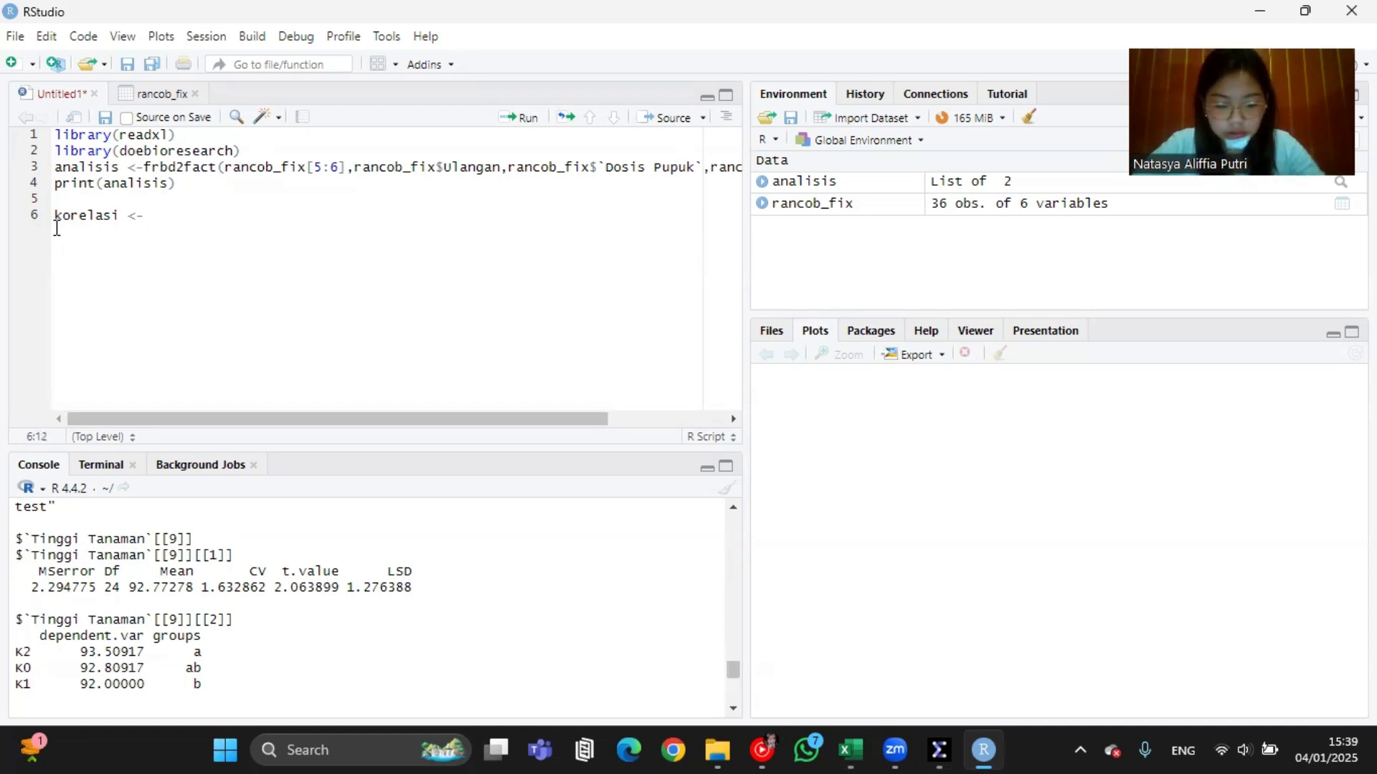
type("cor")
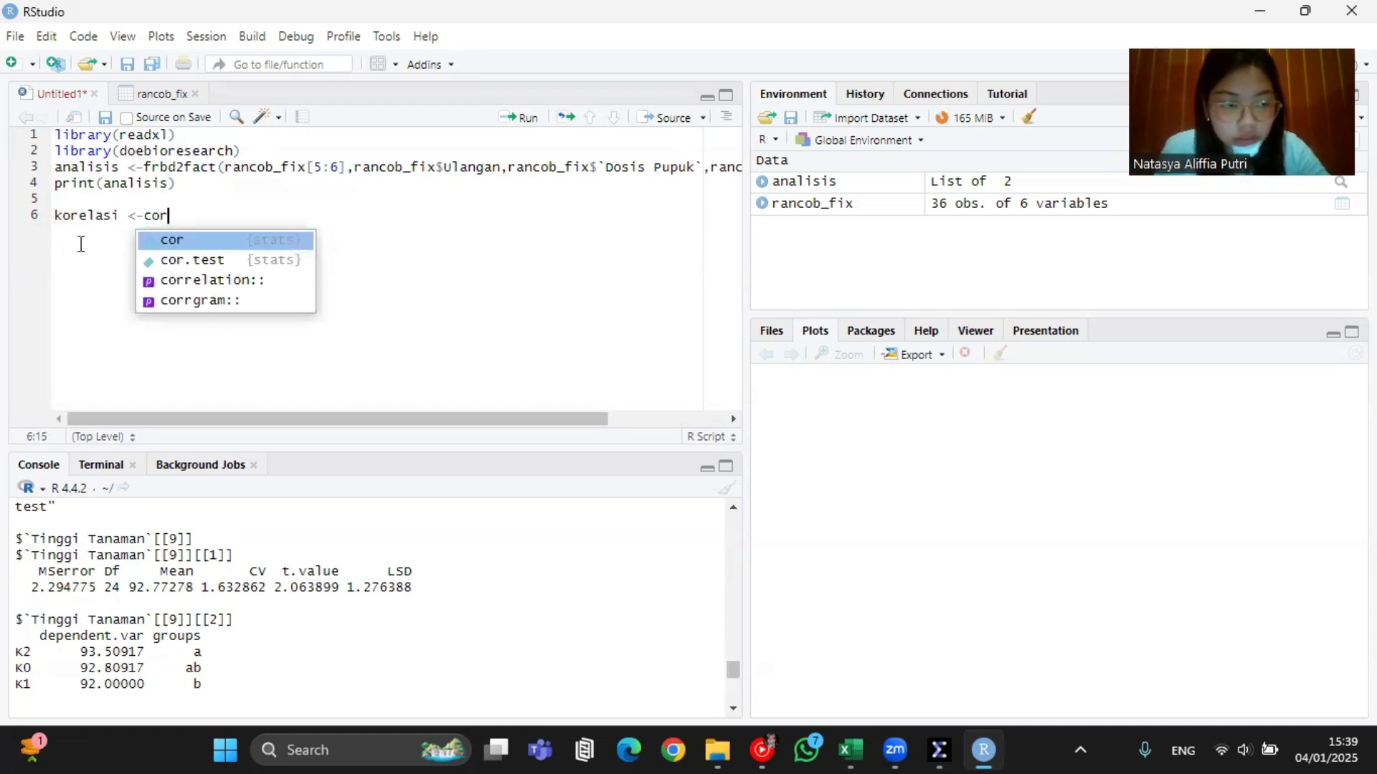
left_click(229, 260)
type("ranco")
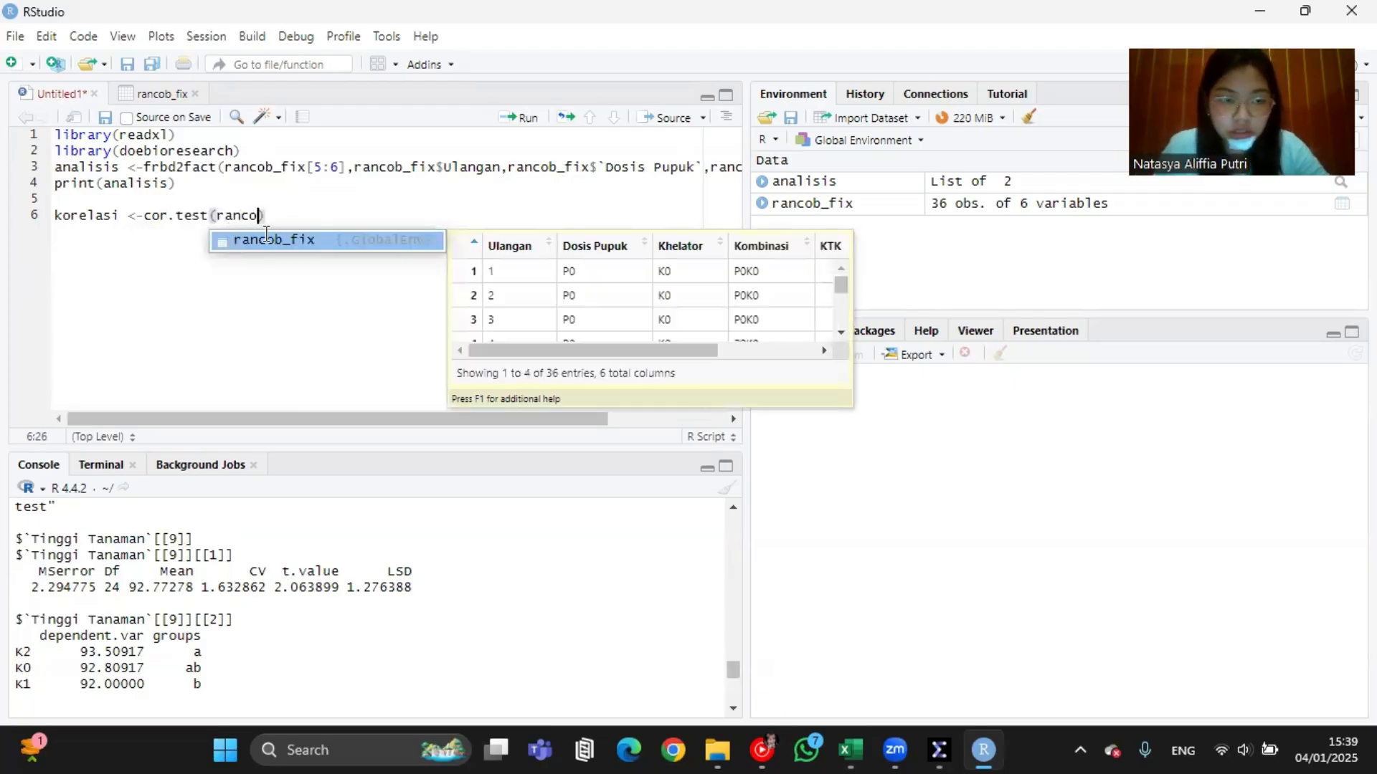
left_click(310, 245)
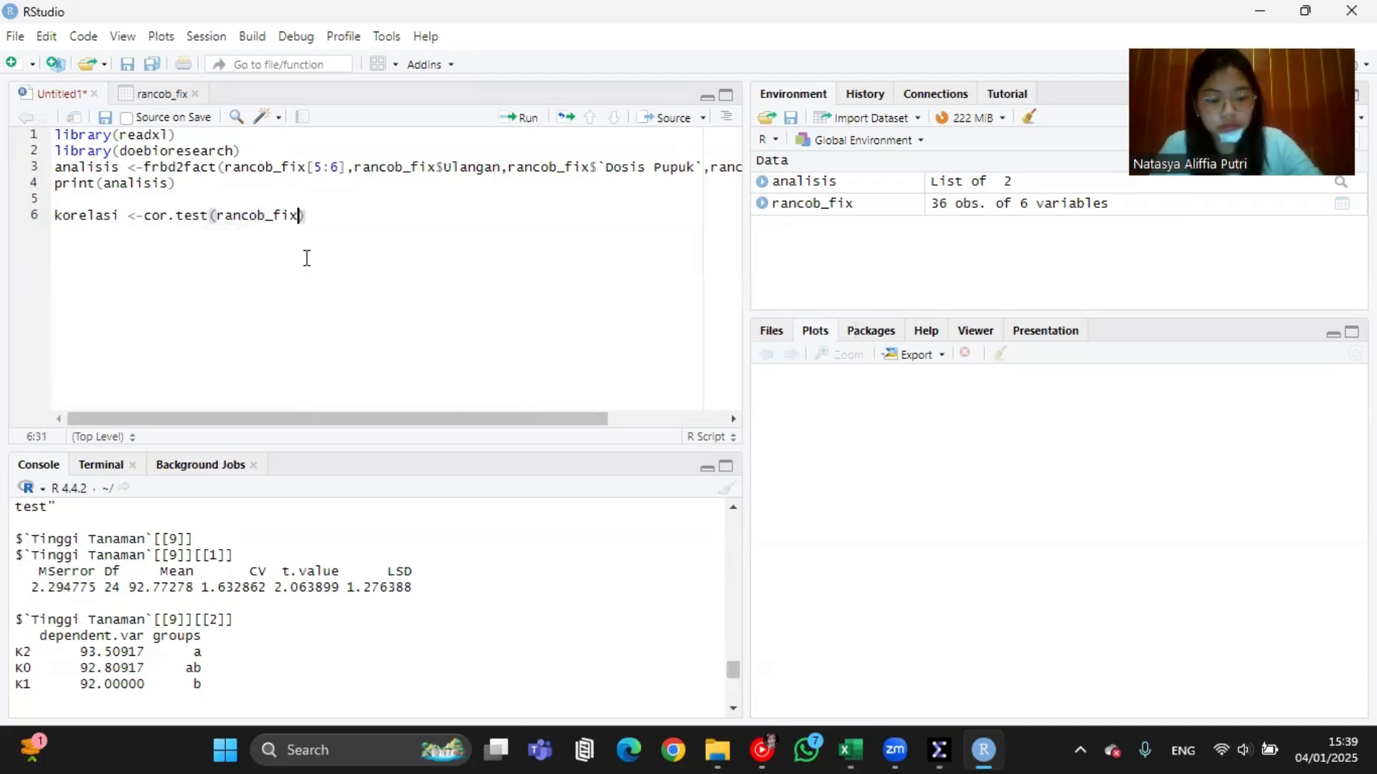
type("$")
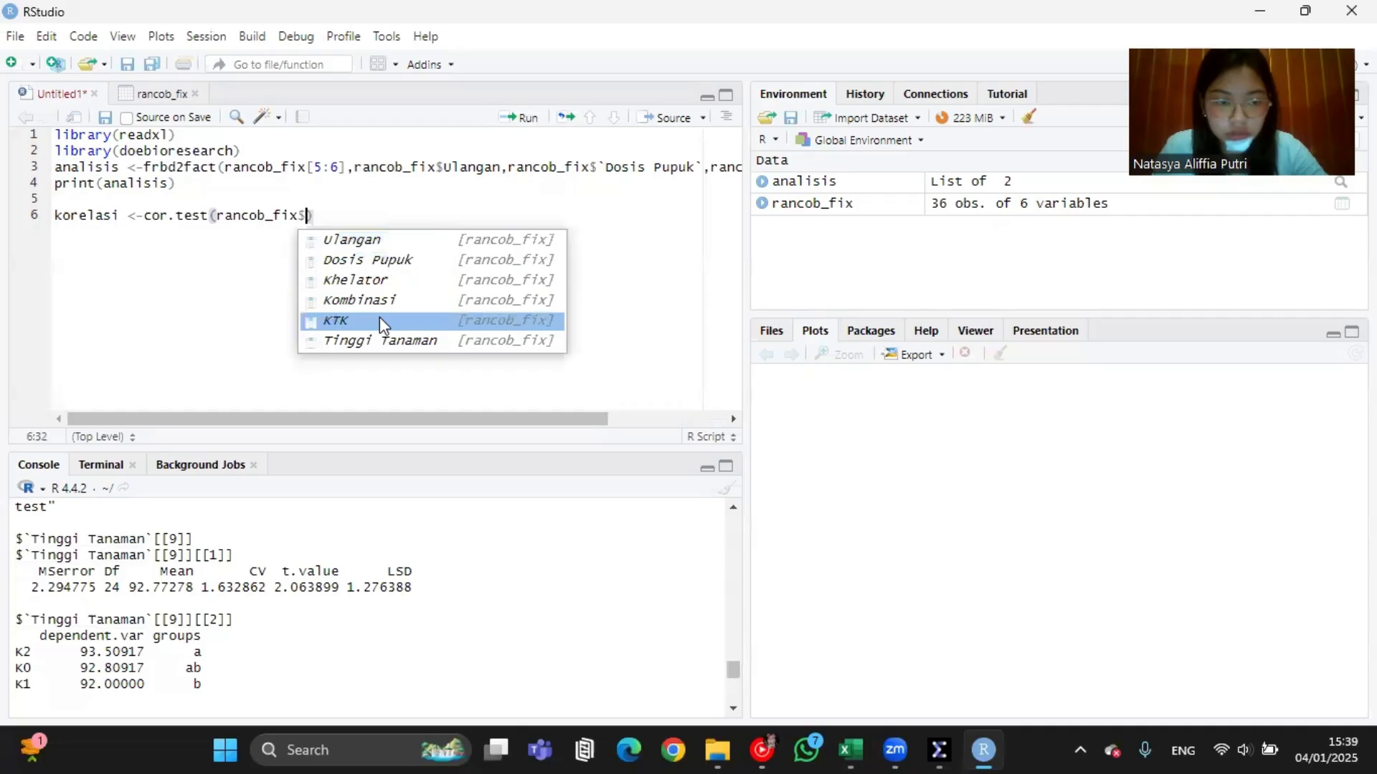
left_click(380, 320)
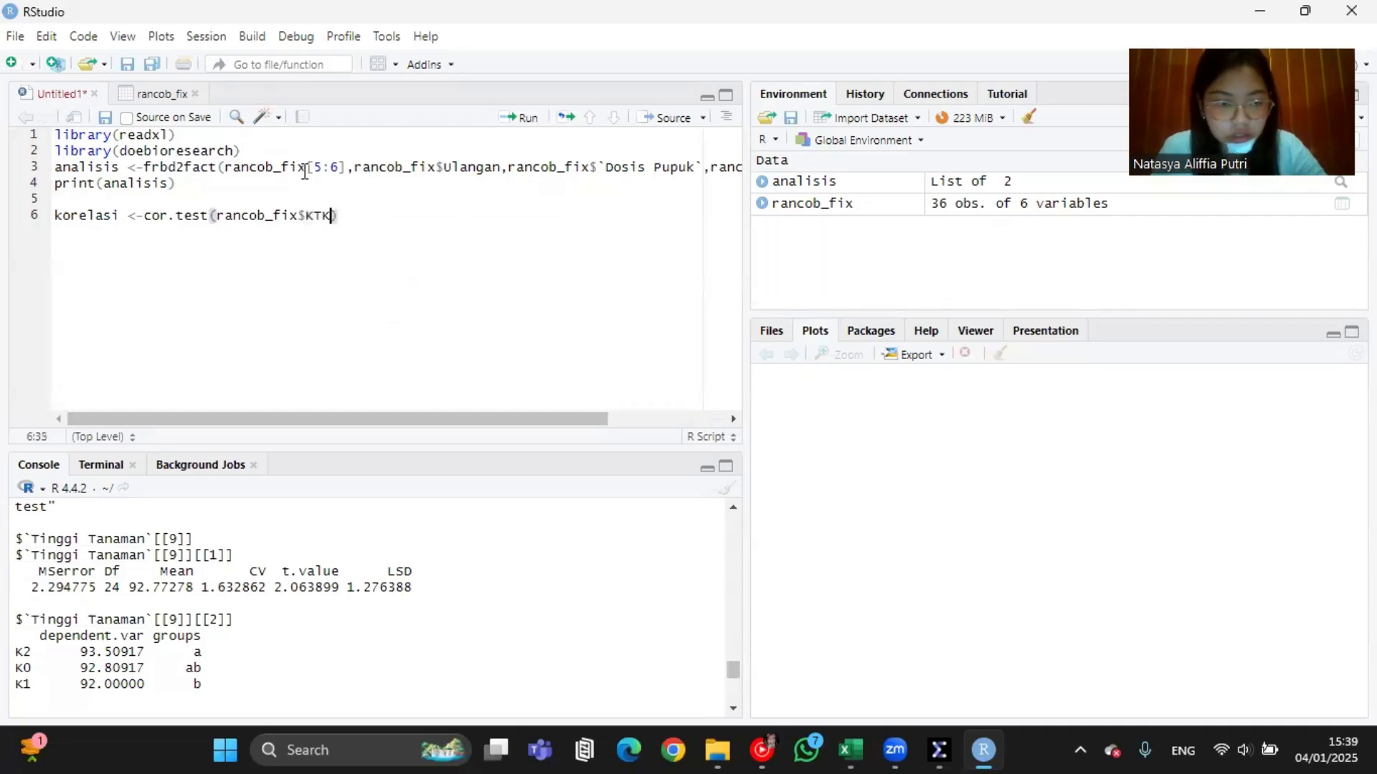
Step: Add rancob_fix$`Tinggi Tanaman` as the second argument of the cor.test call and run the line
type(",ranc")
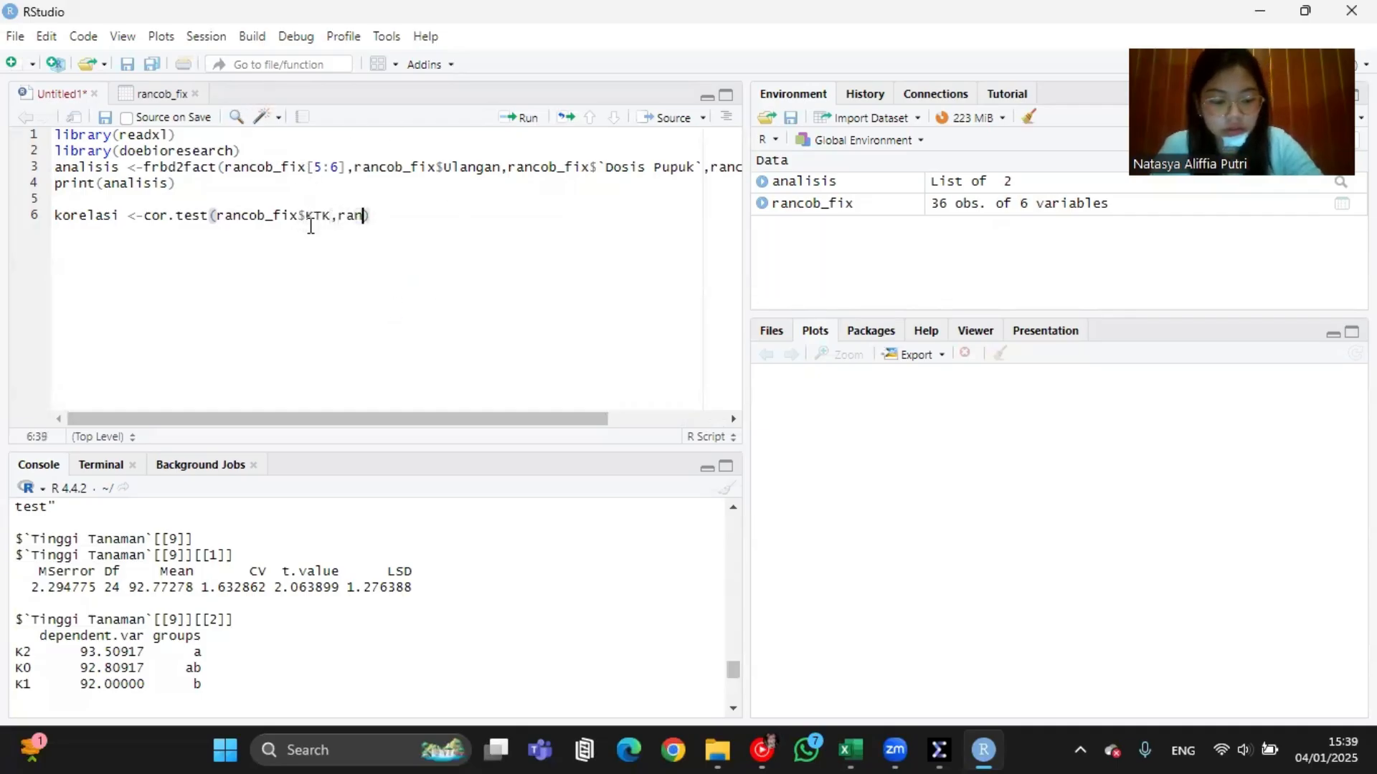
left_click(420, 240)
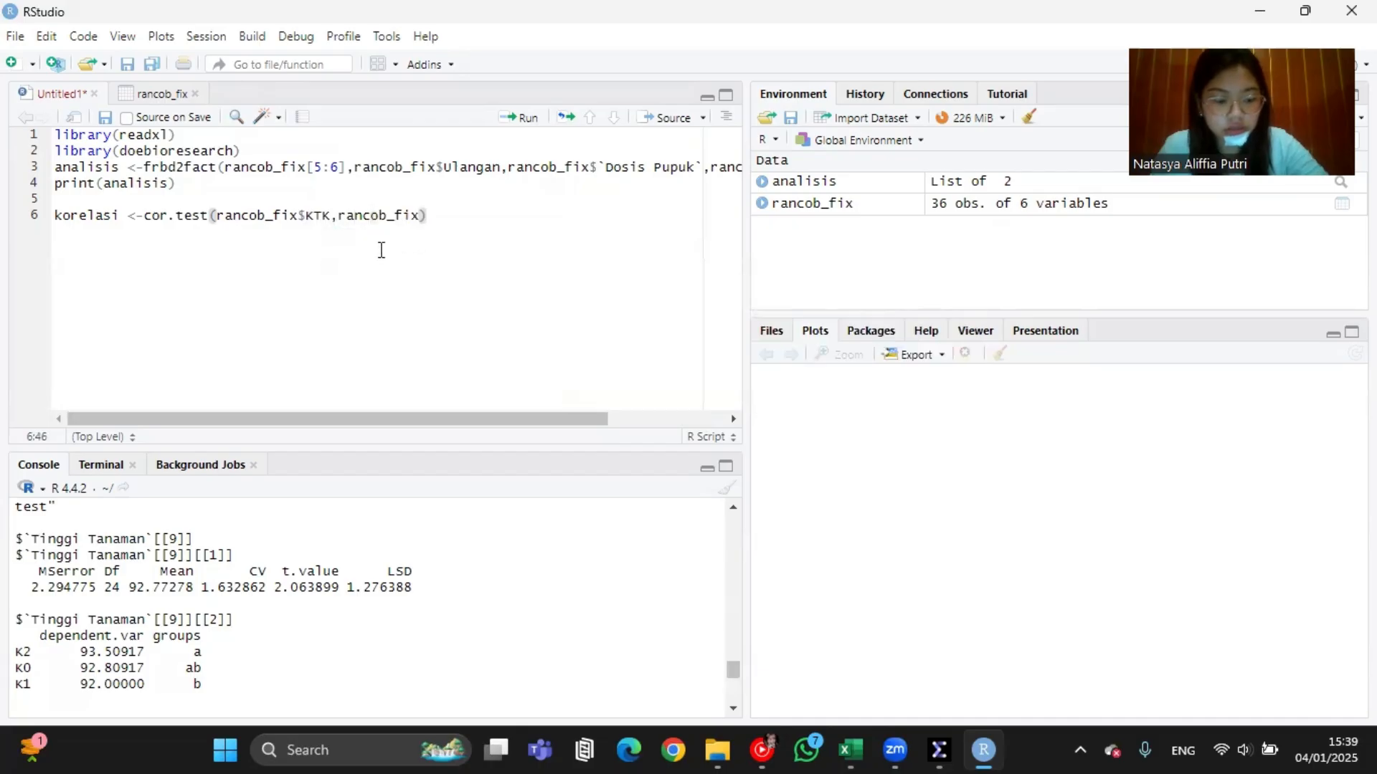
type("$ti")
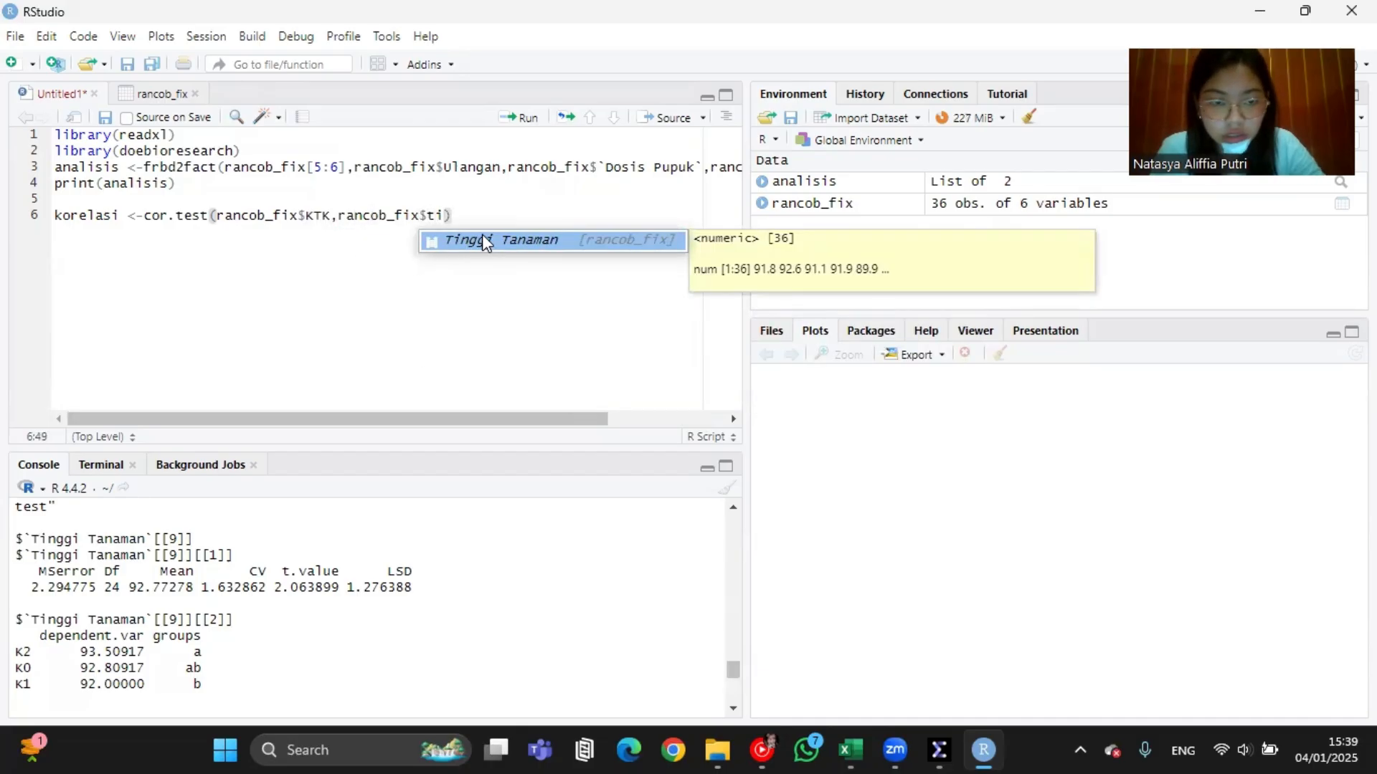
left_click(483, 239)
type(")")
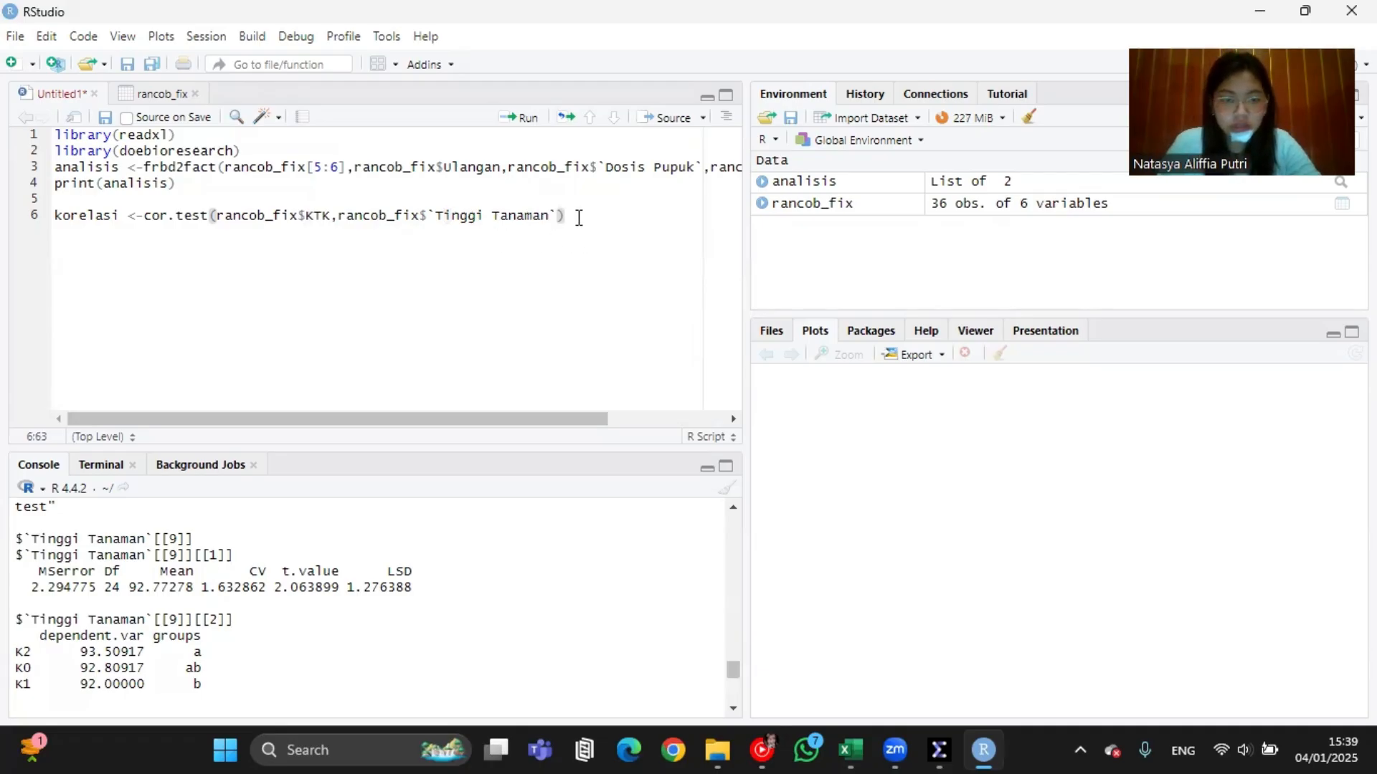
left_click(523, 119)
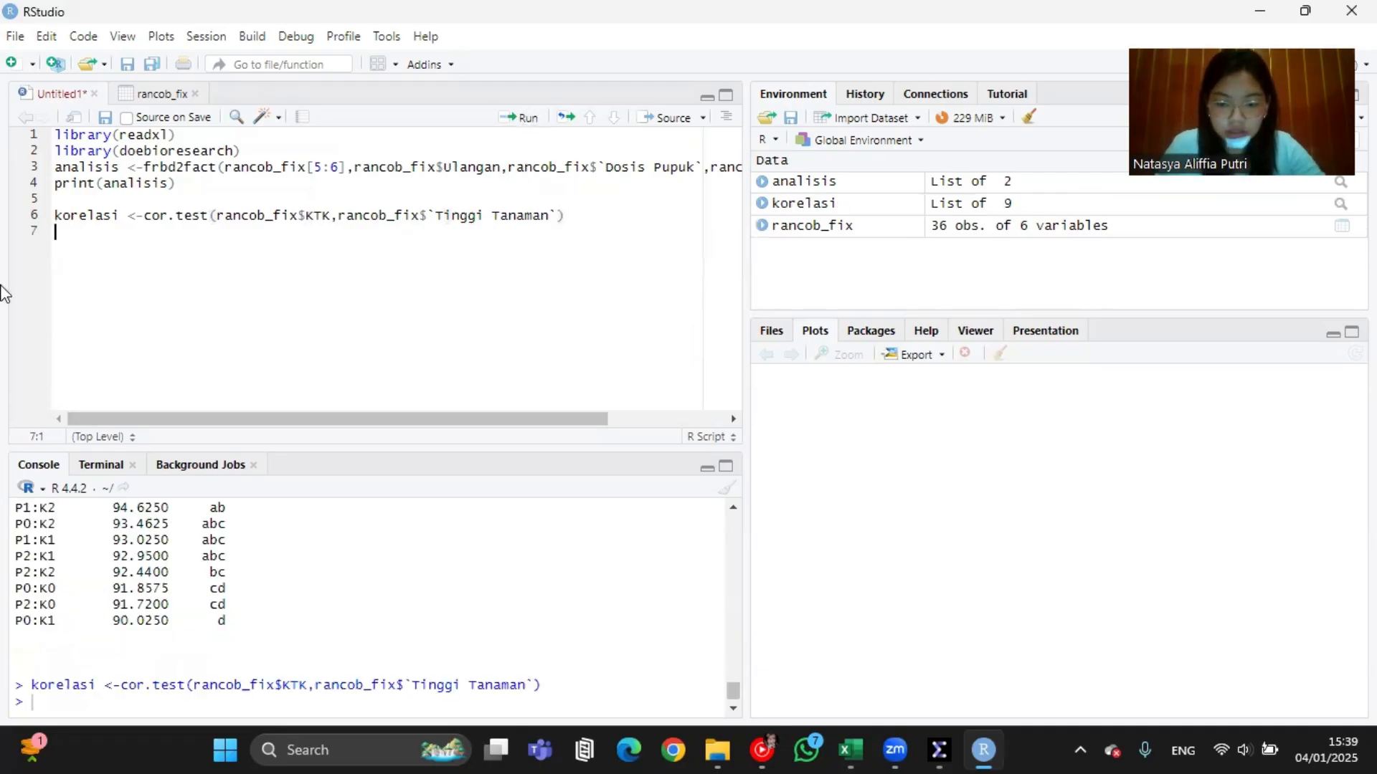
Step: Add print(korelasi) on line 7 of the script, run it and review the printed output
type("print")
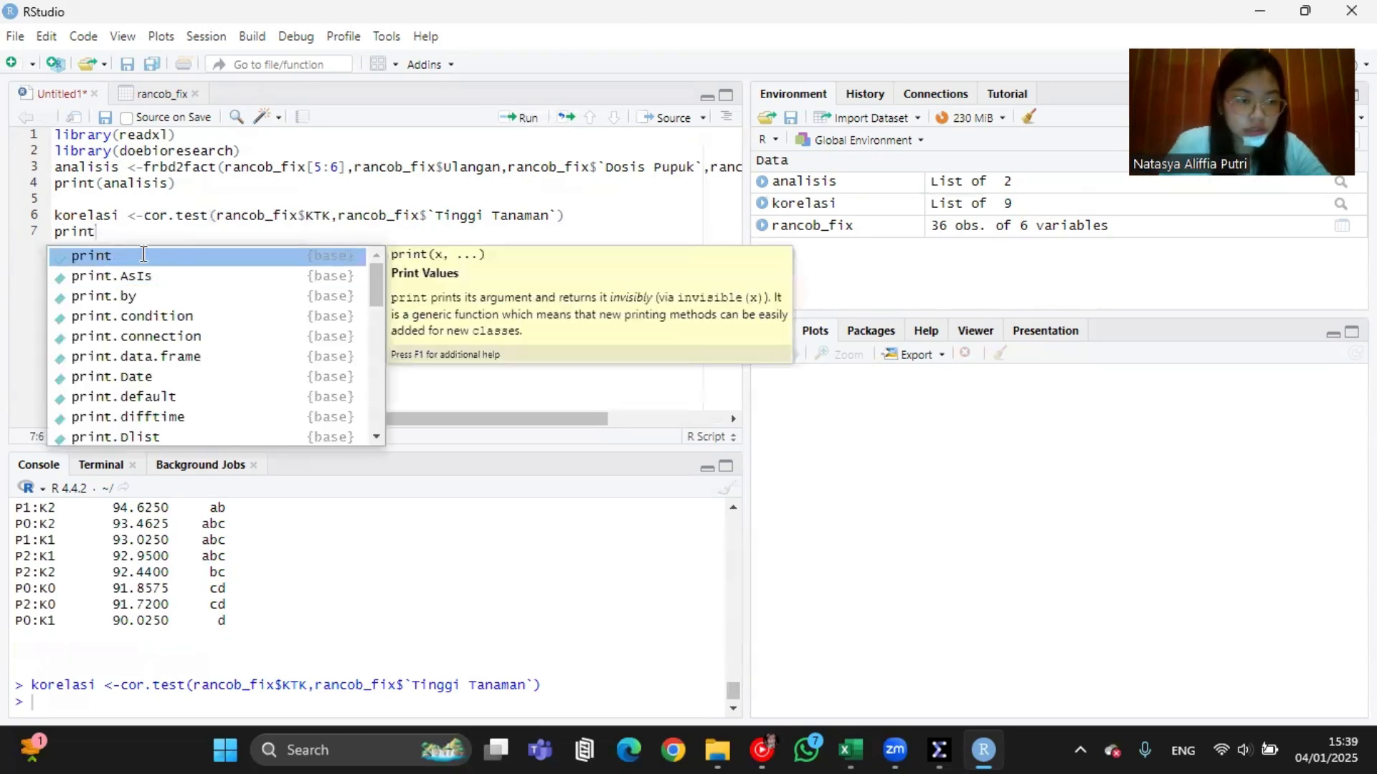
left_click(141, 257)
type("korelasi")
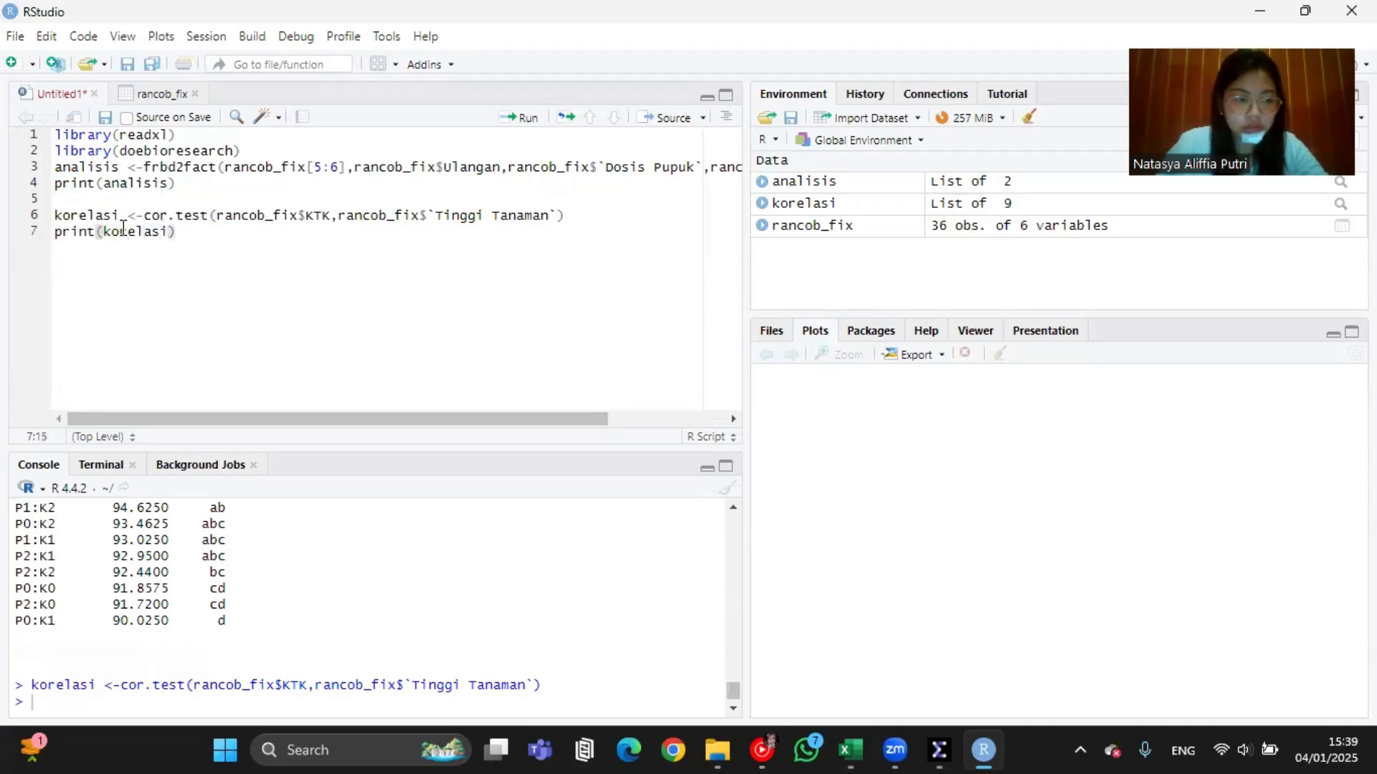
key("BackSpace")
key("BackSpace")
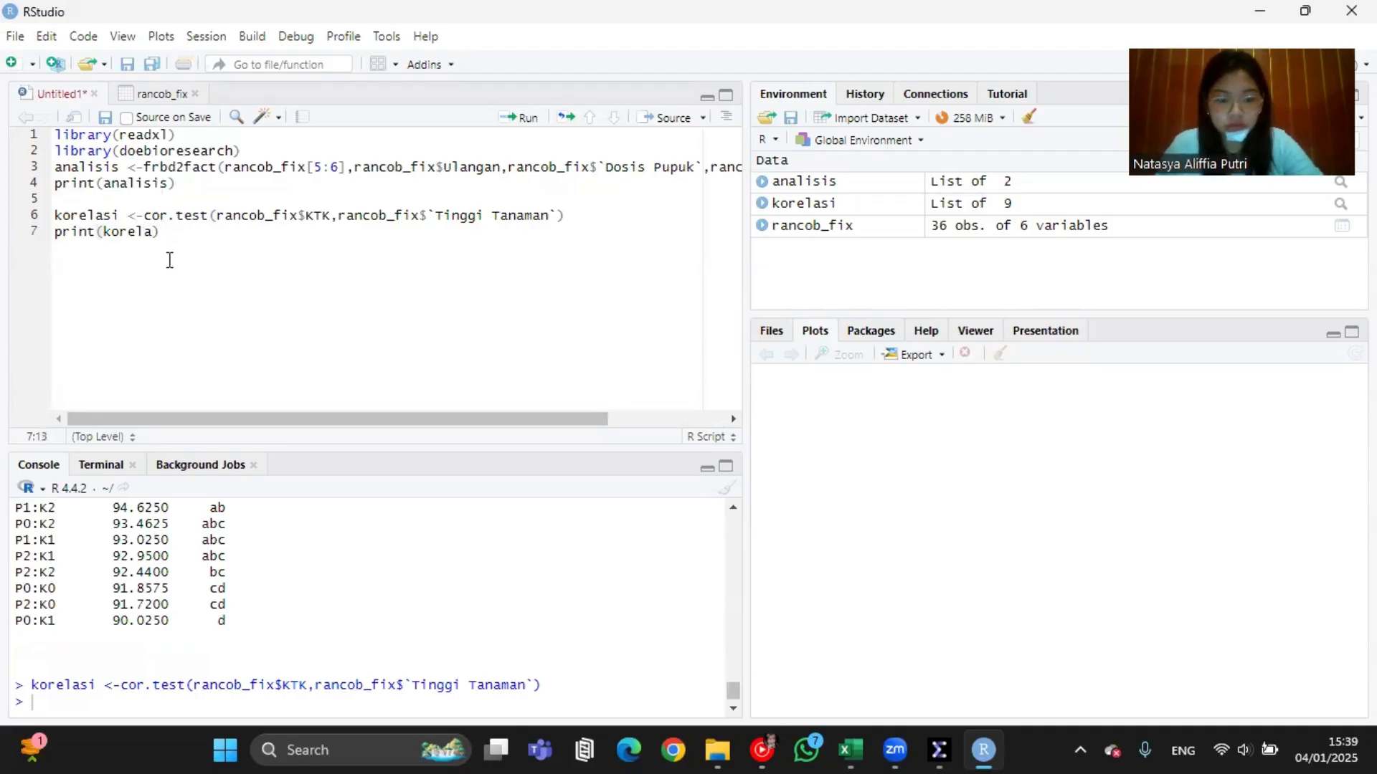
type("si")
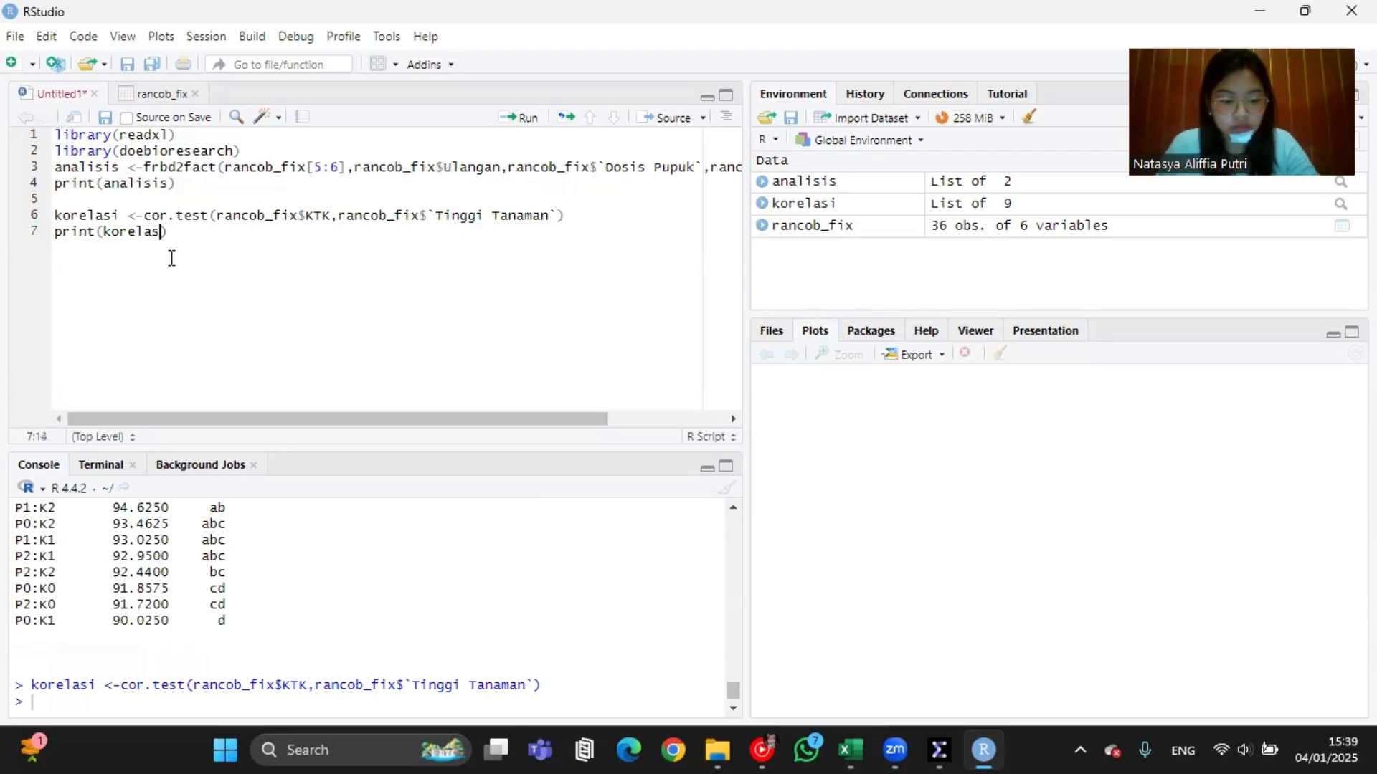
key("BackSpace")
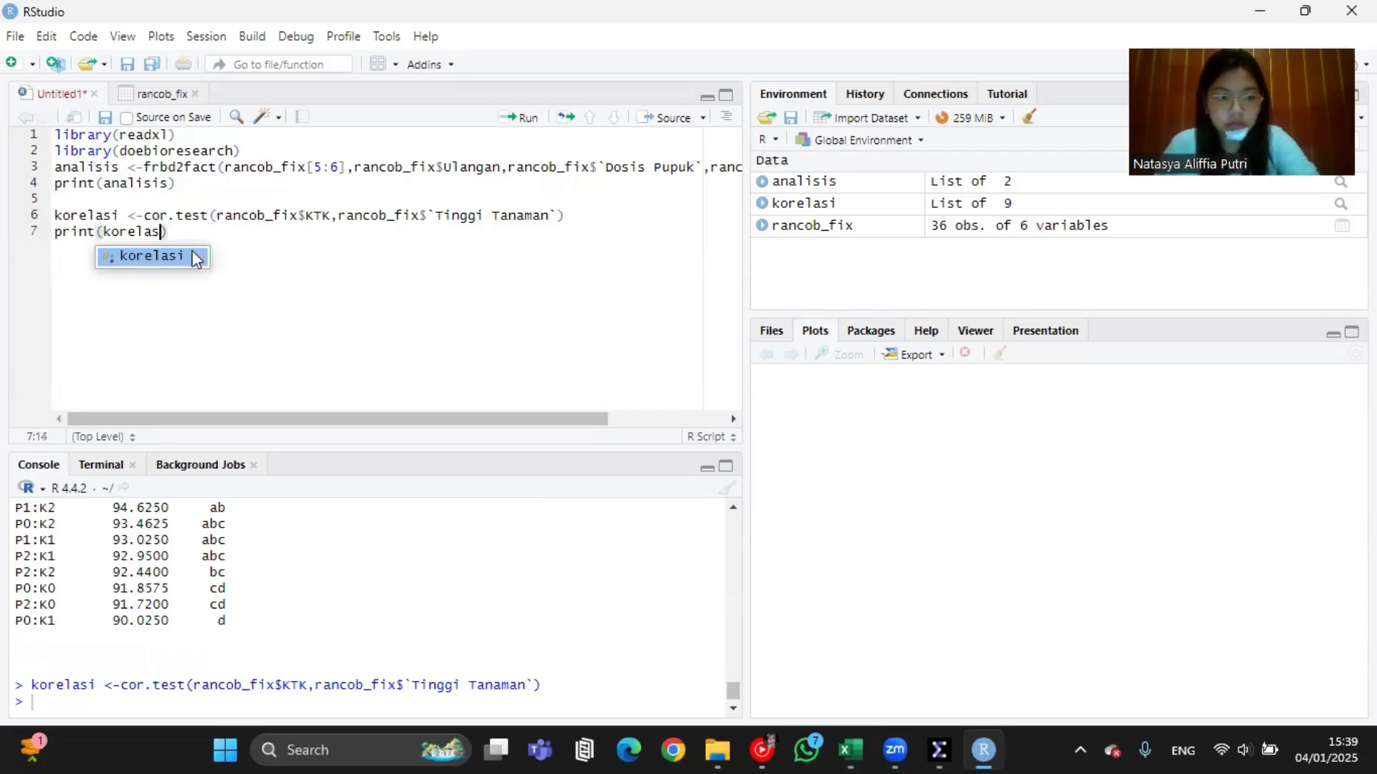
left_click(193, 256)
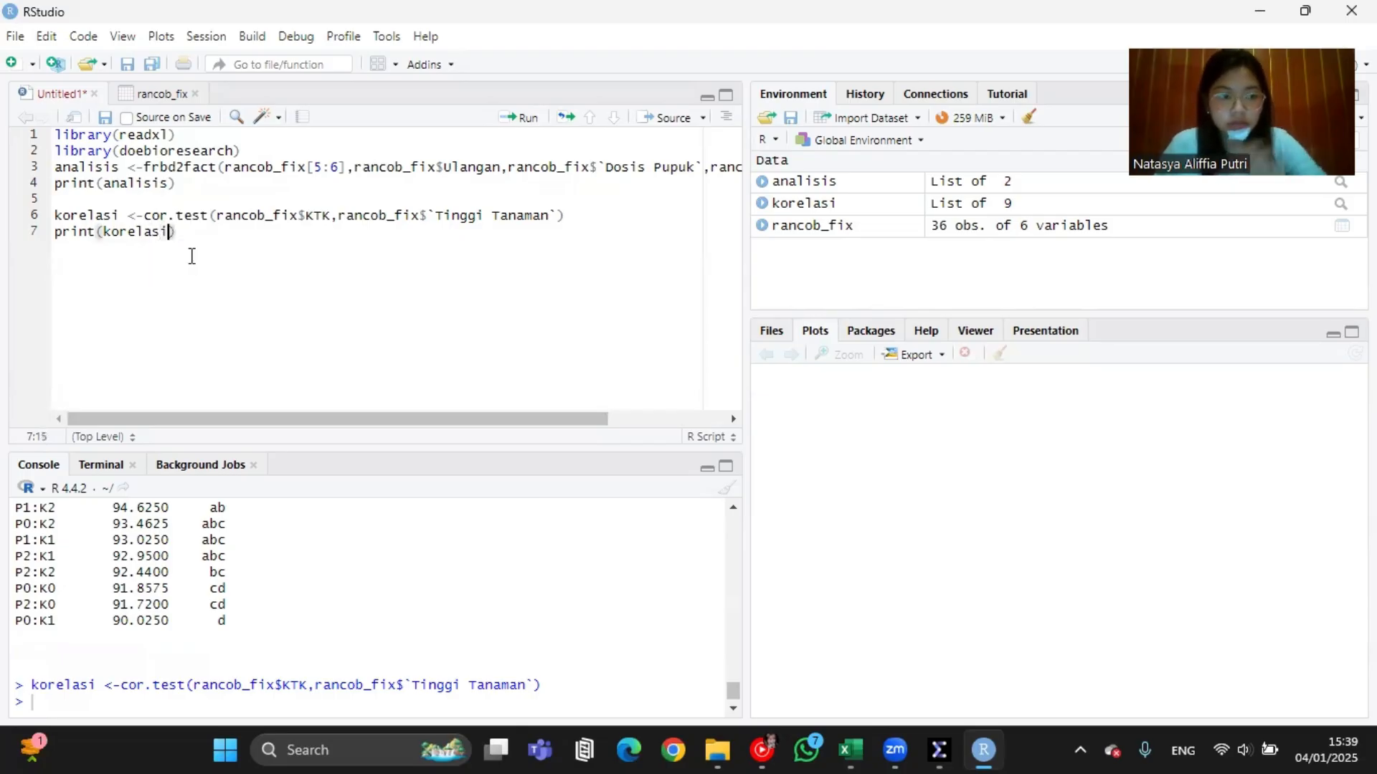
left_click(529, 118)
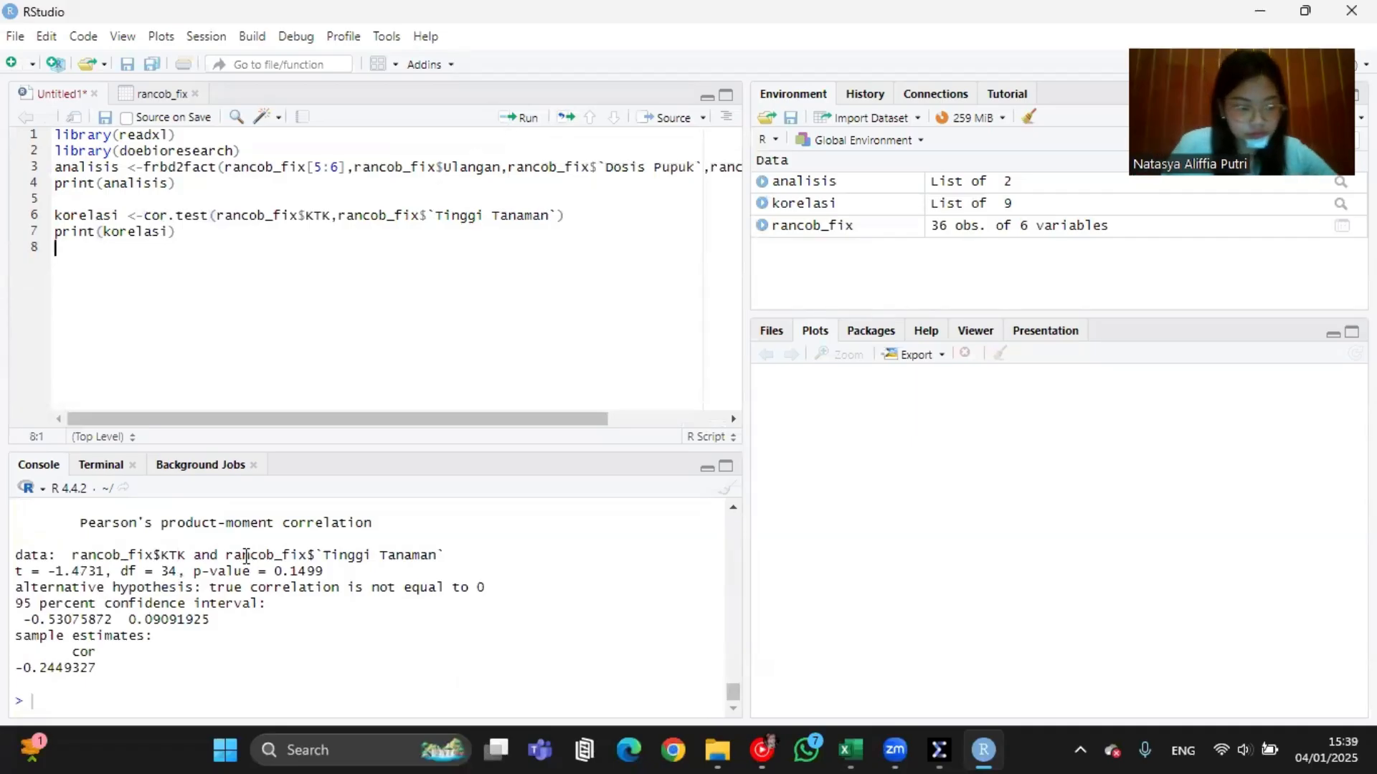
scroll(270, 623, "up", 5)
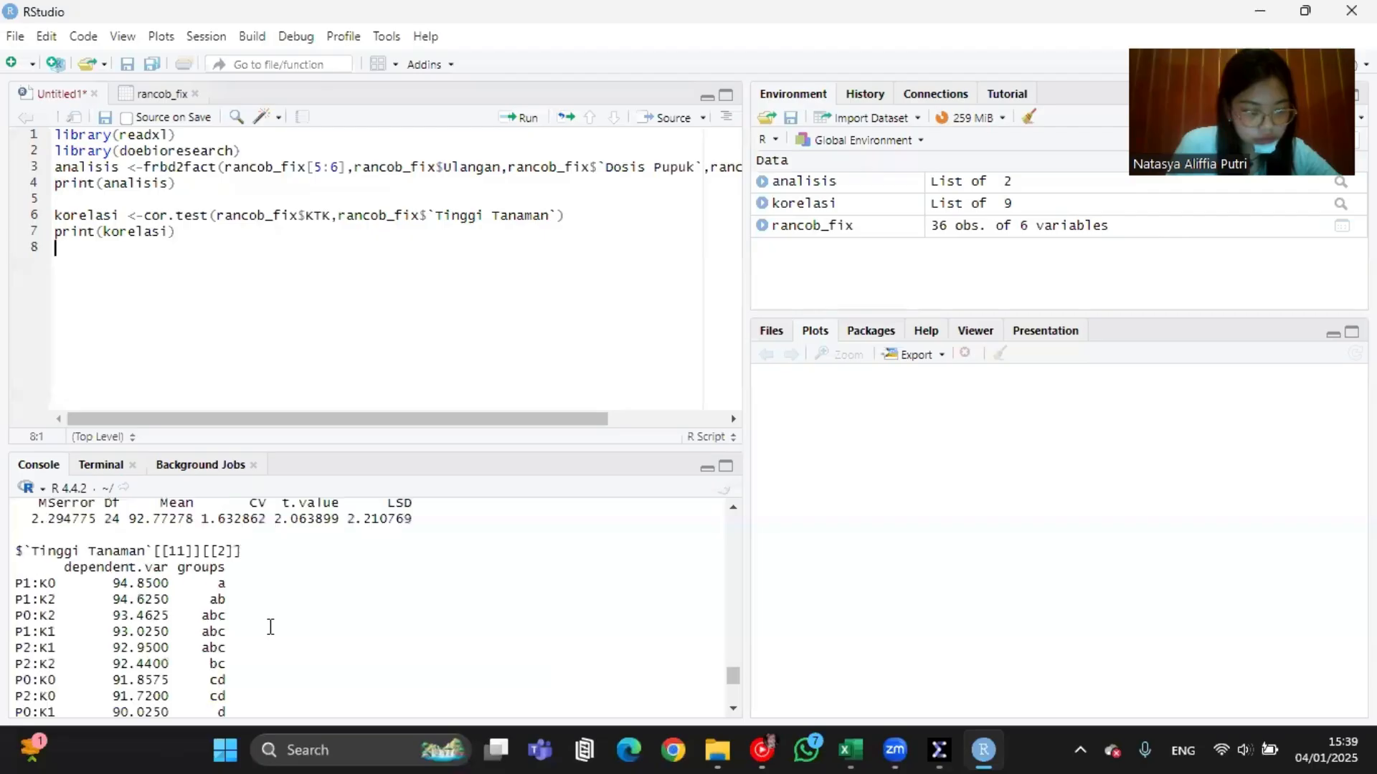
scroll(270, 626, "down", 5)
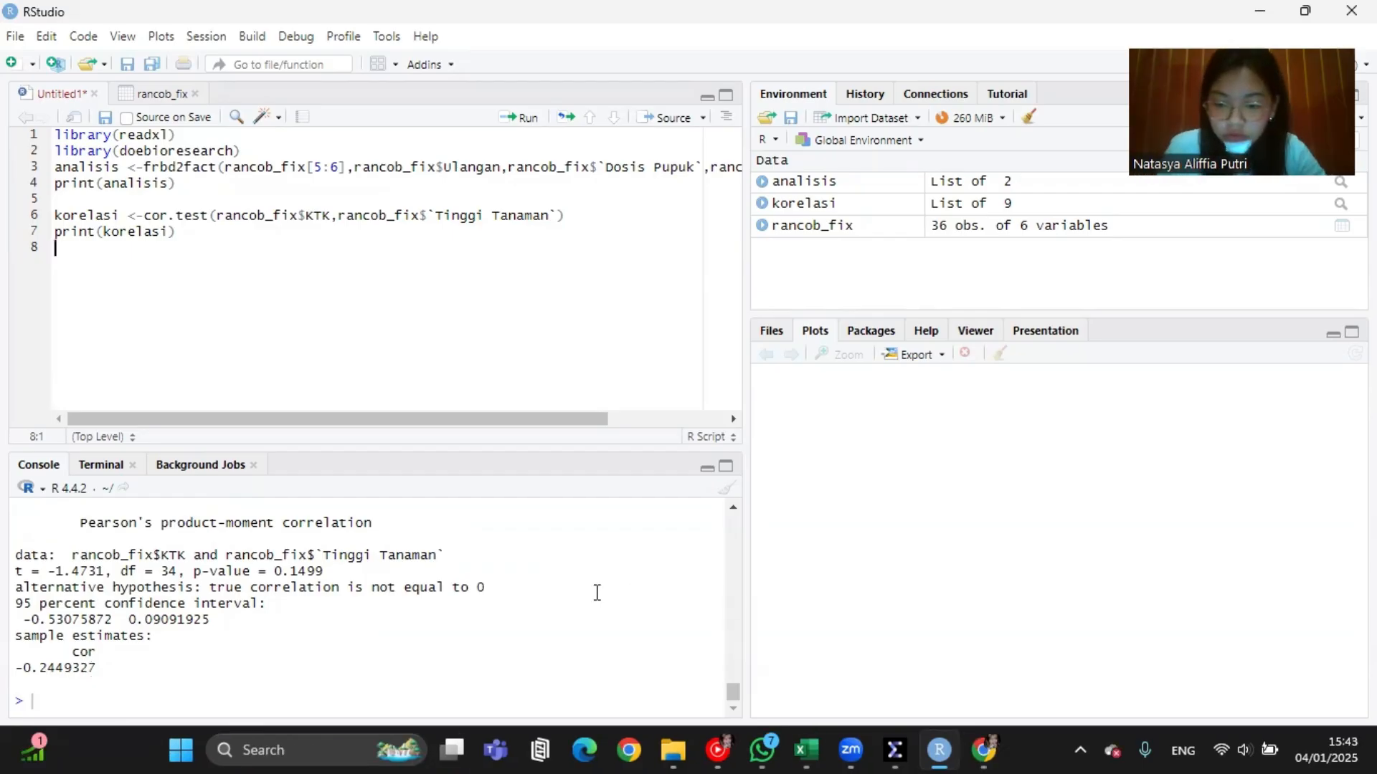
Step: Leave line 8 of the script blank and add library(ggplot2) on line 9
key("Return")
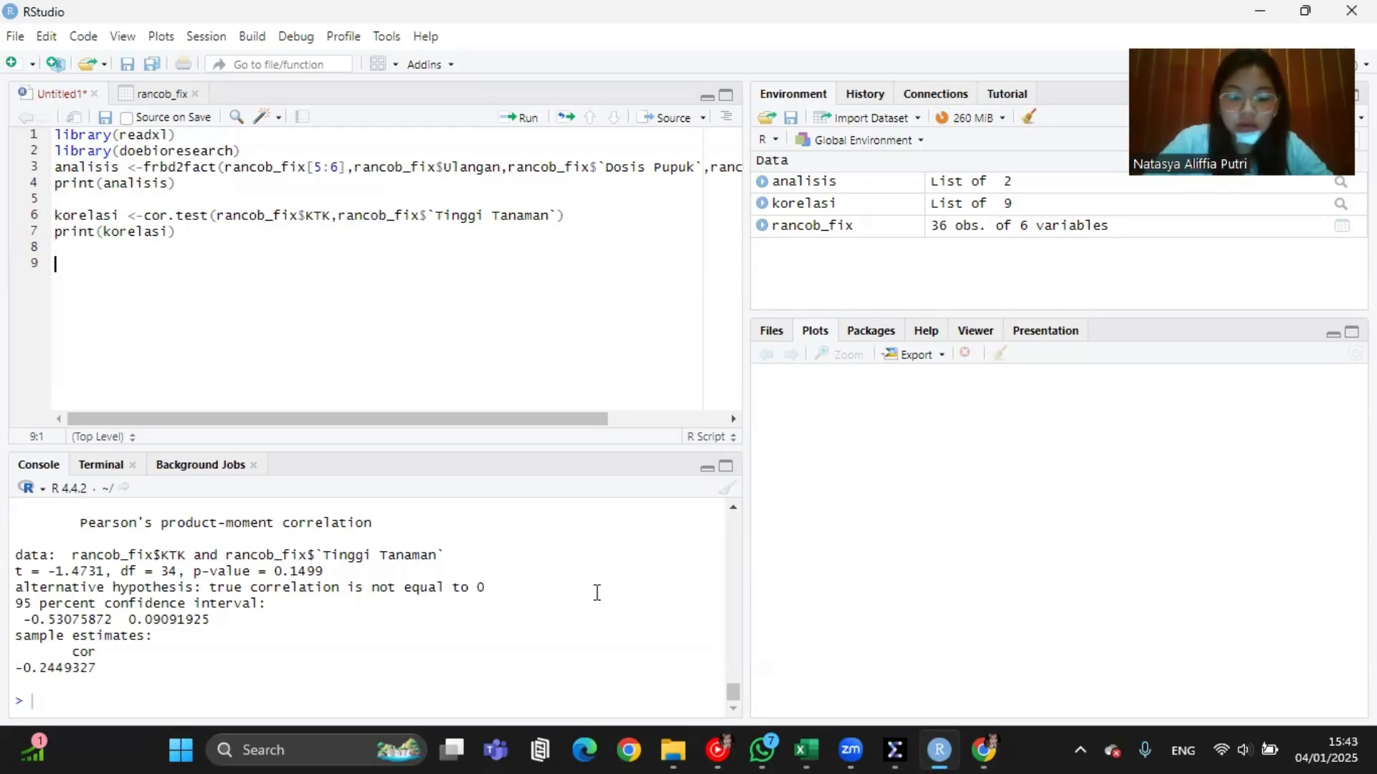
type("lib")
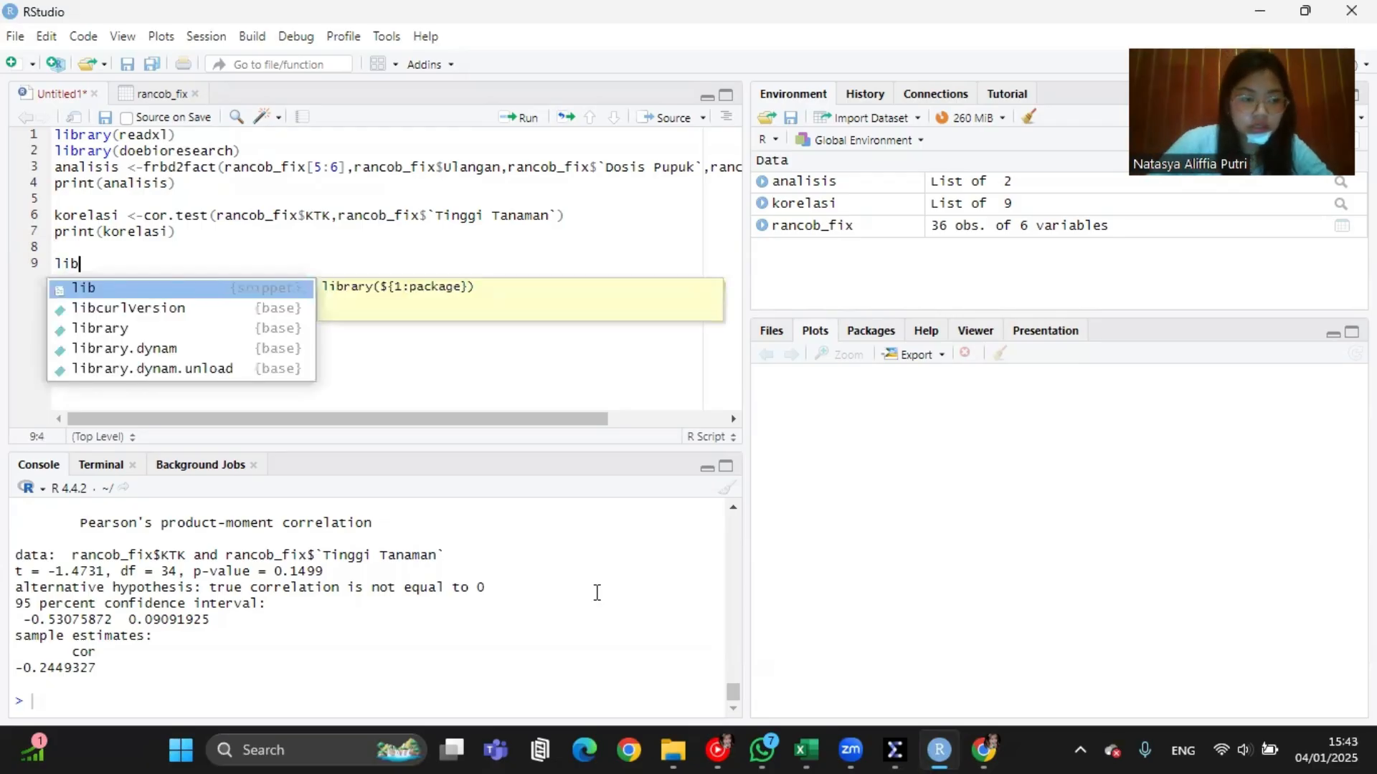
type("ra")
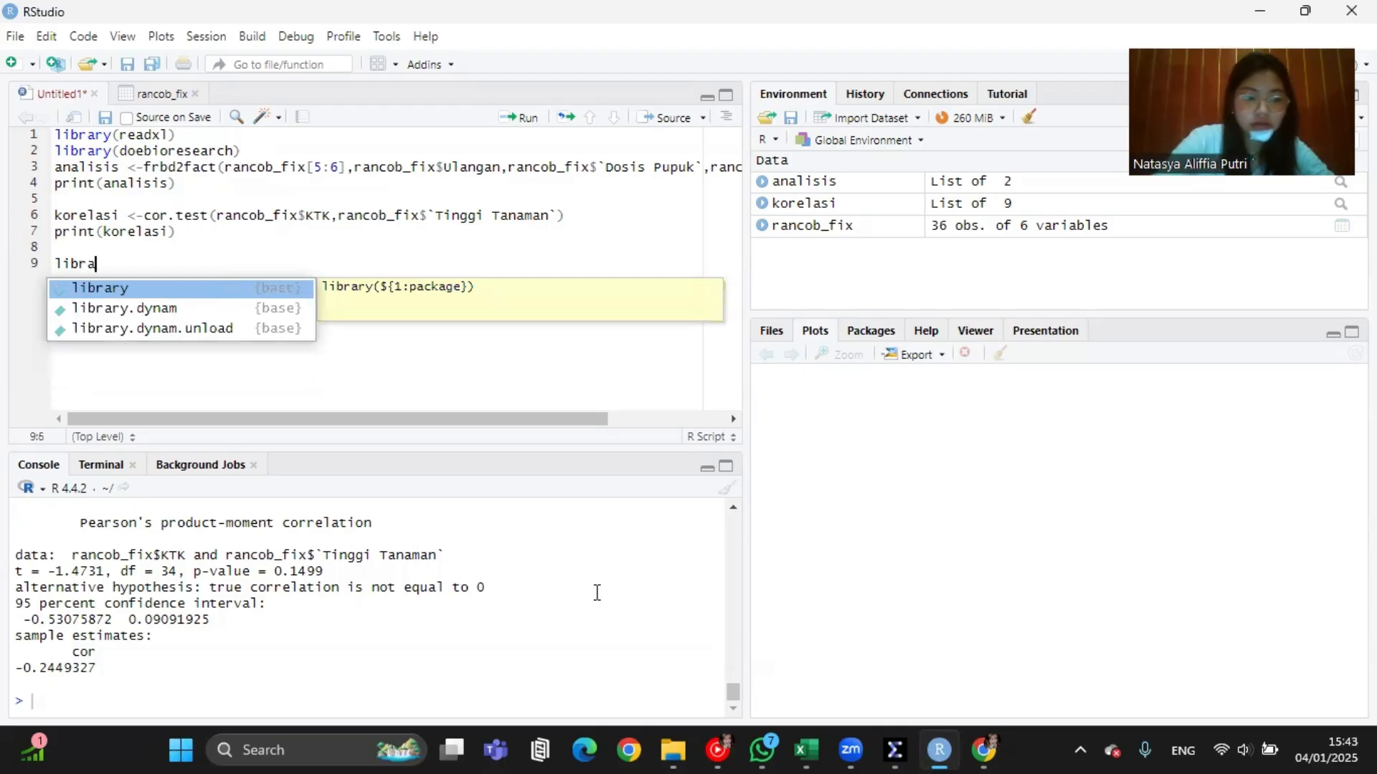
left_click(209, 291)
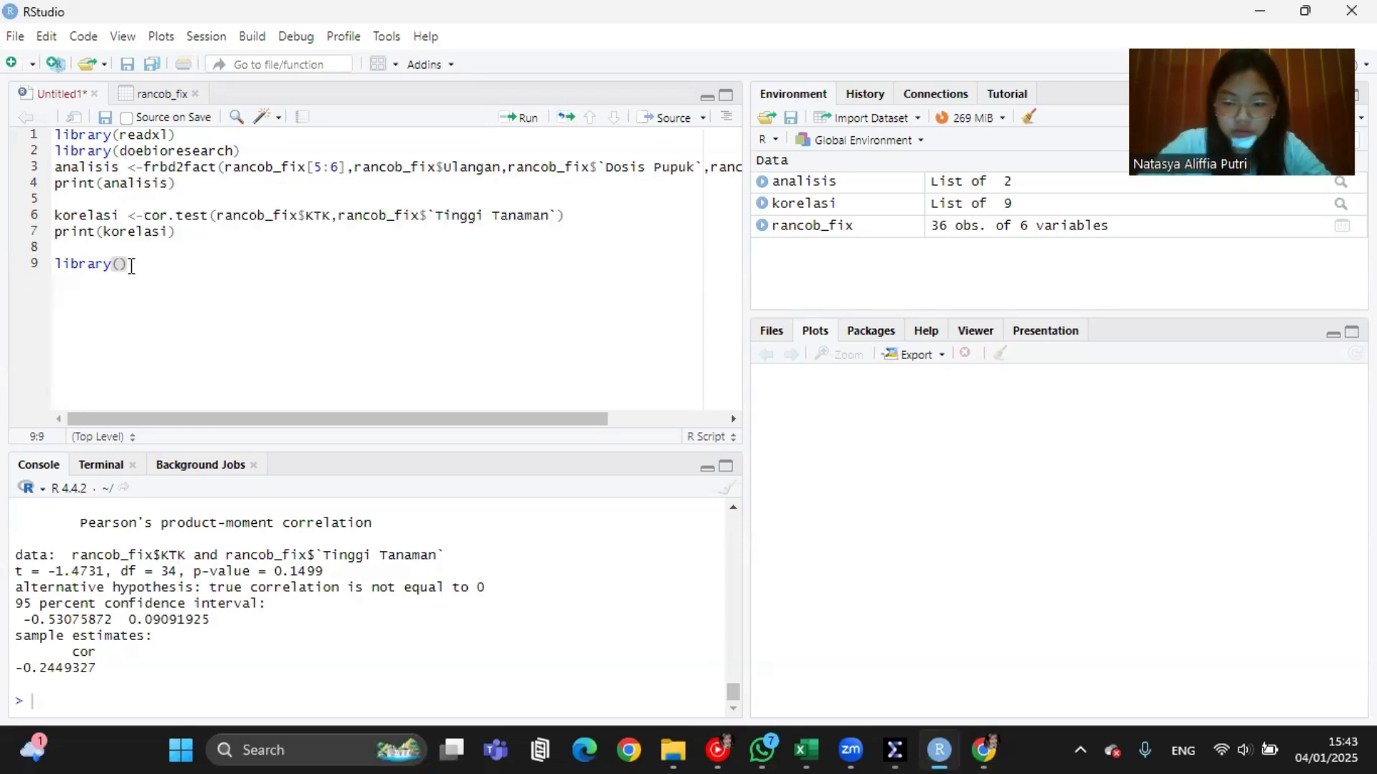
type("gg")
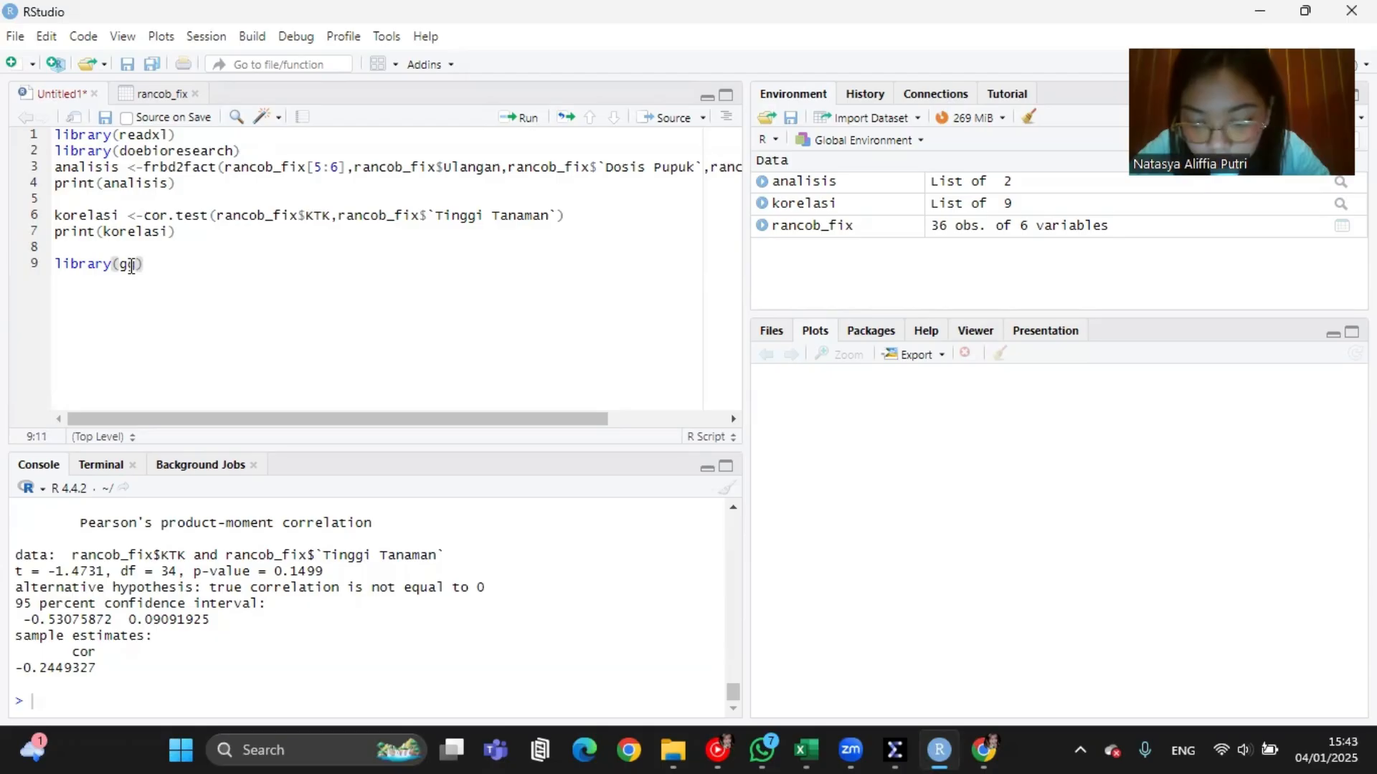
type("pl")
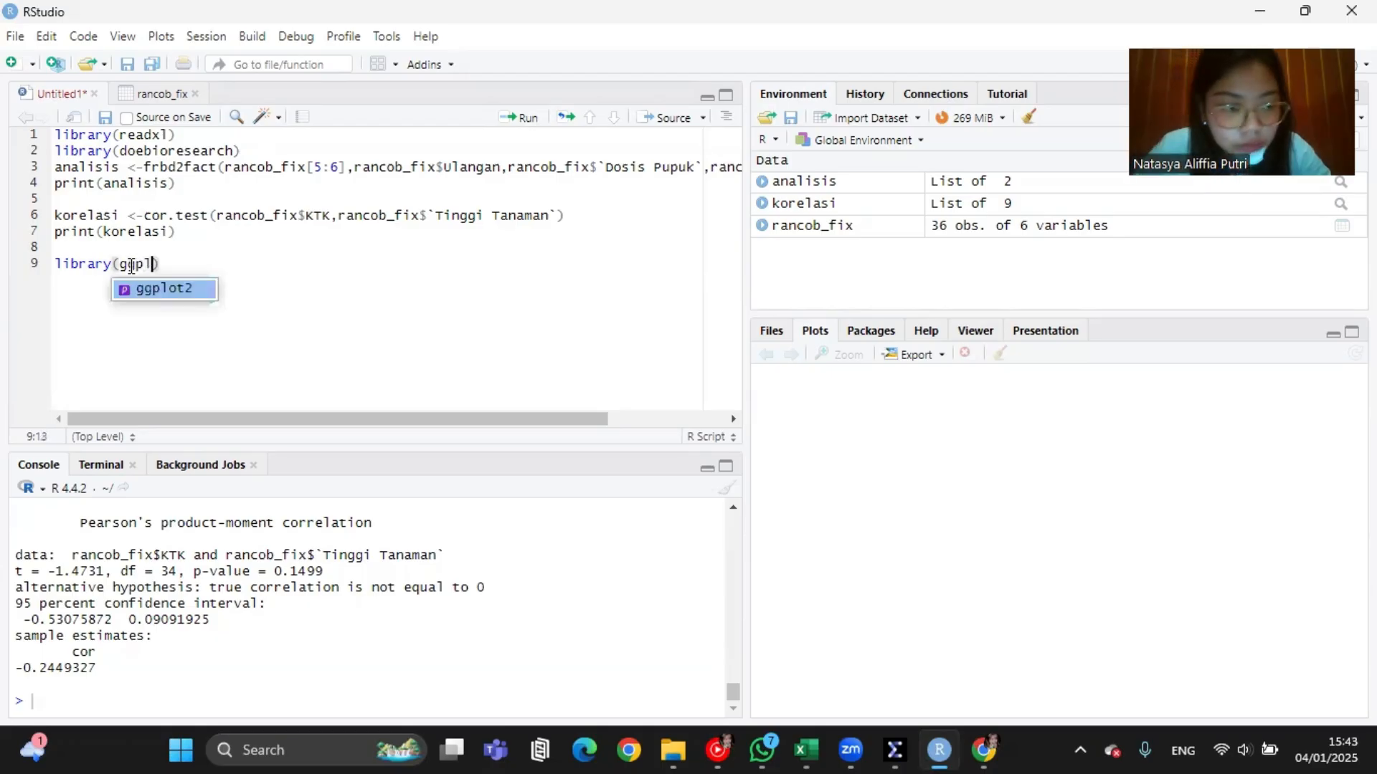
left_click(177, 285)
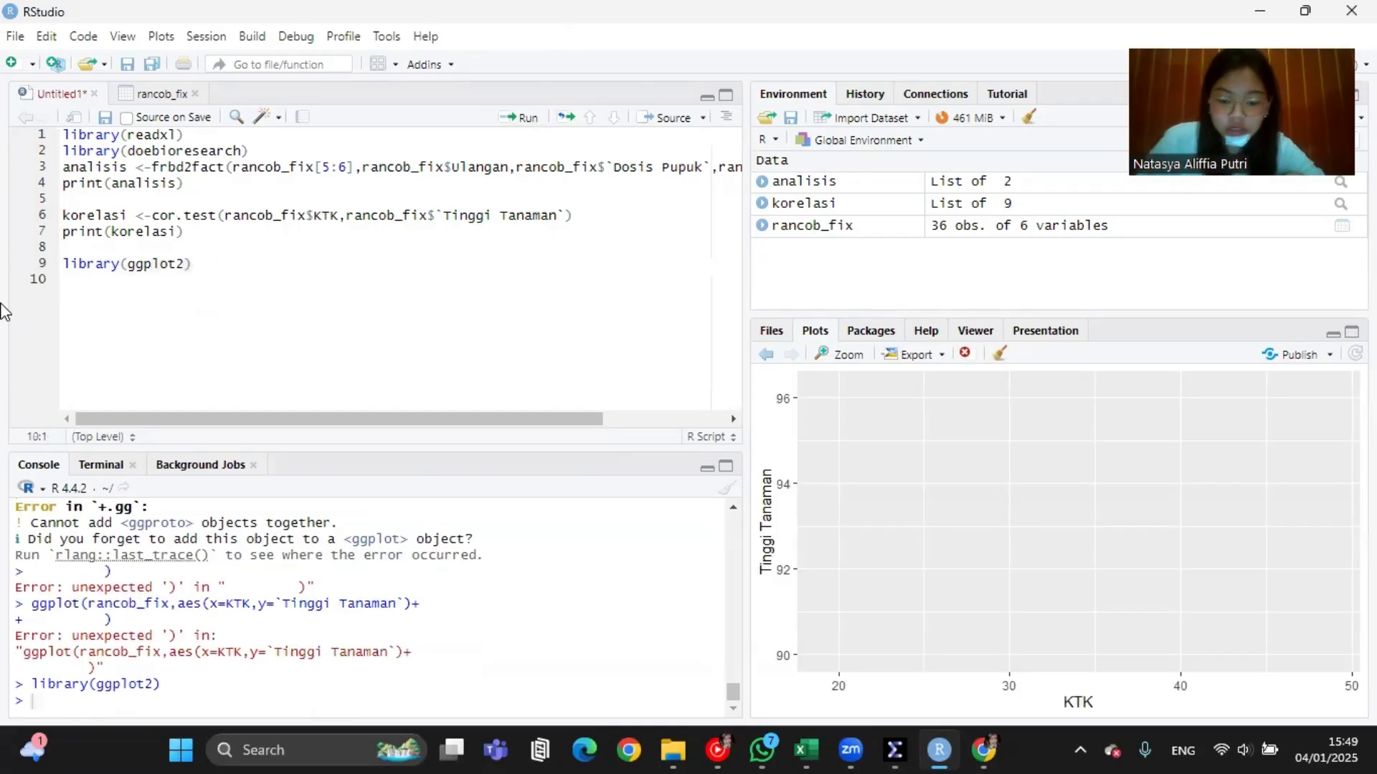
Step: Add library(ggpp) on line 10 of the script and run it
type("librar")
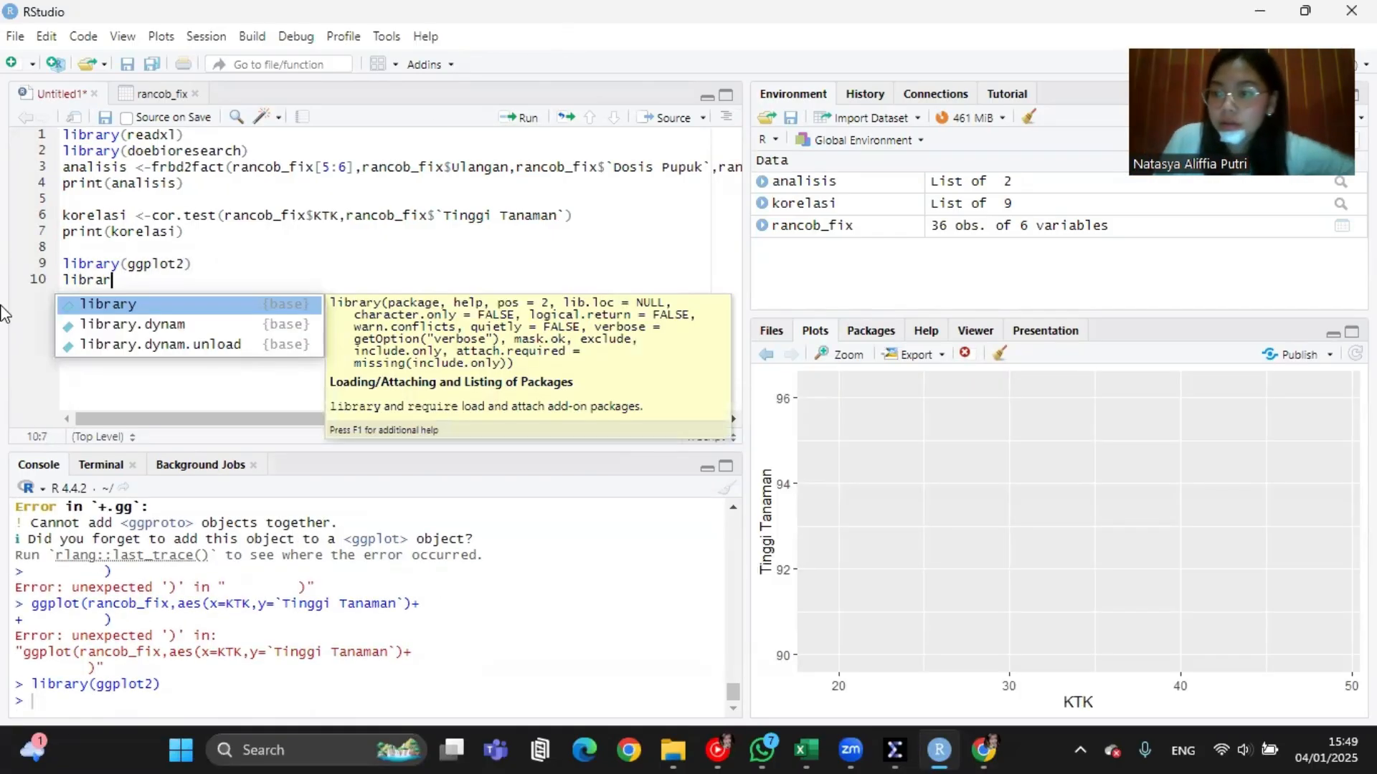
left_click(116, 308)
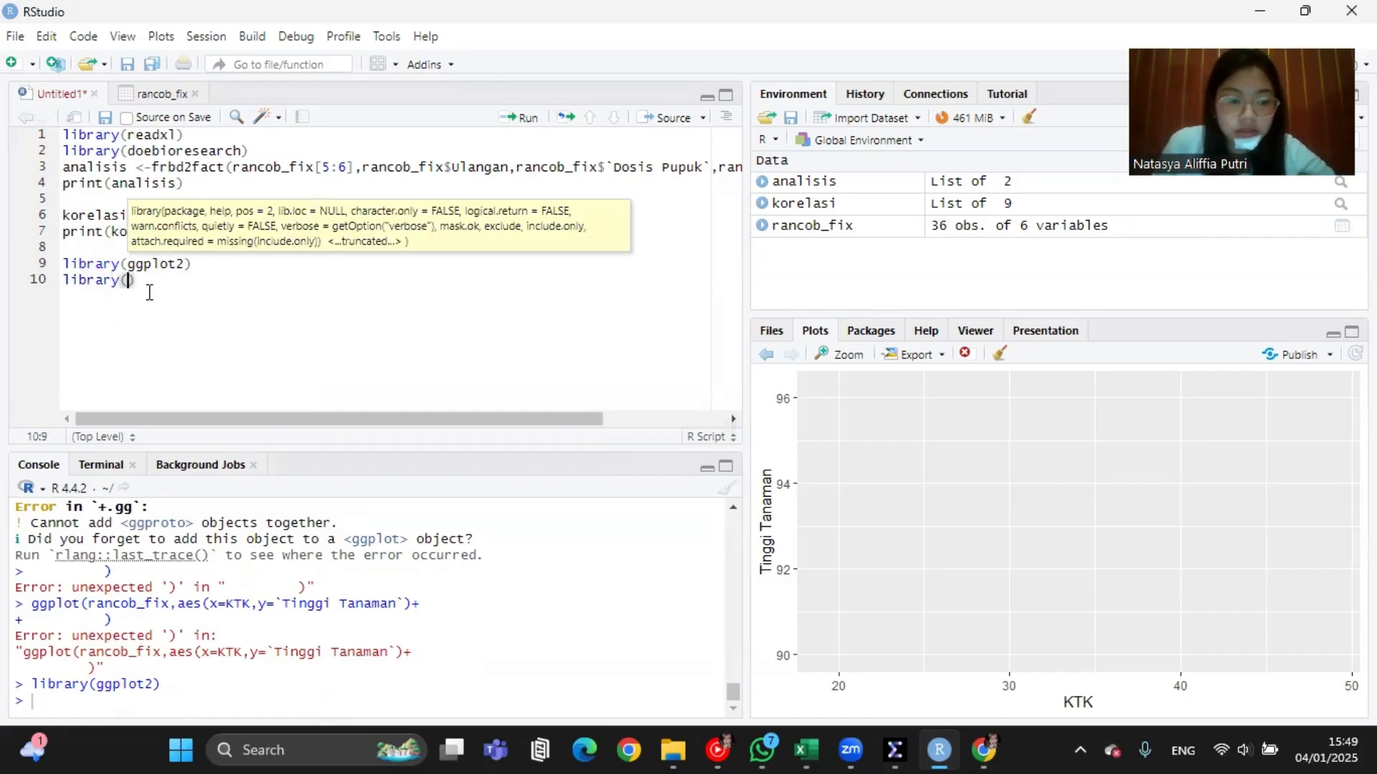
type("ggp")
key("BackSpace")
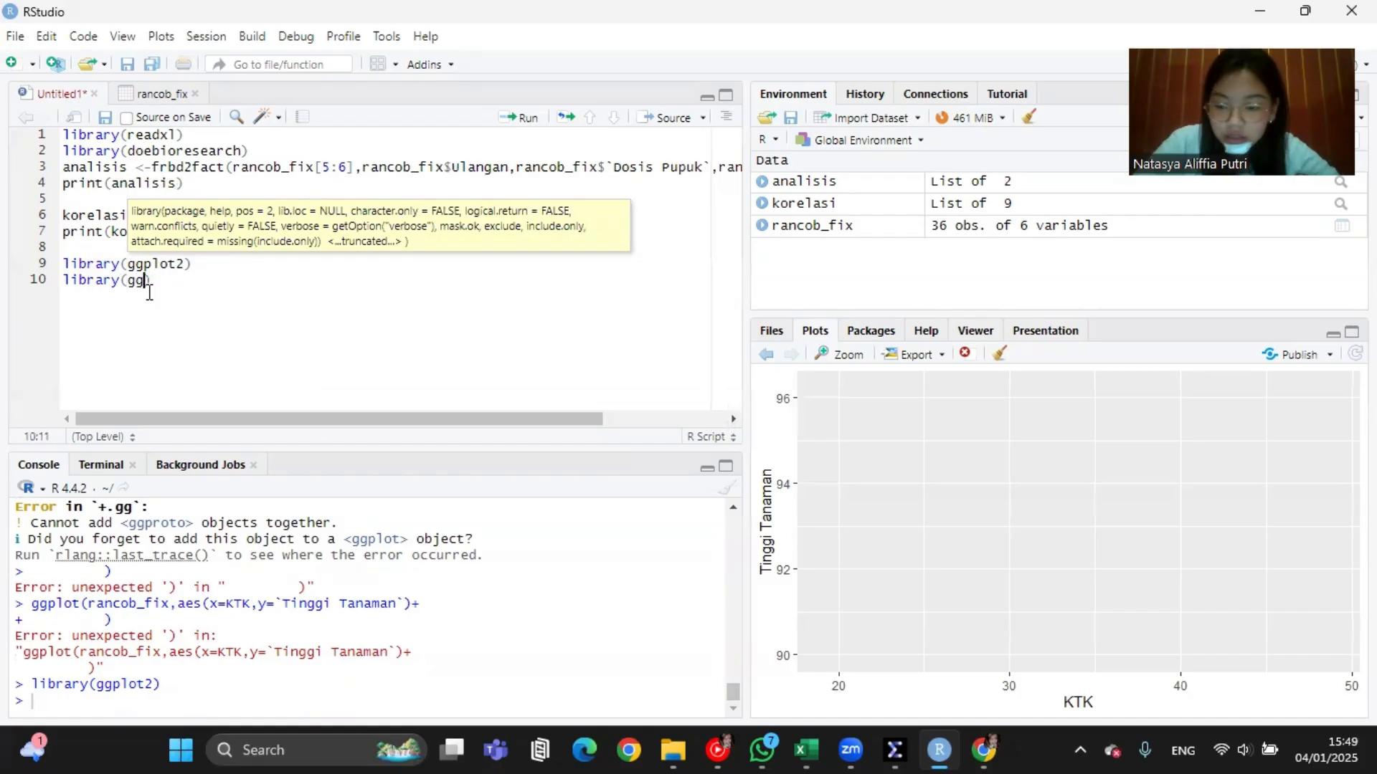
type("gp")
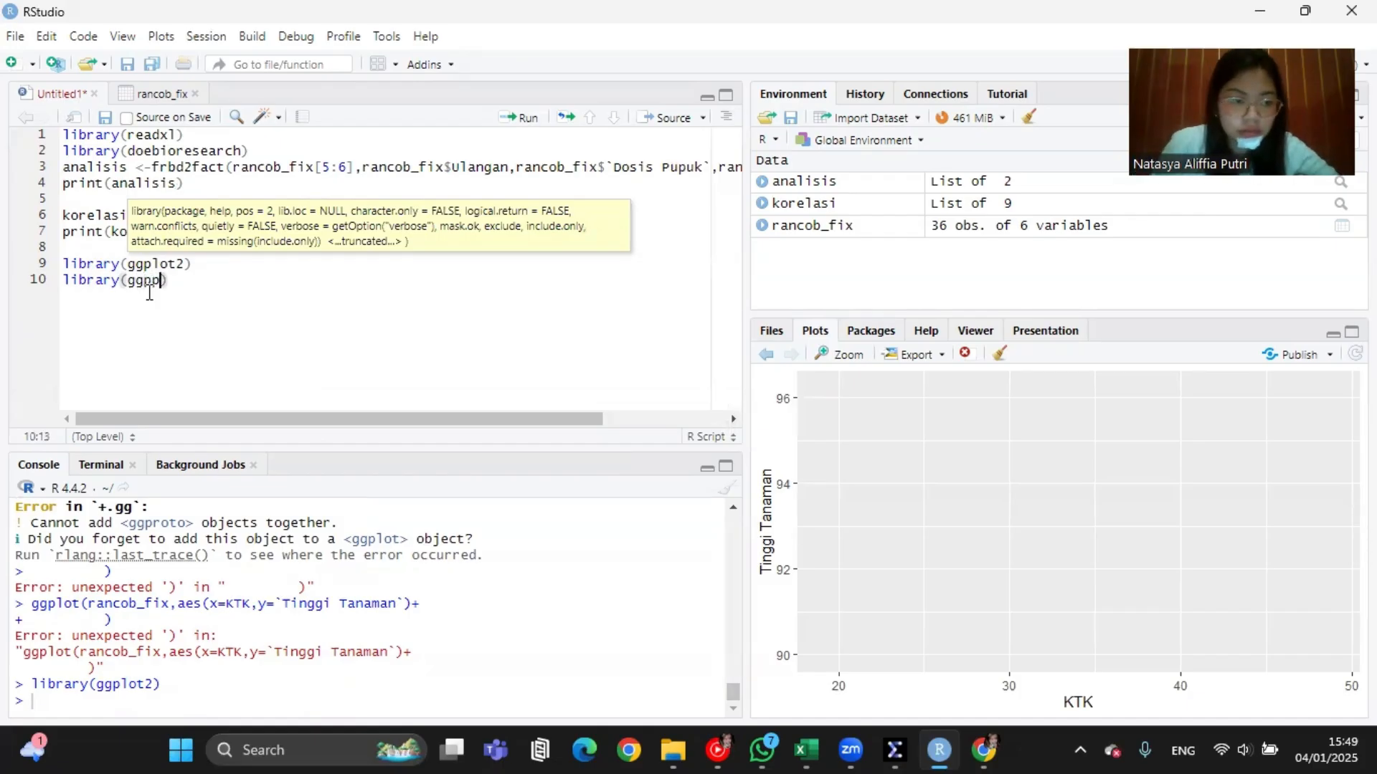
key("BackSpace")
key("BackSpace")
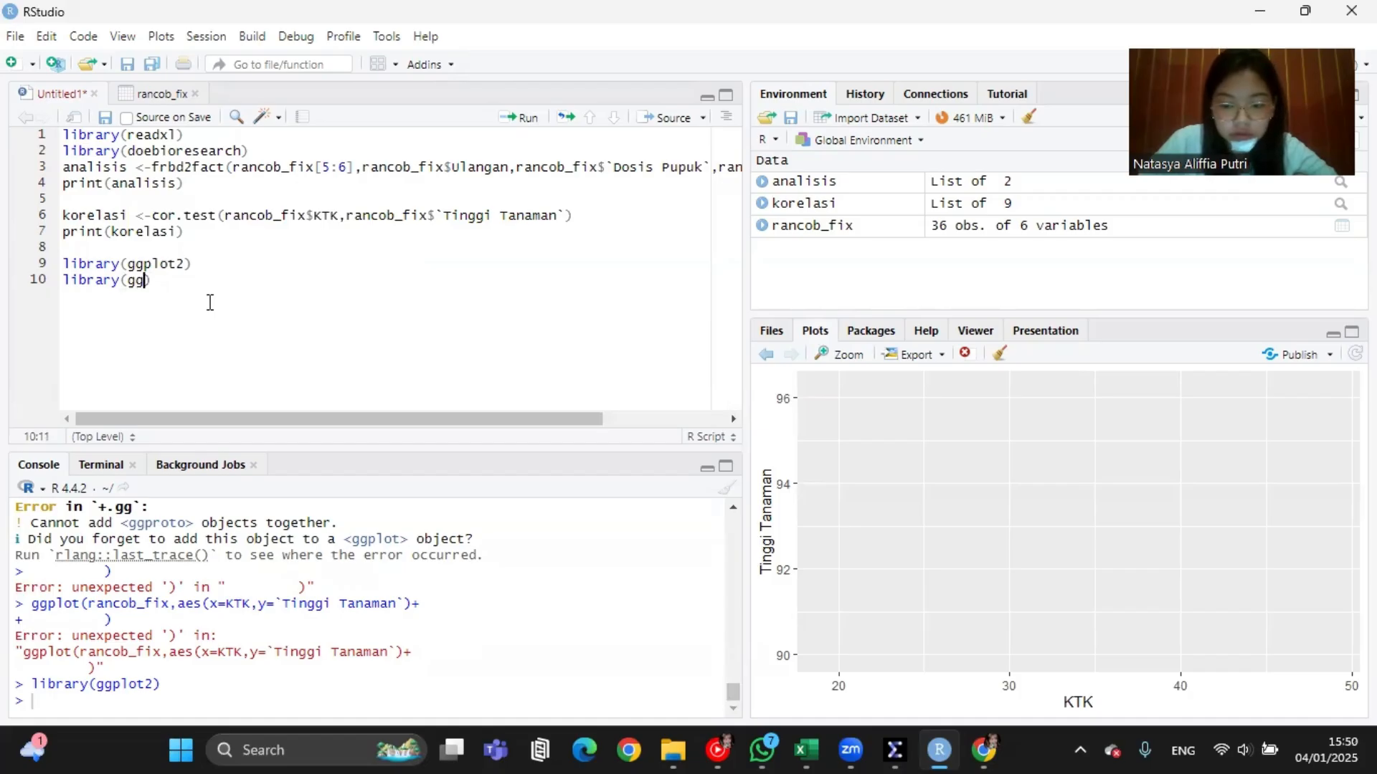
type("pp")
key("BackSpace")
key("Tab")
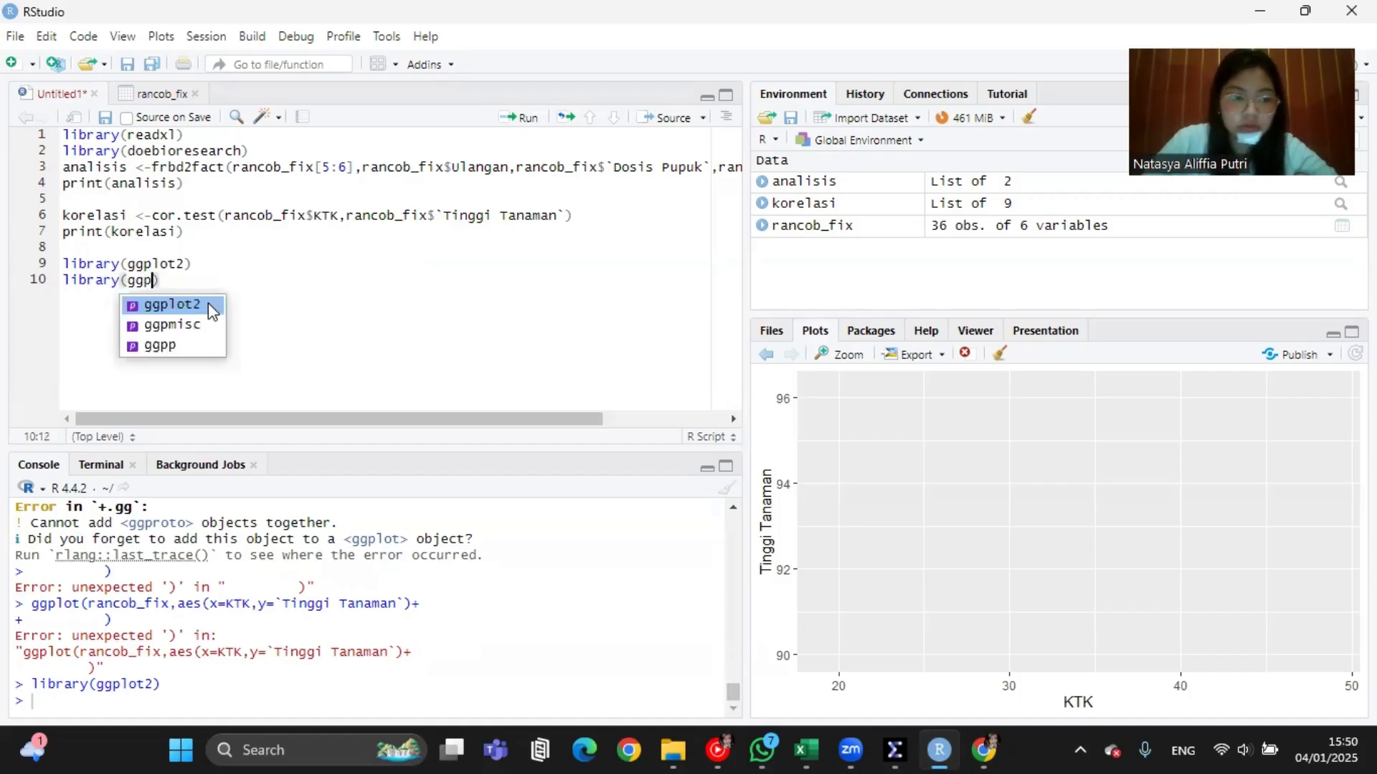
left_click(196, 347)
left_click(175, 285)
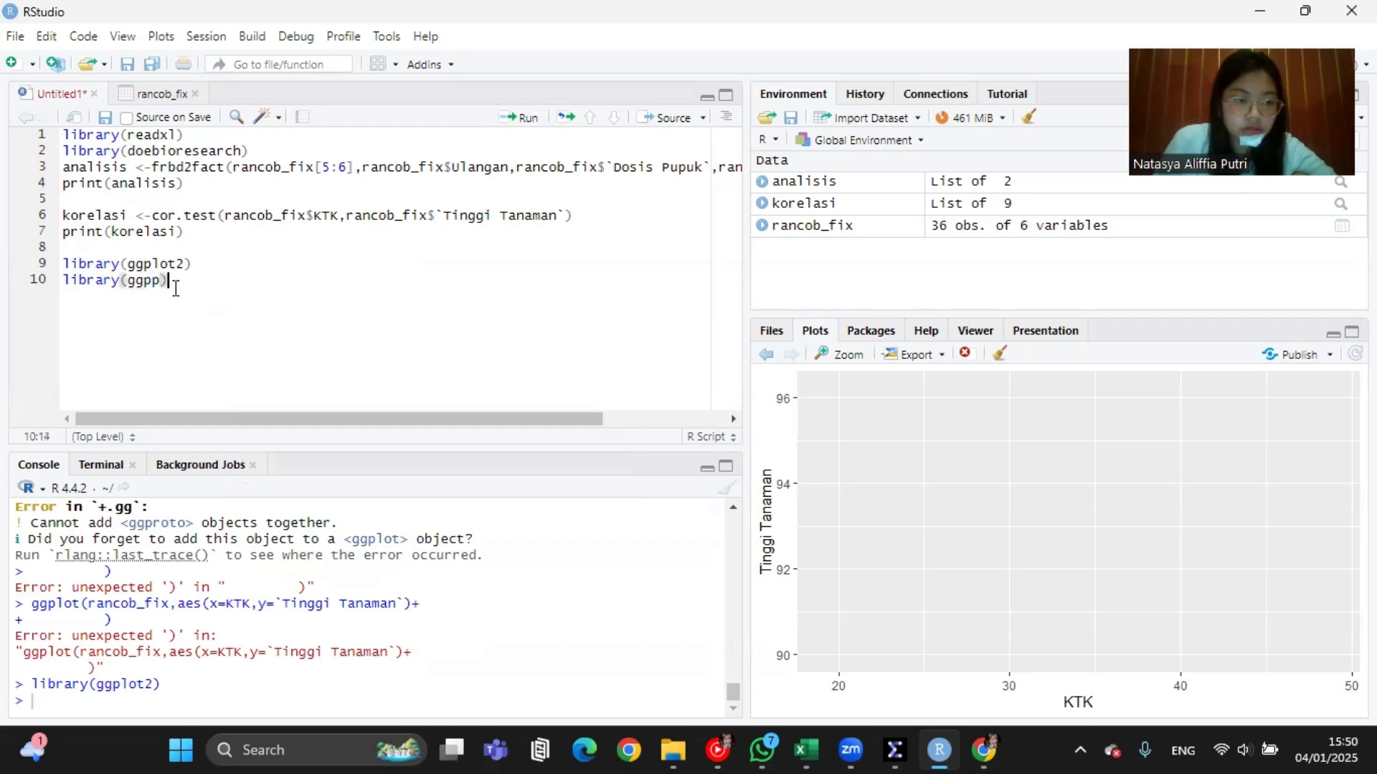
left_click(528, 118)
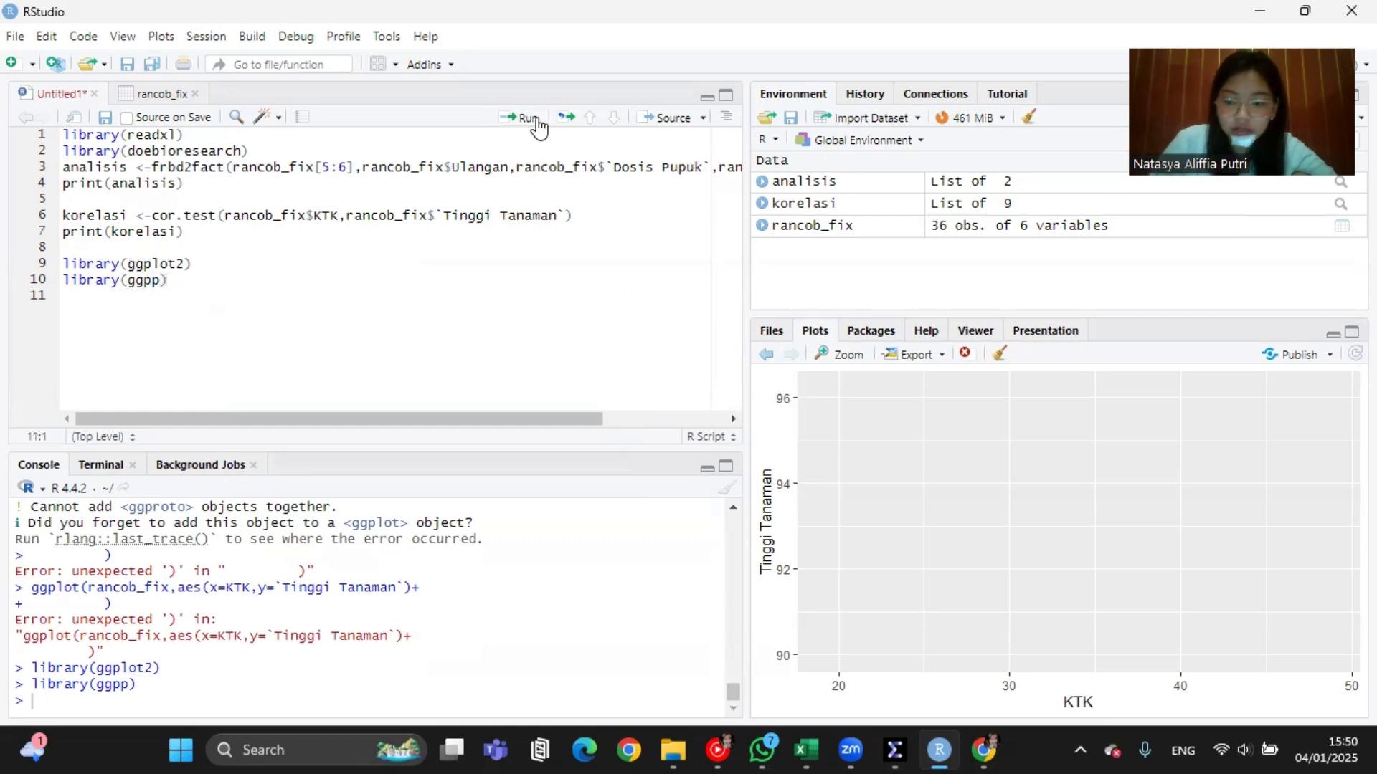
Step: Add library(ggpmisc) on line 11 of the script and run it
type("li")
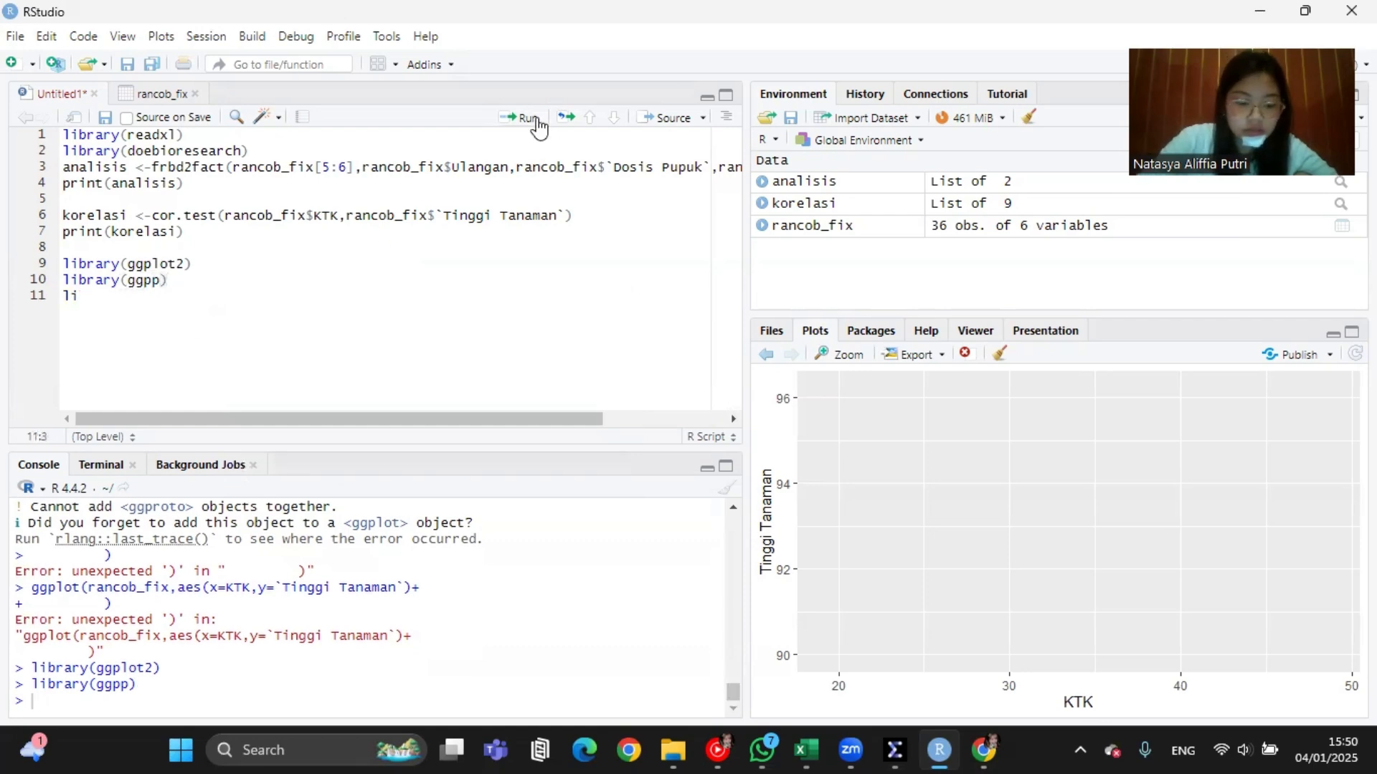
type("bra")
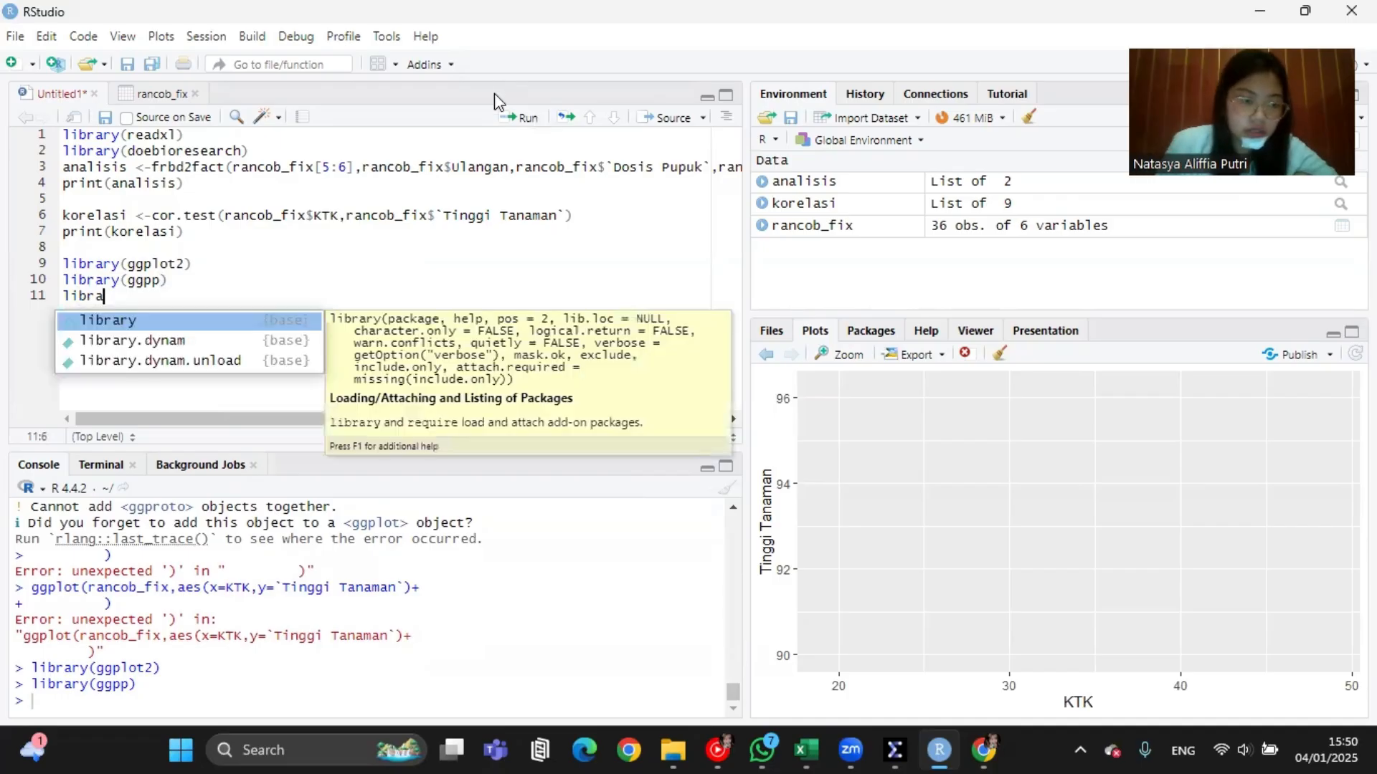
left_click(239, 321)
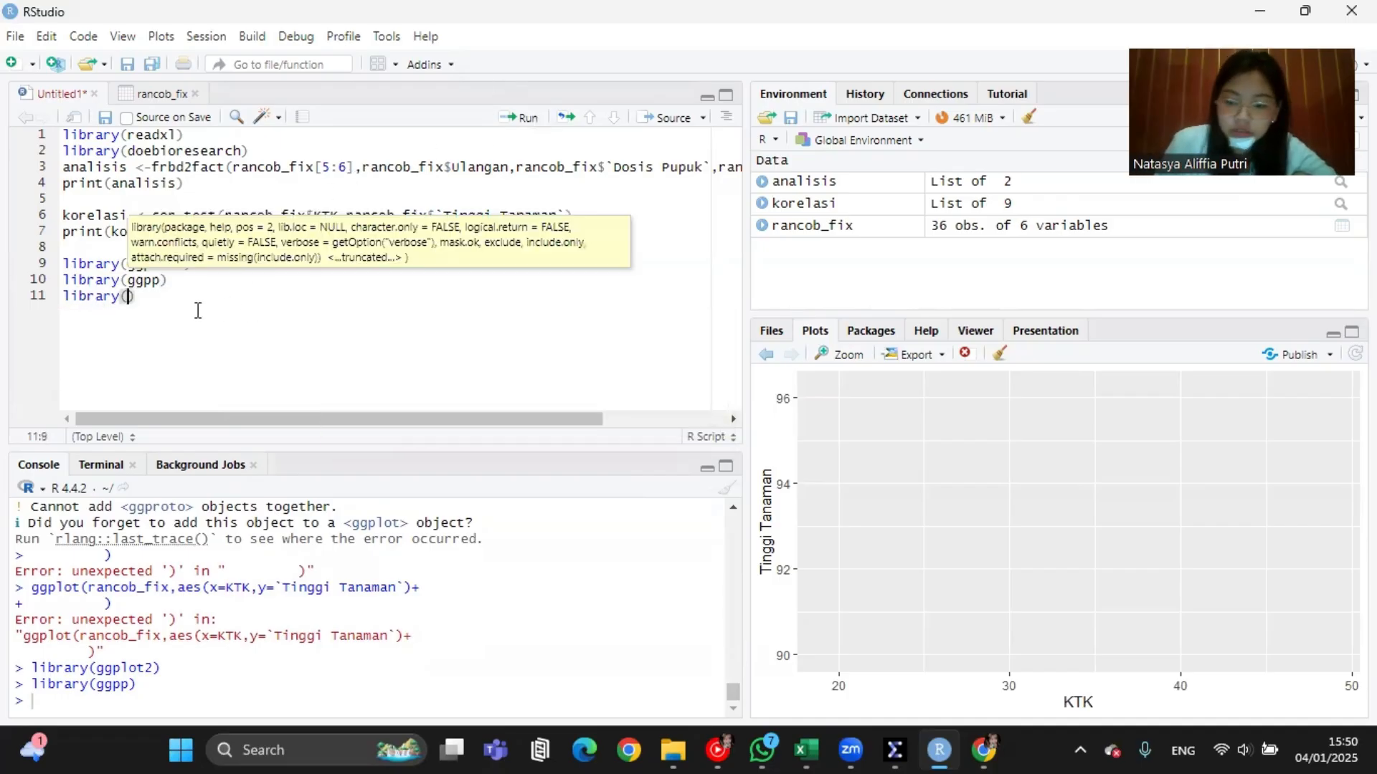
type("gg")
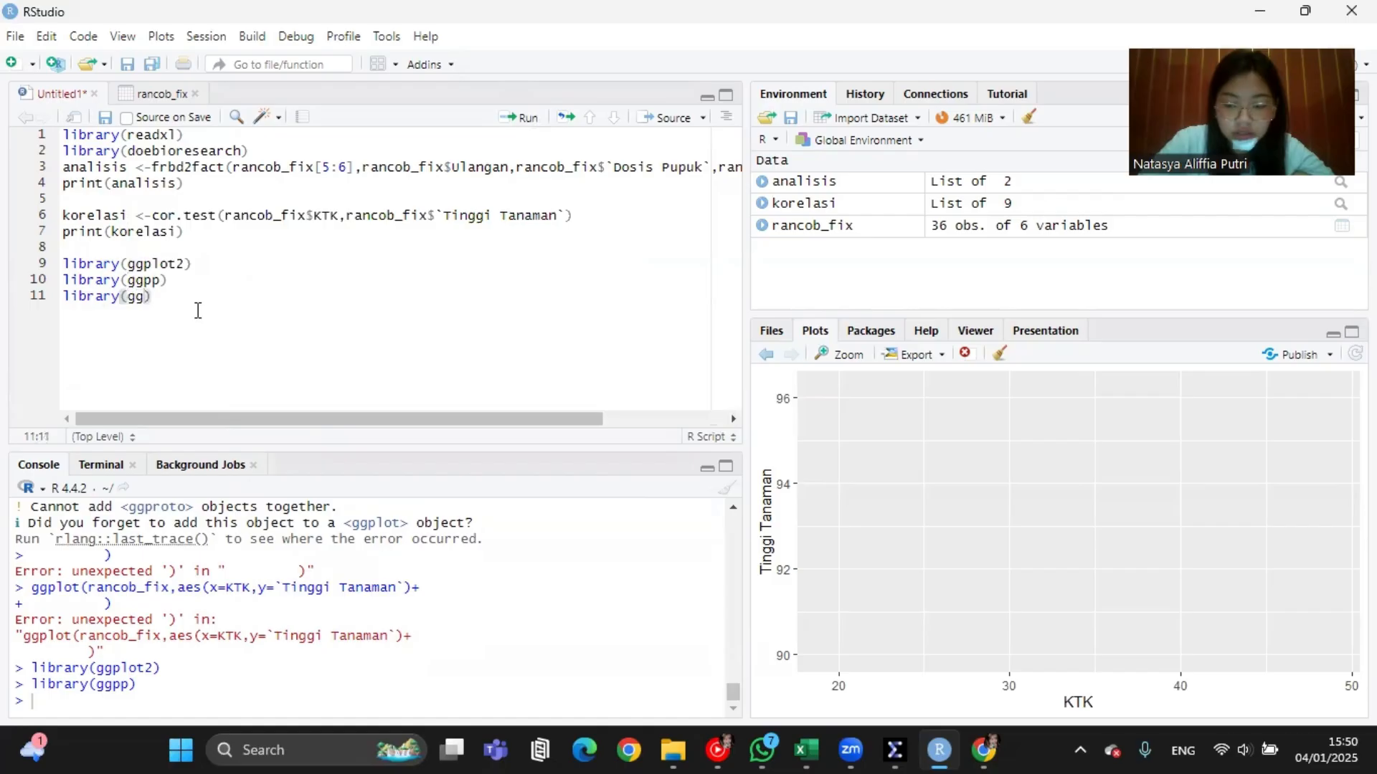
type("pm")
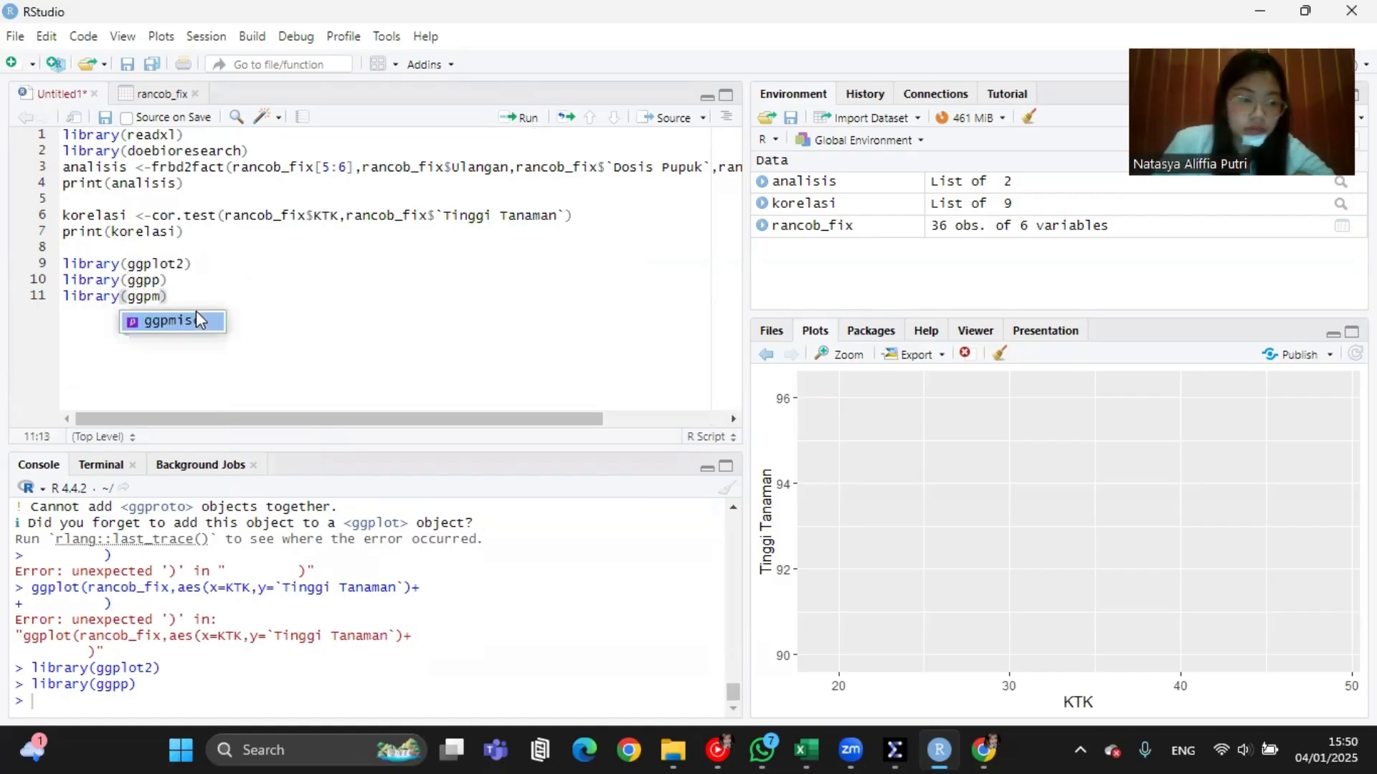
type("isc)")
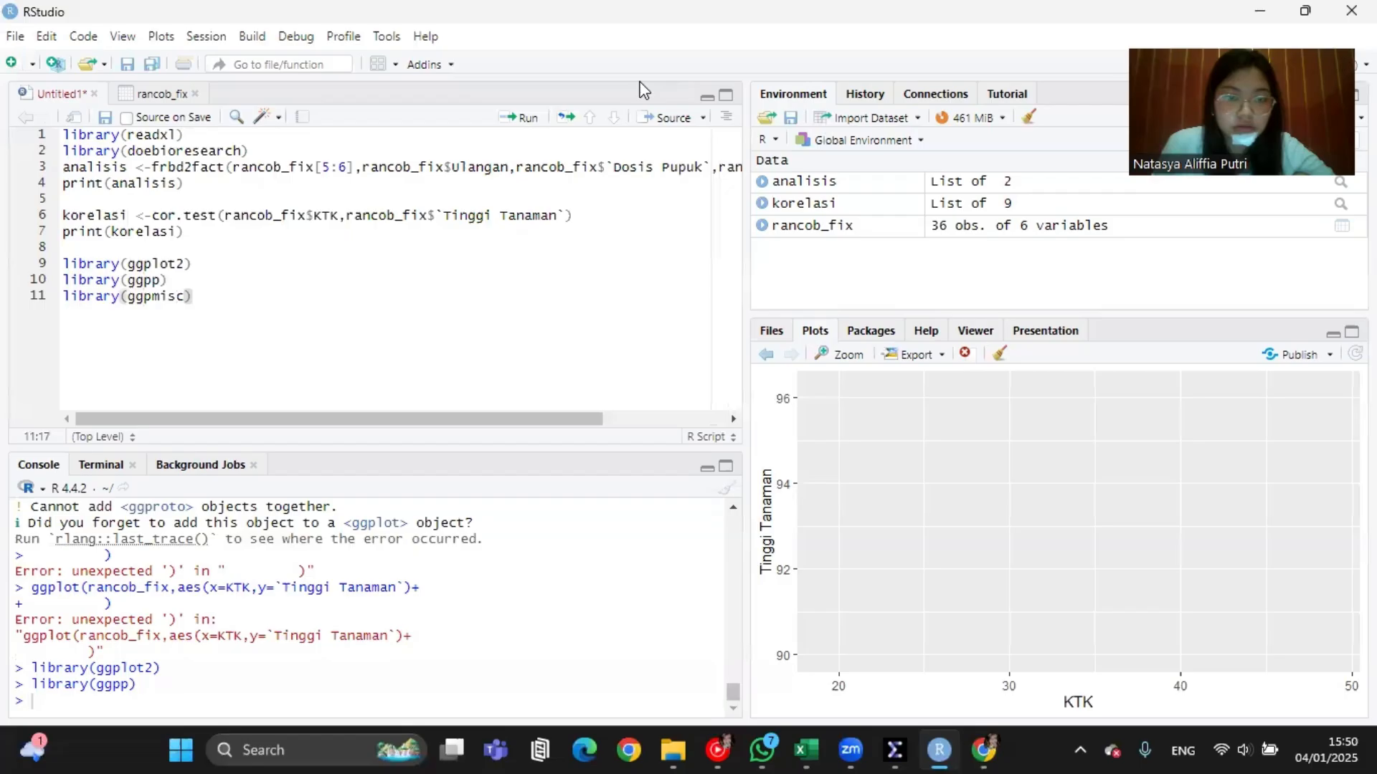
left_click(521, 117)
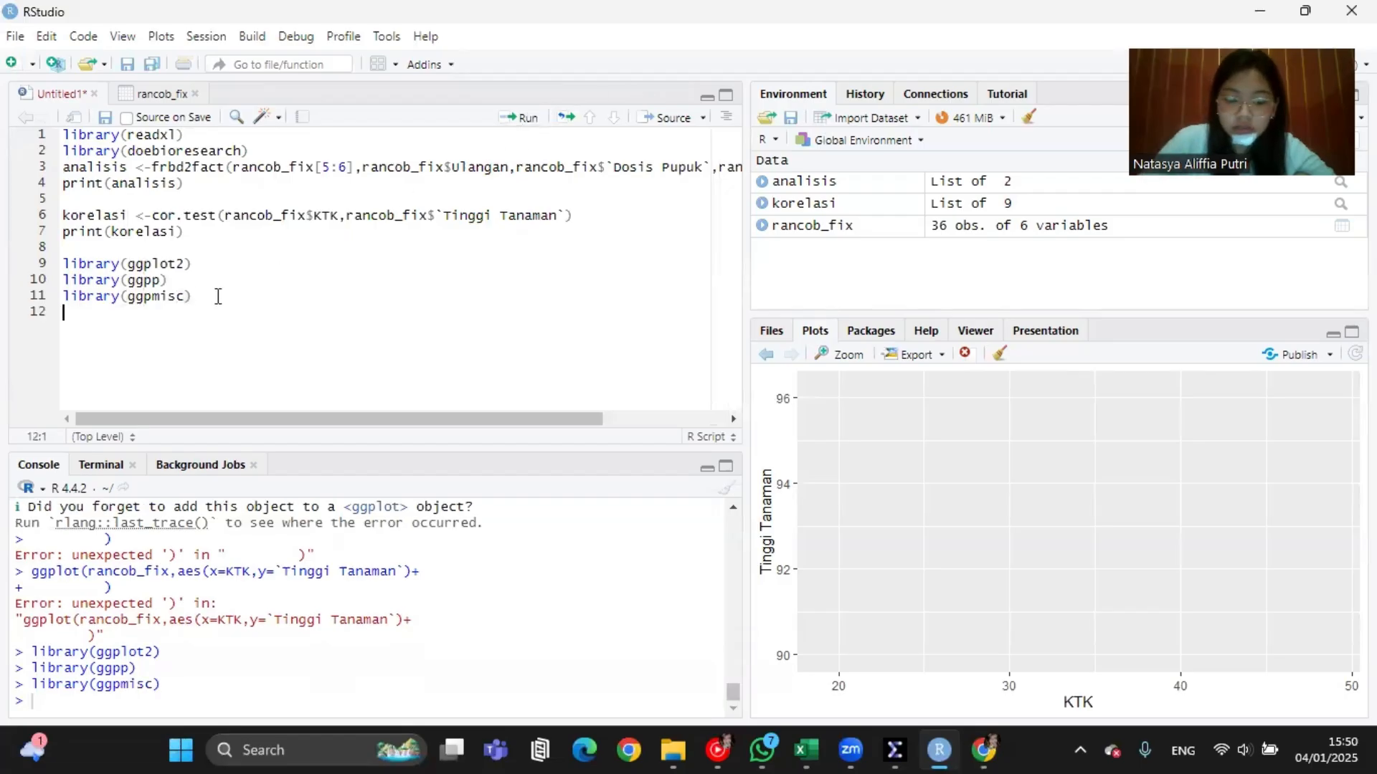
Step: Start a ggplot() call on line 12 of the script with rancob_fix as its data and an empty aes() mapping
type("gg")
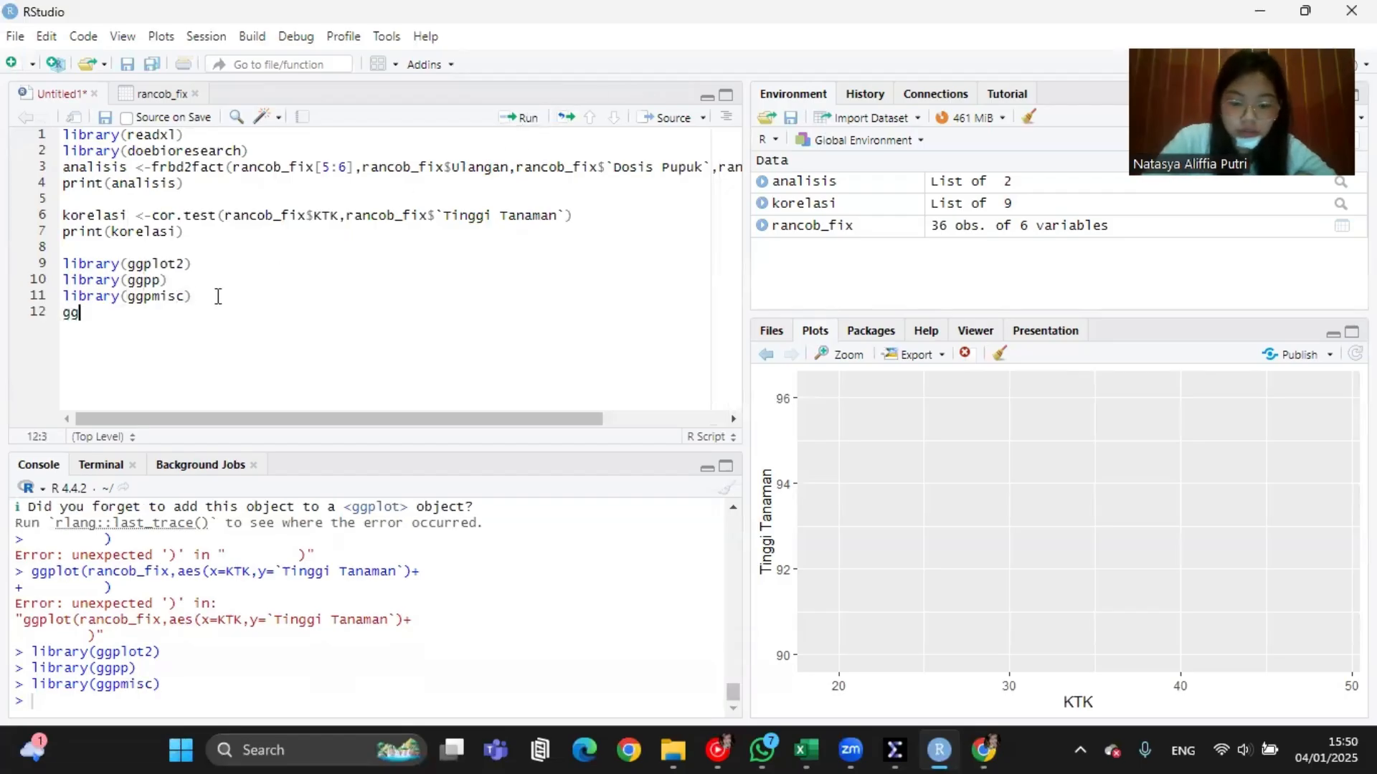
type("plot")
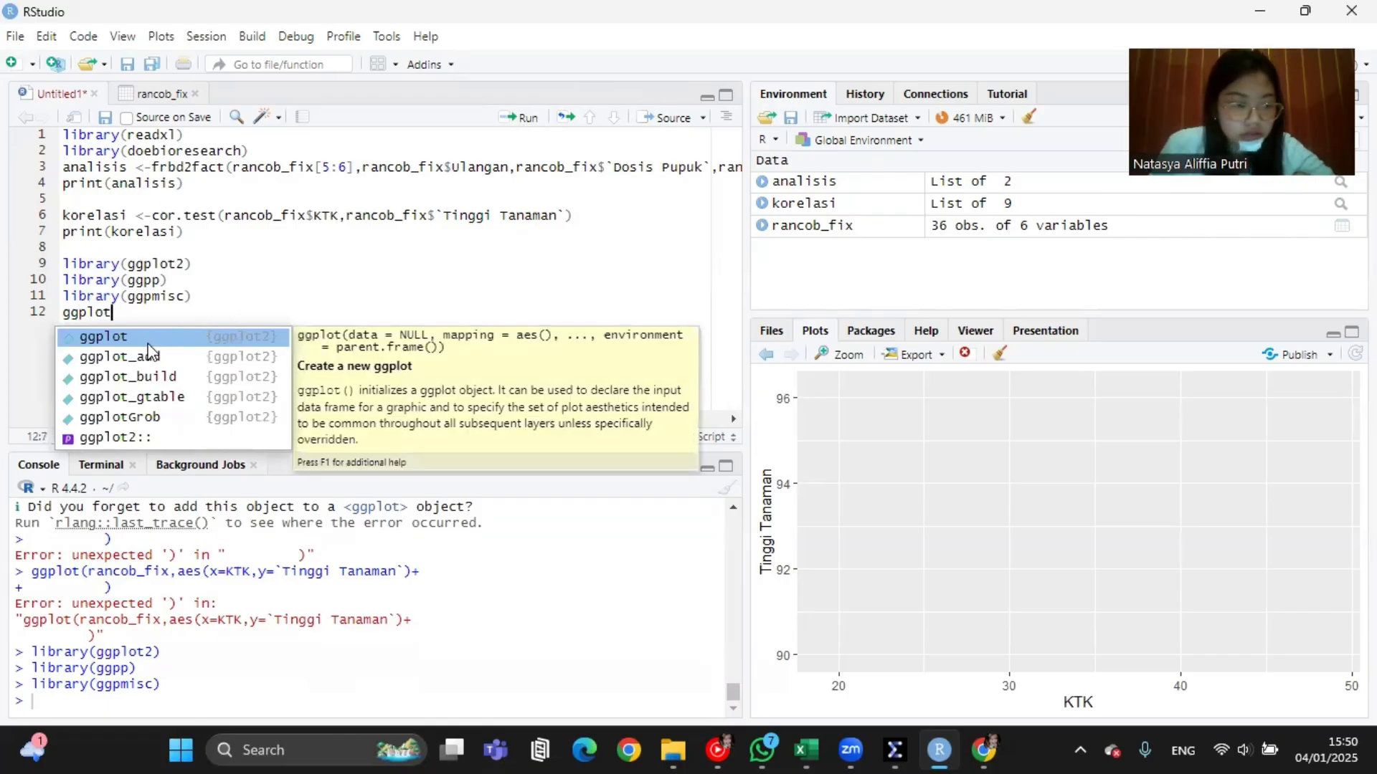
key("Tab")
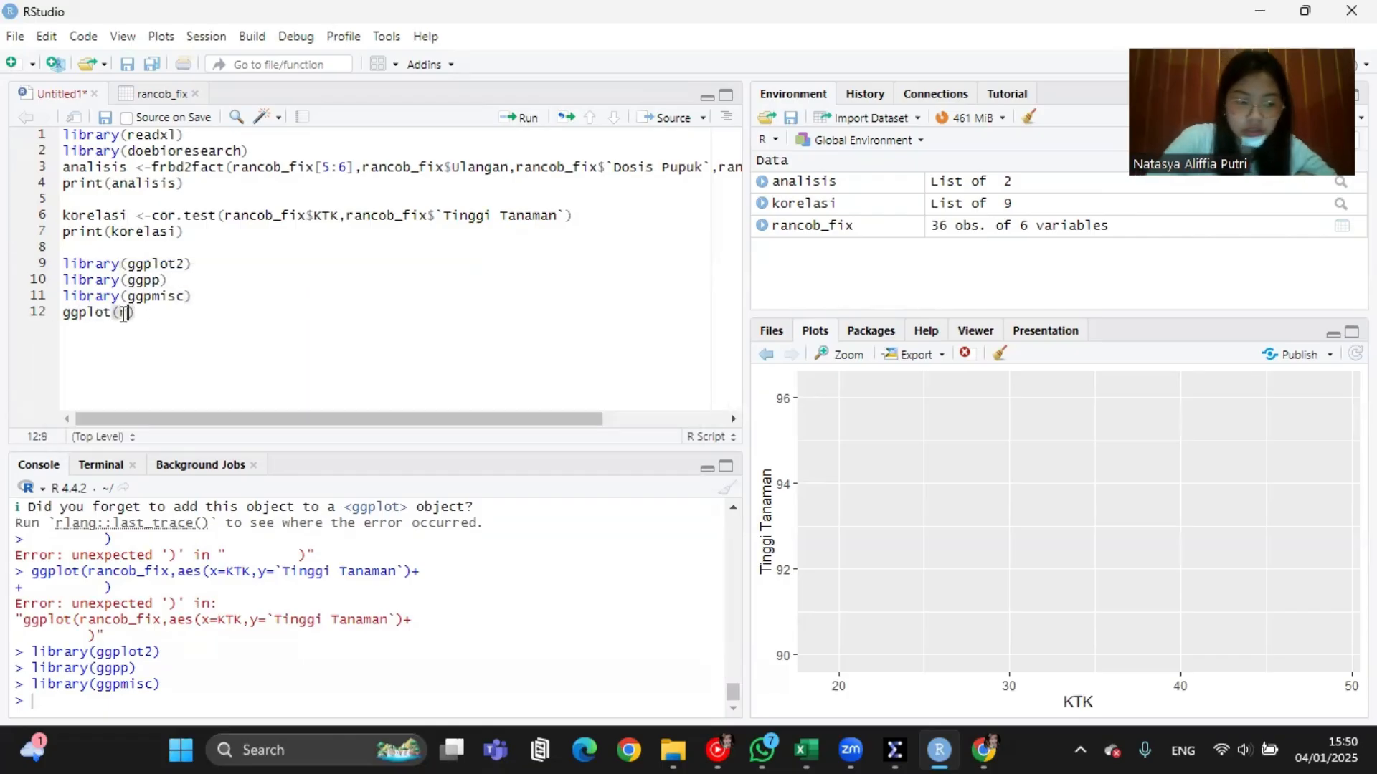
type("ranco")
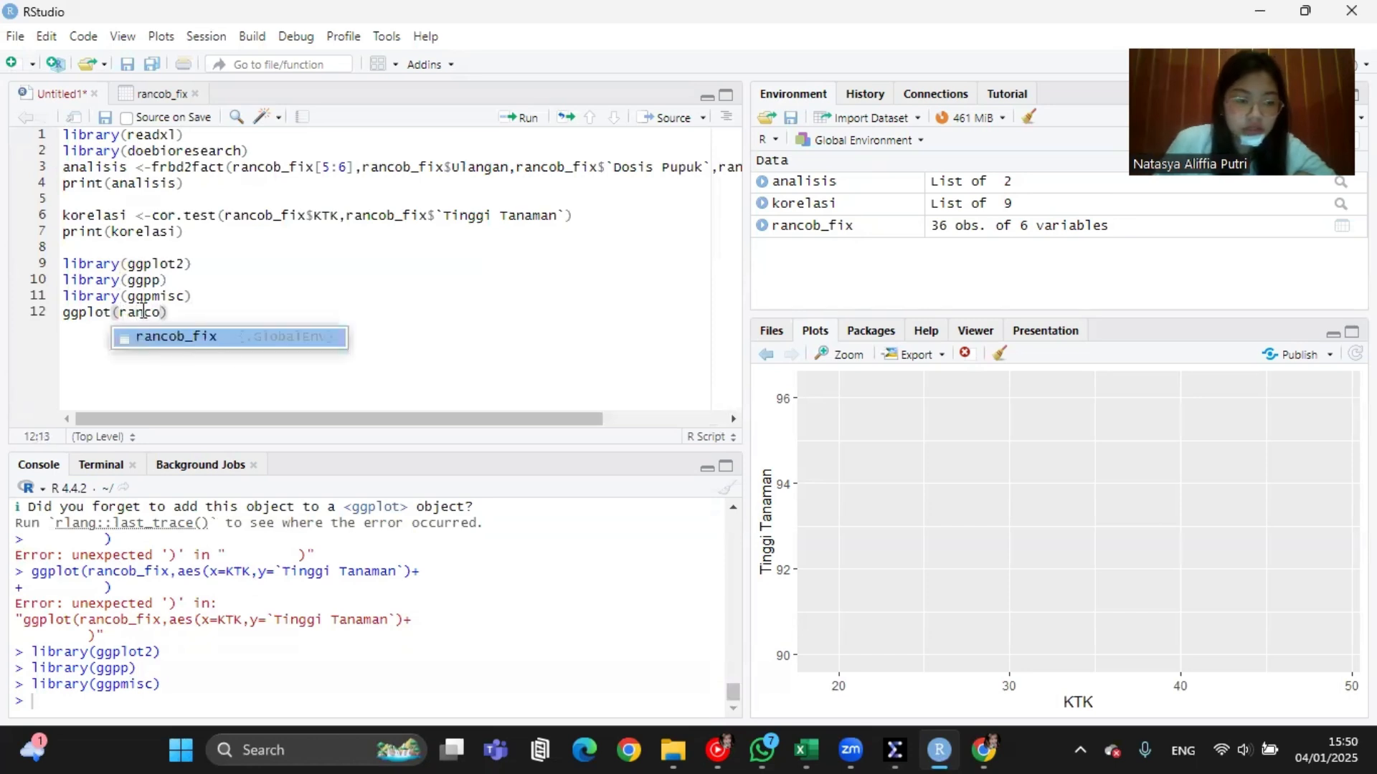
key("Tab")
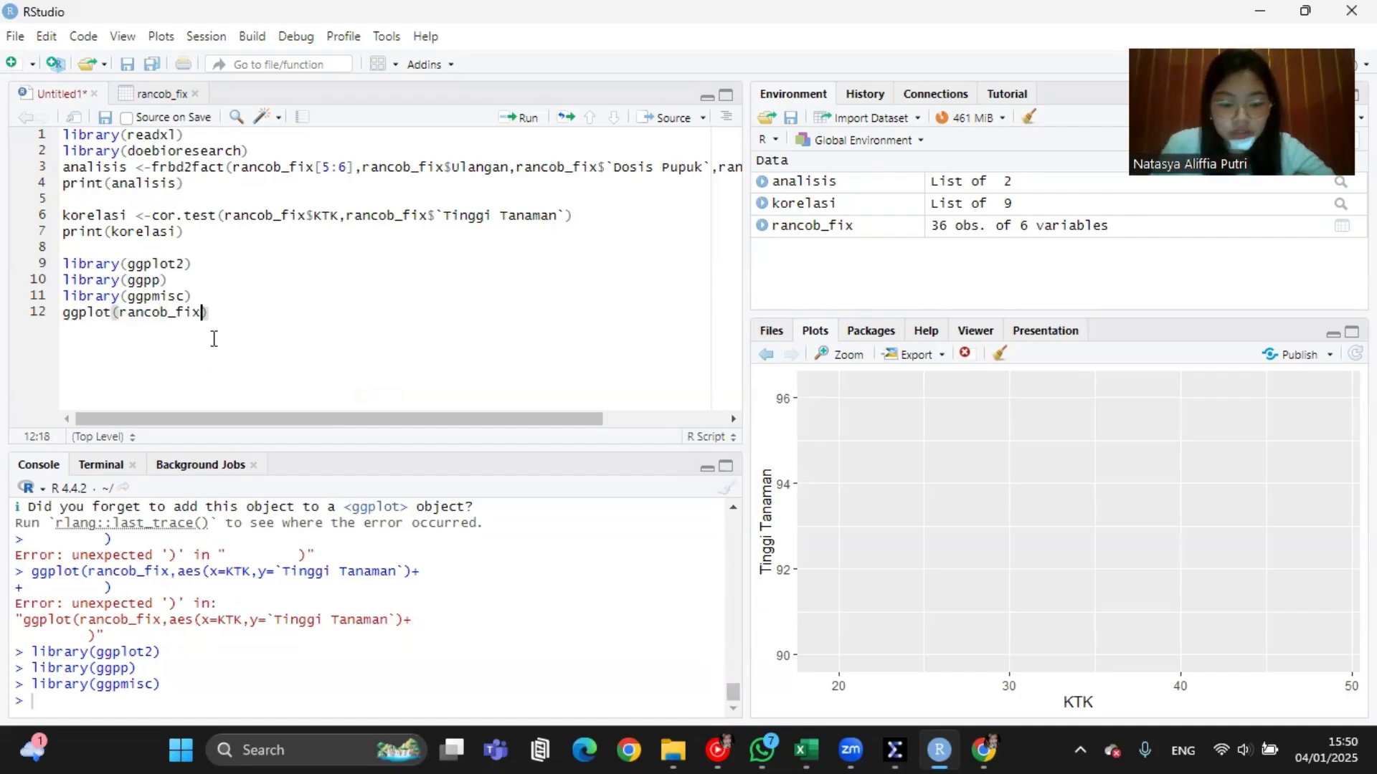
type(",")
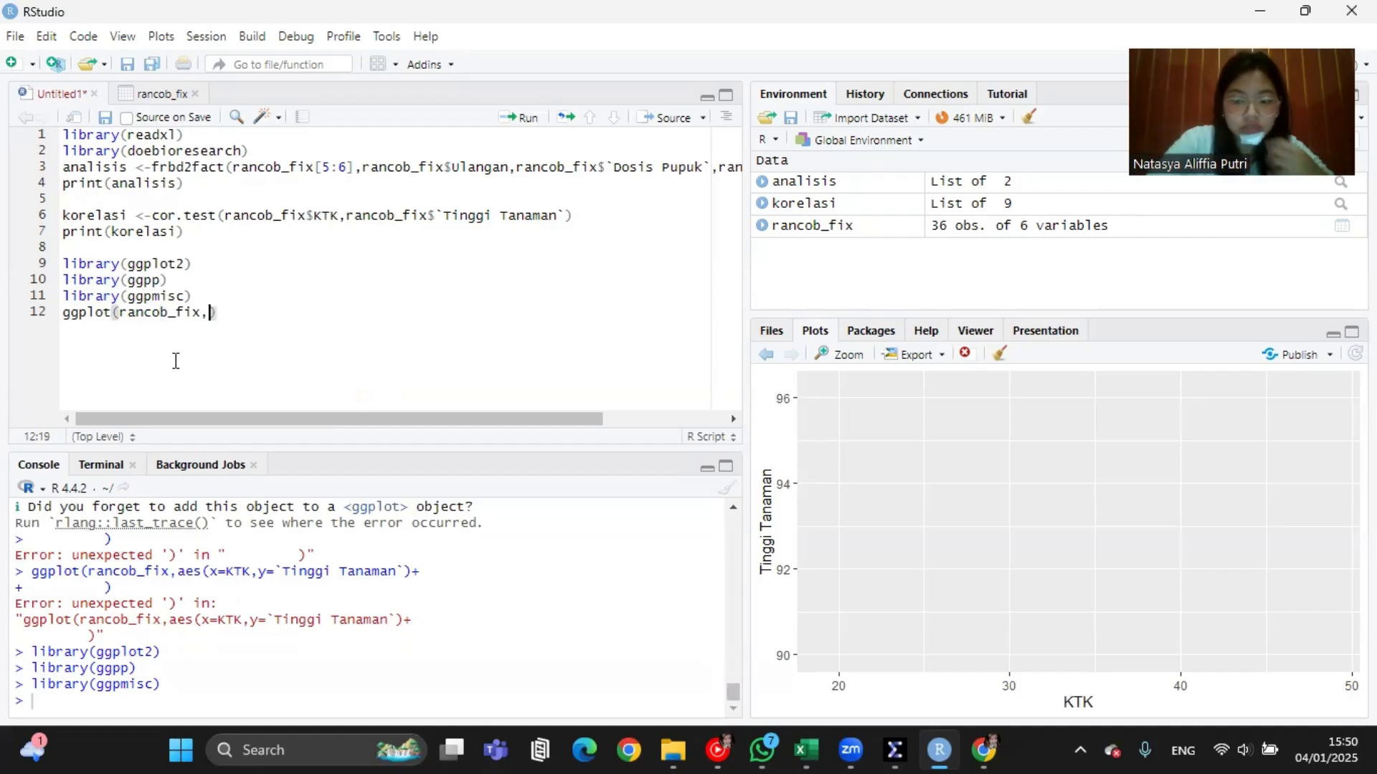
type("aes")
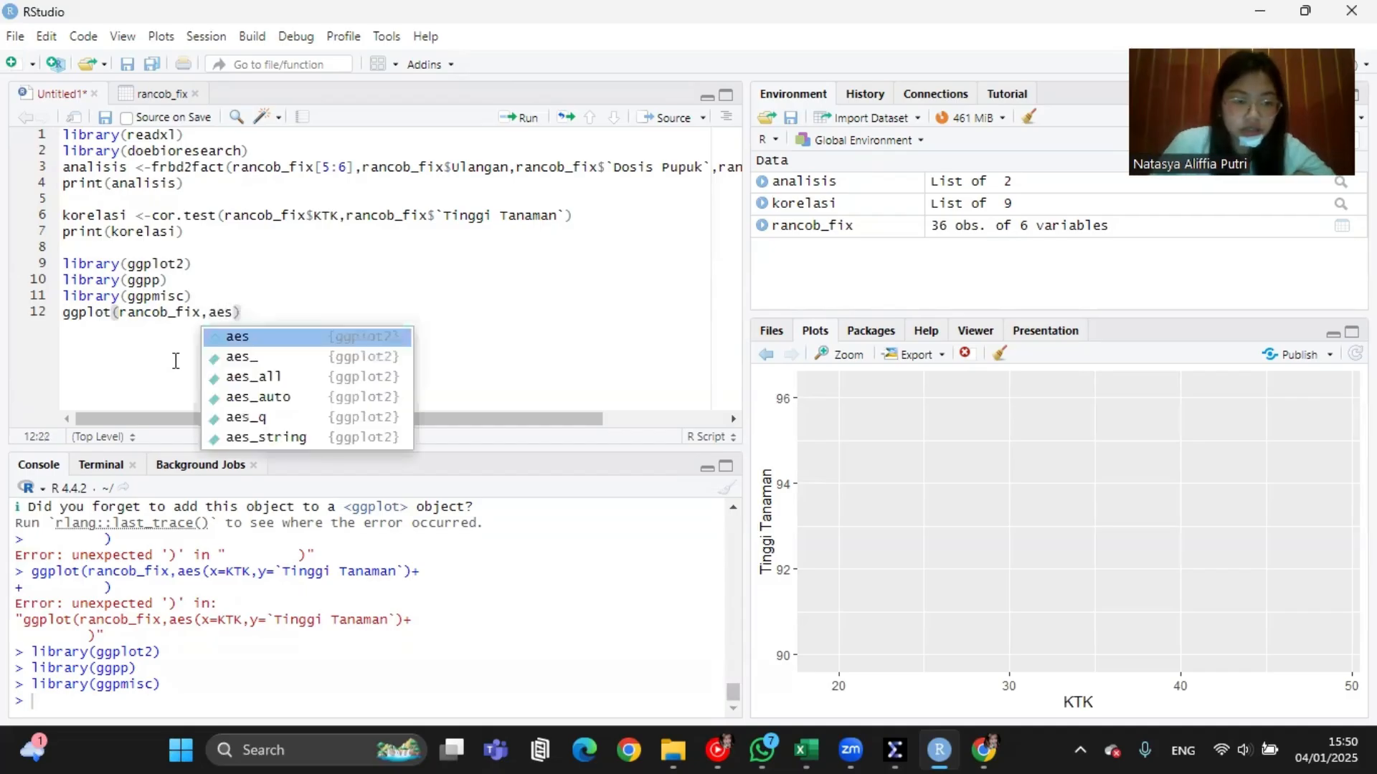
left_click(258, 338)
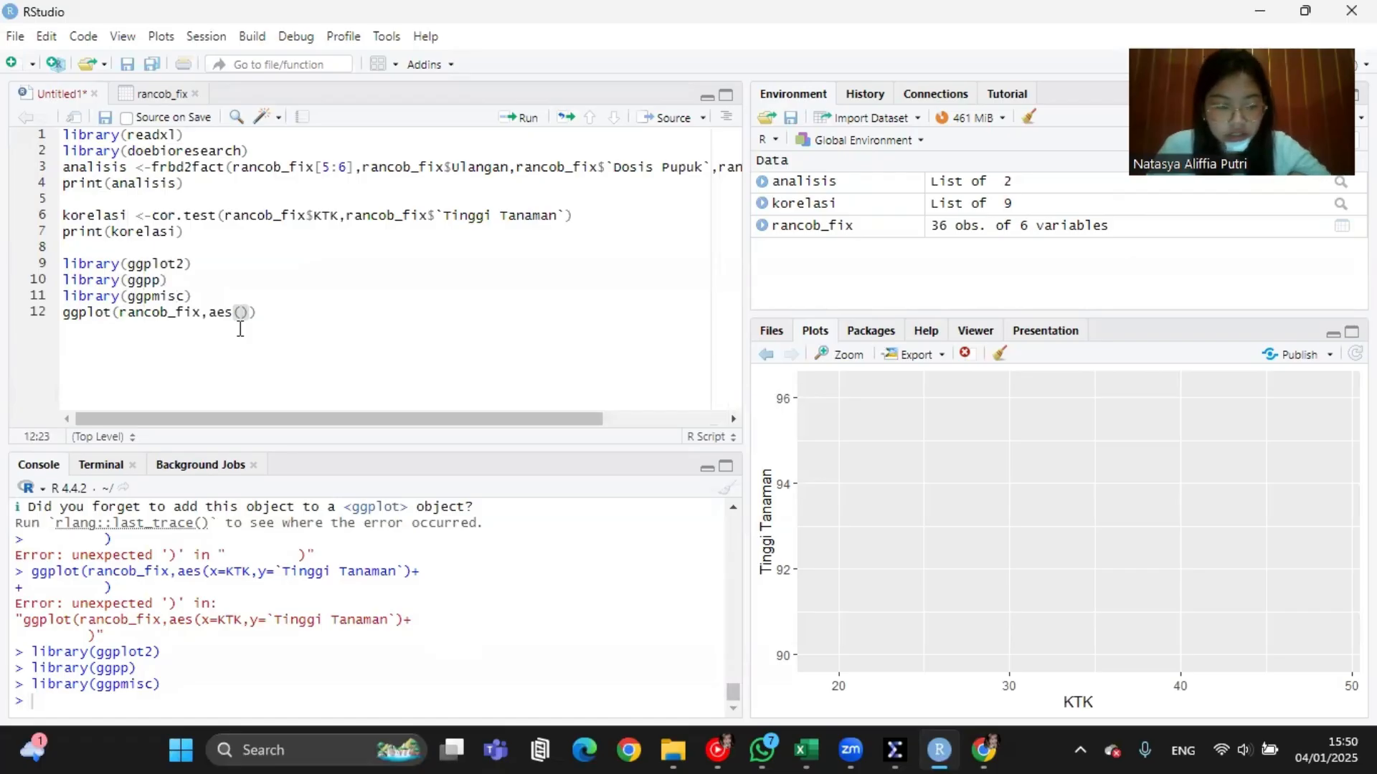
Step: Set x=rancob_fix$KTK inside the aes() mapping of the ggplot call
type("x")
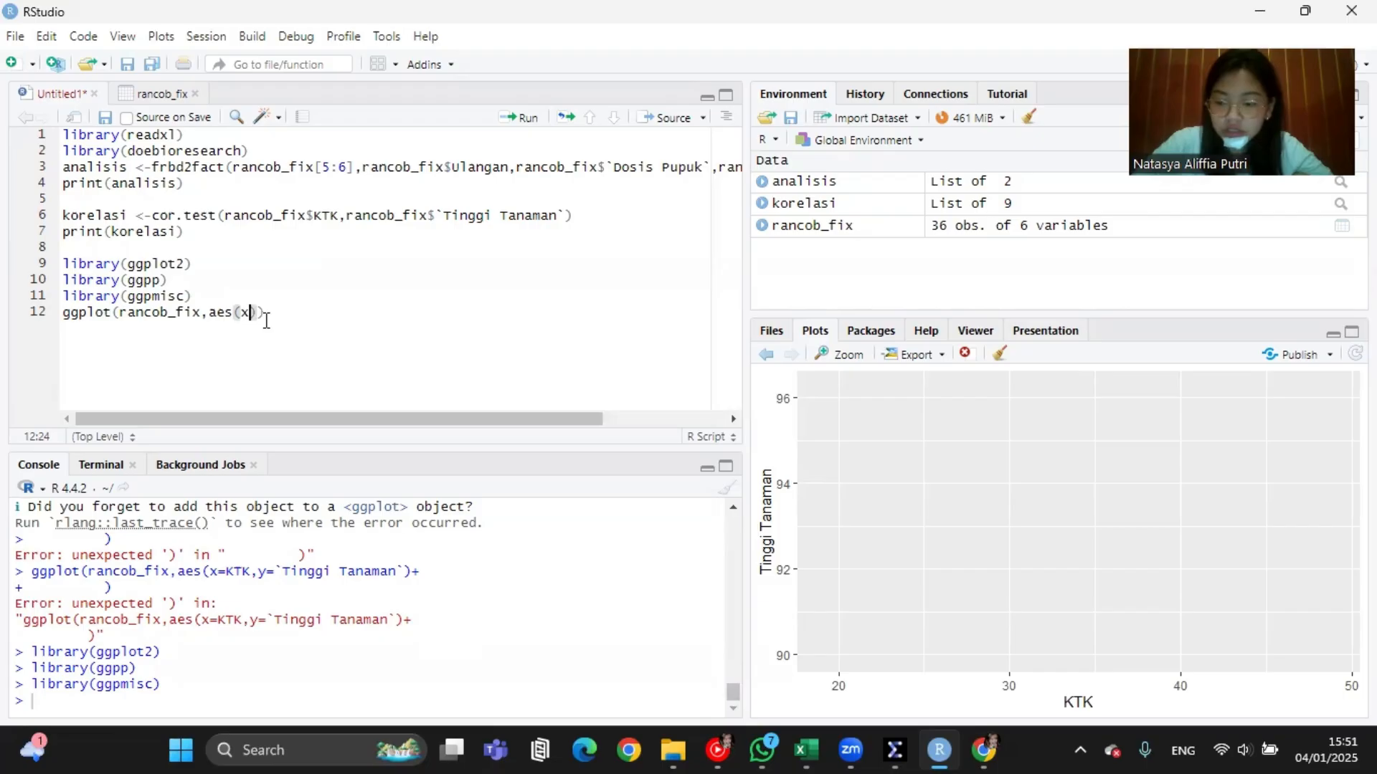
type("=ranc")
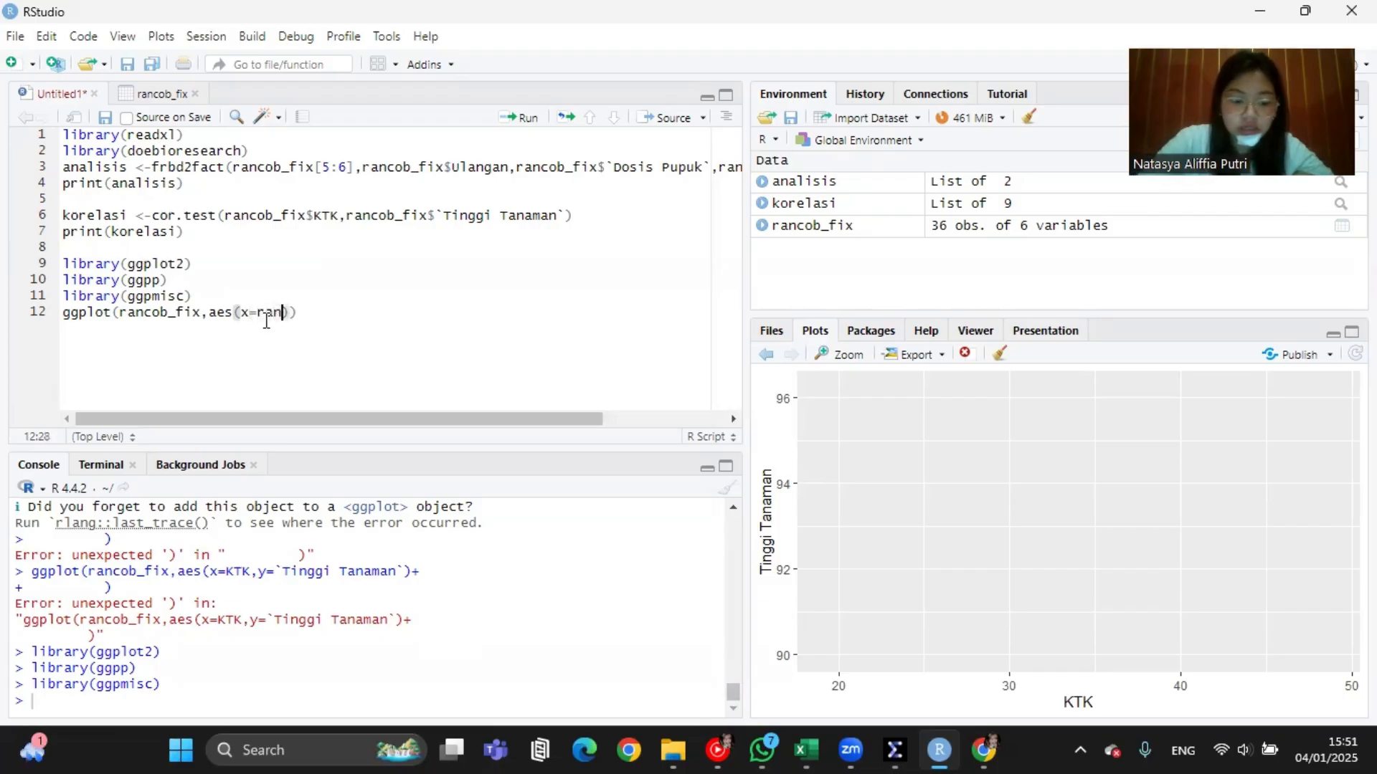
left_click(318, 339)
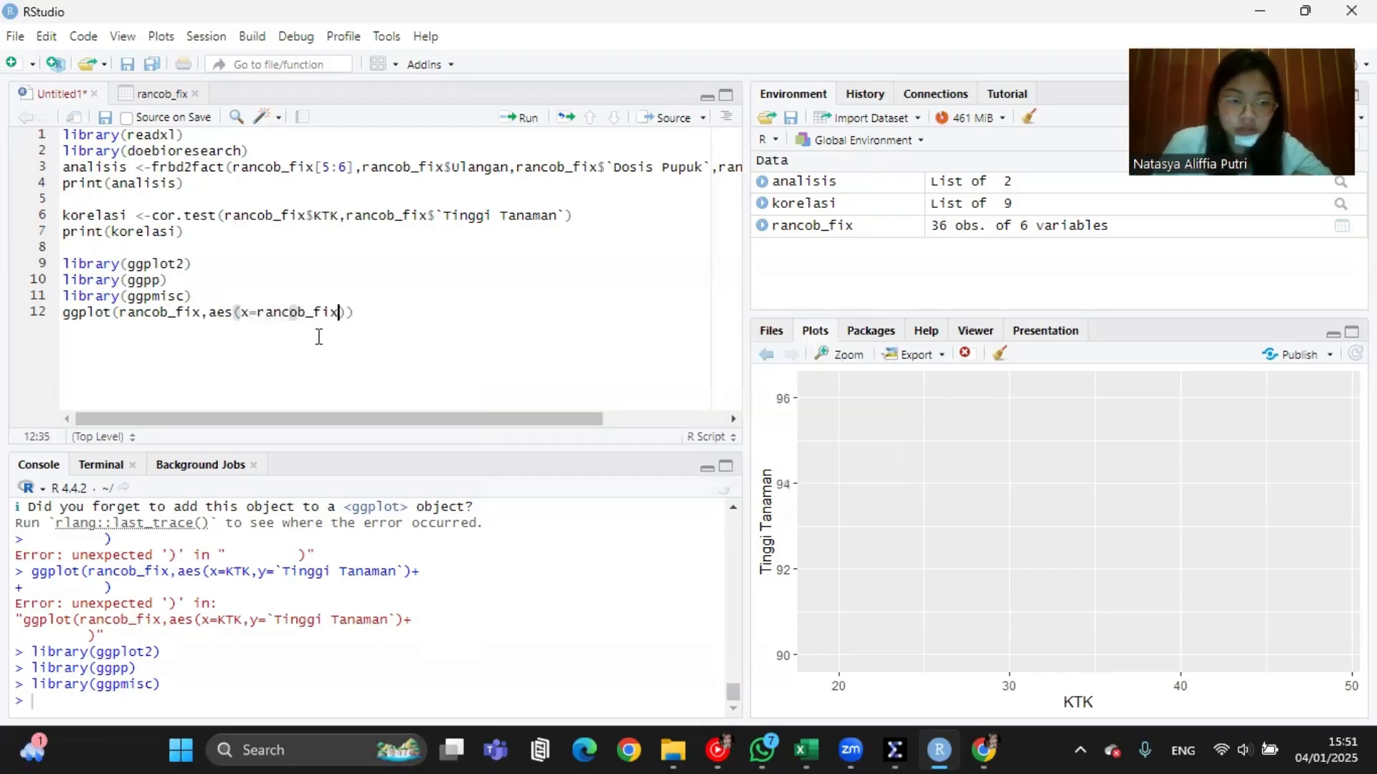
type("$")
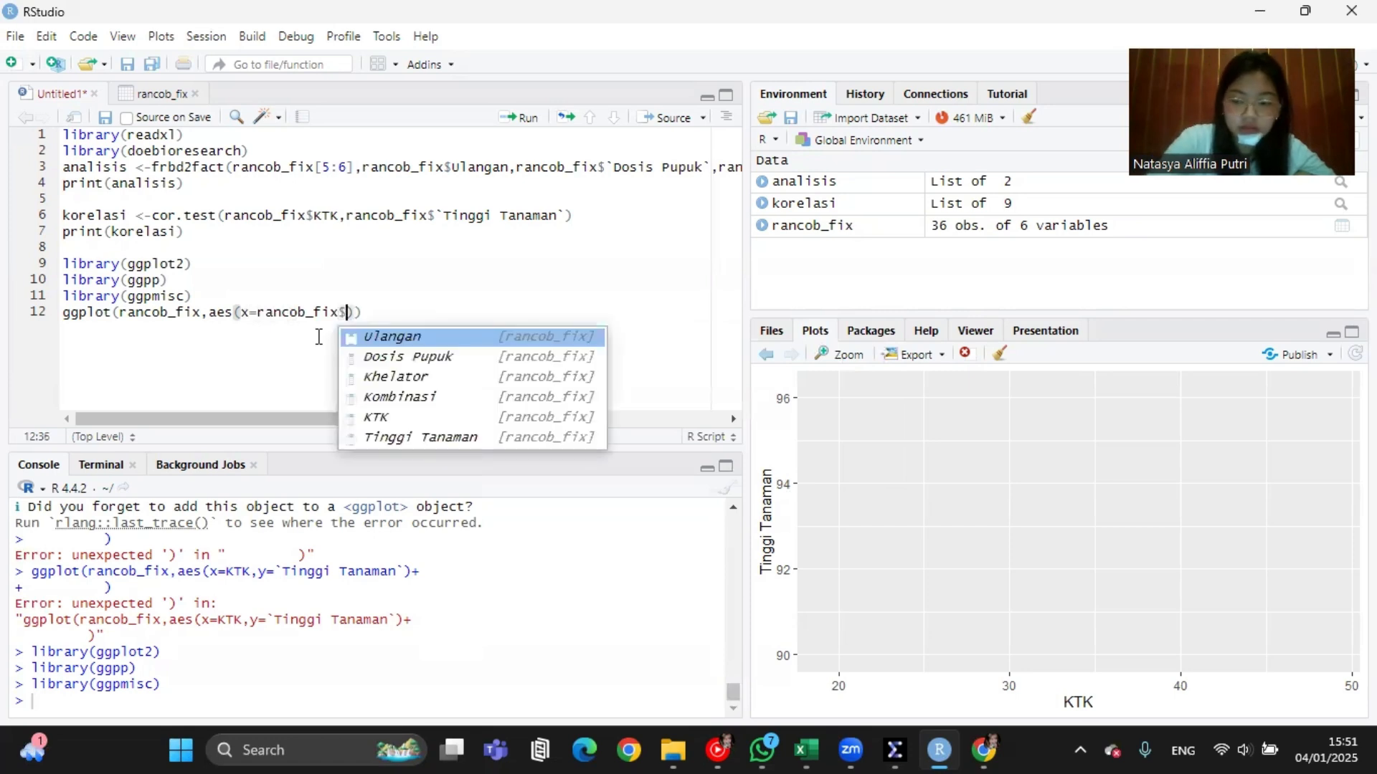
left_click(380, 417)
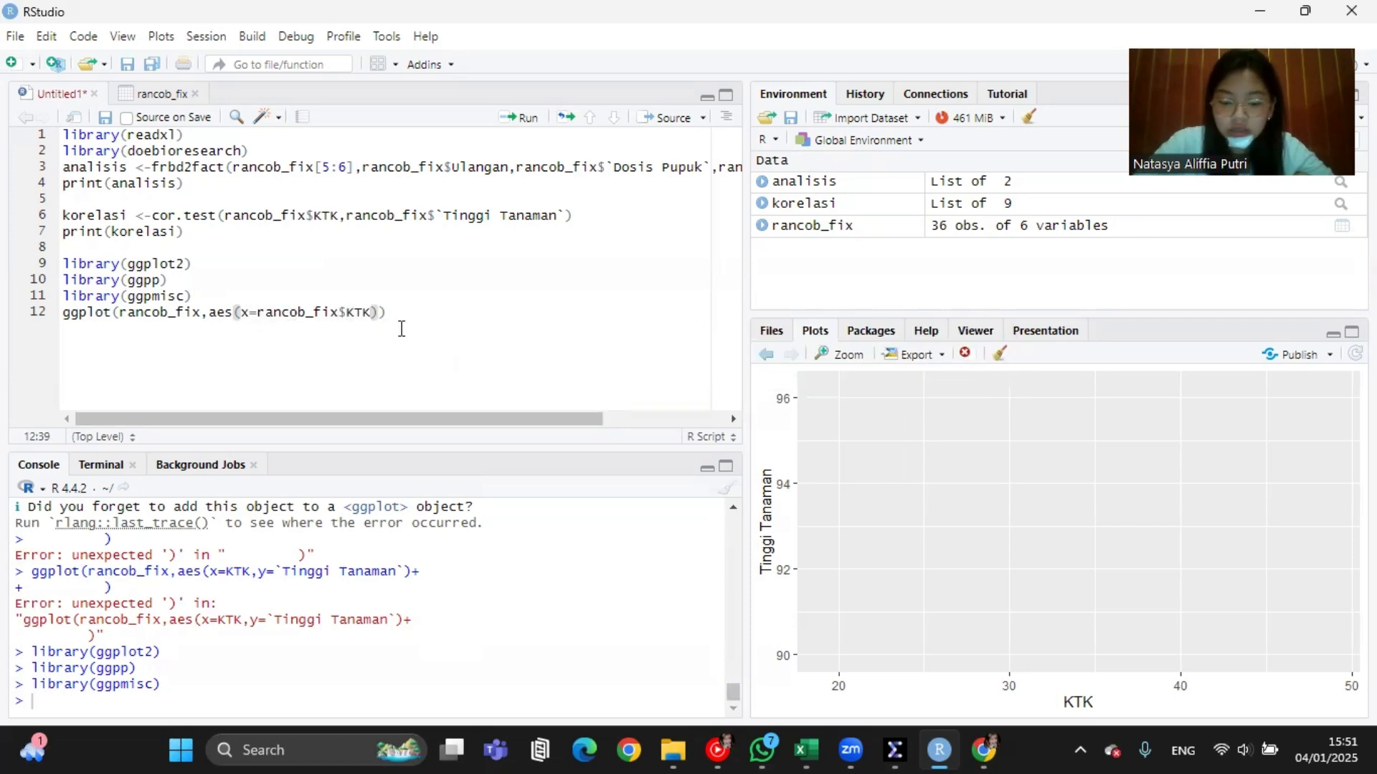
Step: Add y=rancob_fix$`Tinggi Tanaman` as the second argument of the aes() mapping
type(",")
type("y=")
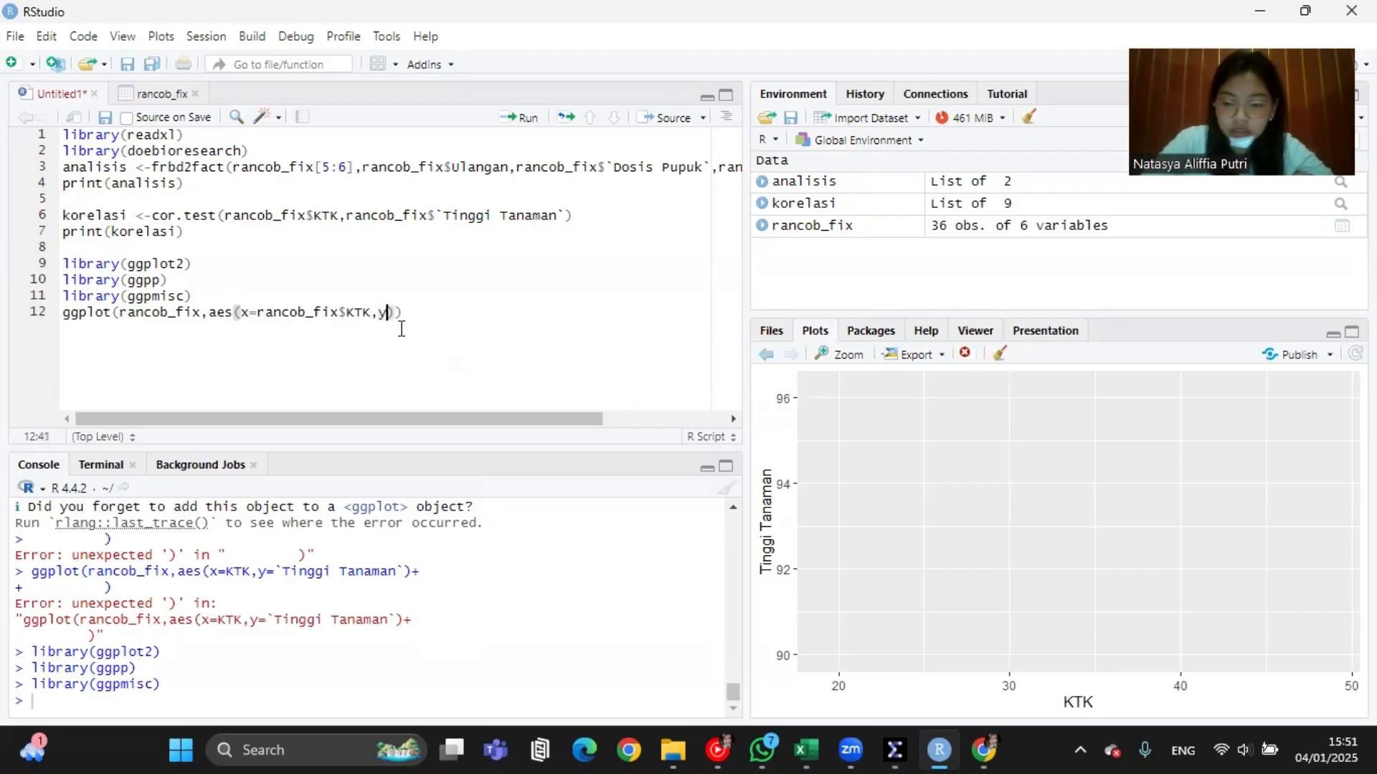
type("ranc")
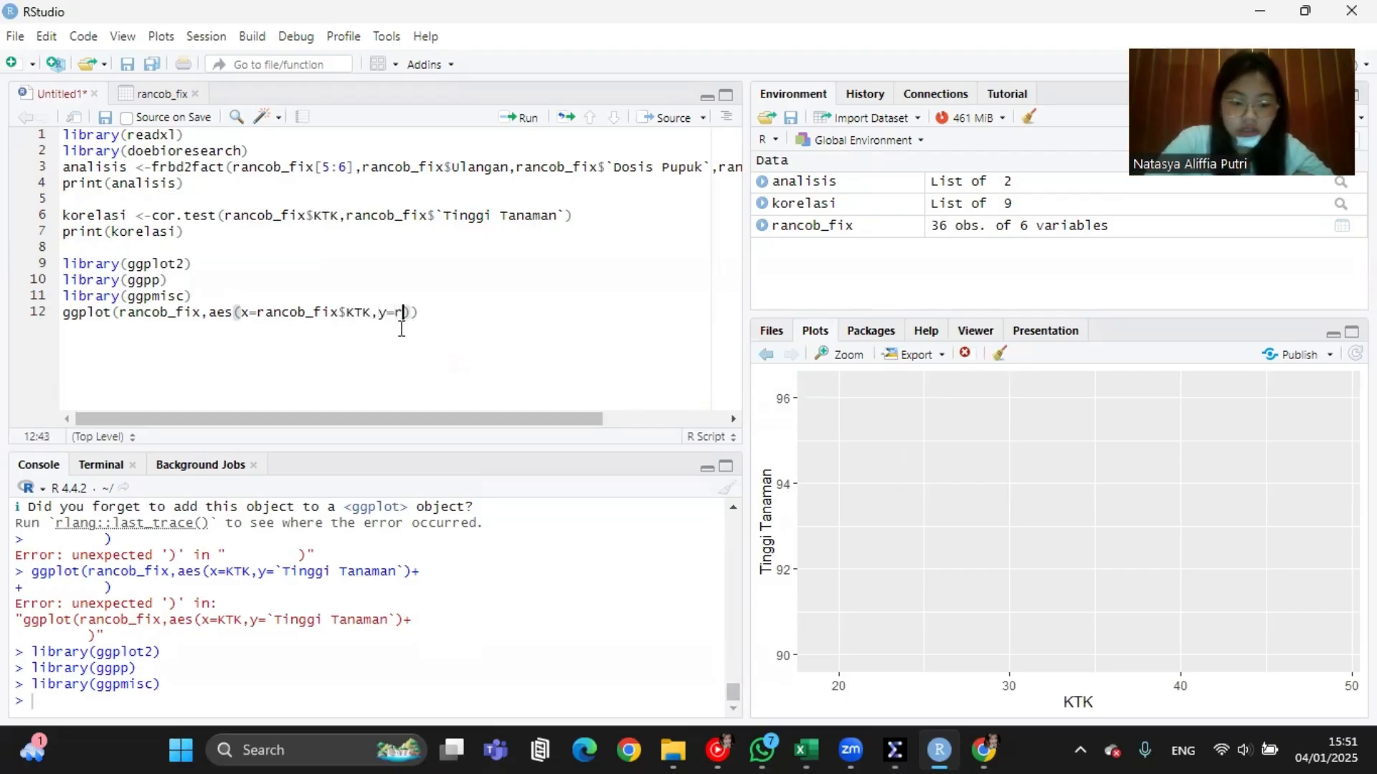
left_click(418, 336)
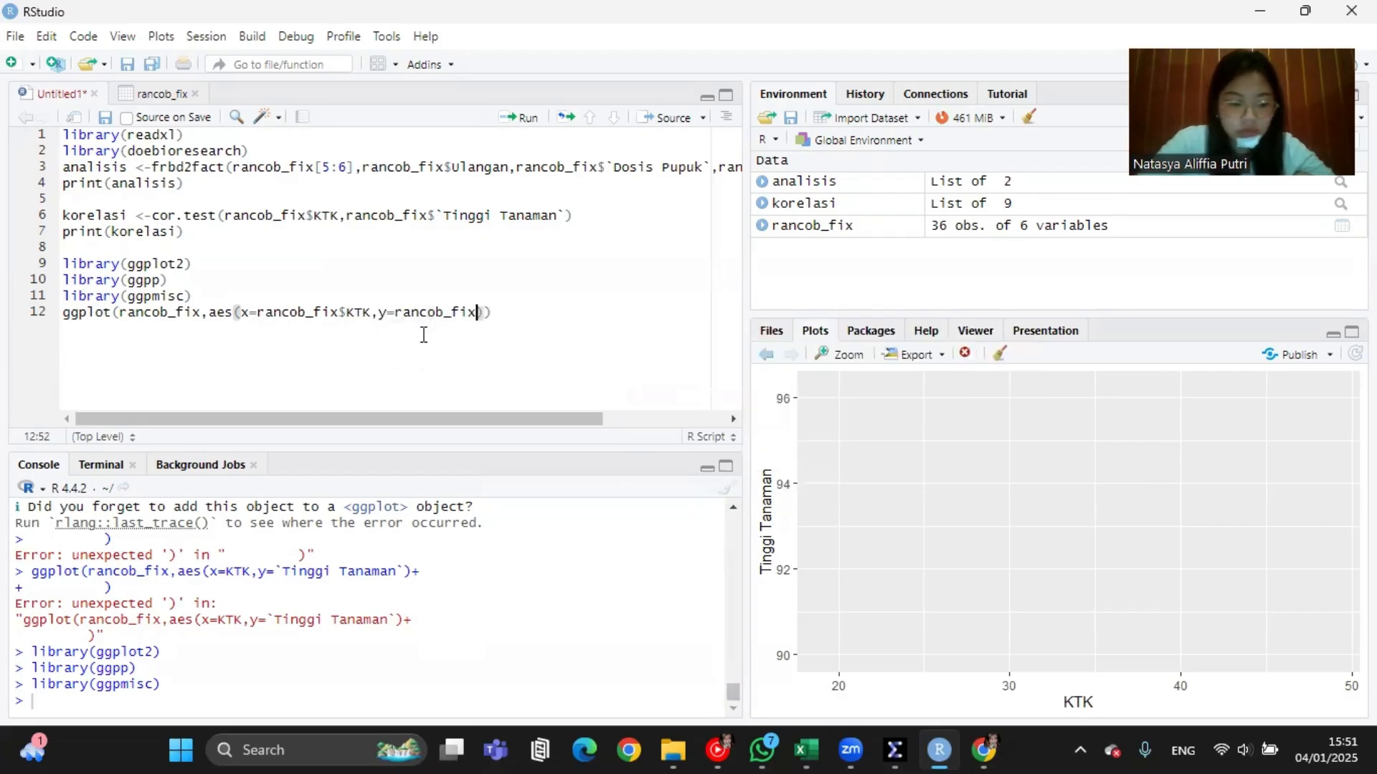
type("$")
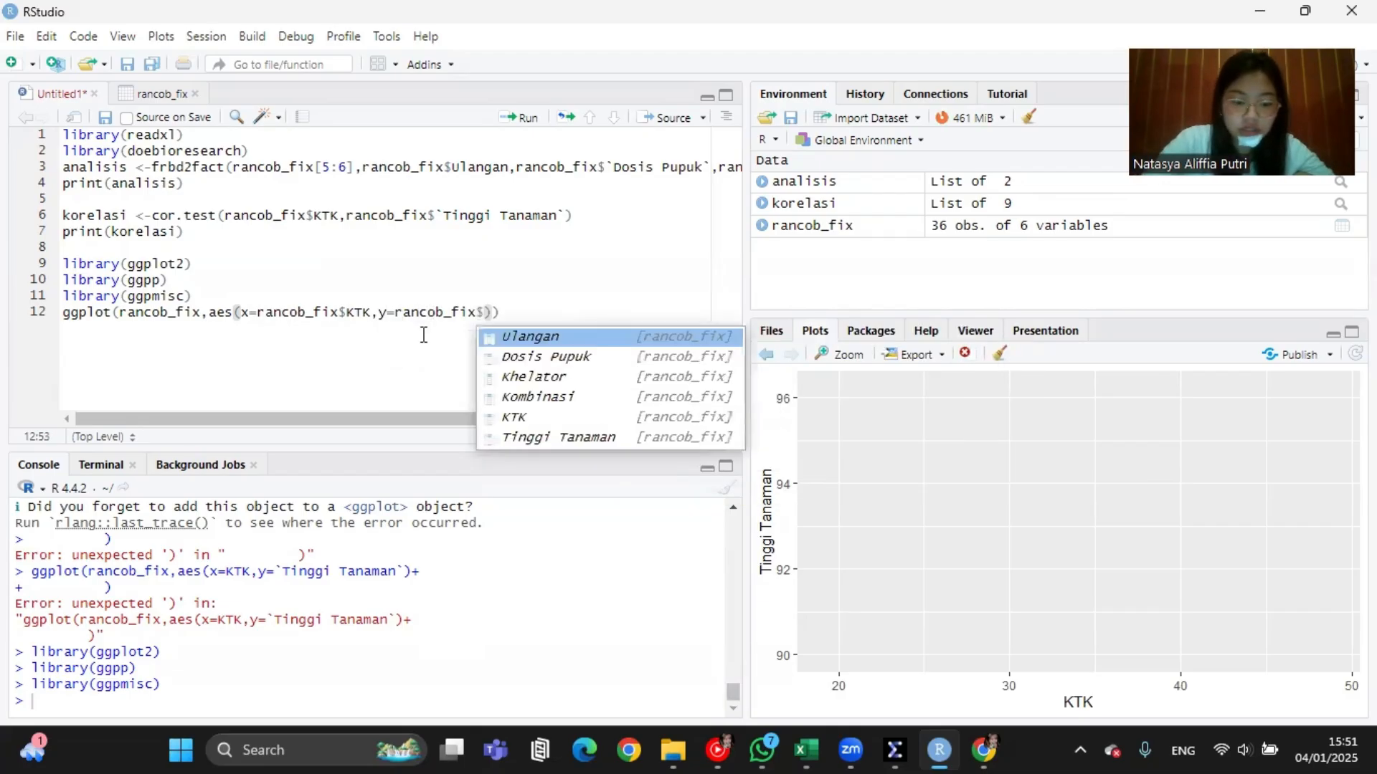
left_click(625, 436)
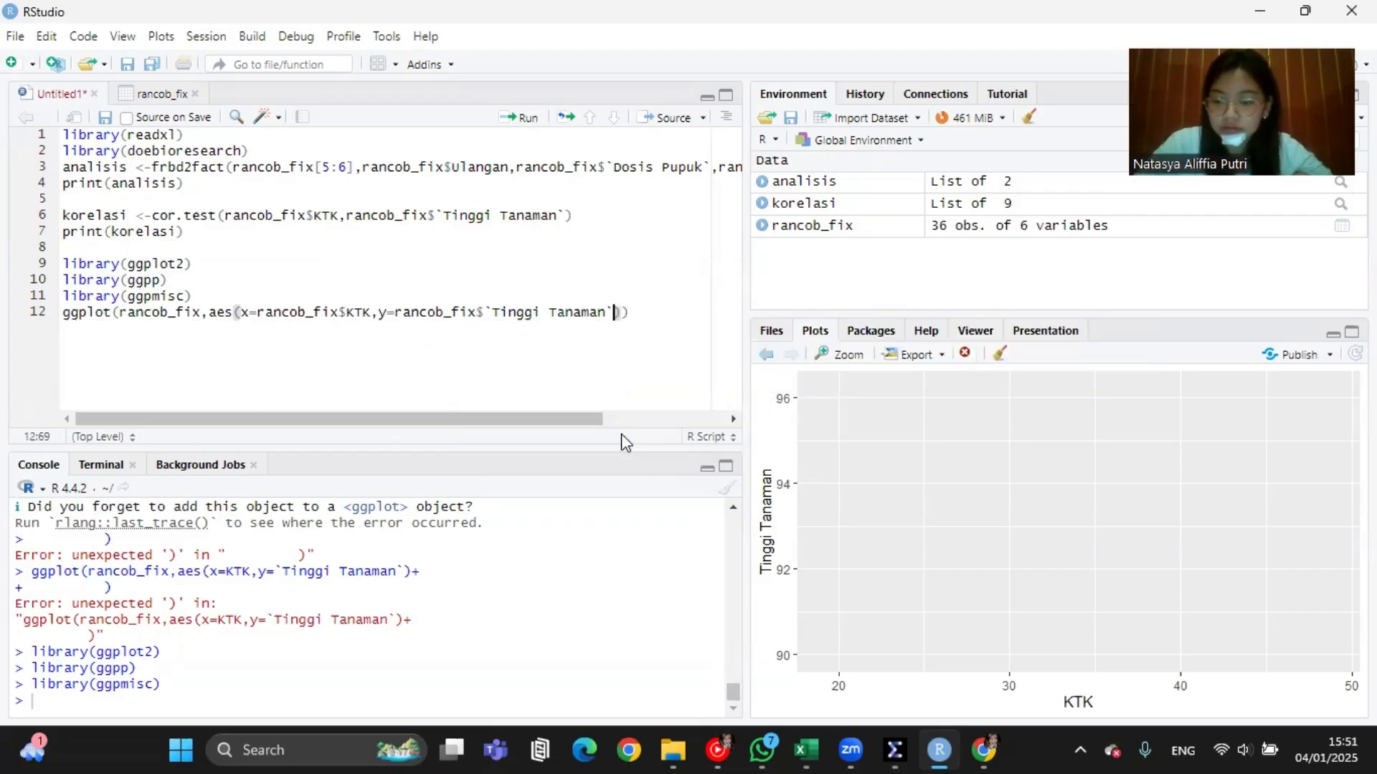
Step: Append + and the copied geom_point, geom_smooth, theme_classic and stat_poly_eq code directly to the ggplot call on line 12, and run it
left_click(637, 319)
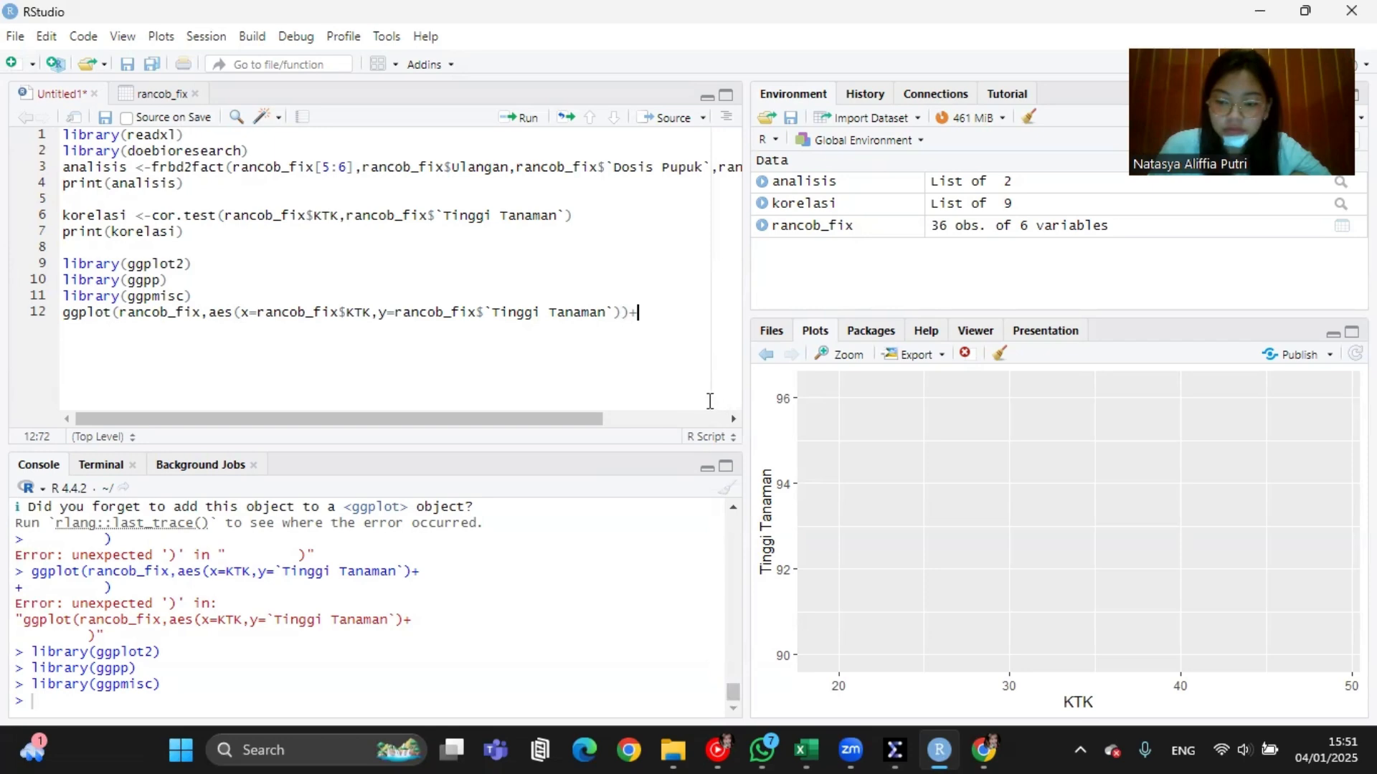
right_click(670, 317)
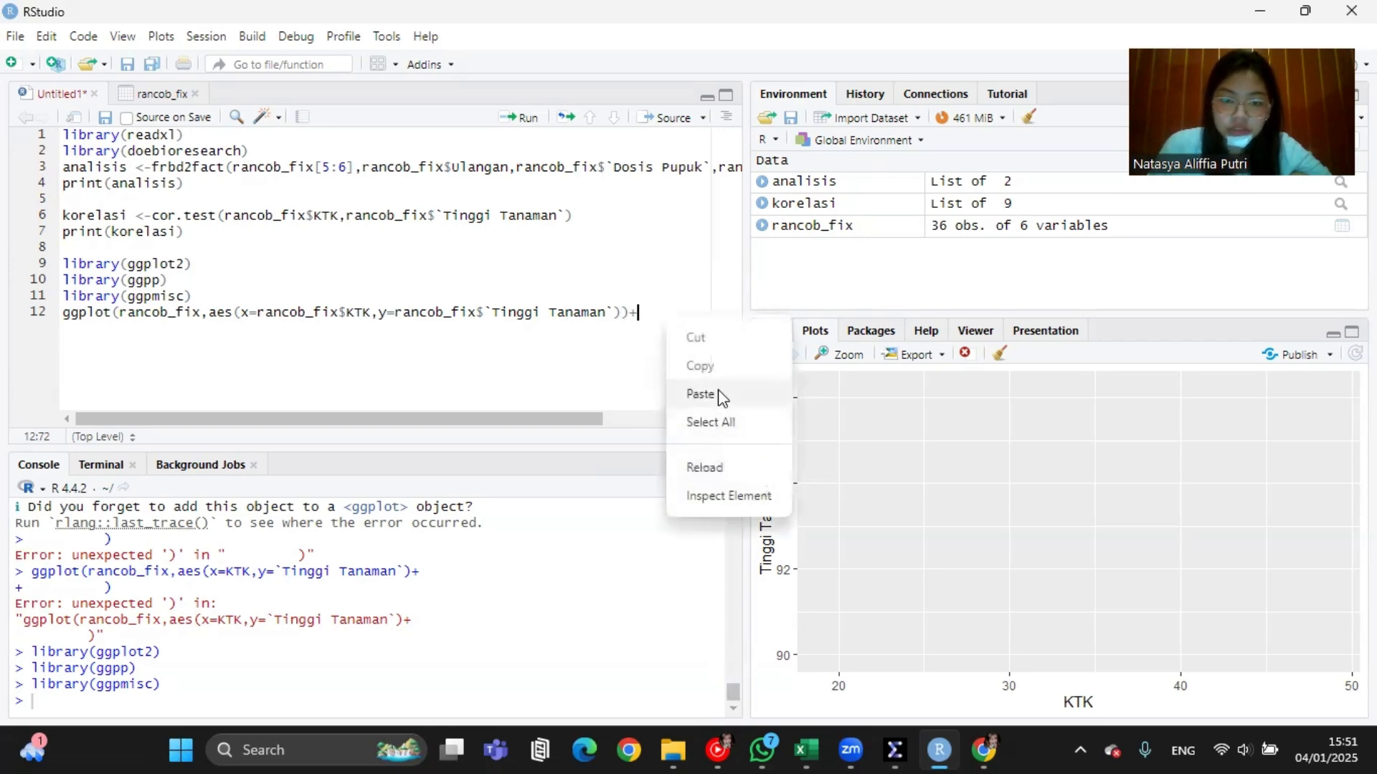
left_click(717, 390)
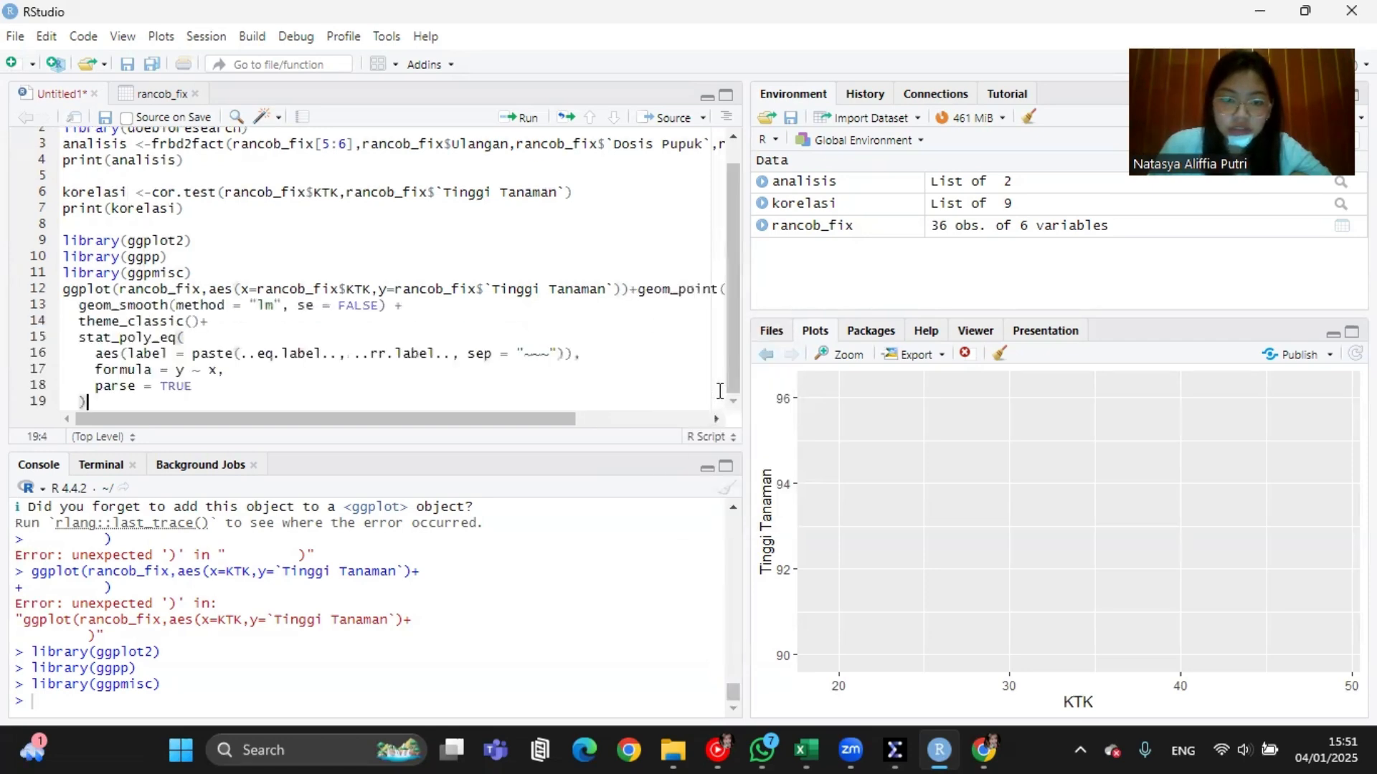
left_click(519, 119)
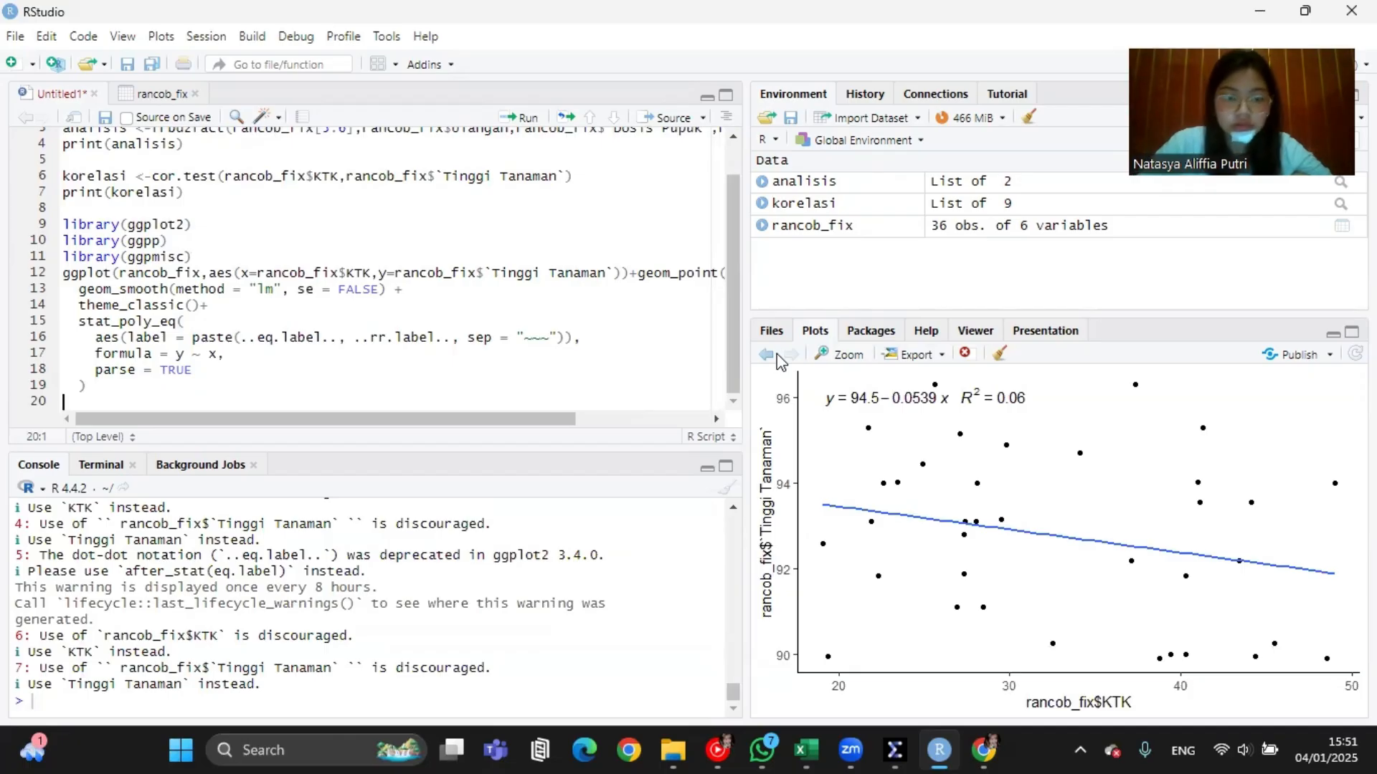
Step: Undo the pasted plot layers and remove the + at the end of line 12
key("ctrl+z")
key("ctrl+z")
key("ctrl+z")
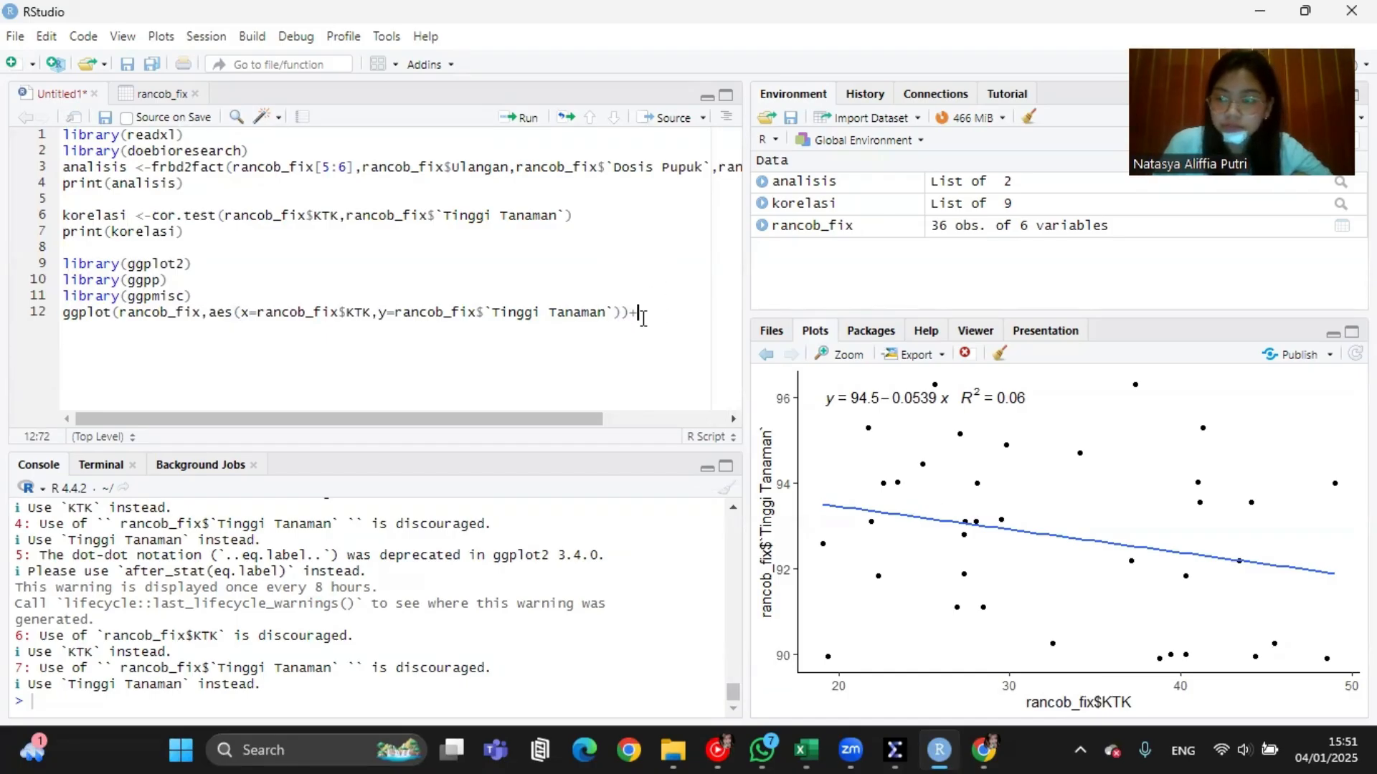
key("BackSpace")
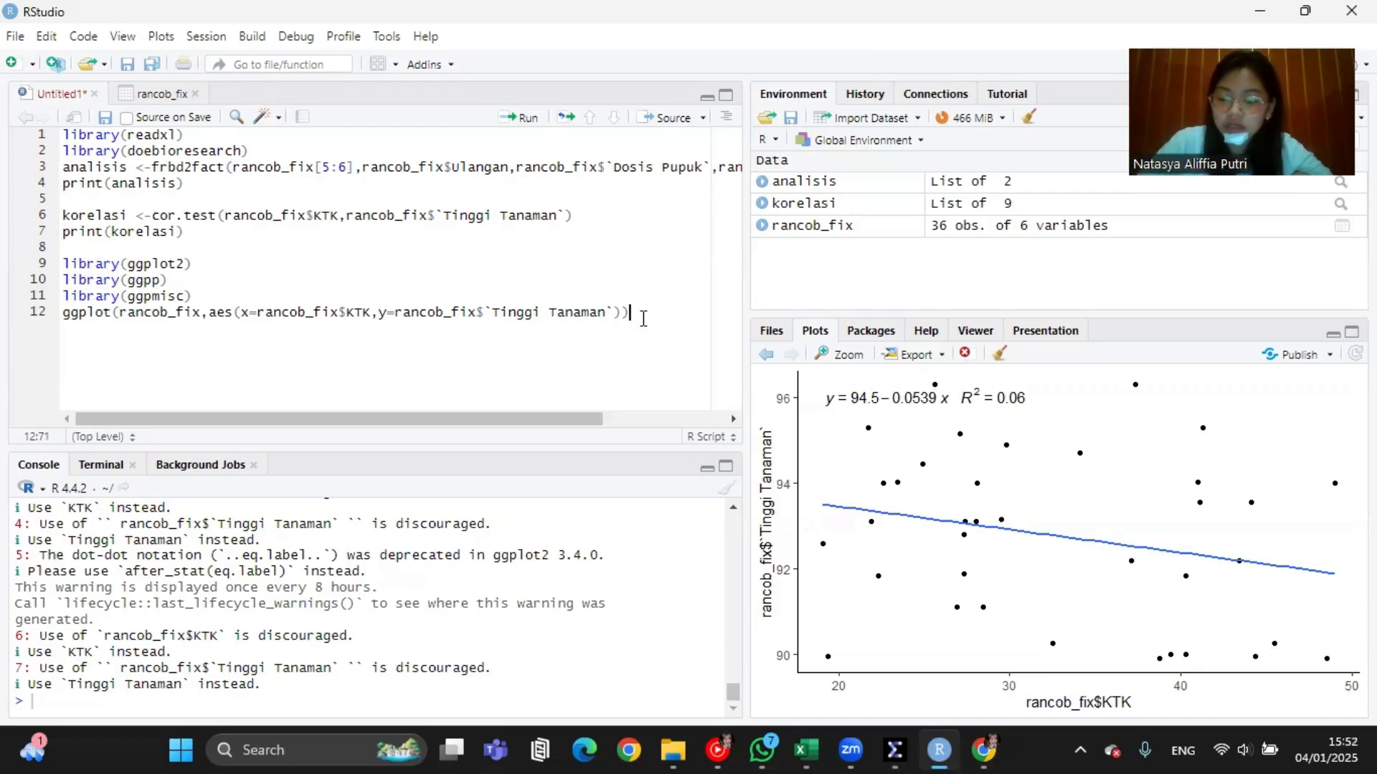
Step: End line 12 with +, paste the copied geom_point, geom_smooth, theme_classic and stat_poly_eq layers from line 13 on, and run the plot
type("+")
key("Return")
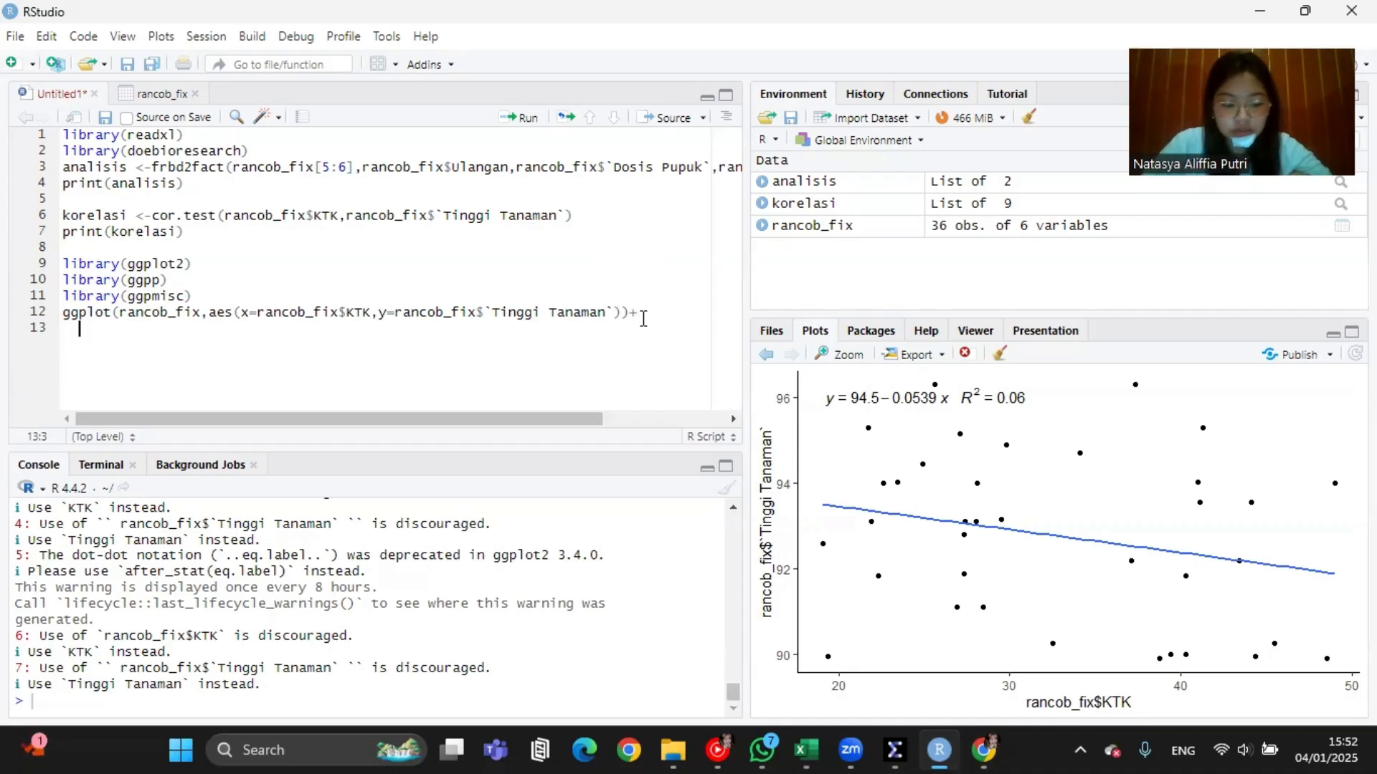
right_click(95, 335)
left_click(118, 412)
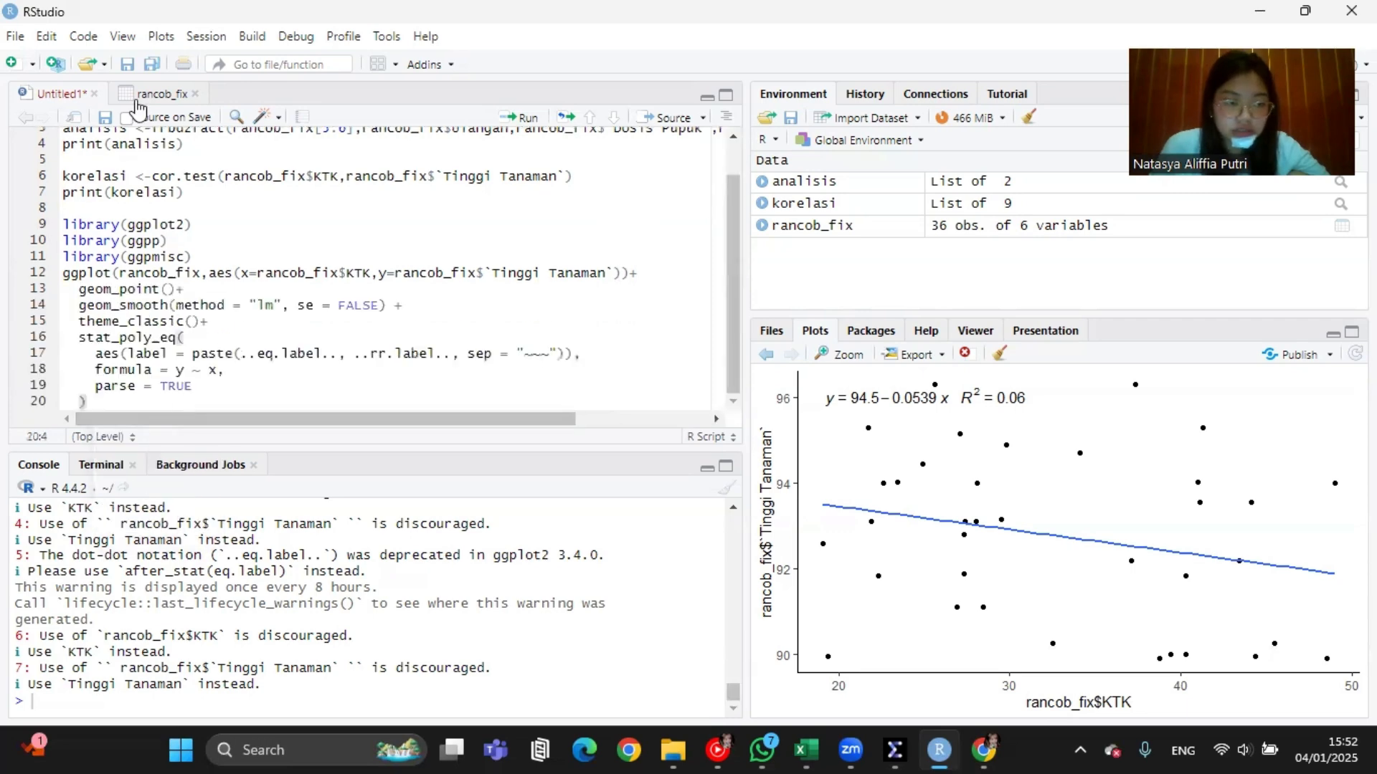
left_click(514, 119)
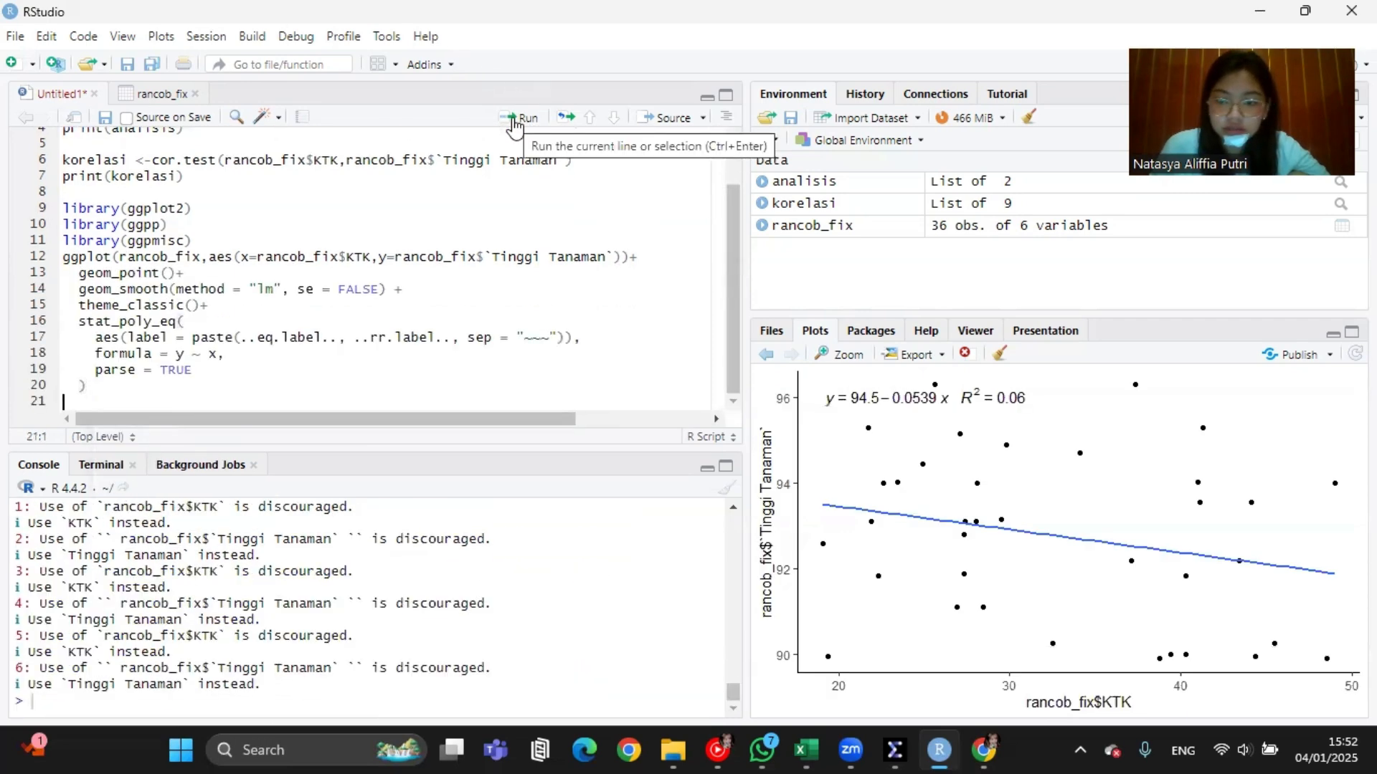